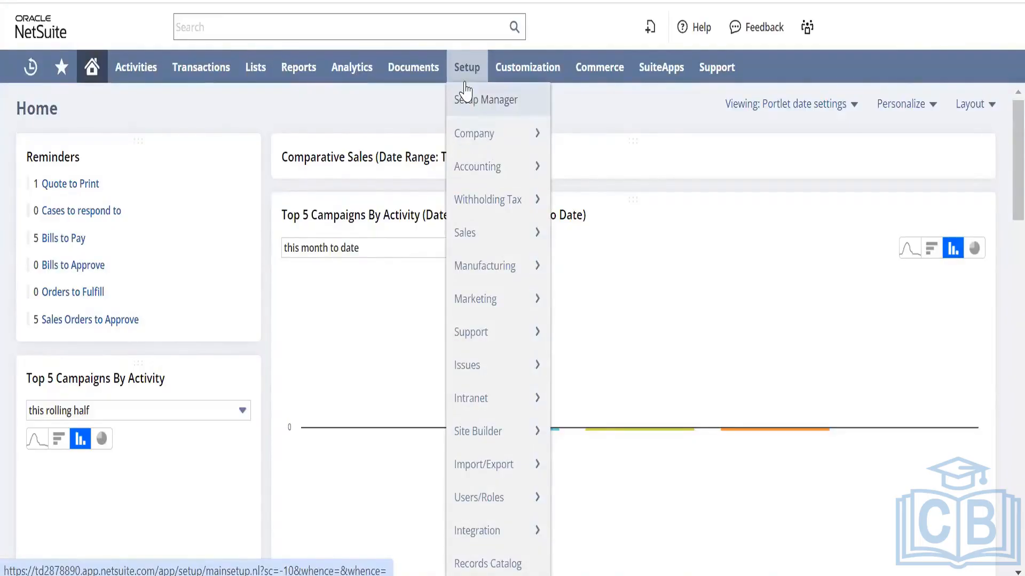
pyautogui.moveTo(497, 130)
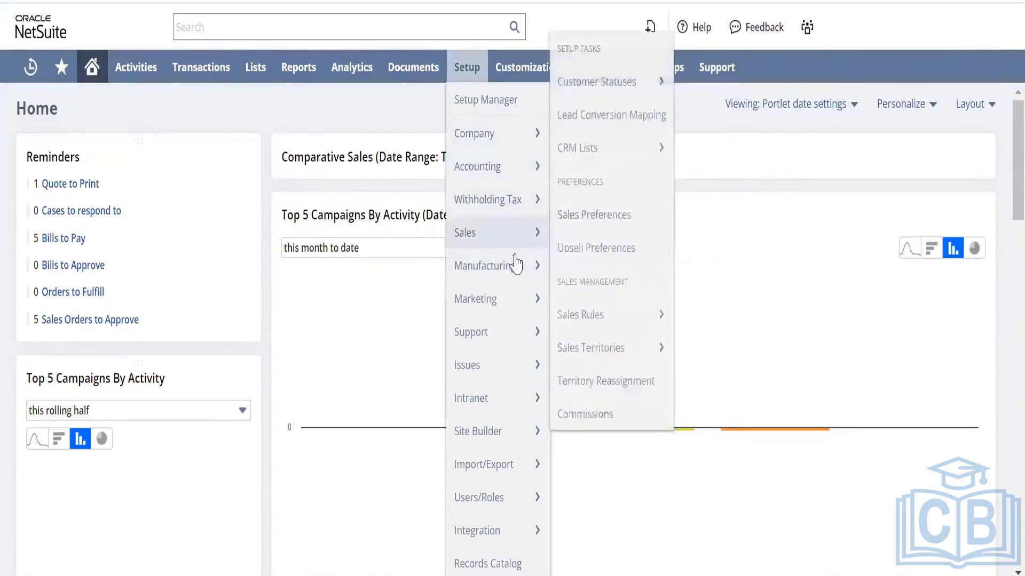
pyautogui.moveTo(516, 273)
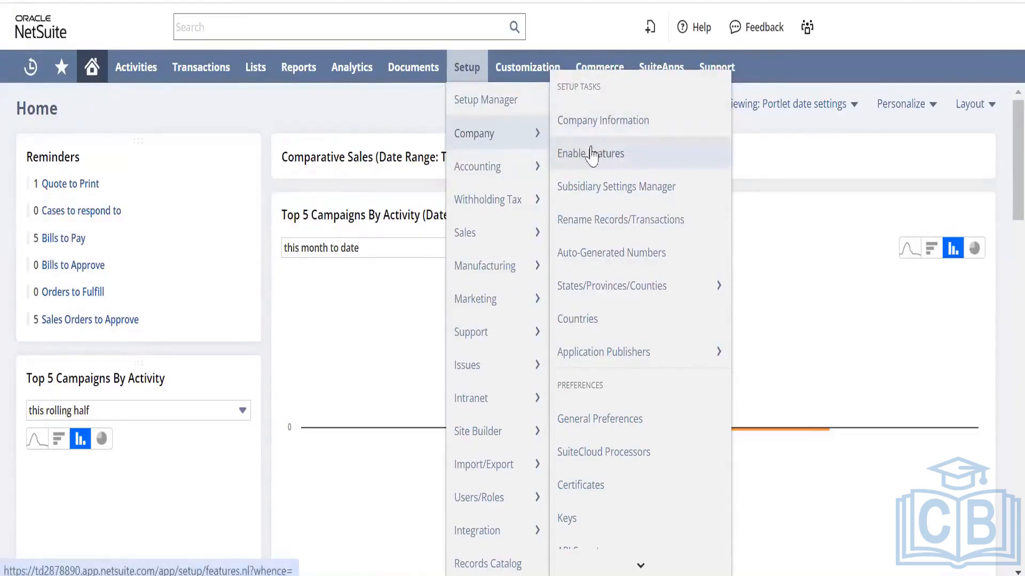
pyautogui.moveTo(521, 167)
pyautogui.moveTo(689, 285)
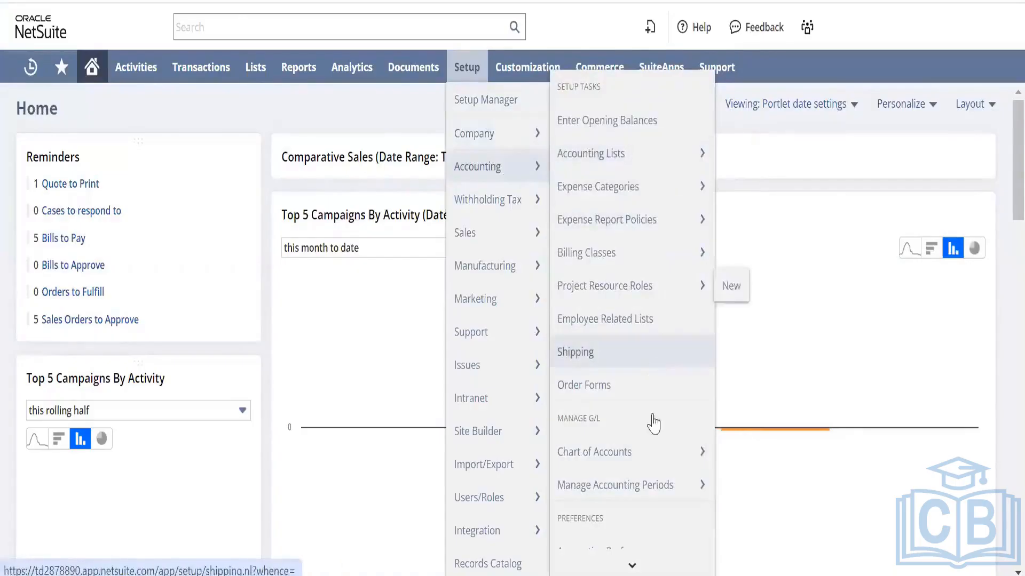
pyautogui.moveTo(632, 563)
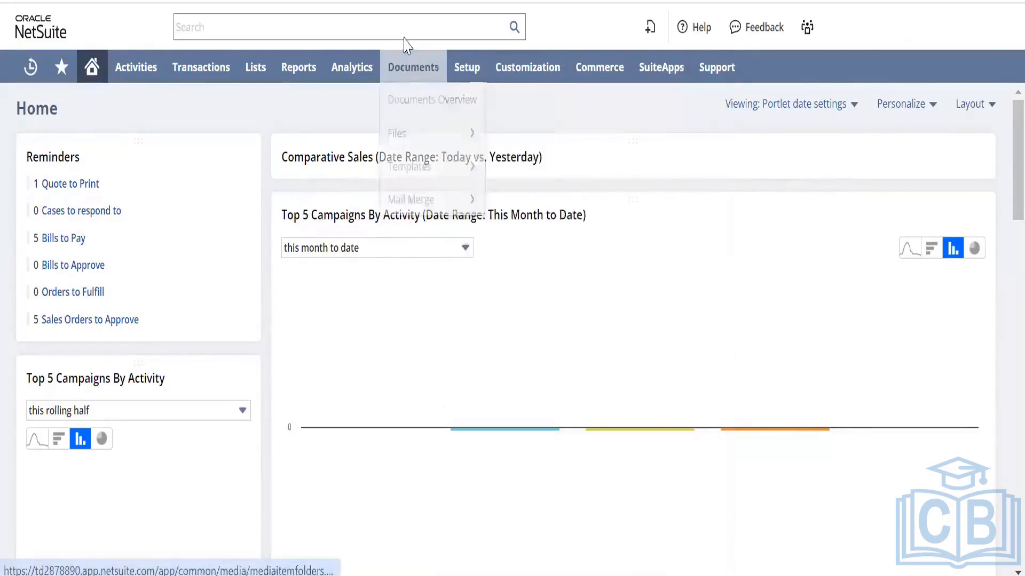
# Step: Search globally for the Enable Features page using "enable fea"
pyautogui.click(411, 25)
pyautogui.write('ena;n')
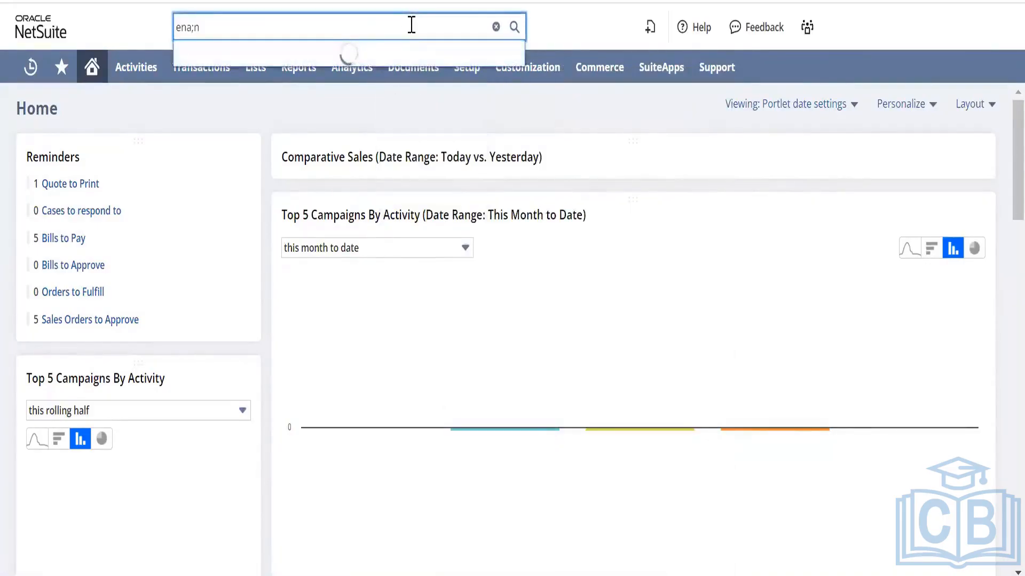
pyautogui.press('BackSpace')
pyautogui.press('BackSpace')
pyautogui.write('ble fea')
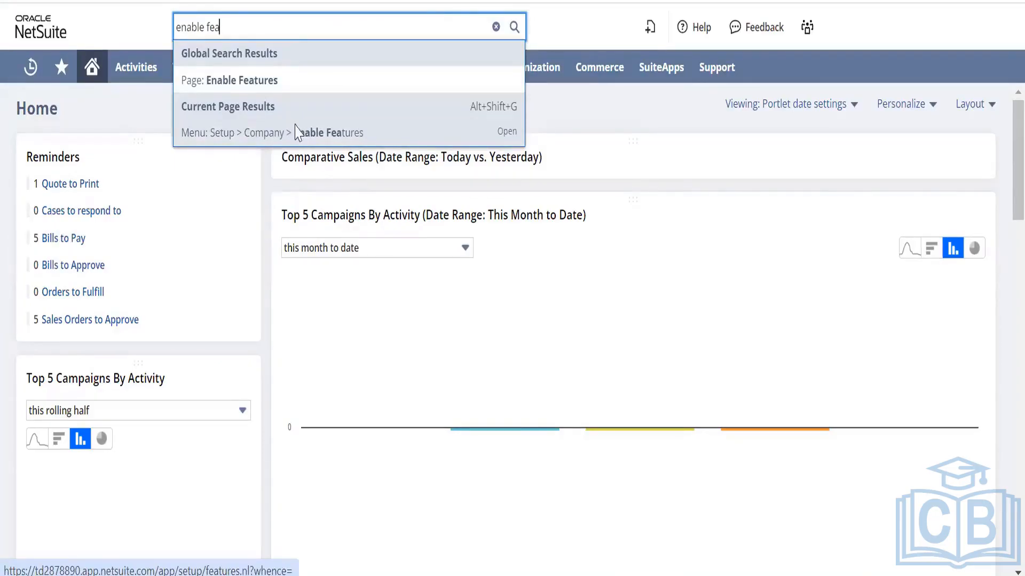
# Step: Replace the global search text with "vendor catego" to look for vendor categories, and clear the search
pyautogui.hotkey('ctrl', 'a')
pyautogui.write('ven')
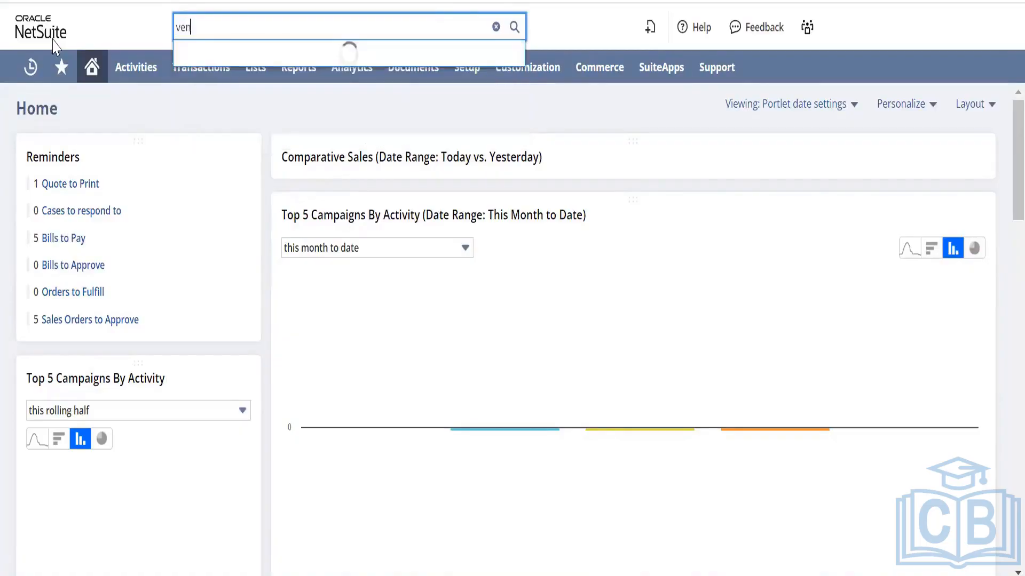
pyautogui.write('dor catego')
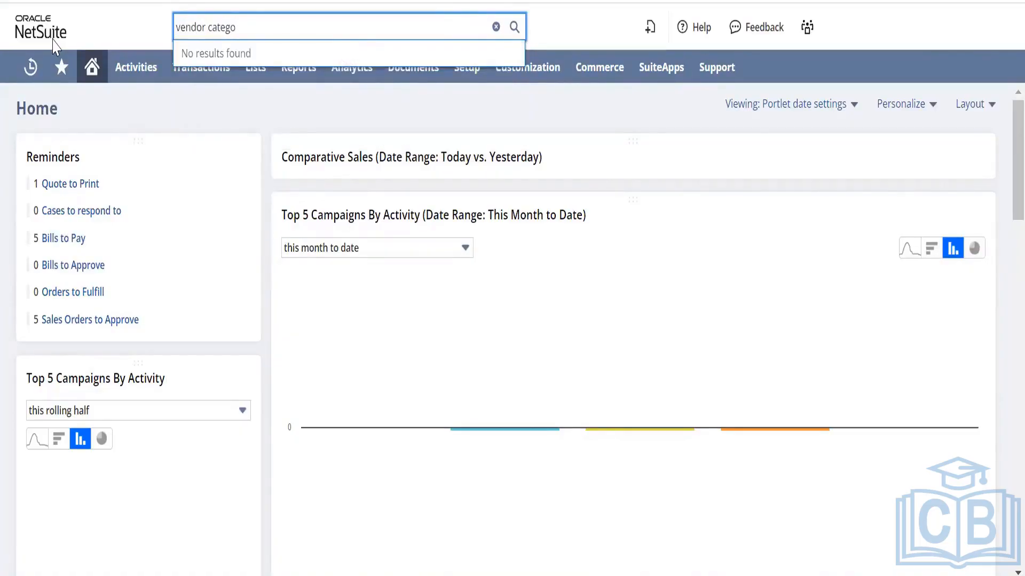
pyautogui.press('BackSpace')
pyautogui.press('BackSpace')
pyautogui.press('BackSpace')
pyautogui.press('BackSpace')
pyautogui.press('BackSpace')
pyautogui.press('BackSpace')
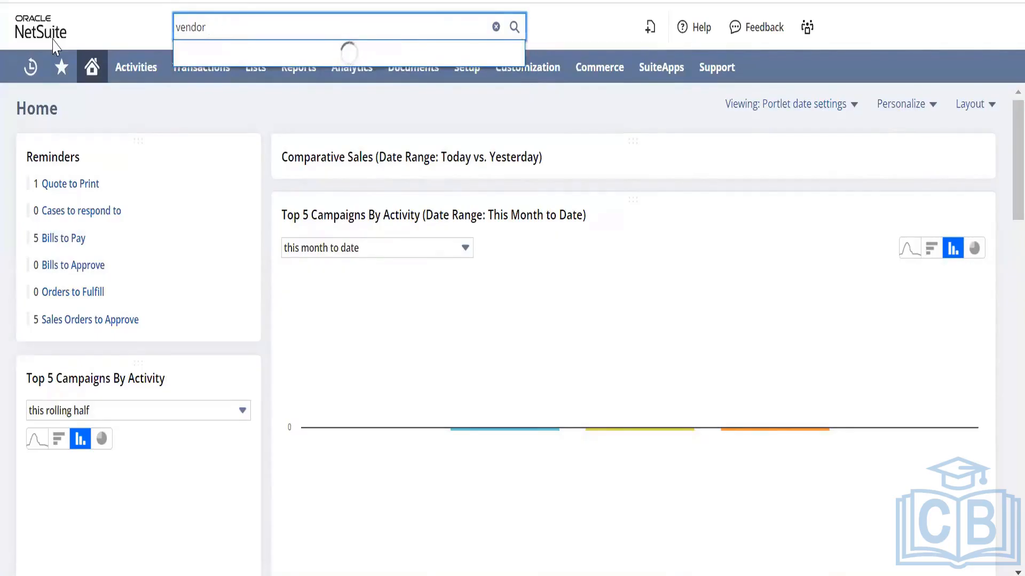
pyautogui.press('BackSpace')
pyautogui.press('BackSpace')
pyautogui.press('BackSpace')
pyautogui.press('BackSpace')
pyautogui.press('BackSpace')
pyautogui.press('BackSpace')
pyautogui.press('BackSpace')
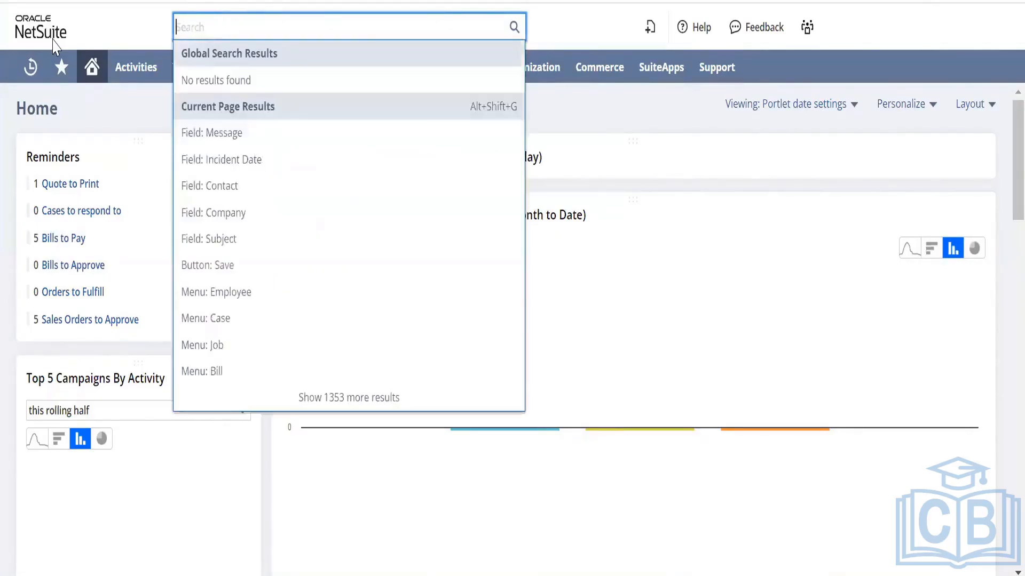
# Step: Search globally for "customer cat" to look for customer categories, and clear and close the search
pyautogui.write('customer cat')
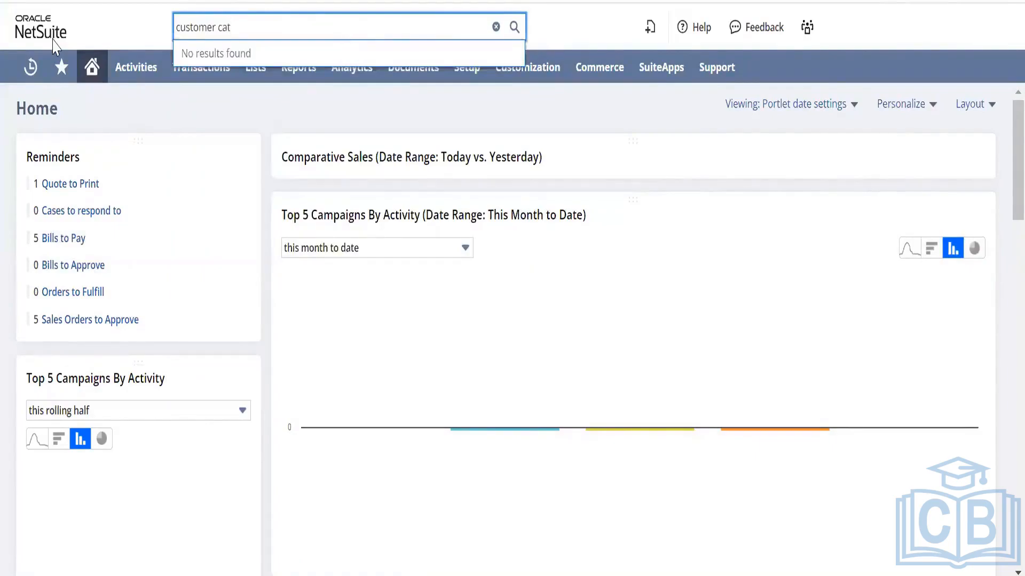
pyautogui.press('BackSpace')
pyautogui.press('BackSpace')
pyautogui.press('BackSpace')
pyautogui.press('BackSpace')
pyautogui.press('BackSpace')
pyautogui.press('BackSpace')
pyautogui.press('BackSpace')
pyautogui.press('BackSpace')
pyautogui.press('BackSpace')
pyautogui.press('BackSpace')
pyautogui.press('BackSpace')
pyautogui.press('BackSpace')
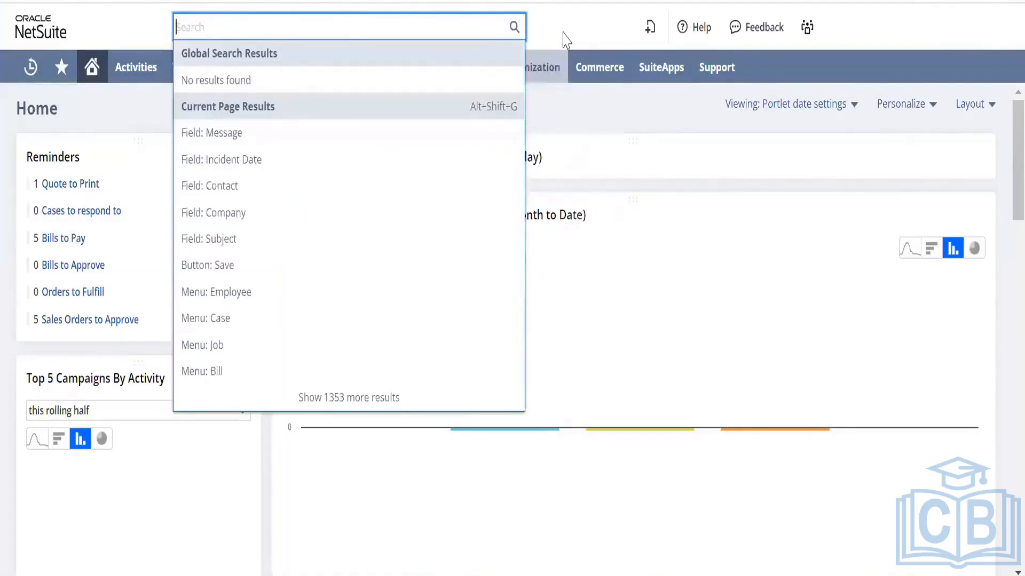
pyautogui.click(520, 48)
# Step: Open the Company Information page from the company setup tasks
pyautogui.moveTo(467, 66)
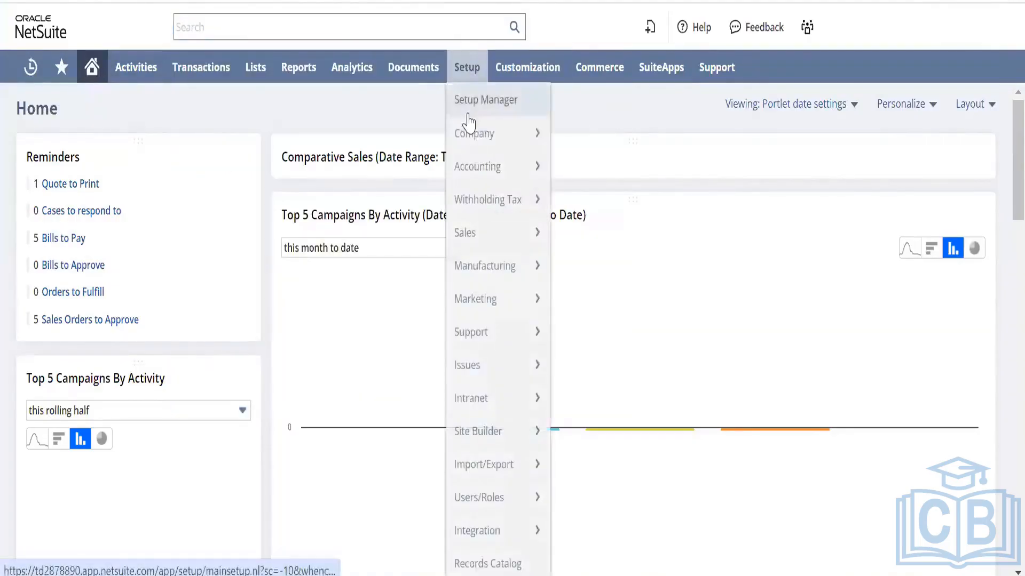
pyautogui.moveTo(480, 133)
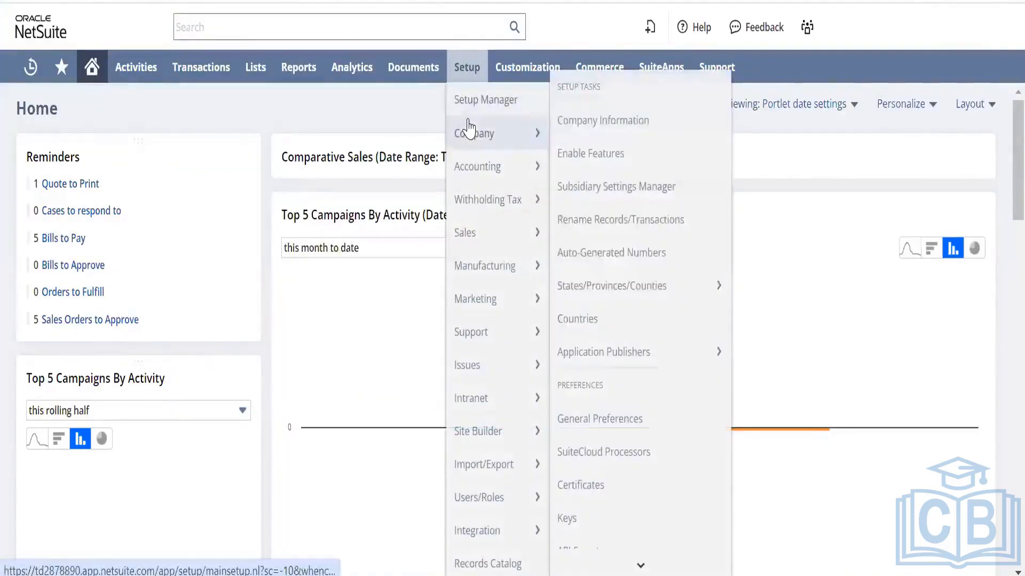
pyautogui.rightClick(607, 127)
pyautogui.click(624, 137)
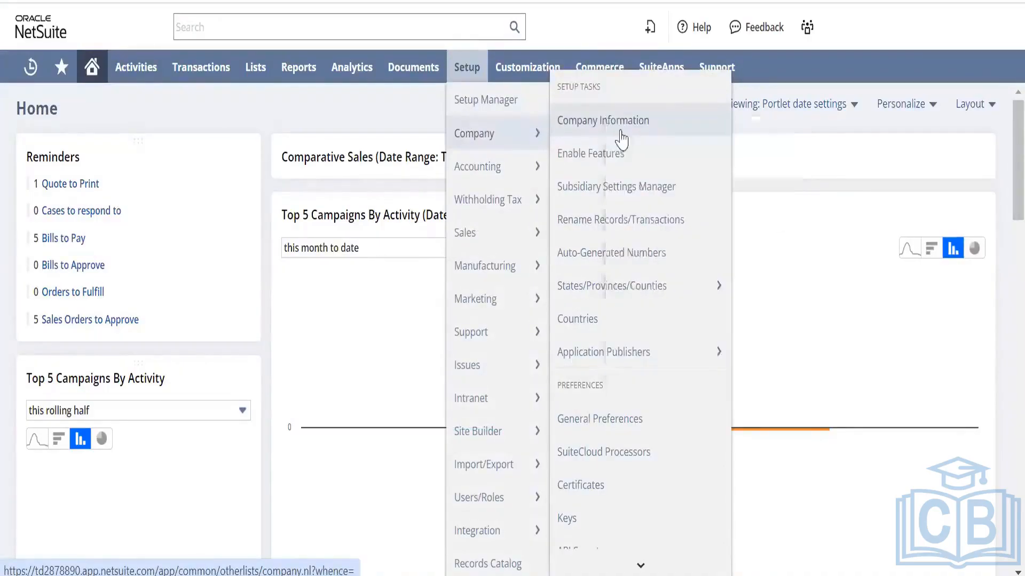
pyautogui.click(625, 138)
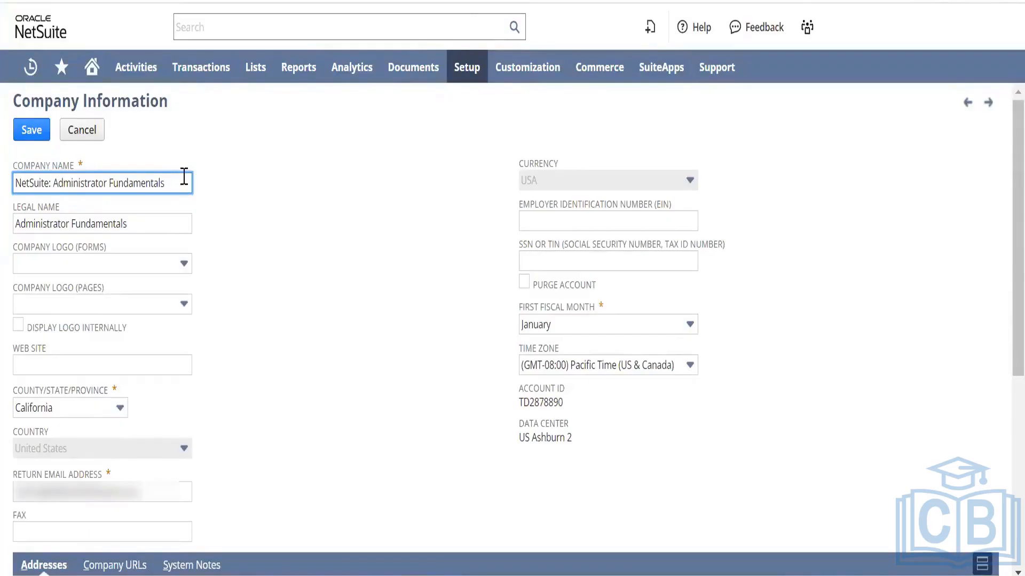
# Step: Examine the legal name and the upload form for a new company logo for forms, including its file chooser, without selecting a file
pyautogui.click(161, 227)
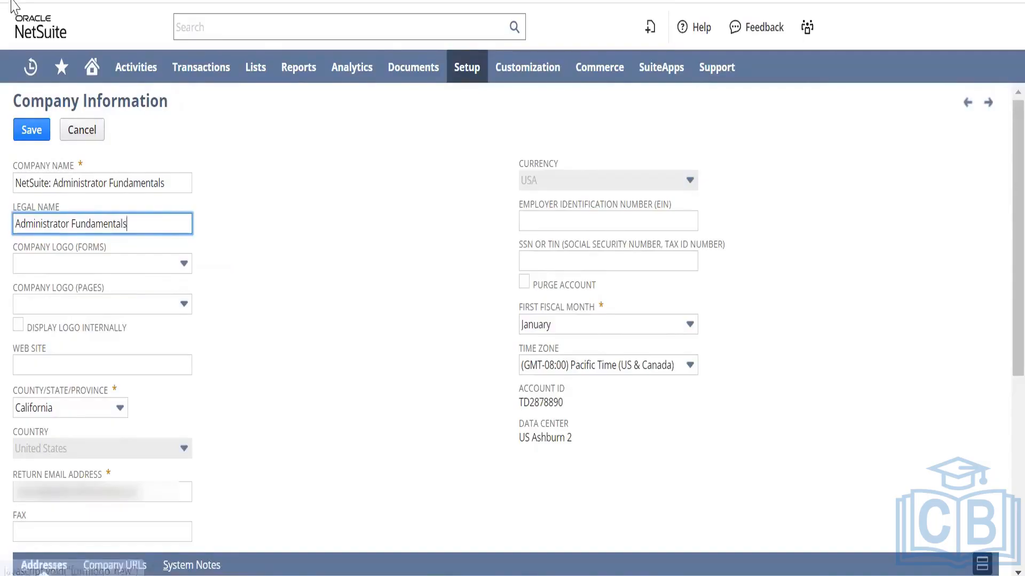
pyautogui.click(12, 11)
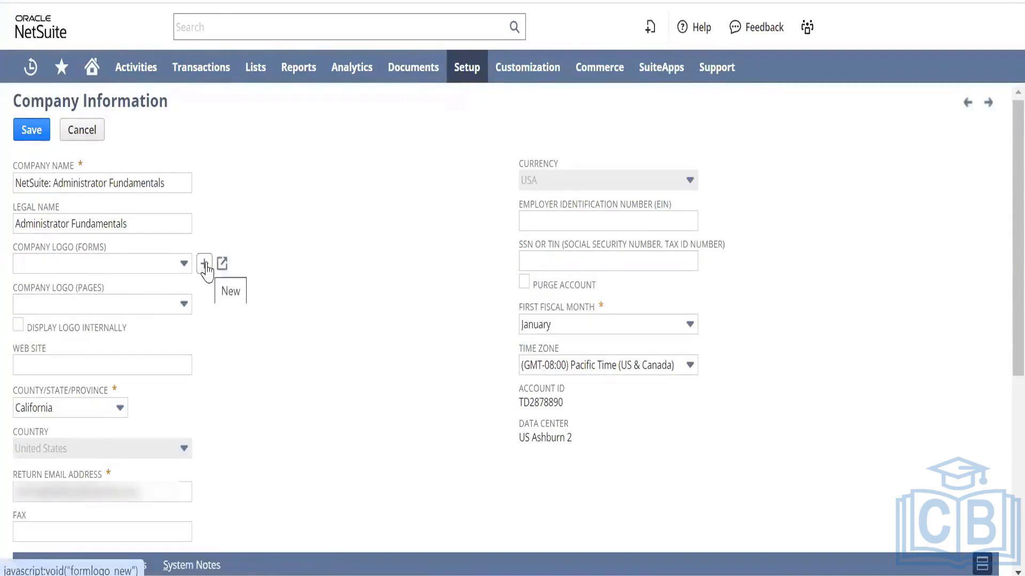
pyautogui.click(204, 265)
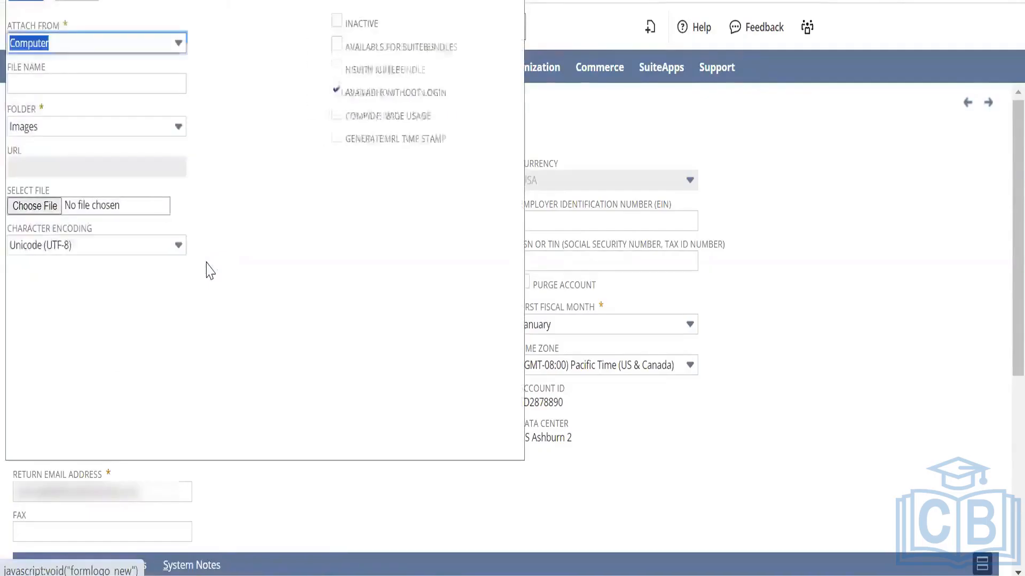
pyautogui.click(57, 213)
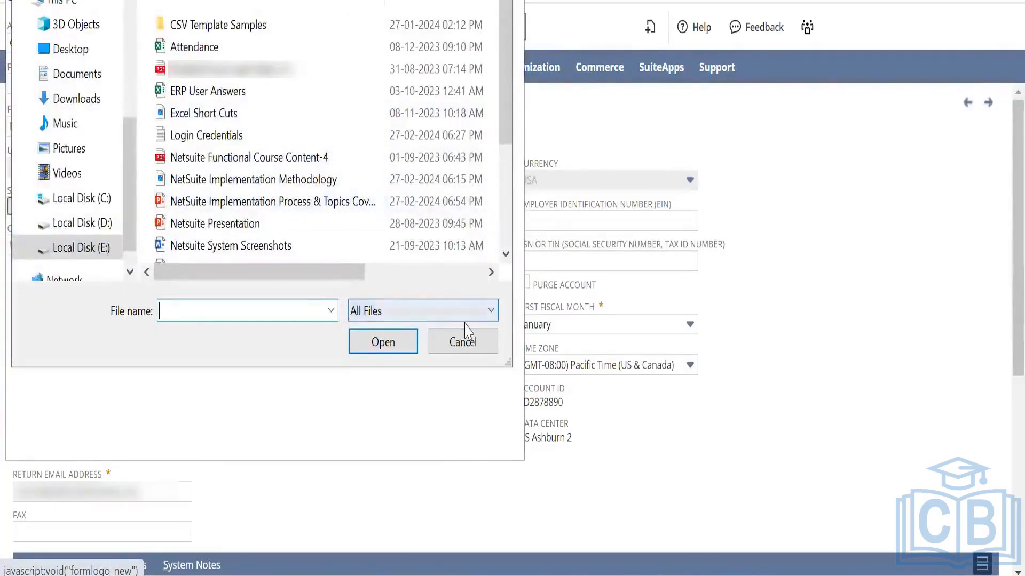
pyautogui.click(463, 341)
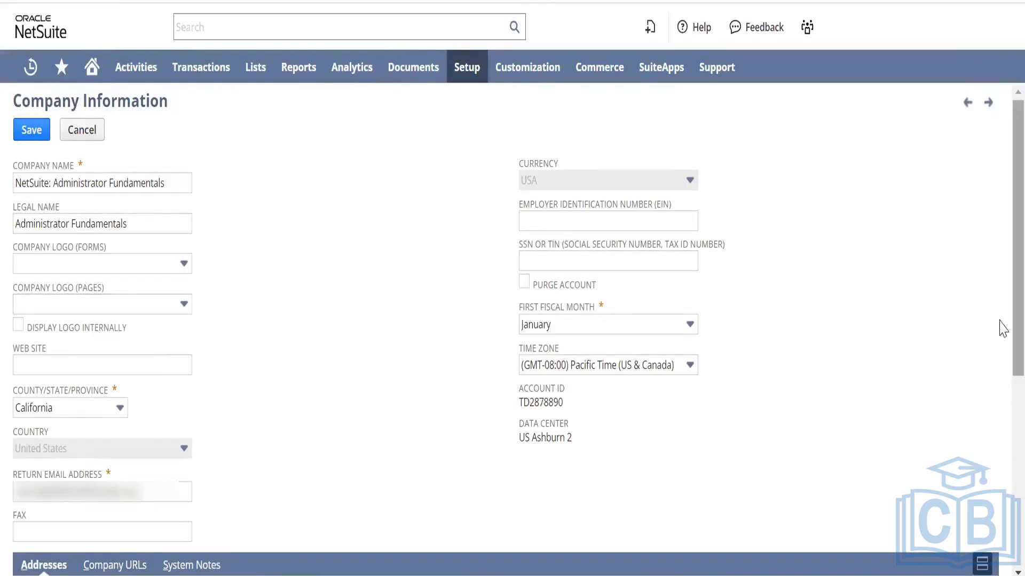
# Step: Review the web site, return email address and address sections of the company information
pyautogui.scroll(-2, 1003, 298)
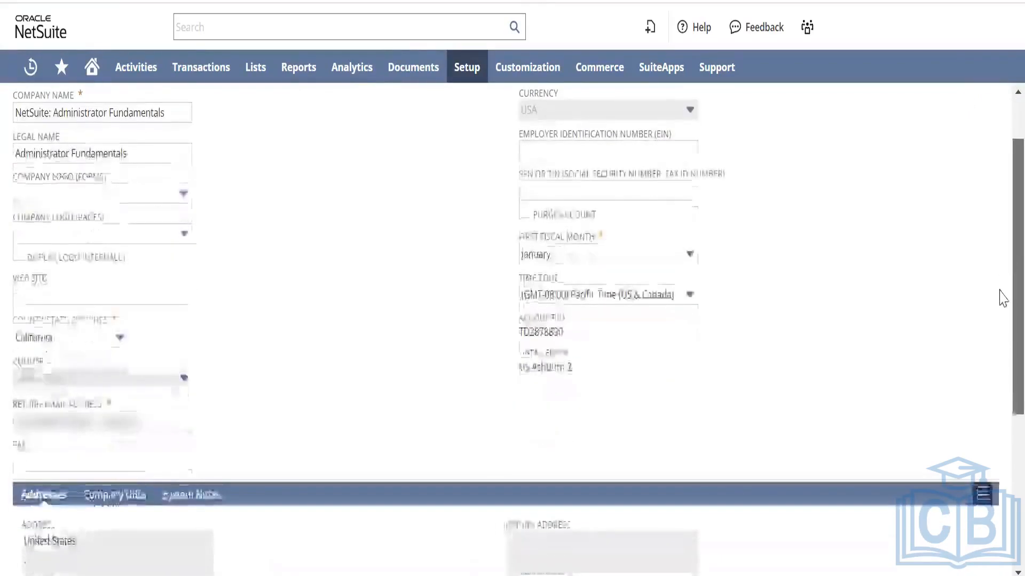
pyautogui.scroll(-1, 999, 297)
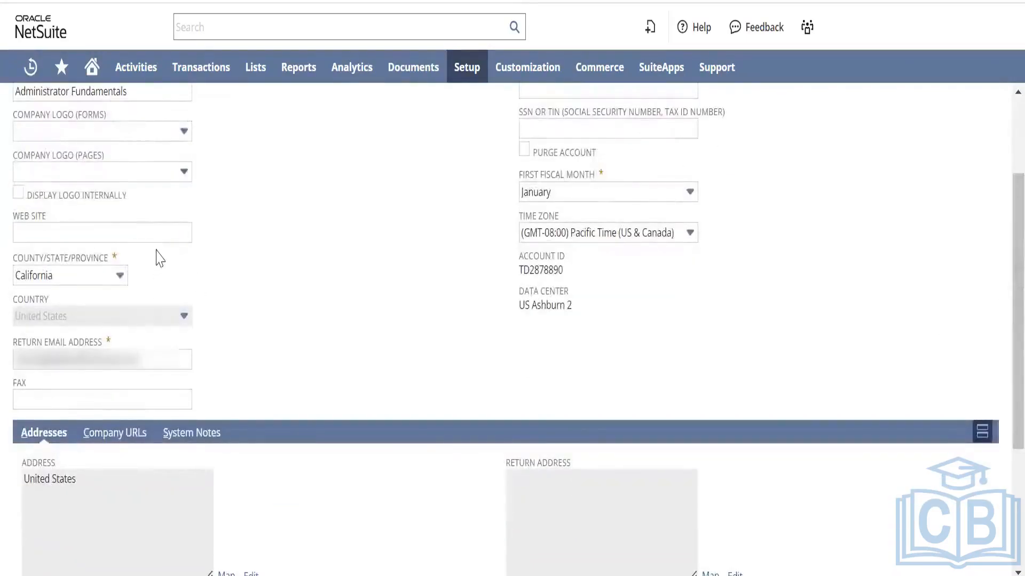
pyautogui.click(157, 243)
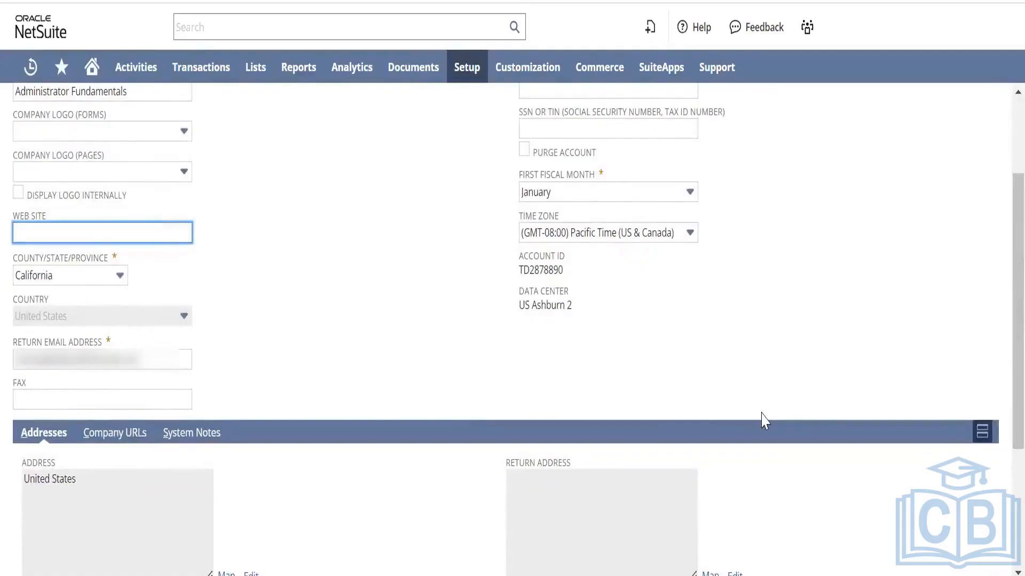
pyautogui.tripleClick(181, 357)
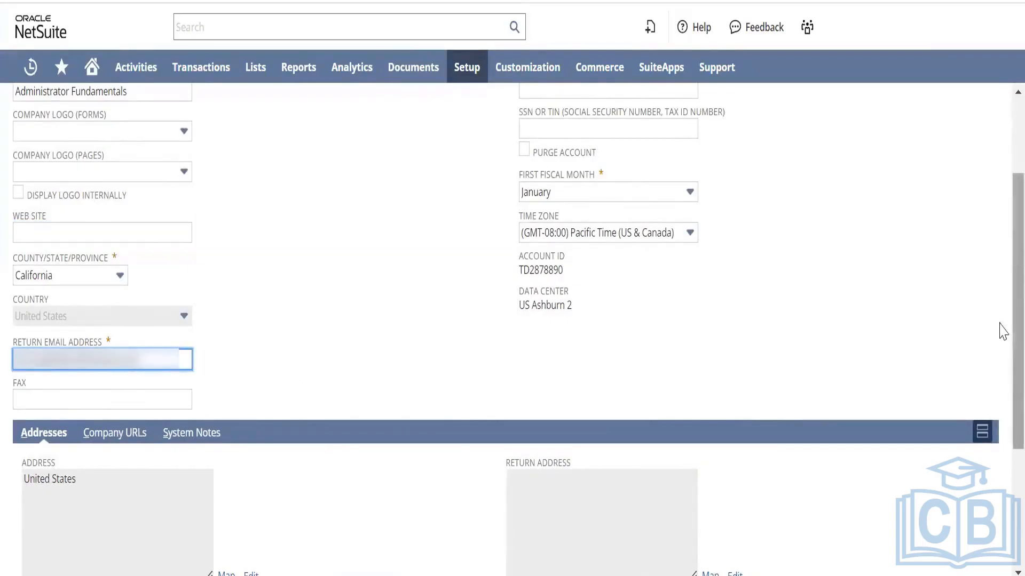
pyautogui.scroll(-2, 1001, 344)
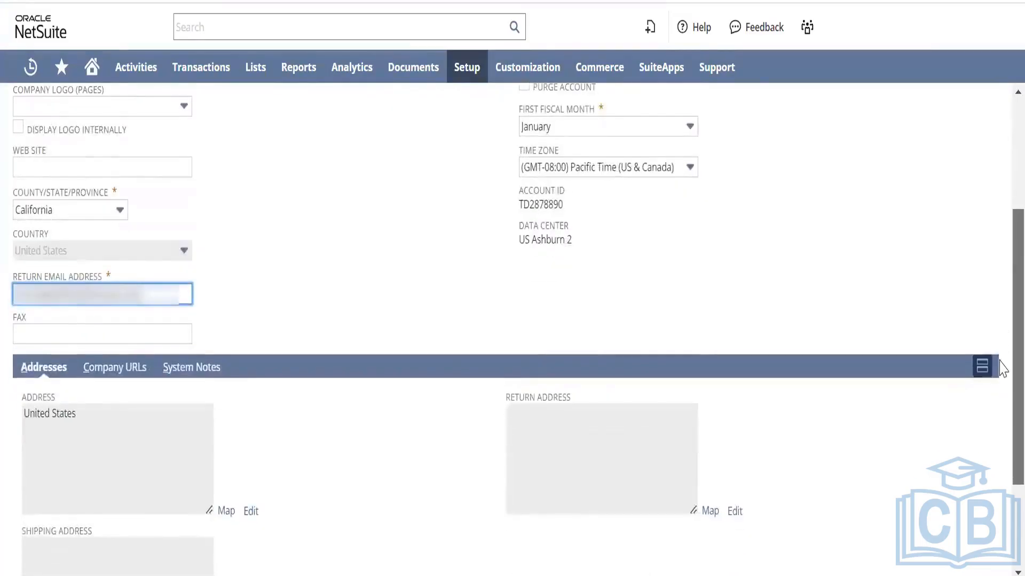
pyautogui.moveTo(999, 360)
pyautogui.mouseDown()
pyautogui.moveTo(999, 344)
pyautogui.moveTo(999, 370)
pyautogui.mouseUp()
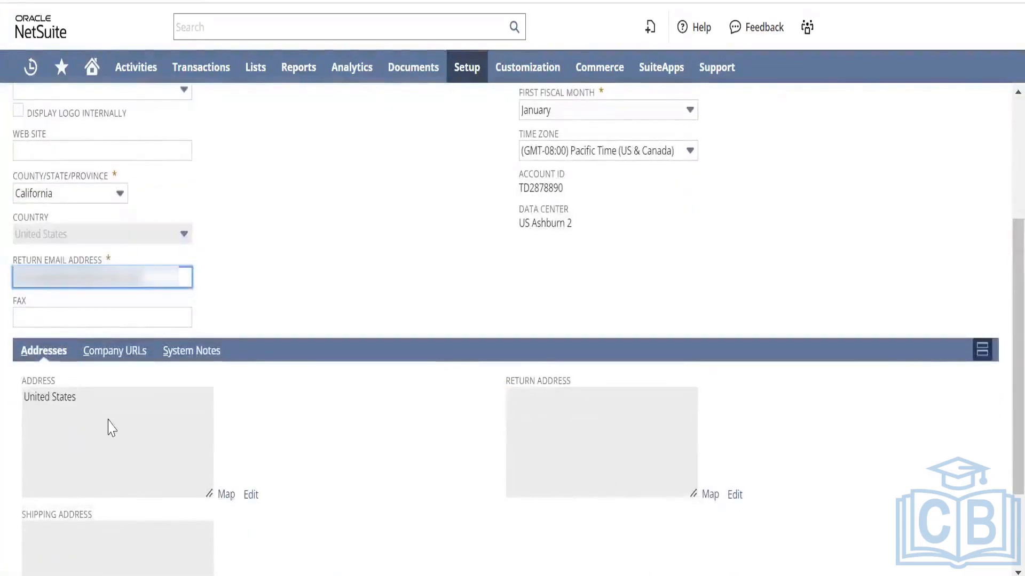
# Step: Examine the company address form, including its state and country choices, and close it without changes
pyautogui.click(252, 497)
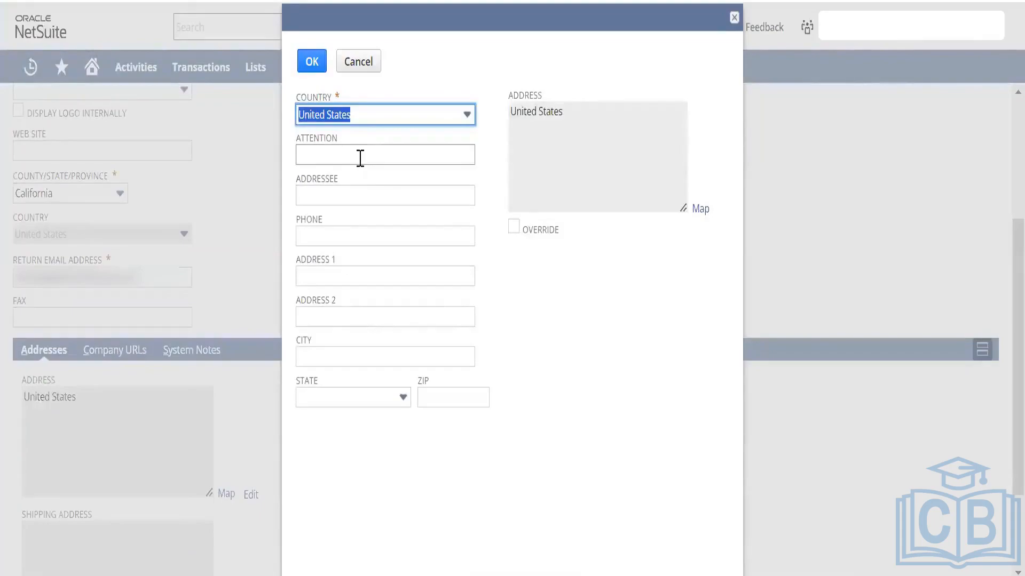
pyautogui.click(359, 157)
pyautogui.click(358, 182)
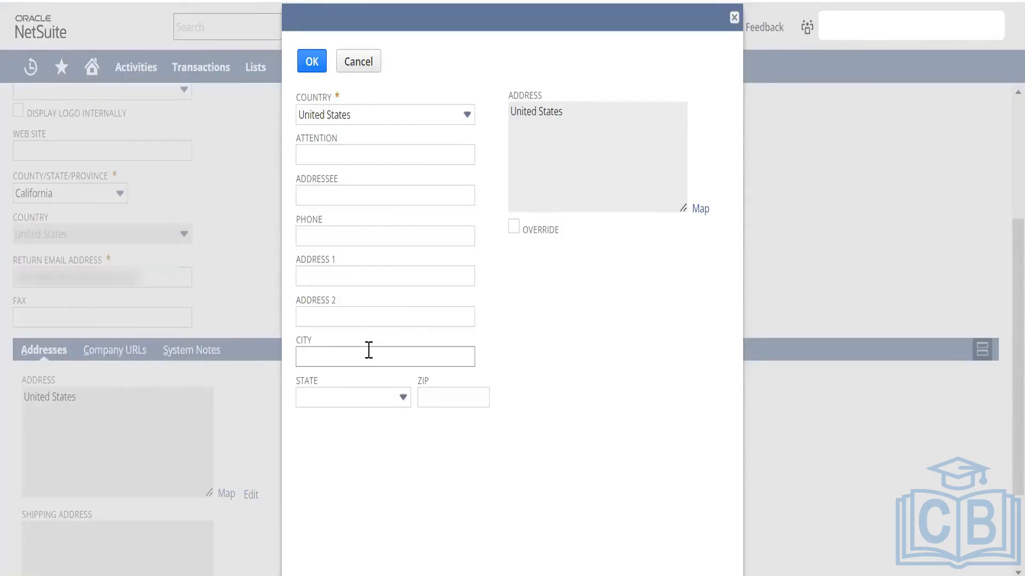
pyautogui.click(378, 397)
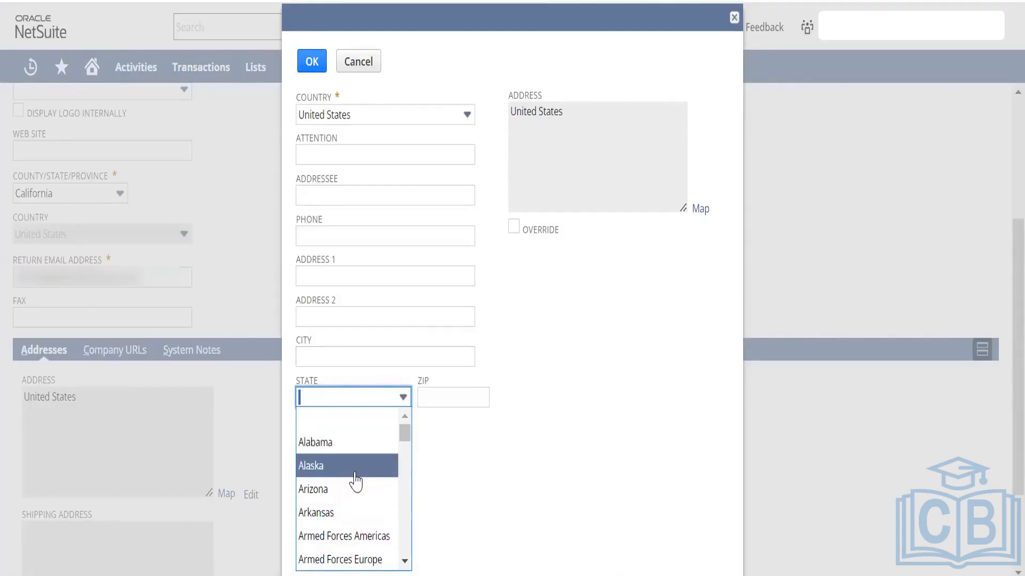
pyautogui.click(393, 120)
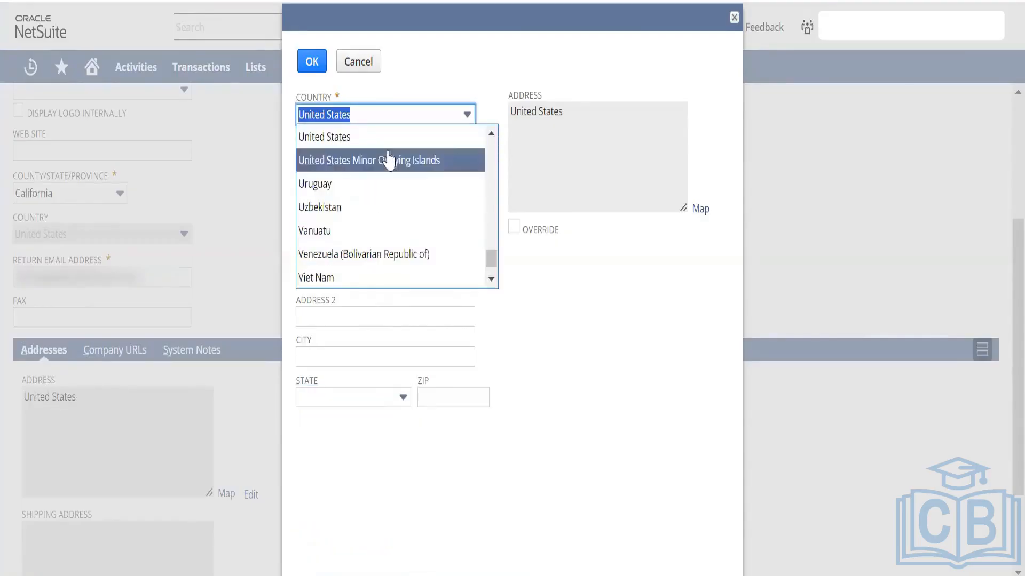
pyautogui.click(734, 18)
# Step: Open the Countries page from the company setup tasks in a separate browser tab
pyautogui.moveTo(468, 66)
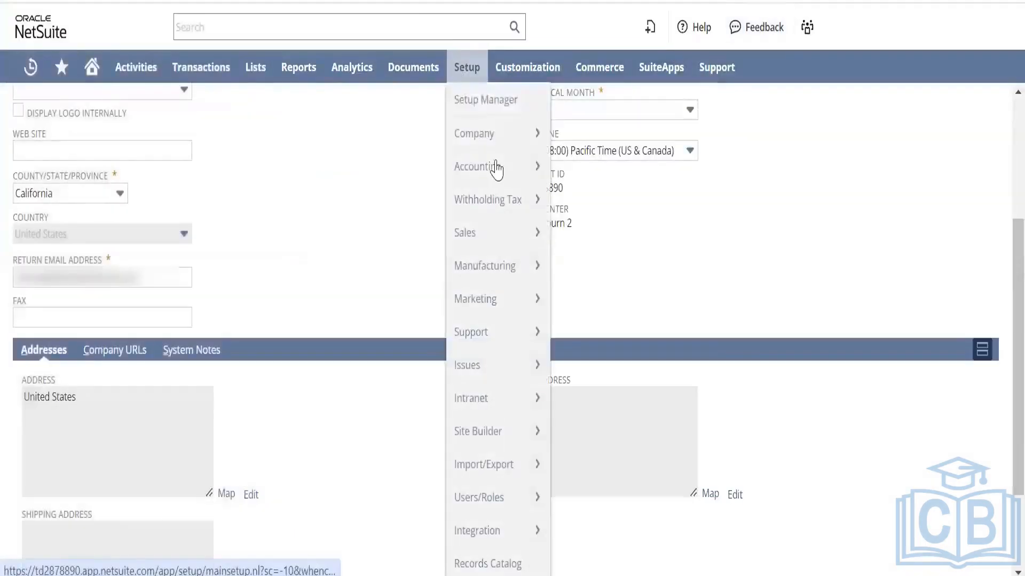
pyautogui.moveTo(491, 134)
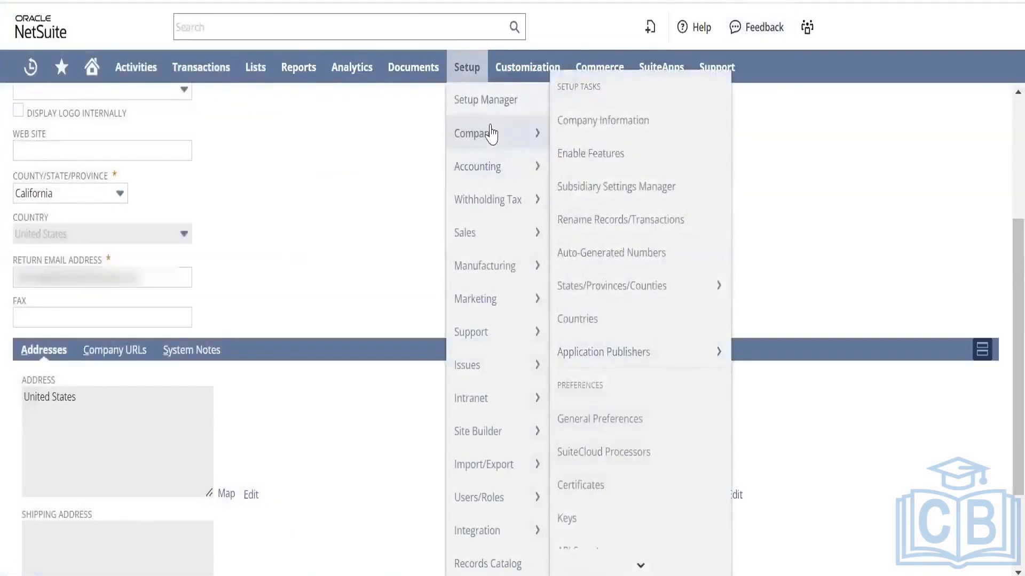
pyautogui.moveTo(657, 291)
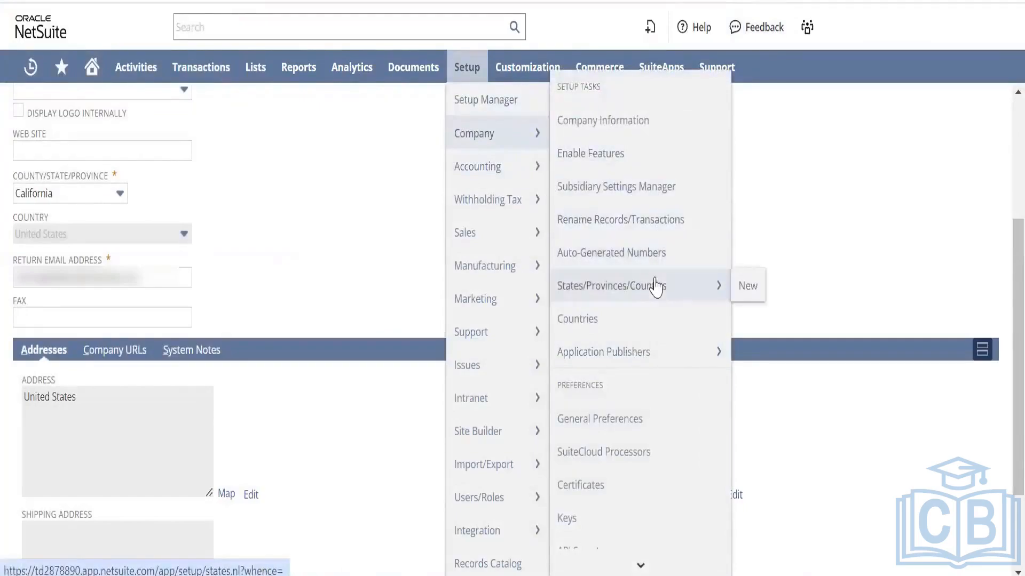
pyautogui.rightClick(648, 320)
pyautogui.click(725, 84)
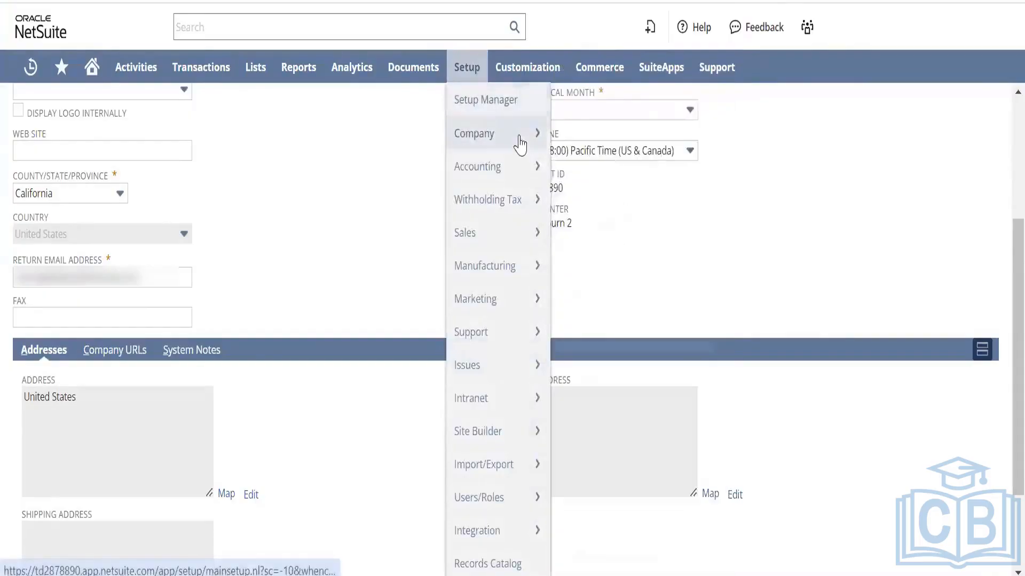
# Step: Open the States/Provinces/Counties page from the company setup tasks in a separate browser tab and look through the Countries list
pyautogui.moveTo(526, 138)
pyautogui.rightClick(646, 283)
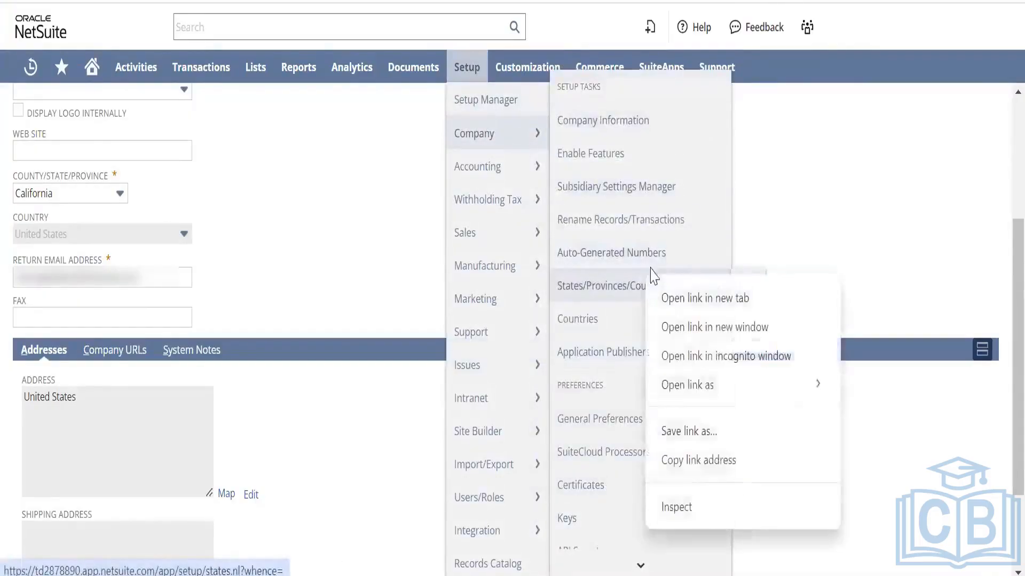
pyautogui.click(689, 300)
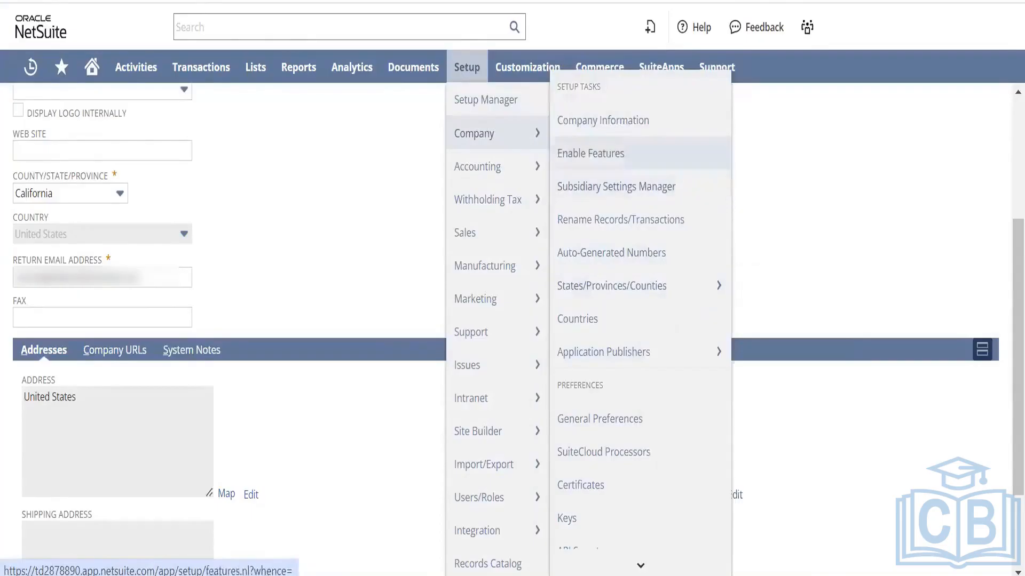
pyautogui.click(579, 1)
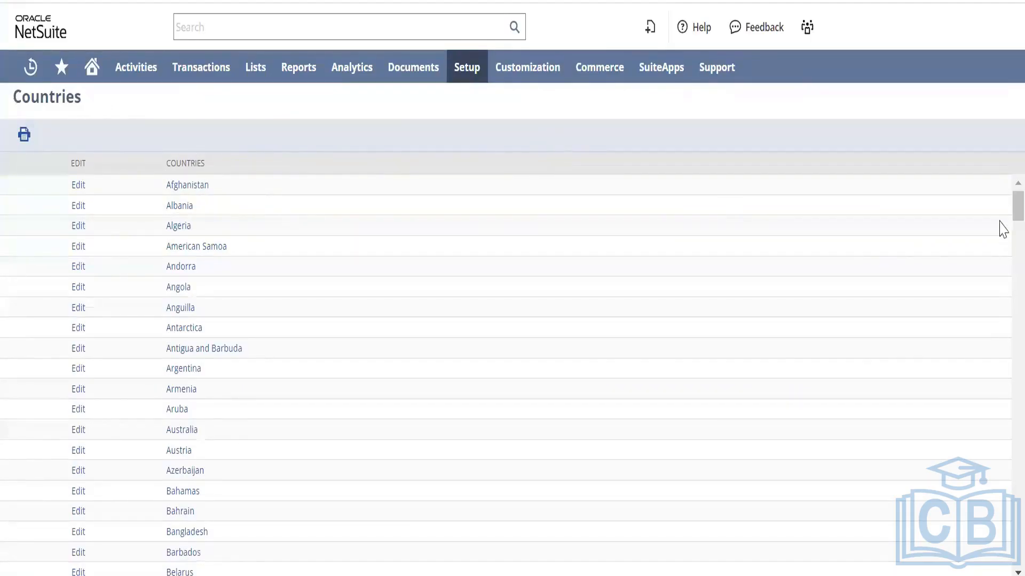
pyautogui.moveTo(1003, 213); pyautogui.dragTo(999, 174)
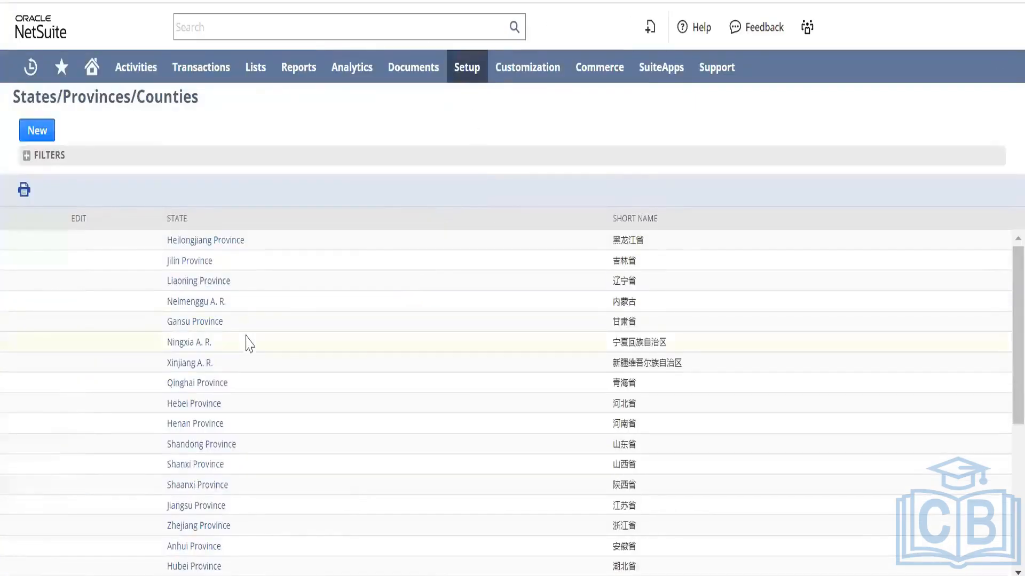
# Step: Expand the filters of the States/Provinces/Counties list and examine China's provinces and the available country filter choices
pyautogui.click(27, 156)
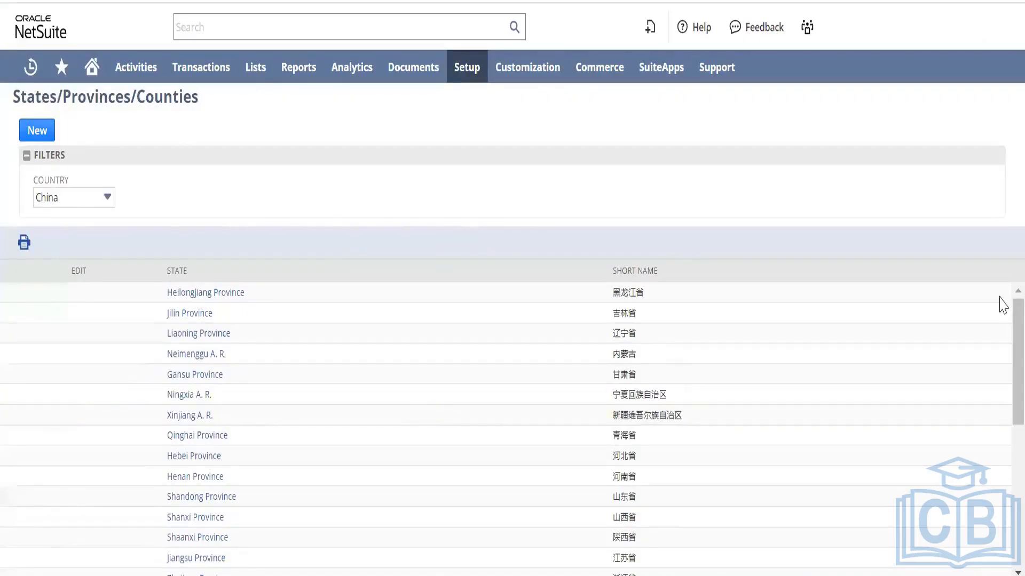
pyautogui.moveTo(1014, 305); pyautogui.dragTo(1014, 338)
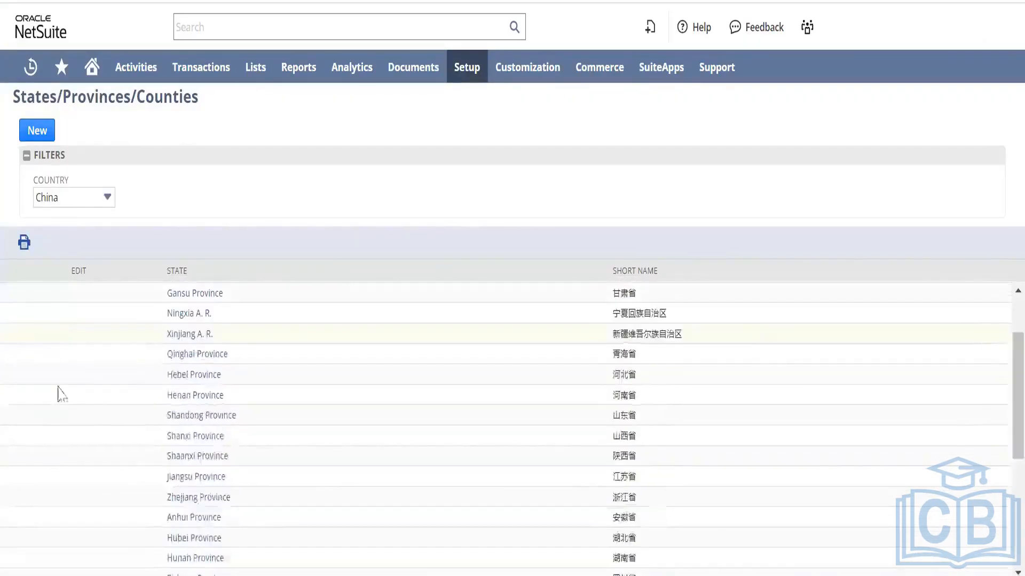
pyautogui.click(92, 198)
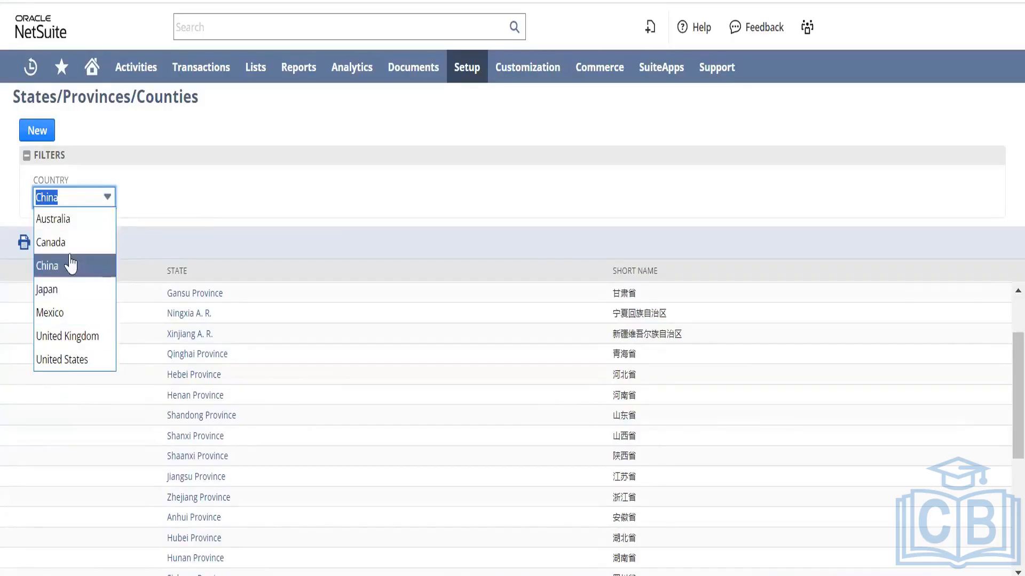
pyautogui.click(169, 192)
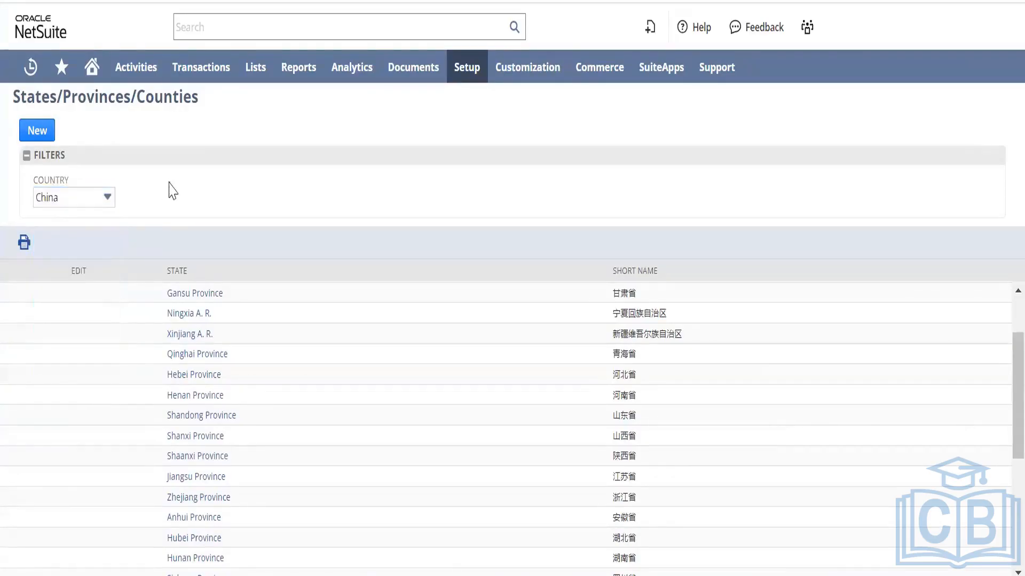
# Step: Start a new state/province/county record and set its country to India
pyautogui.click(35, 135)
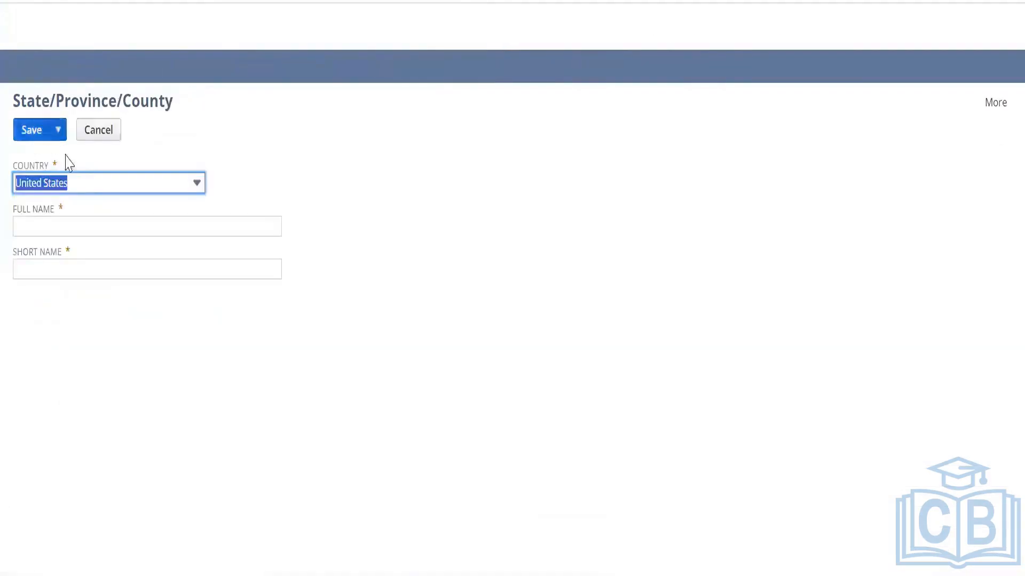
pyautogui.click(84, 183)
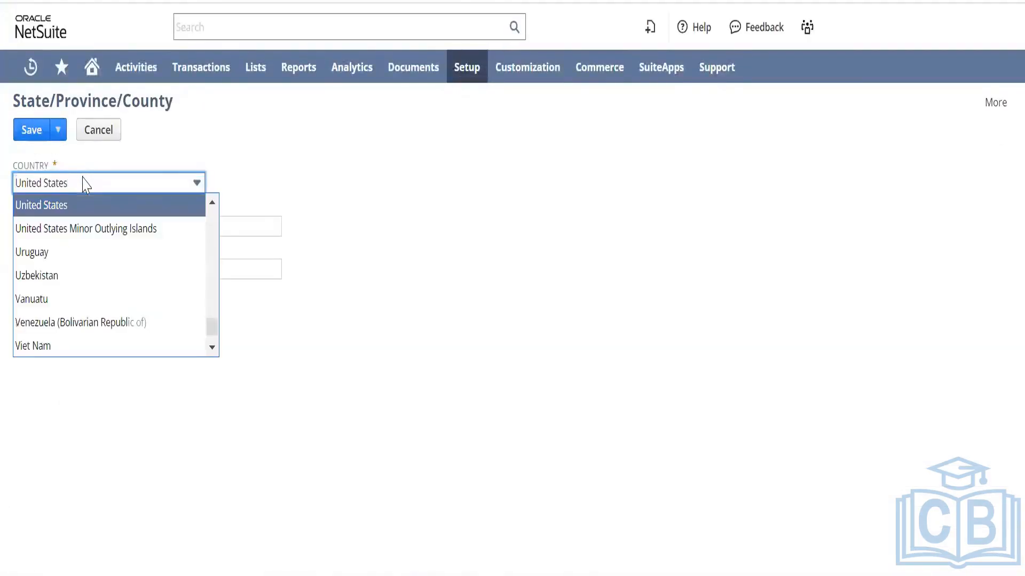
pyautogui.write('India')
pyautogui.click(82, 206)
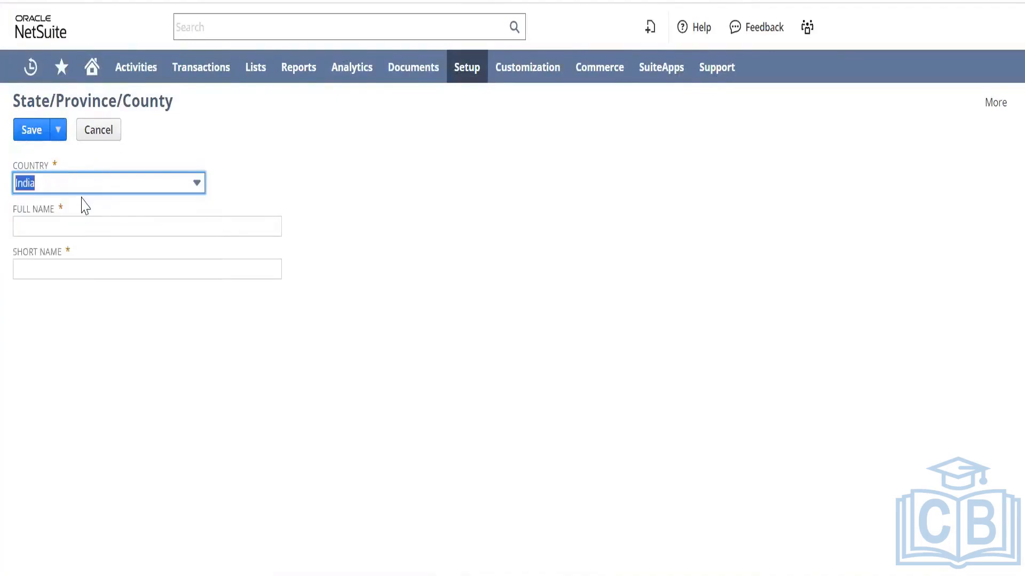
# Step: Enter Andhra Pradesh as the state's full name and AP as its short name, and save the record
pyautogui.press('Tab')
pyautogui.write('Andhra')
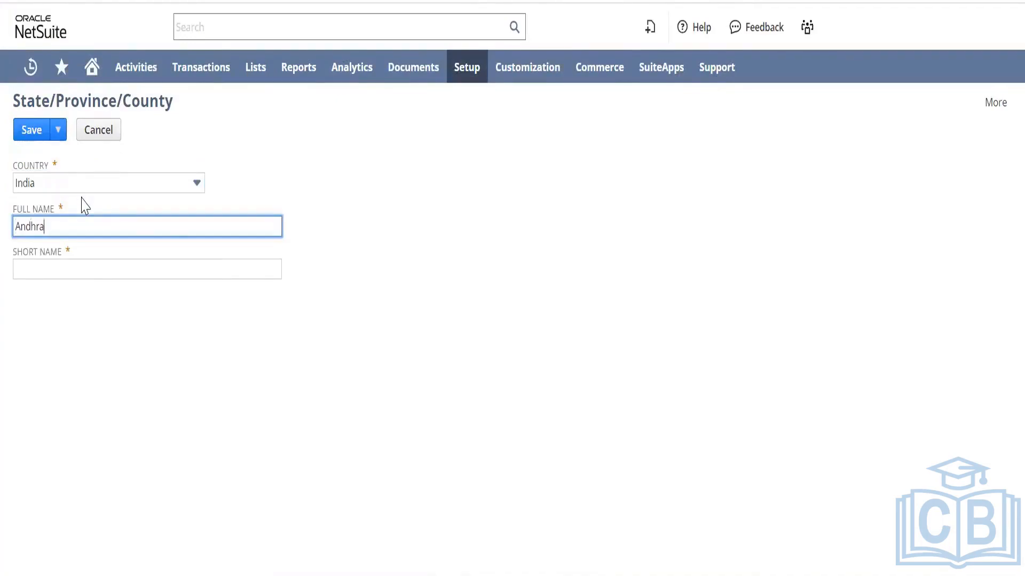
pyautogui.write(' Pradea')
pyautogui.press('BackSpace')
pyautogui.write('sh')
pyautogui.hotkey('ctrl', 'a')
pyautogui.press('Tab')
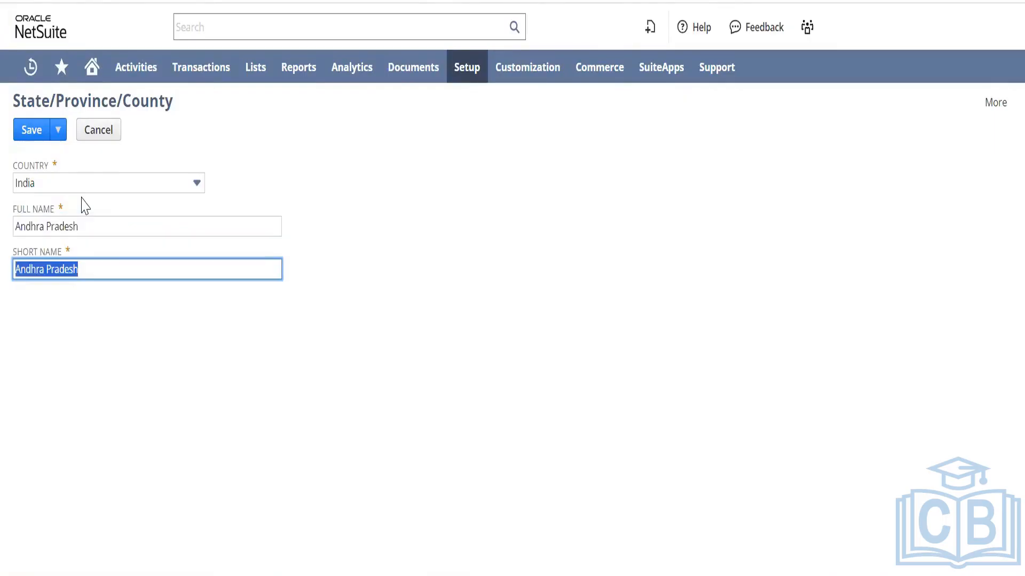
pyautogui.write('AP')
pyautogui.press('Tab')
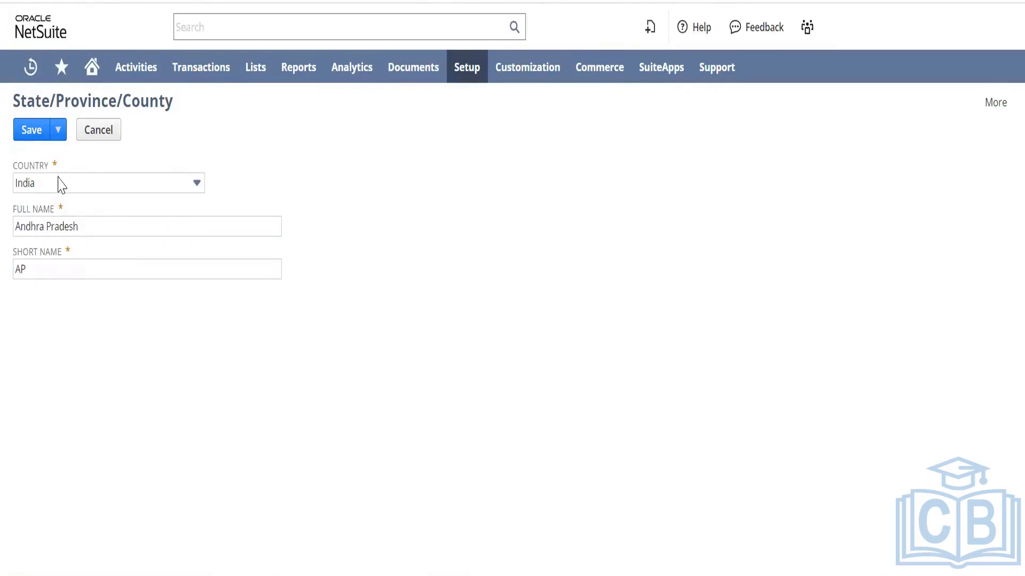
pyautogui.click(36, 133)
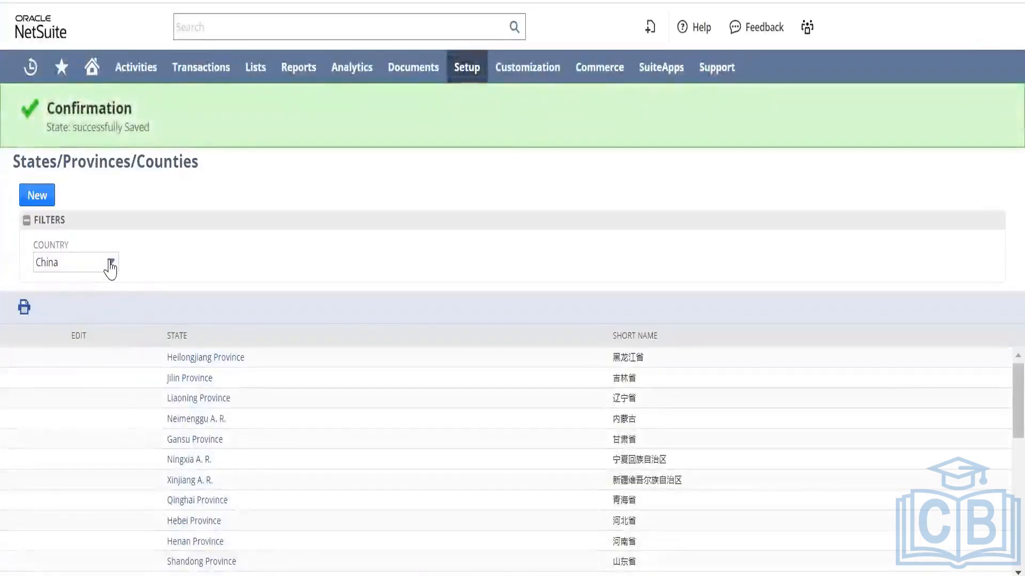
# Step: Filter the States/Provinces/Counties list by the country India
pyautogui.click(111, 265)
pyautogui.press('Down')
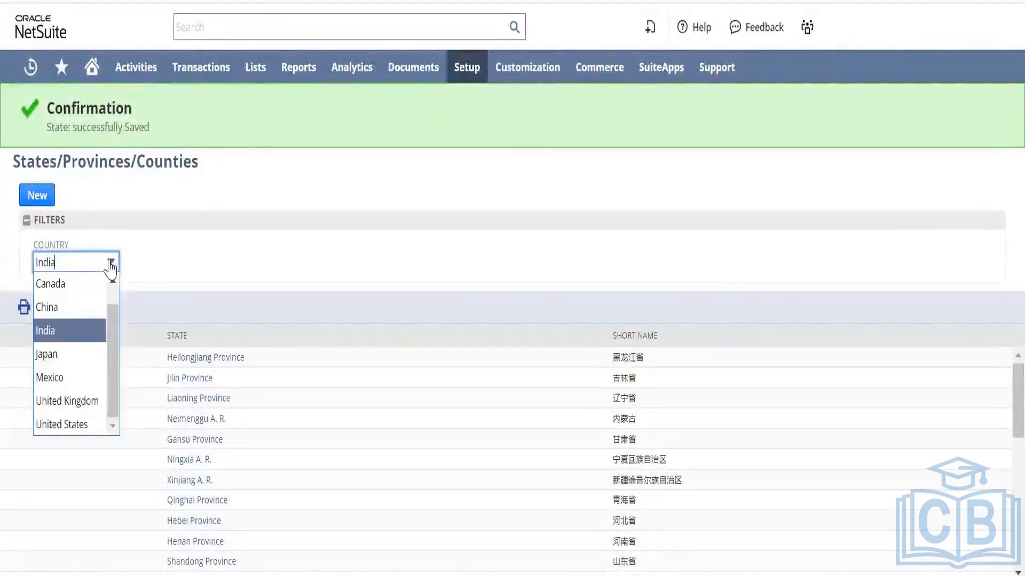
pyautogui.click(75, 334)
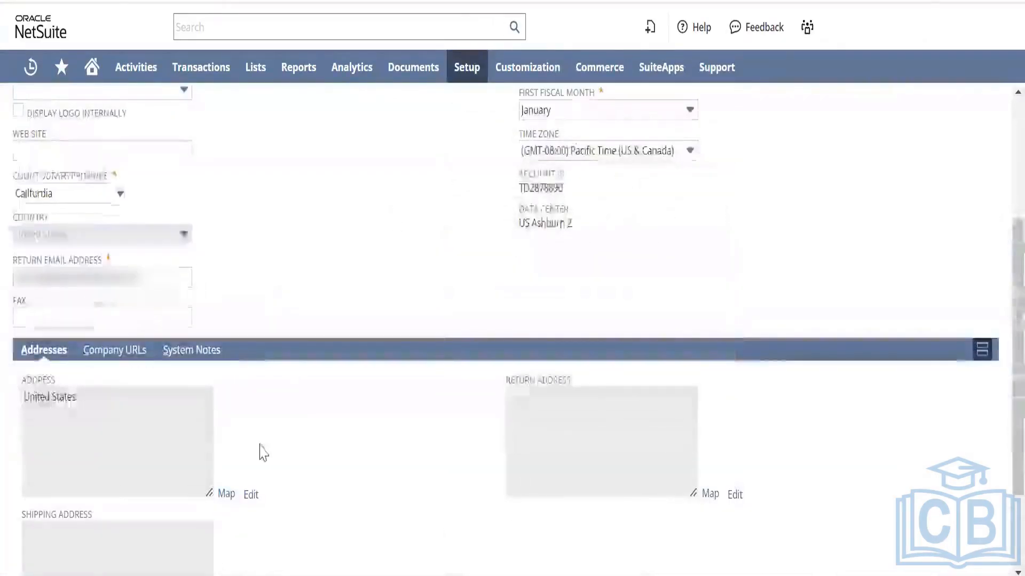
# Step: Return to the company information, examine the country and state fields of the main address form, and close it without changes
pyautogui.click(251, 496)
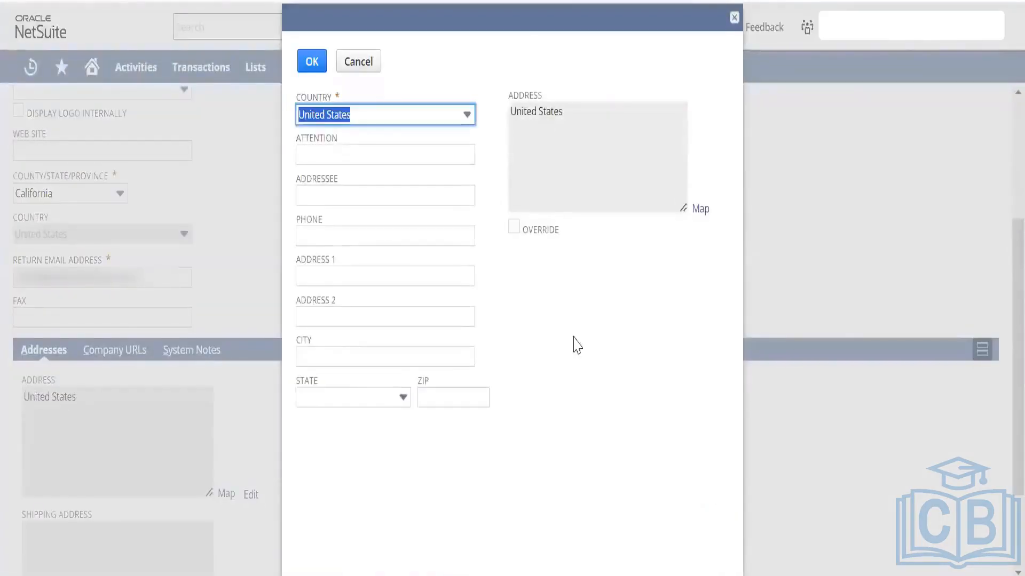
pyautogui.click(380, 404)
pyautogui.click(412, 120)
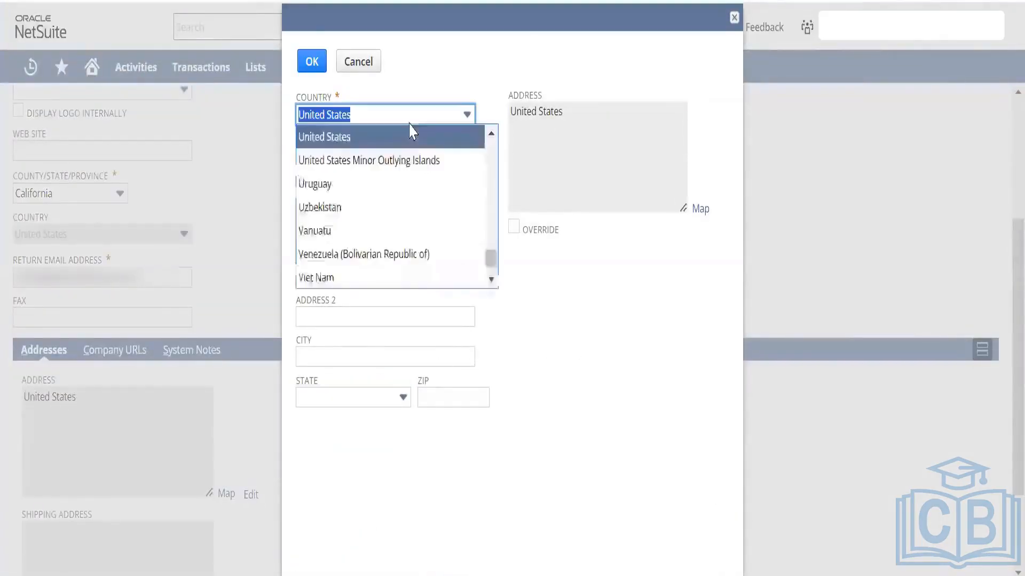
pyautogui.click(587, 345)
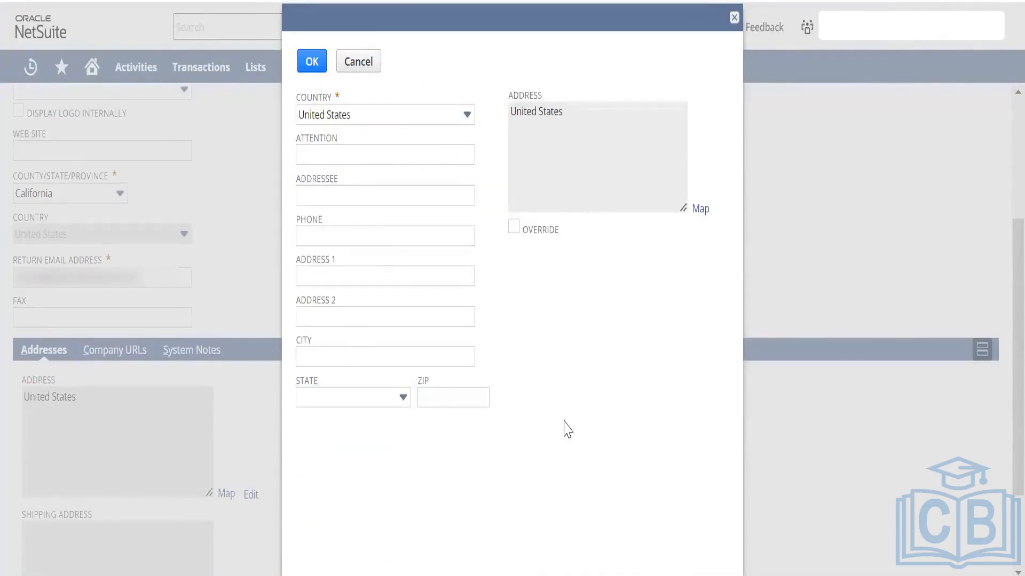
pyautogui.click(735, 18)
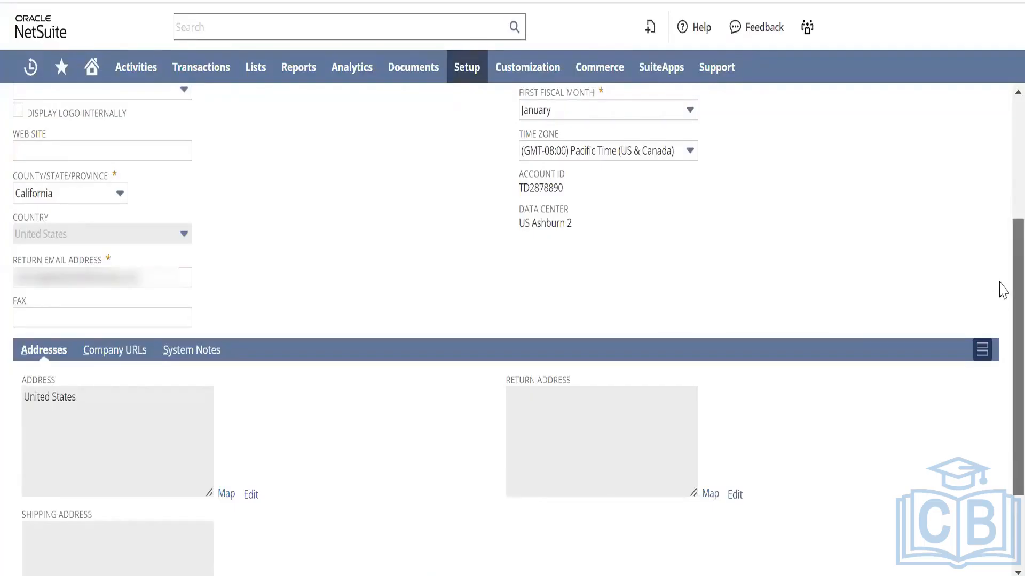
# Step: Open the shipping address form and the return address form in turn, closing each without changes
pyautogui.scroll(-1, 1002, 299)
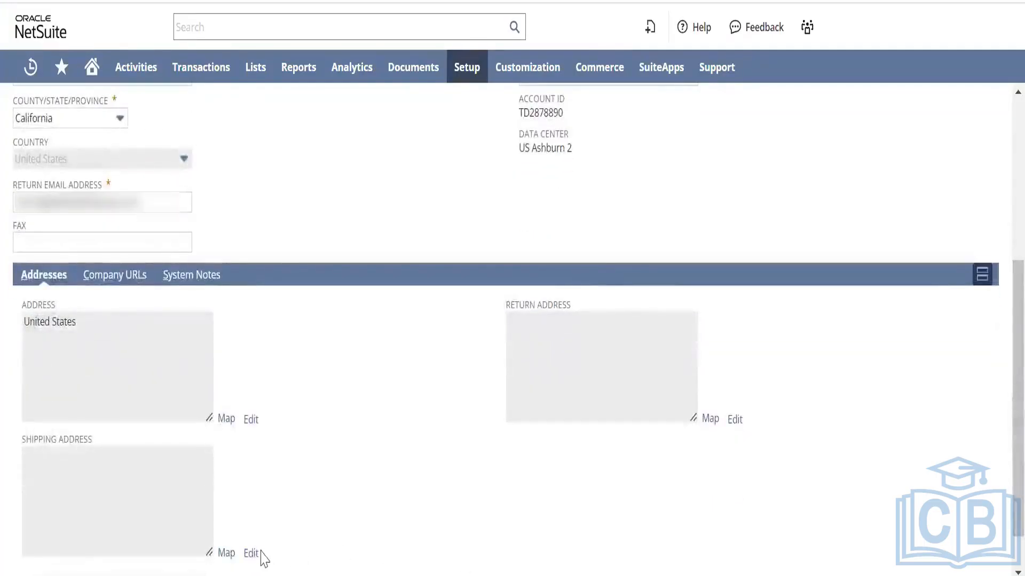
pyautogui.click(251, 554)
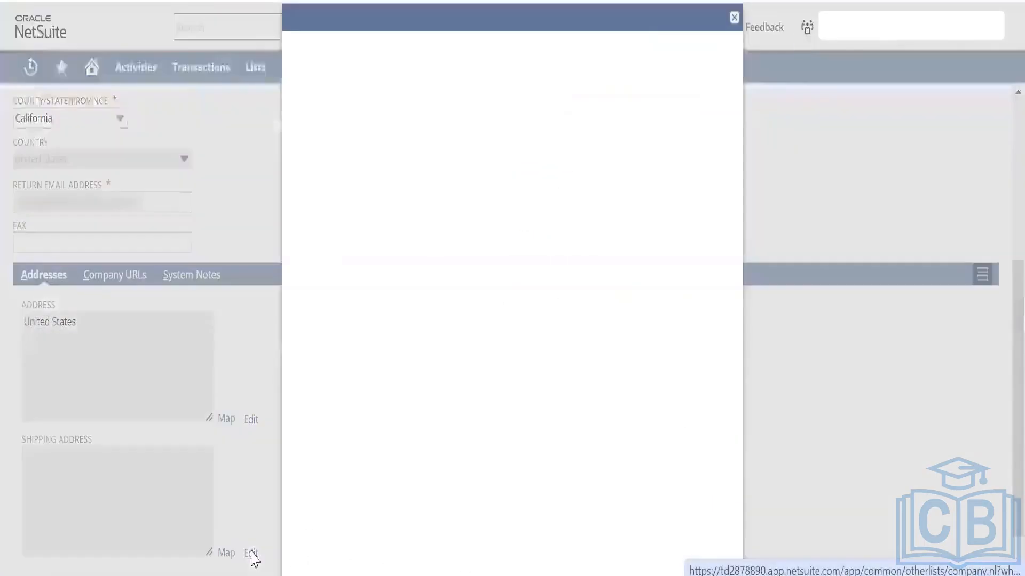
pyautogui.click(734, 17)
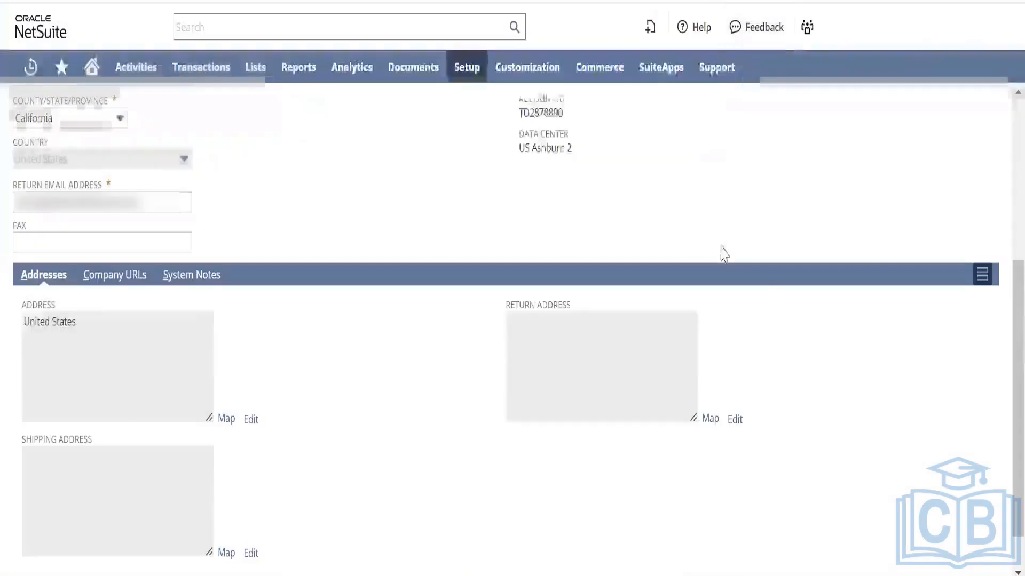
pyautogui.click(740, 423)
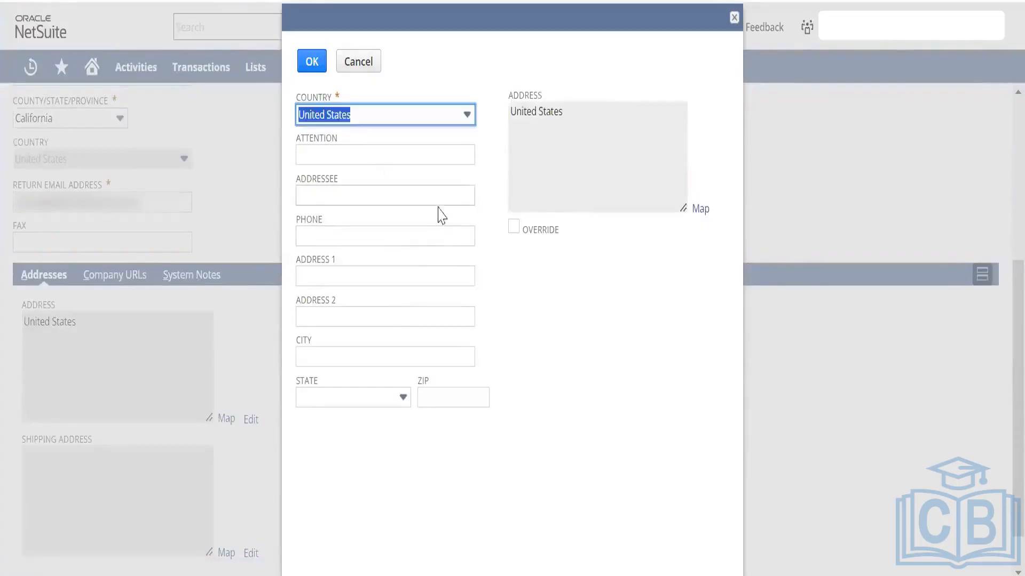
pyautogui.click(734, 19)
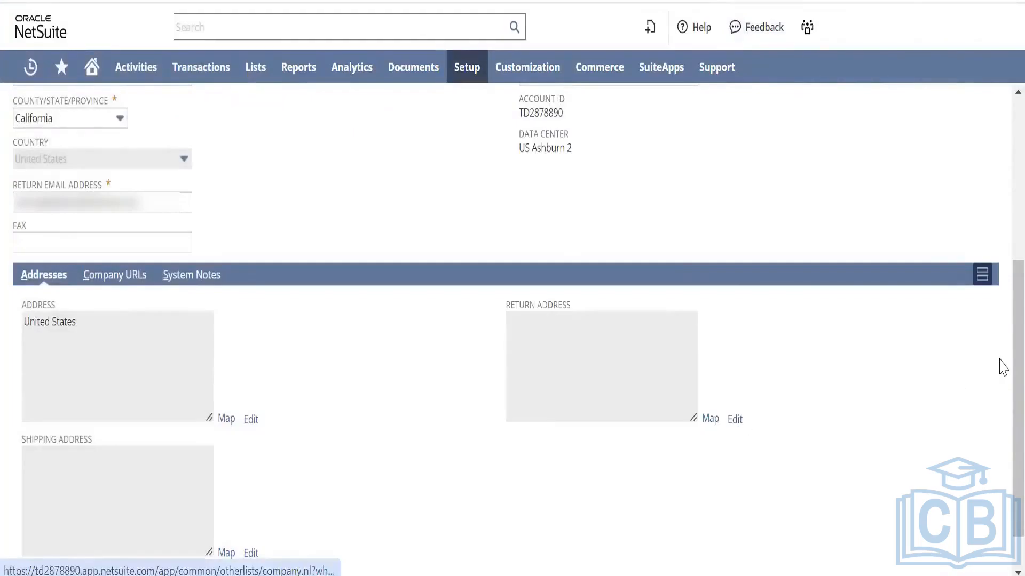
# Step: Review the employer identification number and the SSN or TIN fields of the company information without entering anything
pyautogui.scroll(3, 998, 321)
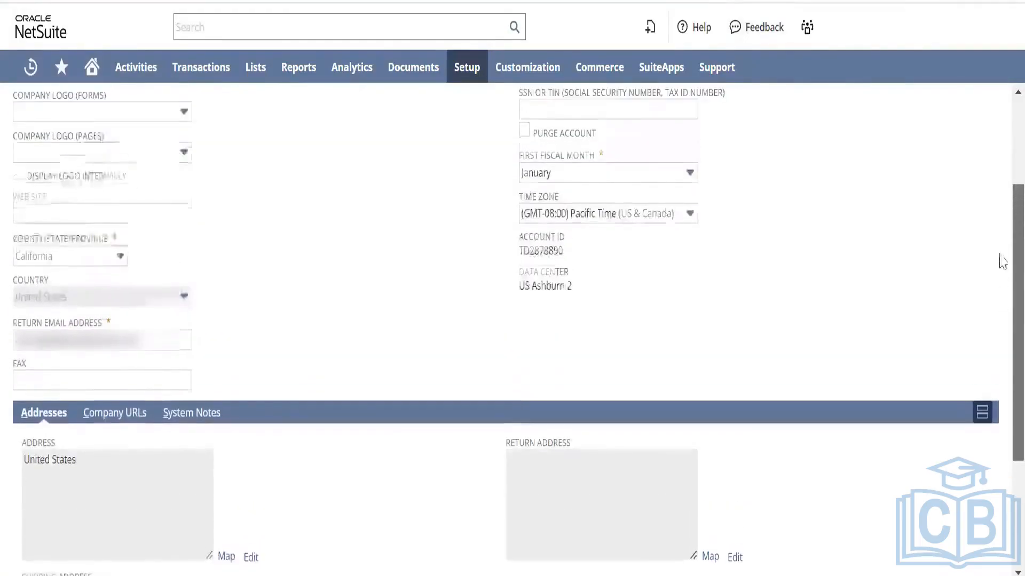
pyautogui.scroll(3, 999, 262)
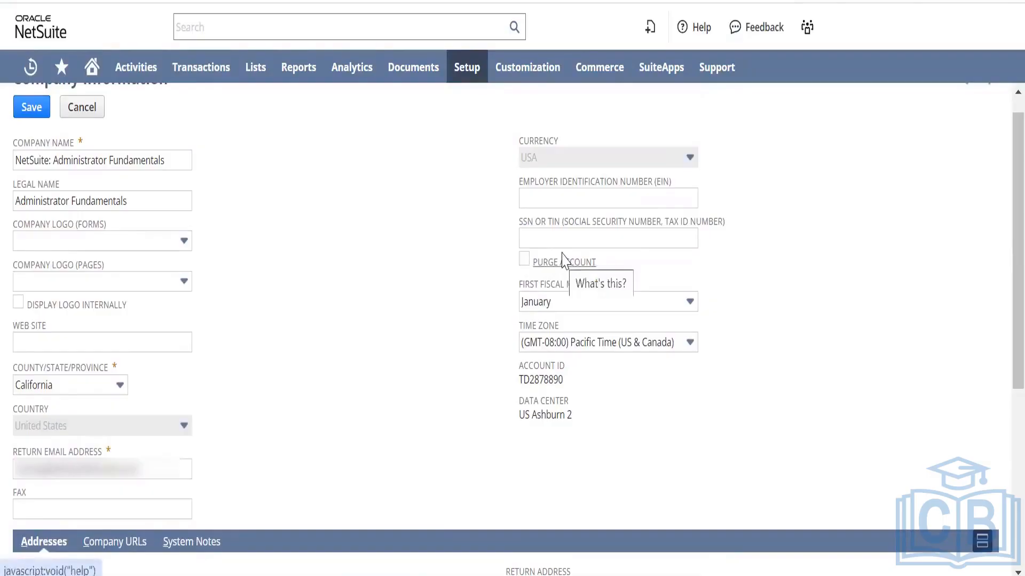
pyautogui.click(567, 236)
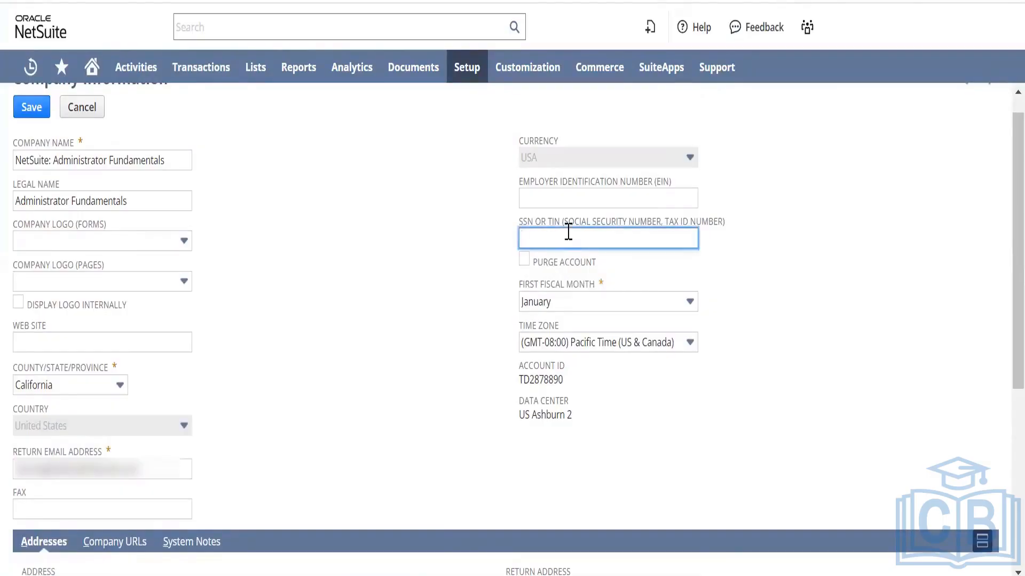
pyautogui.click(582, 202)
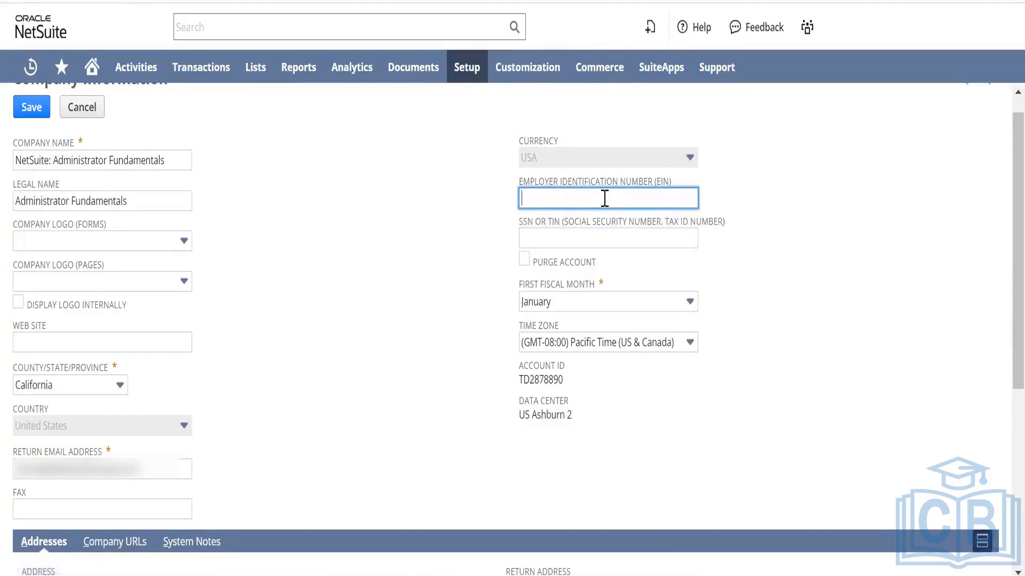
# Step: Highlight the account ID in the company information and review it together with the data center and address sections
pyautogui.doubleClick(543, 382)
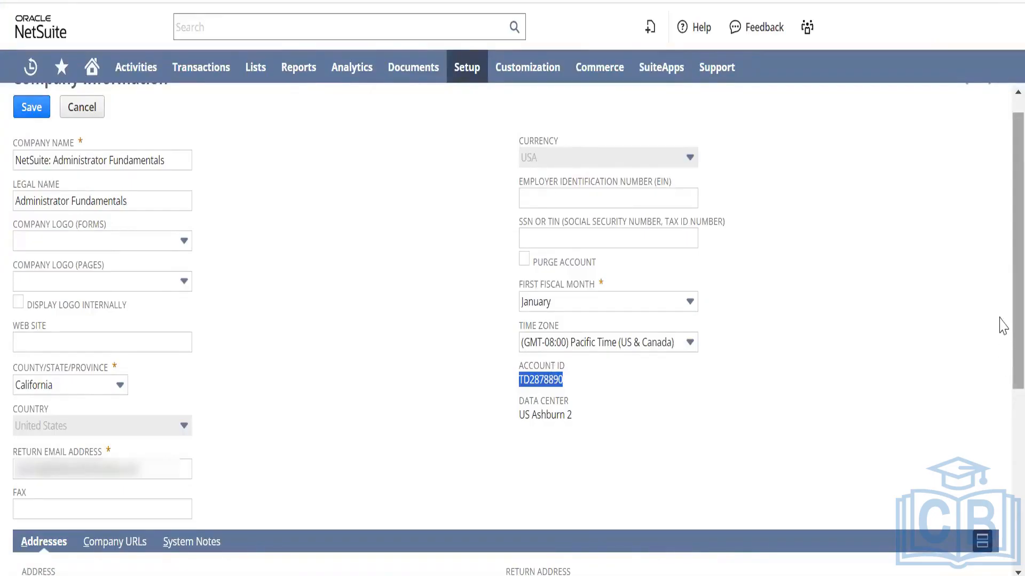
pyautogui.scroll(-2, 1001, 385)
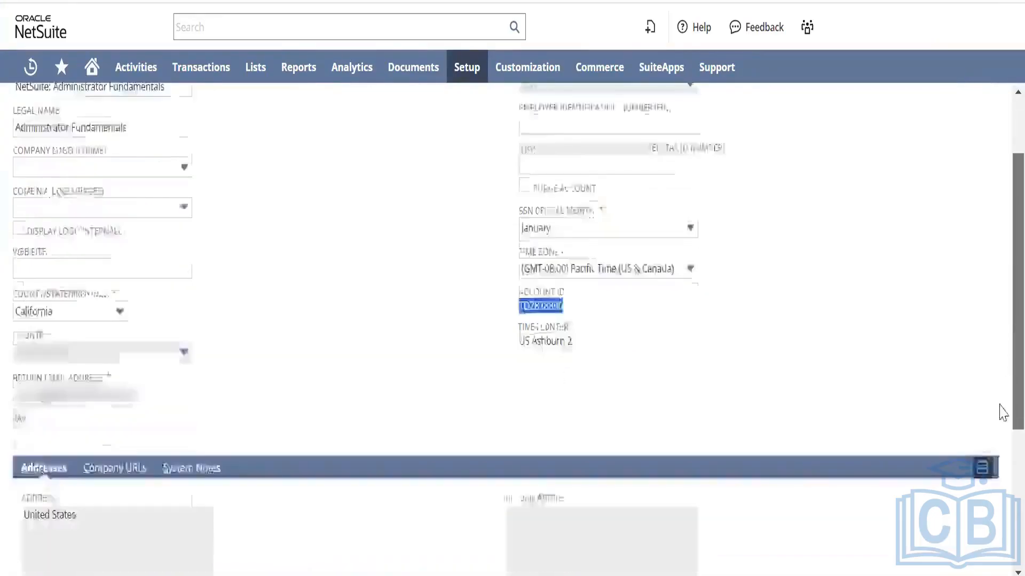
pyautogui.scroll(-2, 1000, 412)
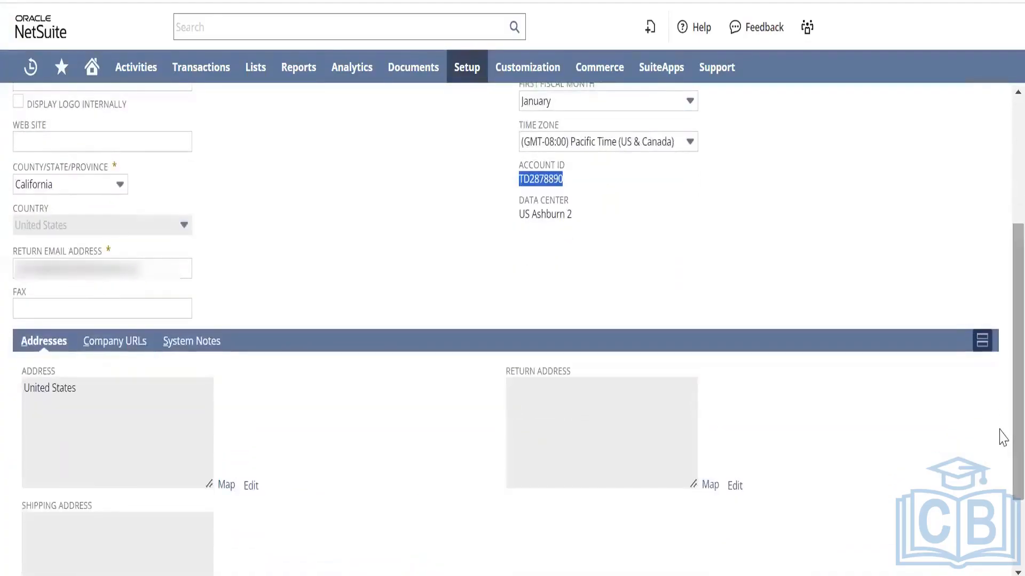
pyautogui.click(527, 255)
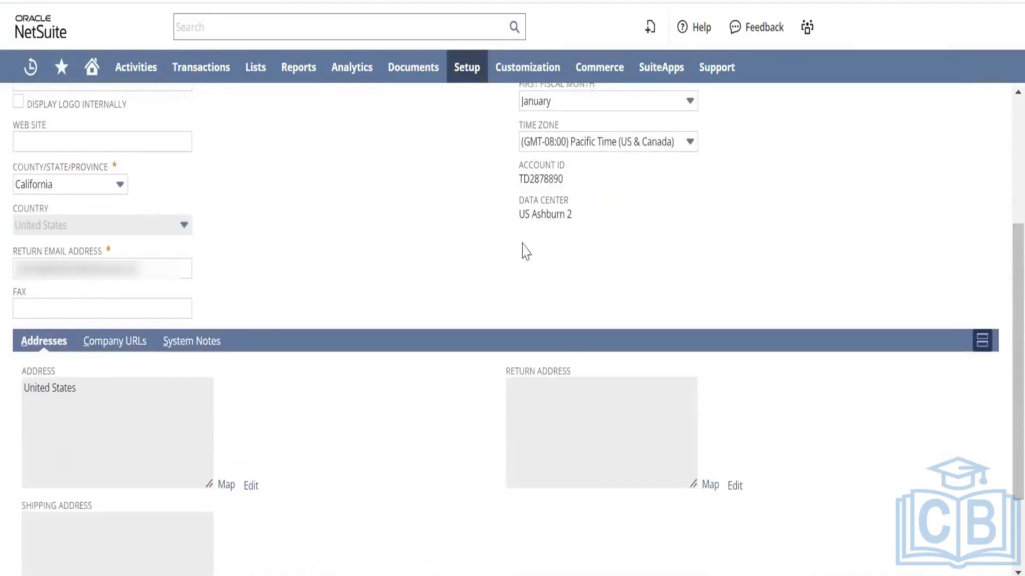
pyautogui.doubleClick(550, 178)
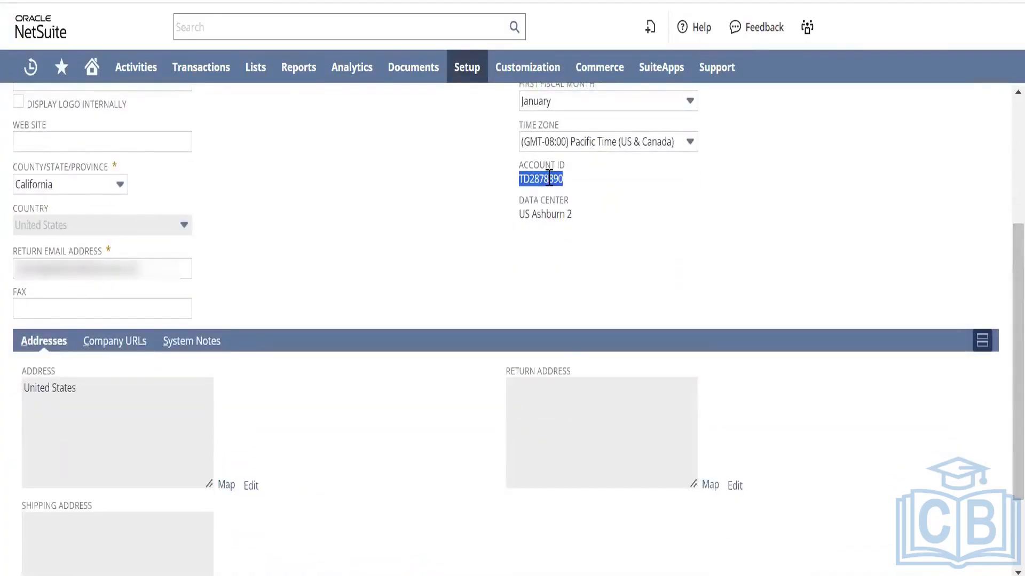
# Step: Review the company URLs and open the NetSuite UI link in a new tab
pyautogui.click(134, 343)
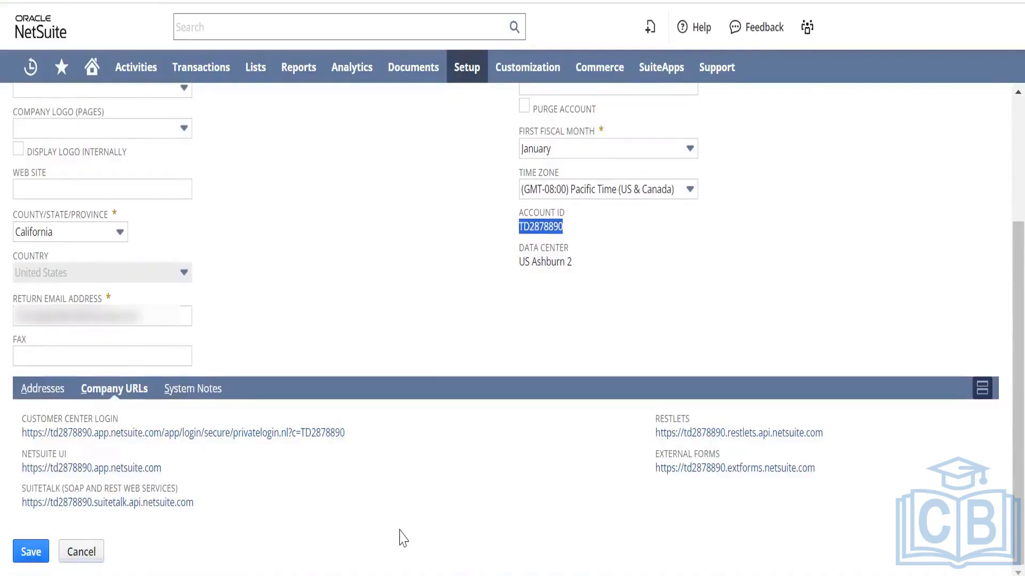
pyautogui.rightClick(142, 474)
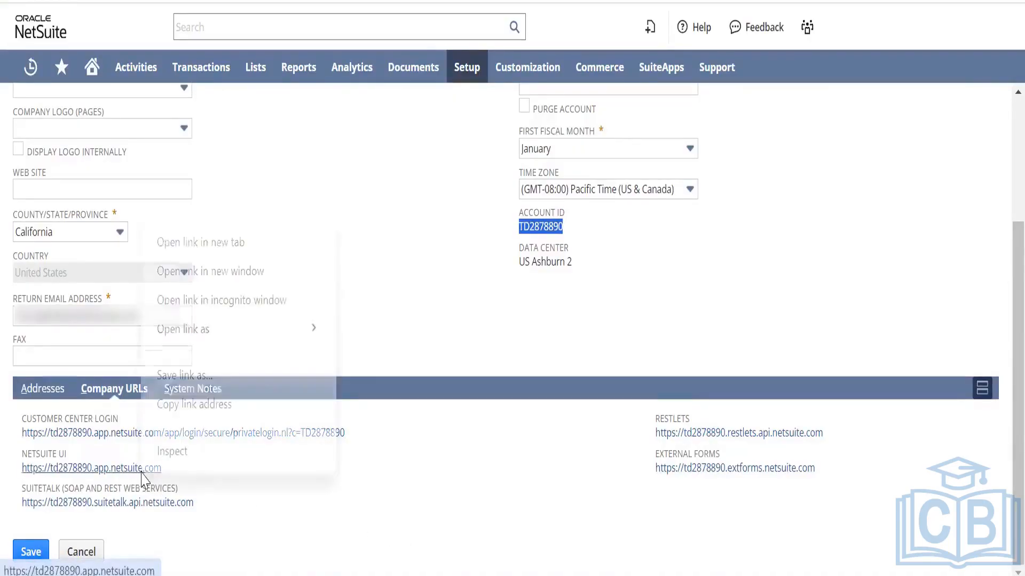
pyautogui.click(222, 244)
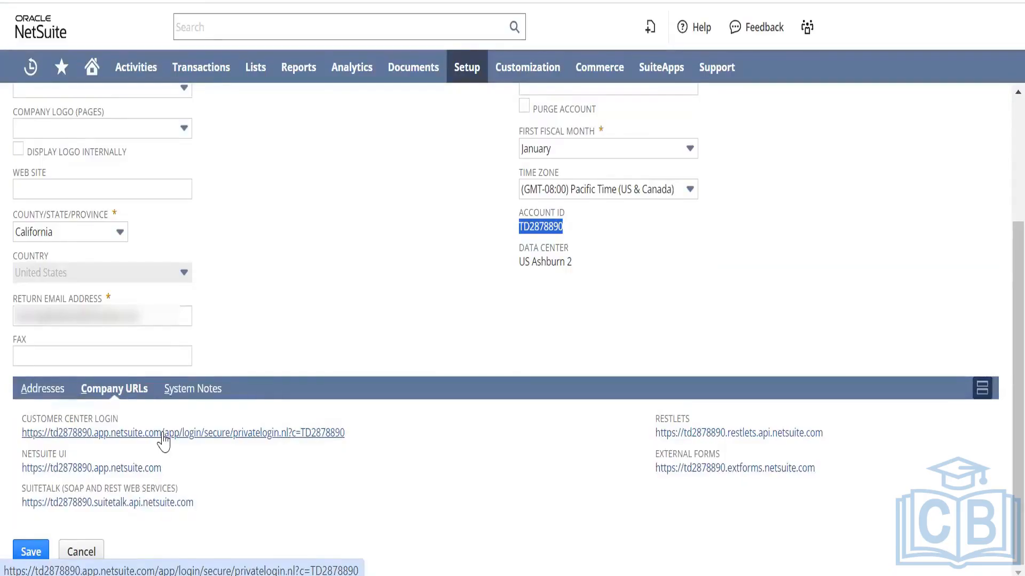
# Step: View the system notes of the company information and set their field filter to - All -
pyautogui.click(194, 390)
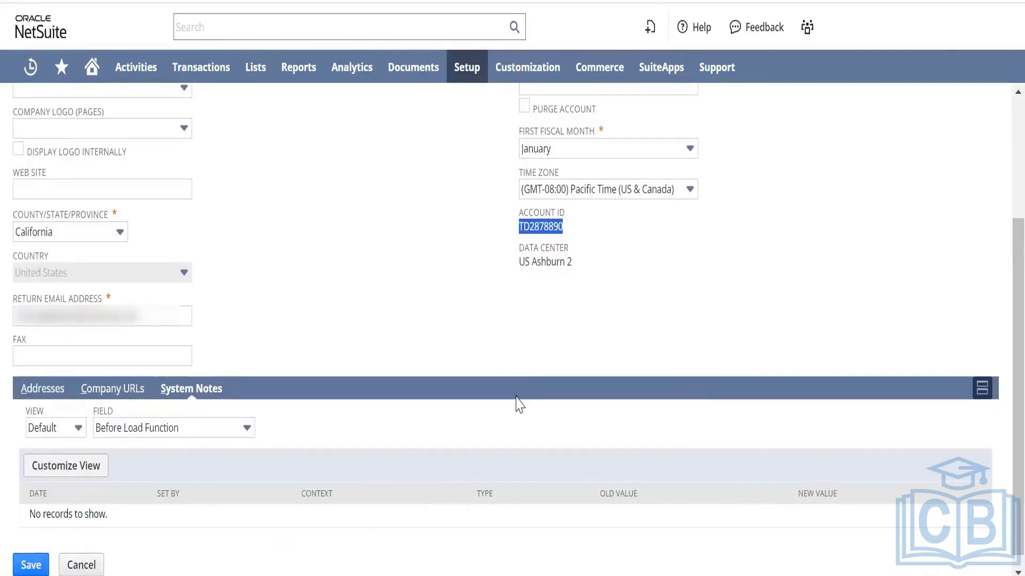
pyautogui.click(224, 429)
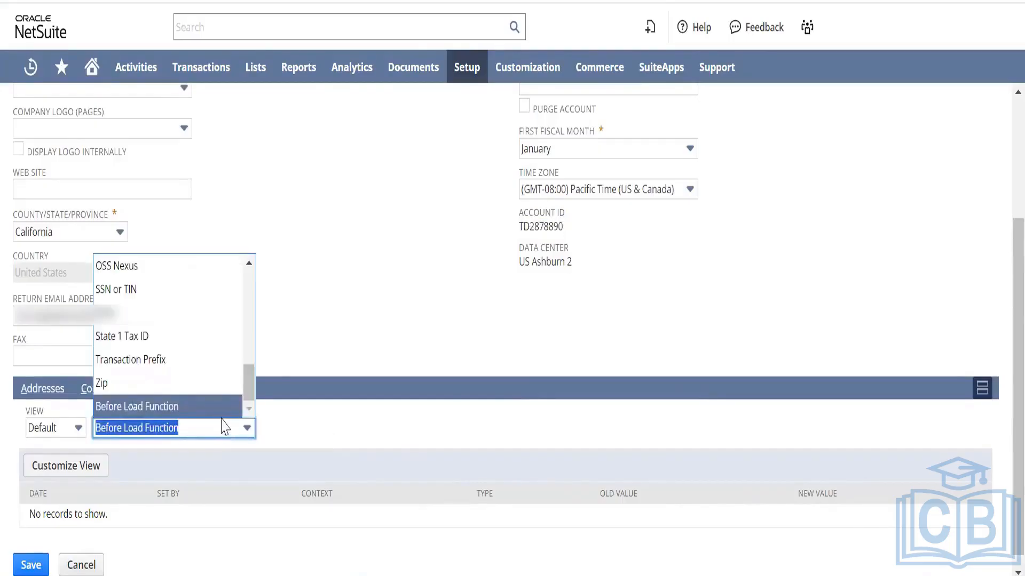
pyautogui.moveTo(247, 372); pyautogui.dragTo(247, 297)
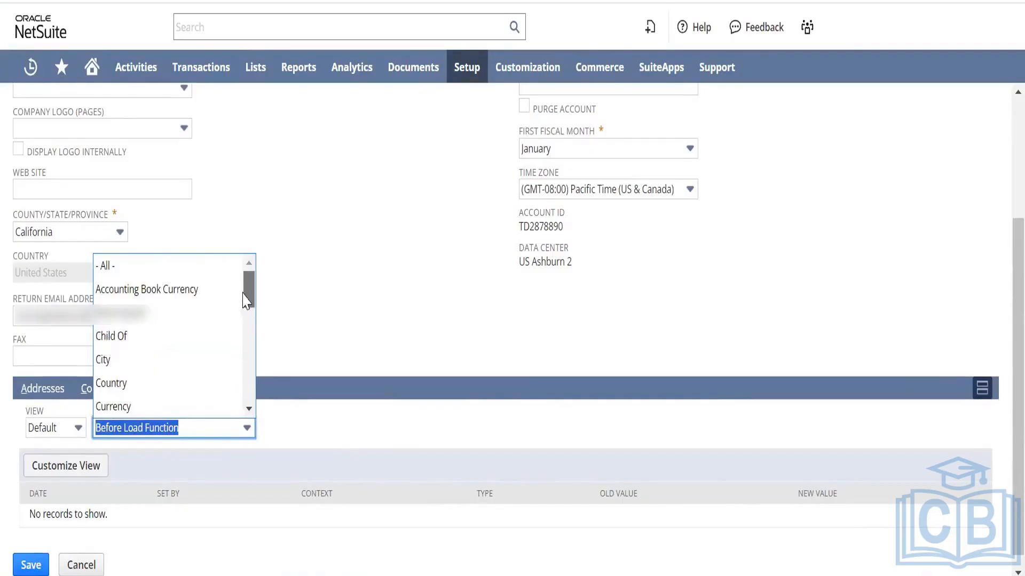
pyautogui.click(224, 269)
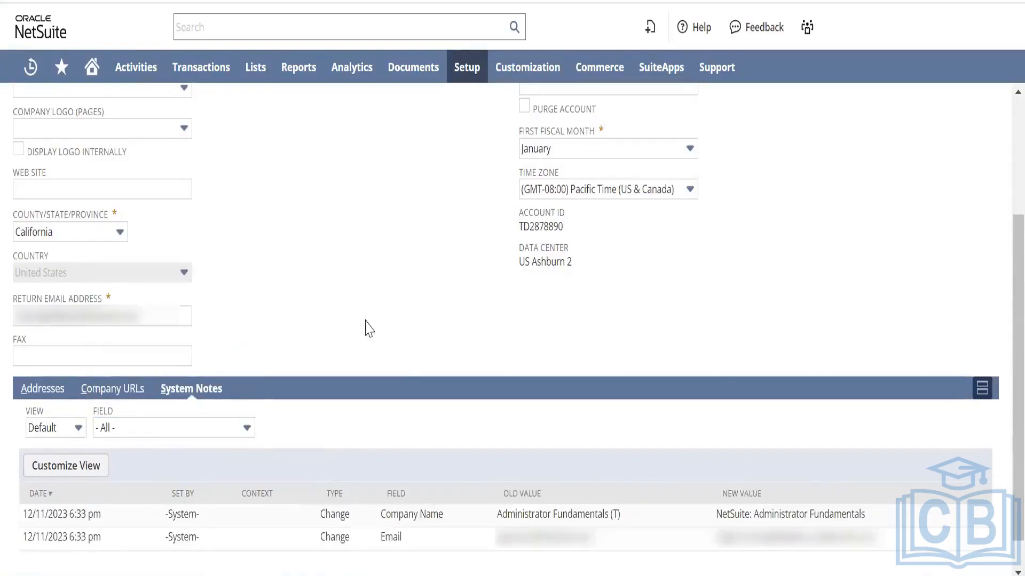
pyautogui.click(222, 428)
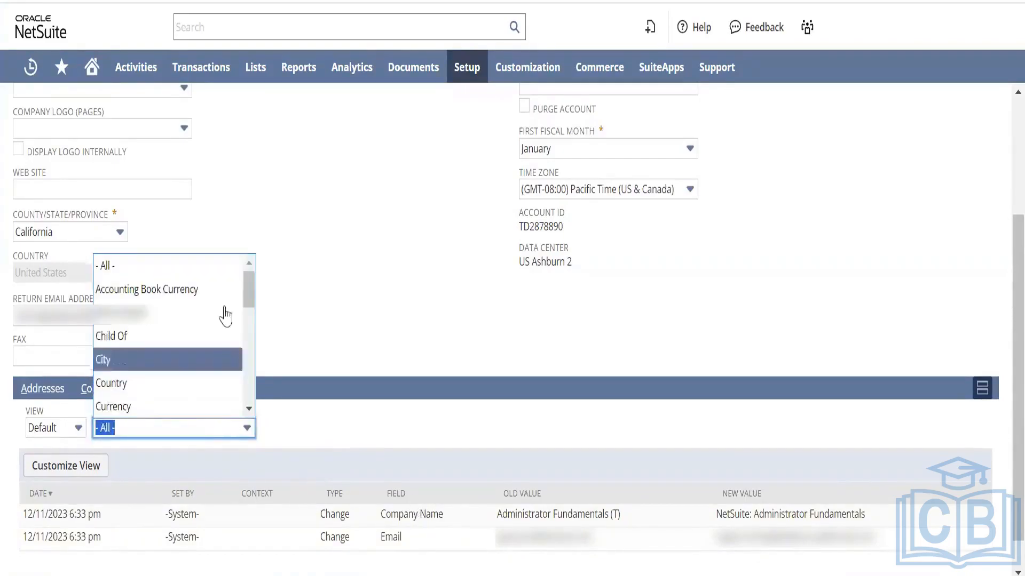
pyautogui.click(207, 272)
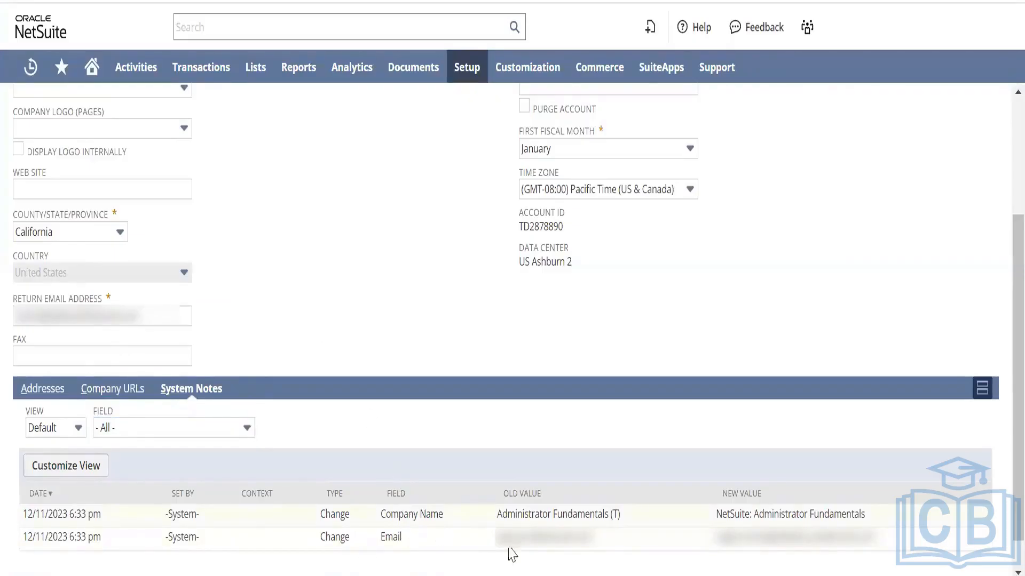
# Step: Examine the old and new values of the company name and email changes in the system notes
pyautogui.moveTo(628, 520); pyautogui.dragTo(494, 515)
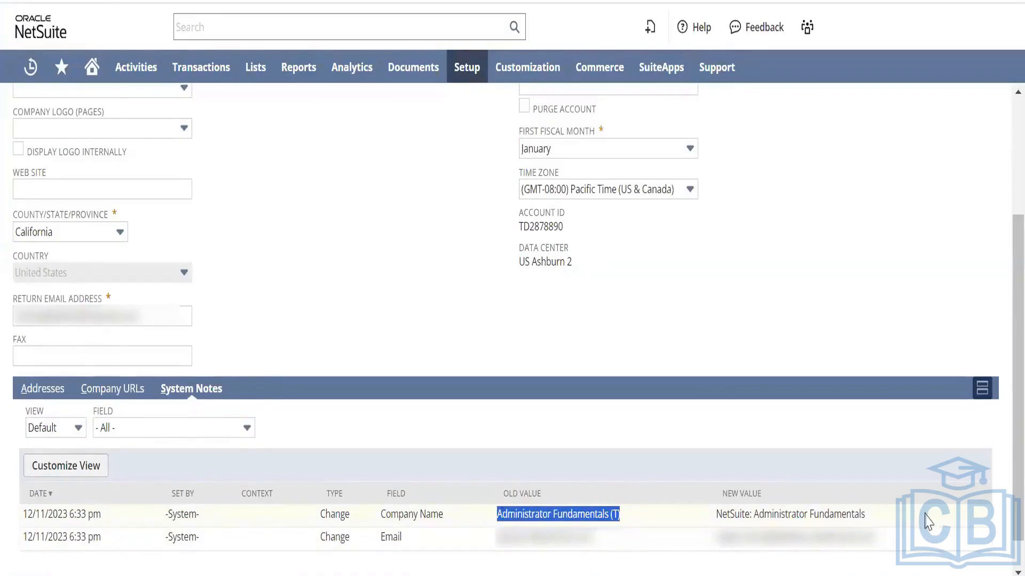
pyautogui.moveTo(867, 516); pyautogui.dragTo(717, 521)
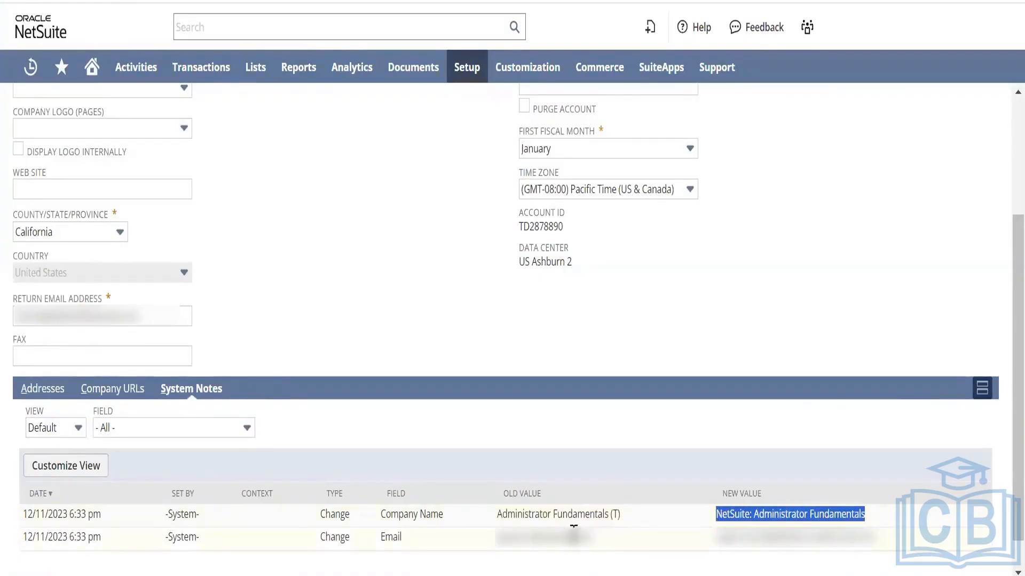
pyautogui.click(598, 551)
pyautogui.moveTo(597, 551); pyautogui.dragTo(495, 547)
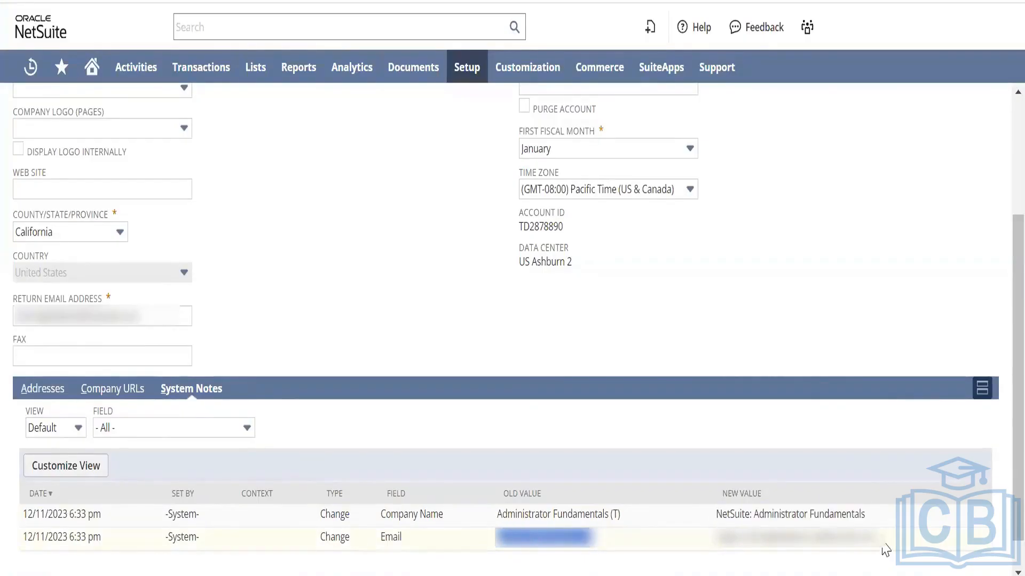
pyautogui.moveTo(881, 549); pyautogui.dragTo(705, 556)
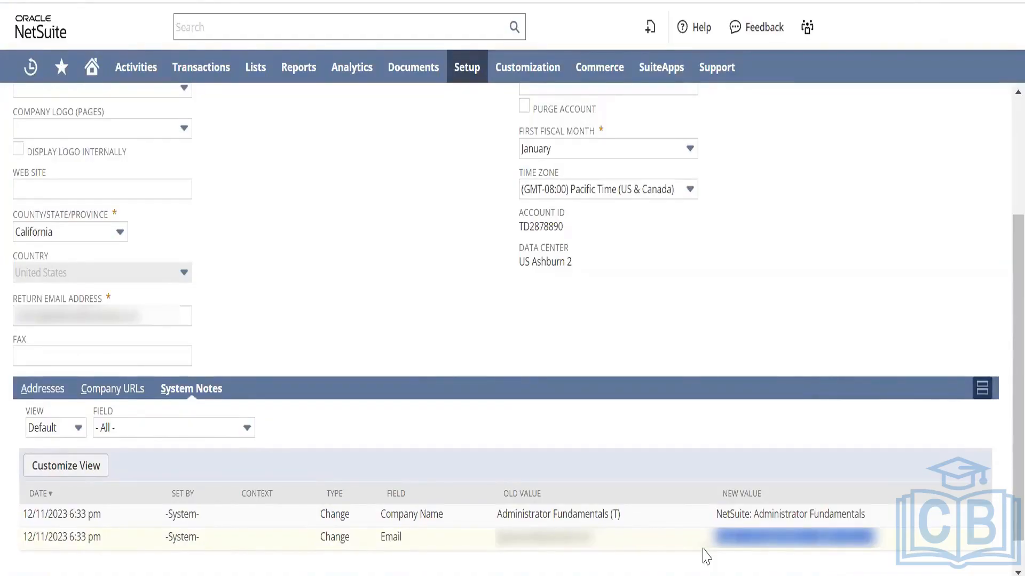
# Step: Enter a fax number in the company information and save the record
pyautogui.click(171, 316)
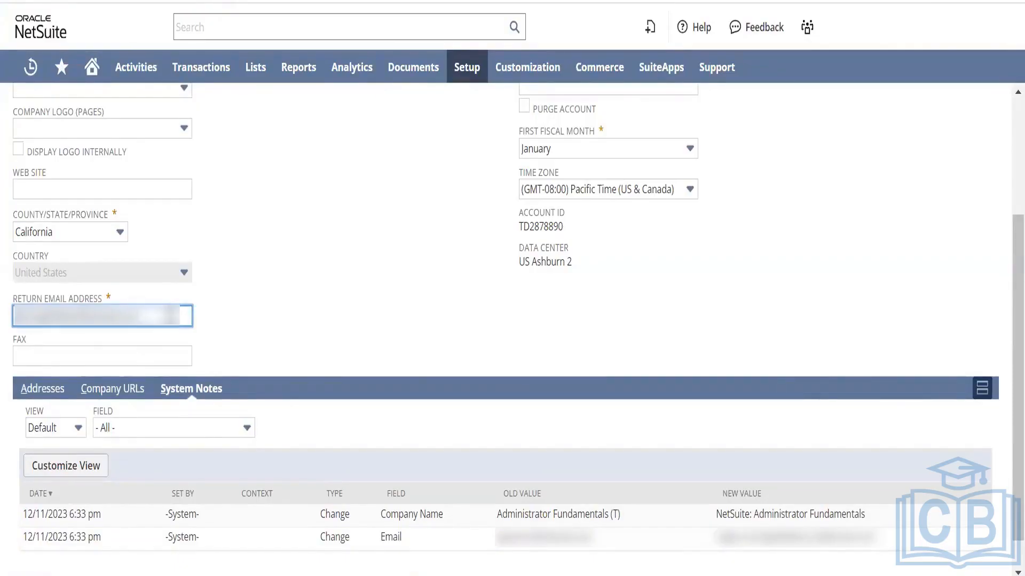
pyautogui.click(390, 407)
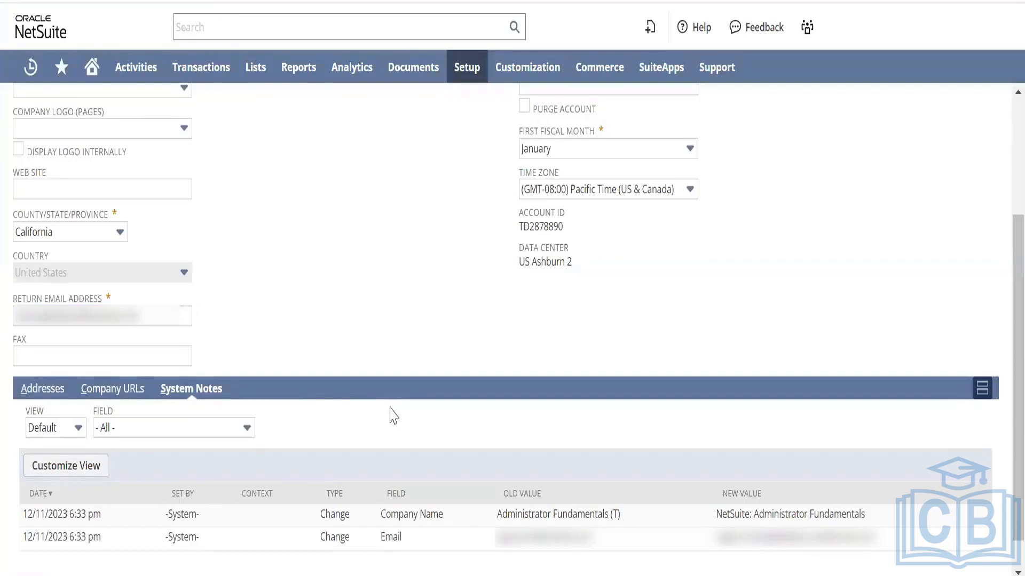
pyautogui.click(173, 359)
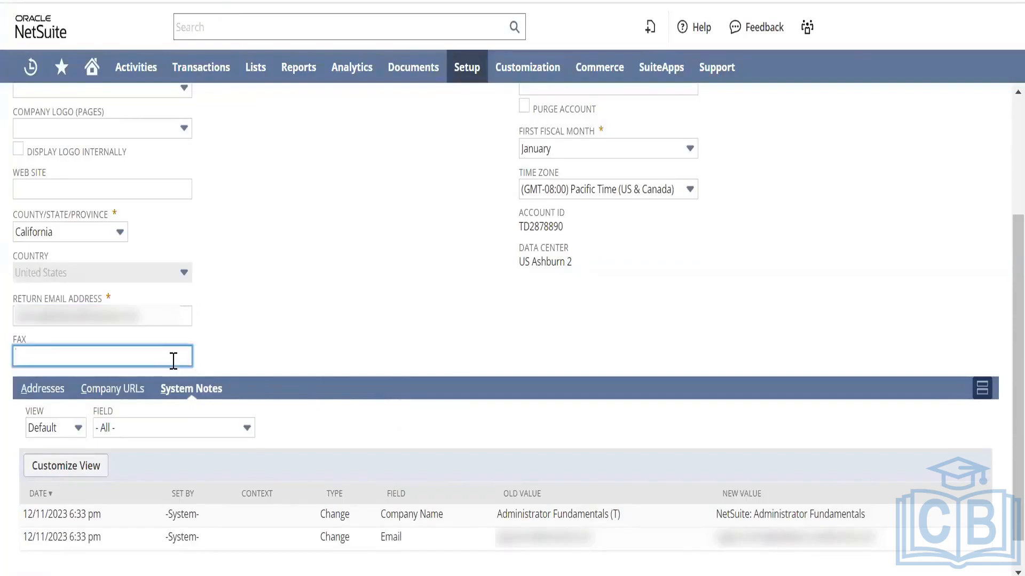
pyautogui.write('1234')
pyautogui.scroll(-1, 241, 365)
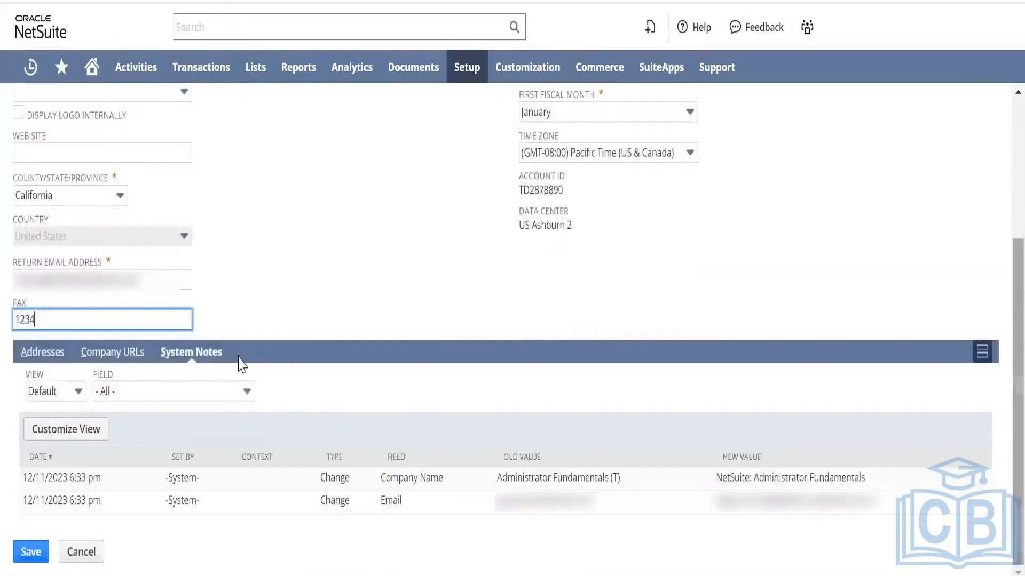
pyautogui.click(23, 559)
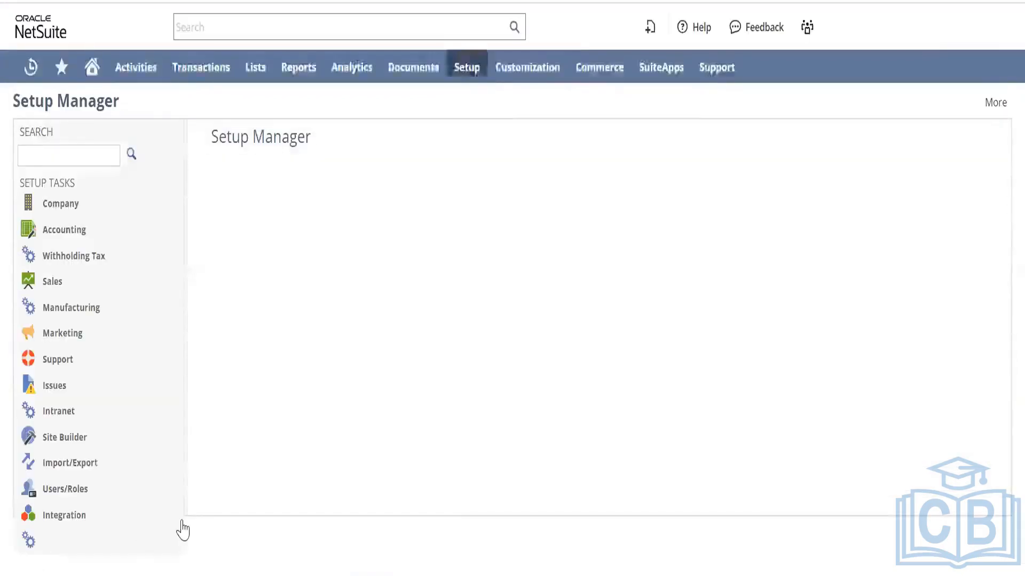
# Step: Reopen the Company Information page and examine its system notes for the latest field changes
pyautogui.moveTo(471, 63)
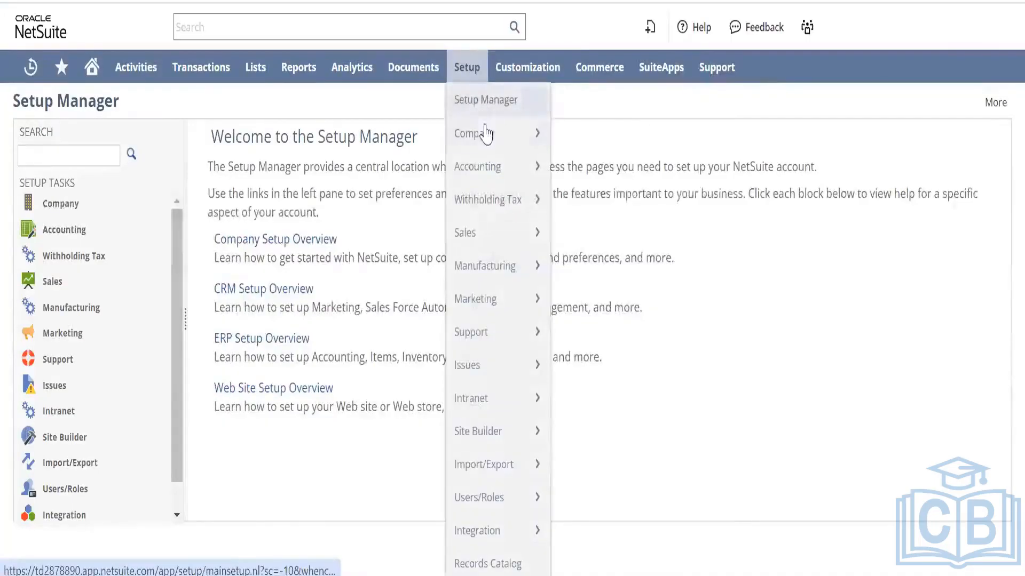
pyautogui.moveTo(509, 132)
pyautogui.click(596, 137)
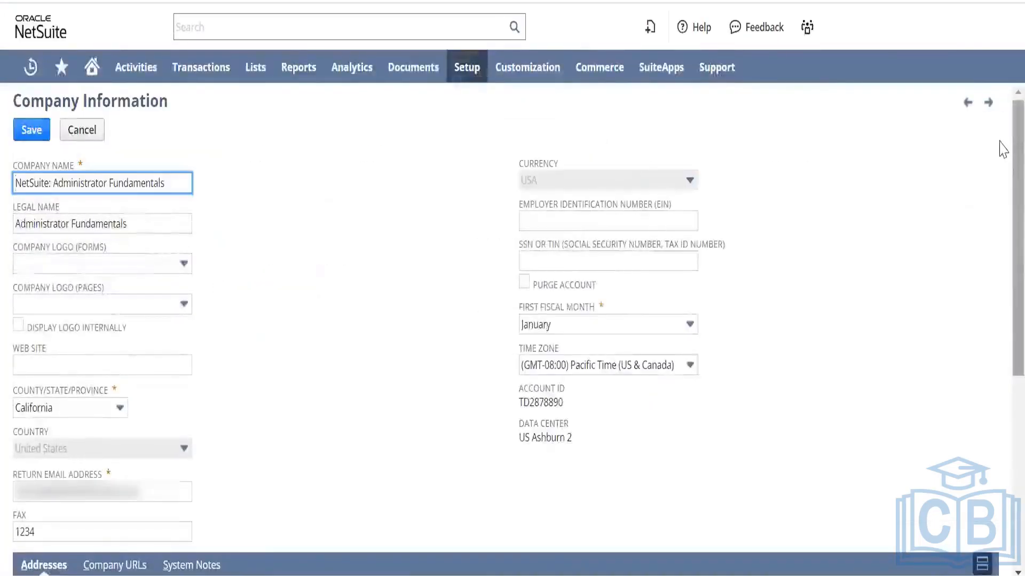
pyautogui.moveTo(1014, 141); pyautogui.dragTo(1014, 566)
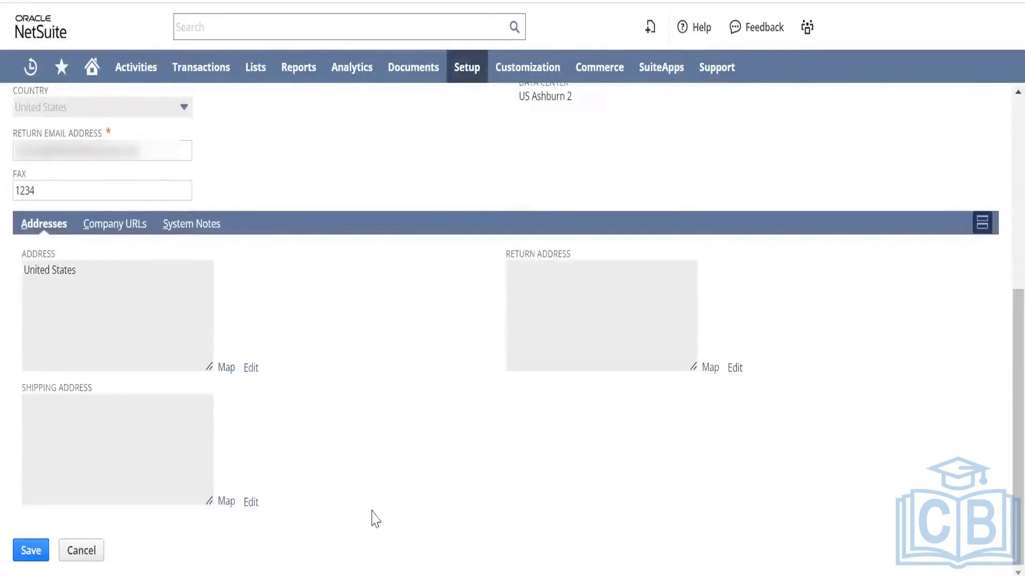
pyautogui.click(200, 225)
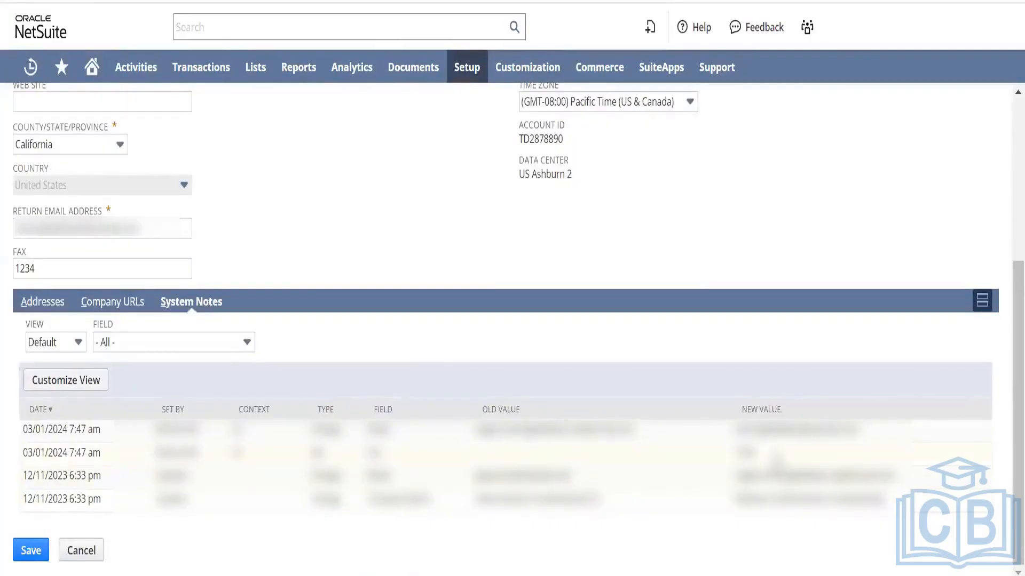
pyautogui.moveTo(775, 458); pyautogui.dragTo(42, 474)
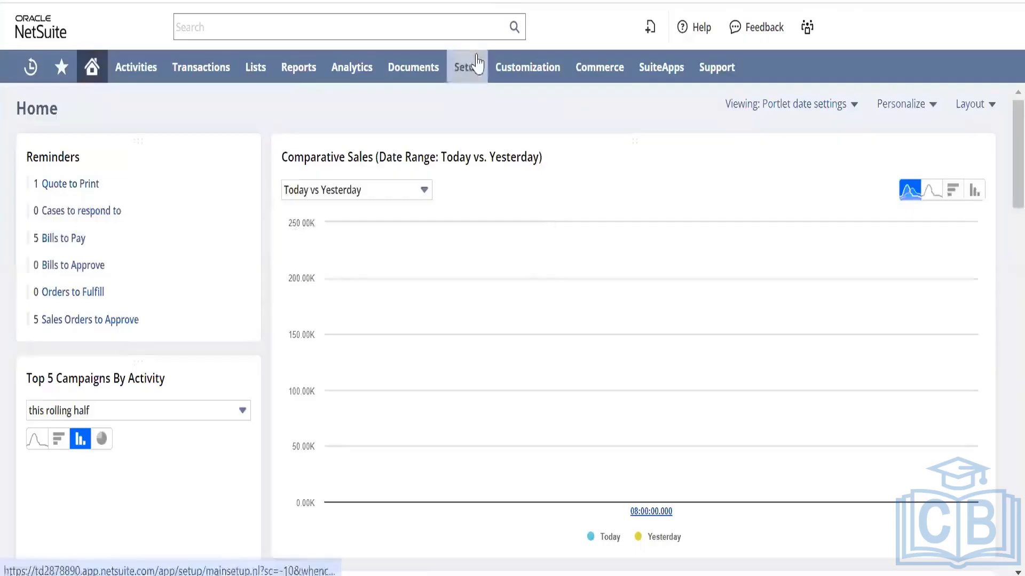
# Step: Open the Enable Features page from the company setup and look through the Company features
pyautogui.moveTo(477, 64)
pyautogui.moveTo(483, 133)
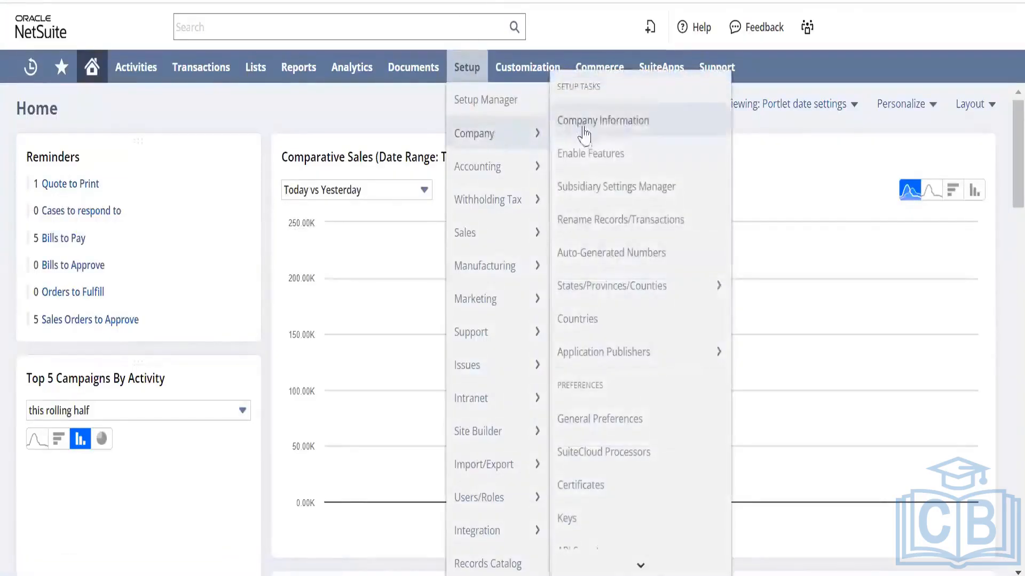
pyautogui.click(586, 152)
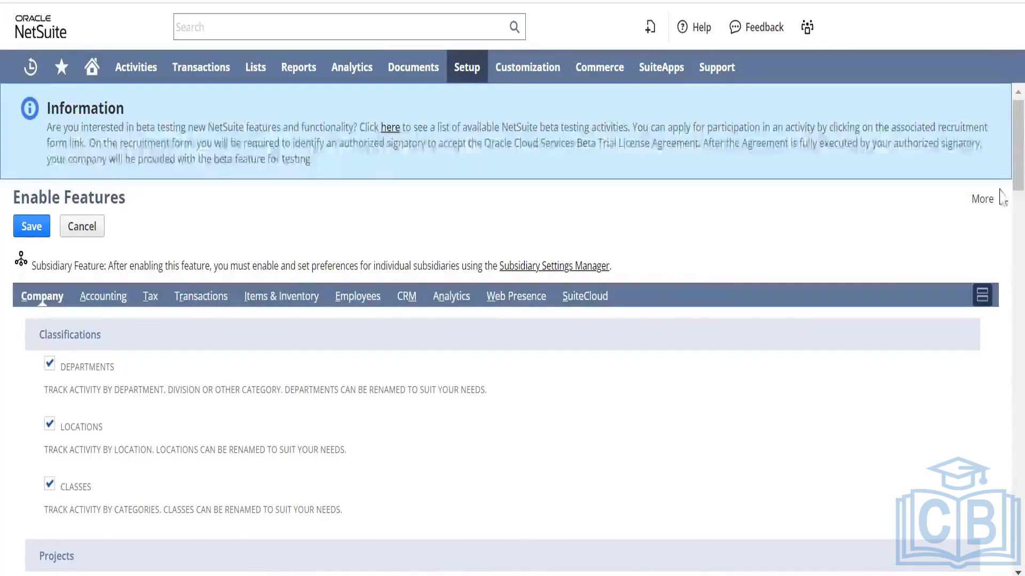
pyautogui.scroll(-8, 1000, 202)
pyautogui.scroll(-10, 1002, 201)
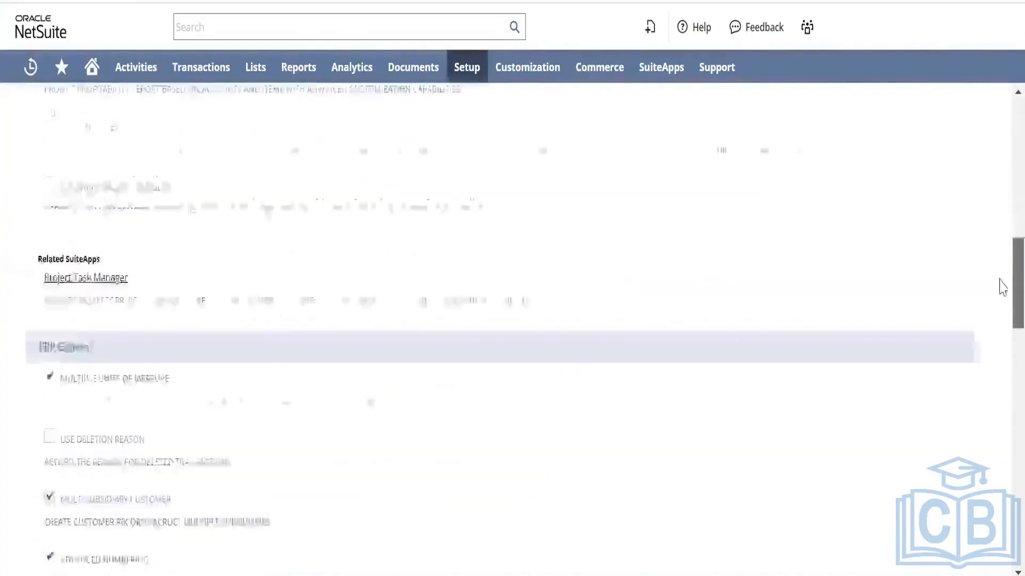
pyautogui.scroll(20, 1000, 235)
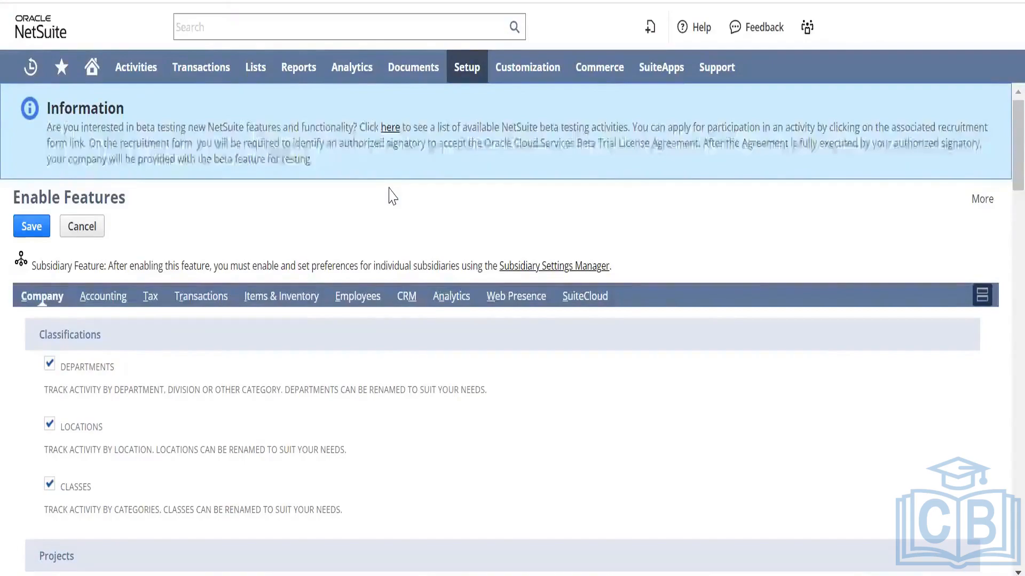
pyautogui.moveTo(1004, 154); pyautogui.dragTo(1006, 80)
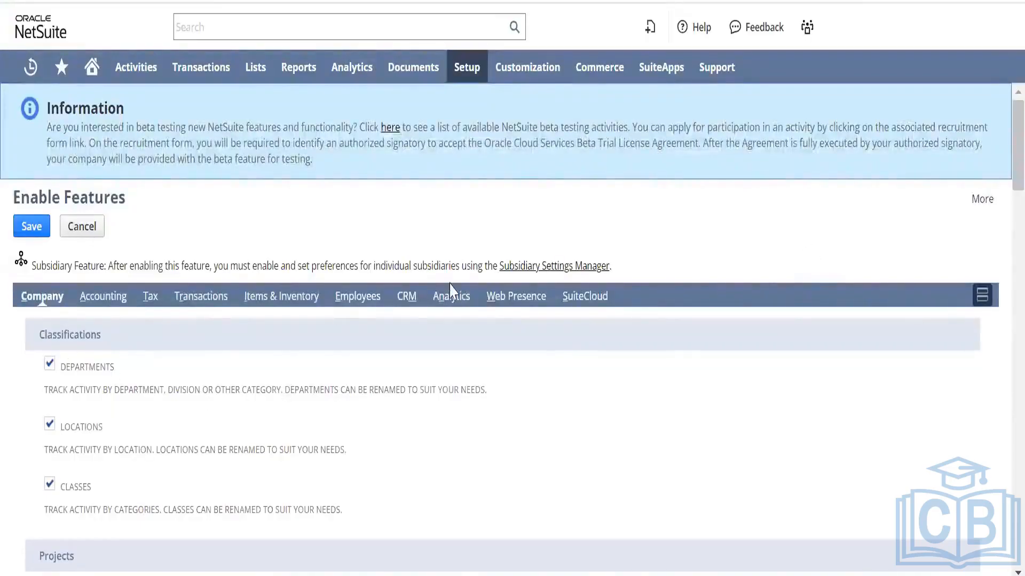
# Step: Show all feature sections in one continuous list, and return to the layout with separate sections
pyautogui.click(981, 299)
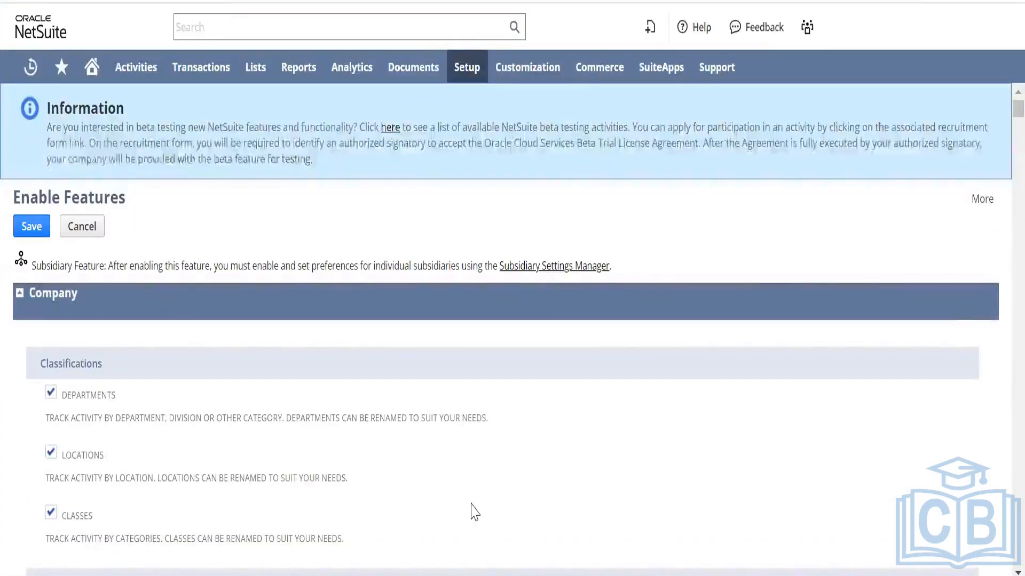
pyautogui.hotkey('alt', 'Left')
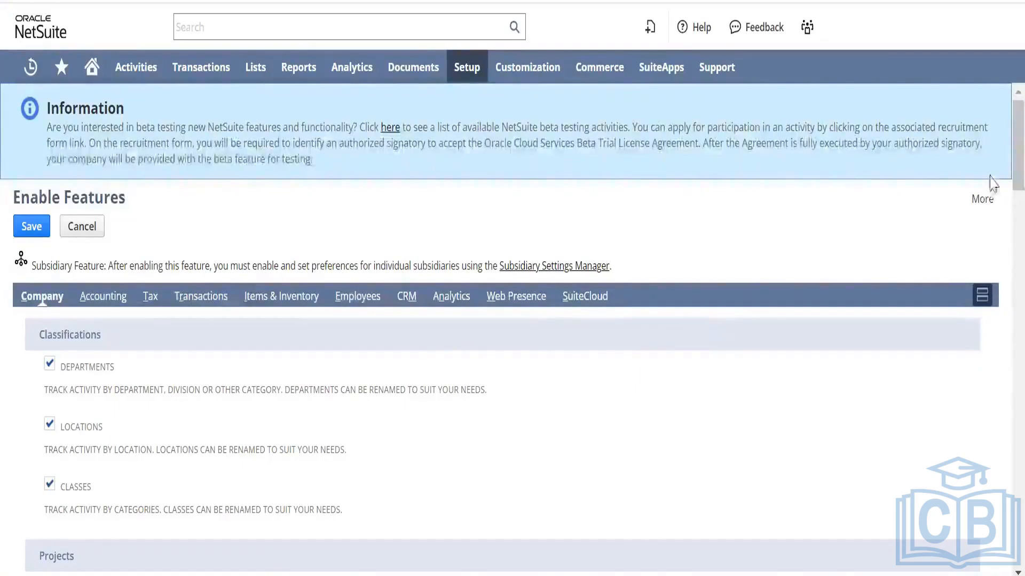
pyautogui.moveTo(1015, 147); pyautogui.dragTo(1000, 113)
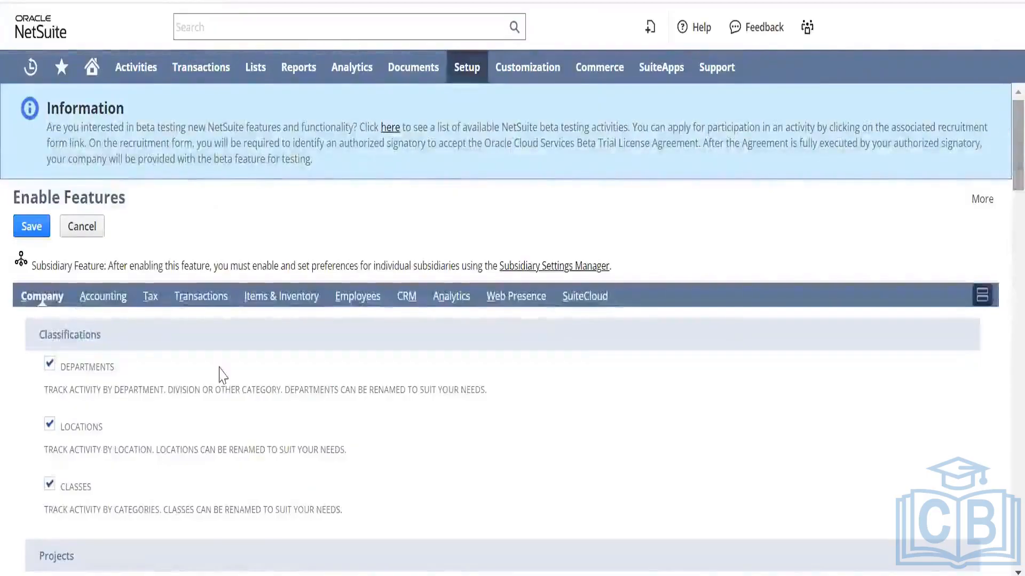
# Step: Review the basic and advanced Accounting features on the Enable Features page
pyautogui.click(105, 304)
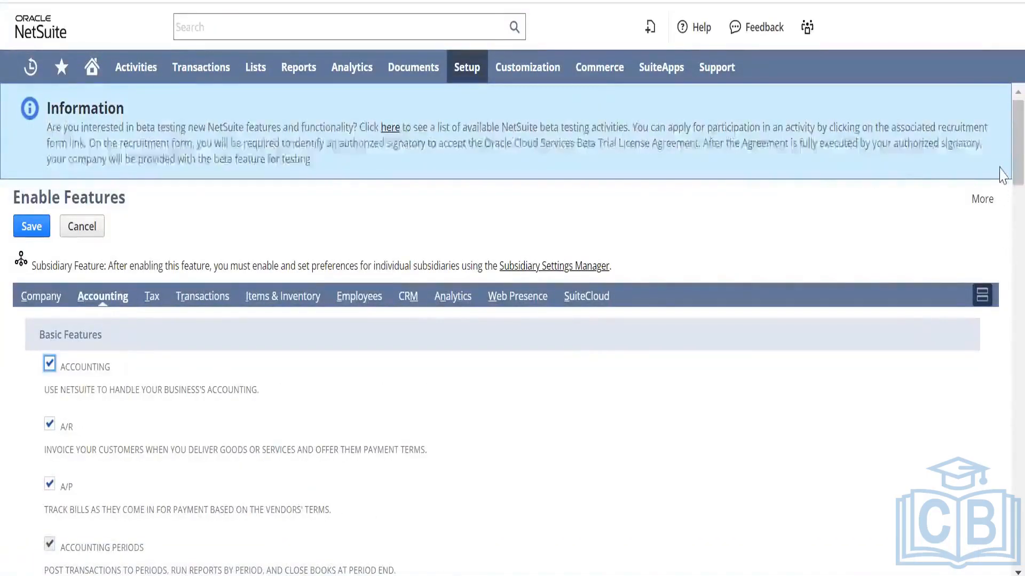
pyautogui.scroll(-2, 1001, 187)
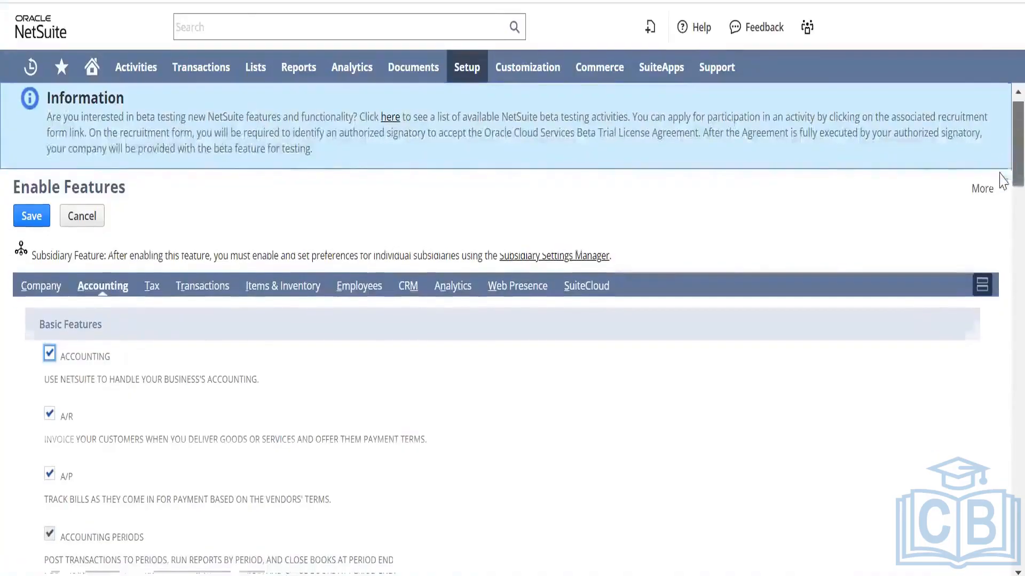
pyautogui.scroll(-2, 1001, 201)
pyautogui.scroll(-3, 1002, 203)
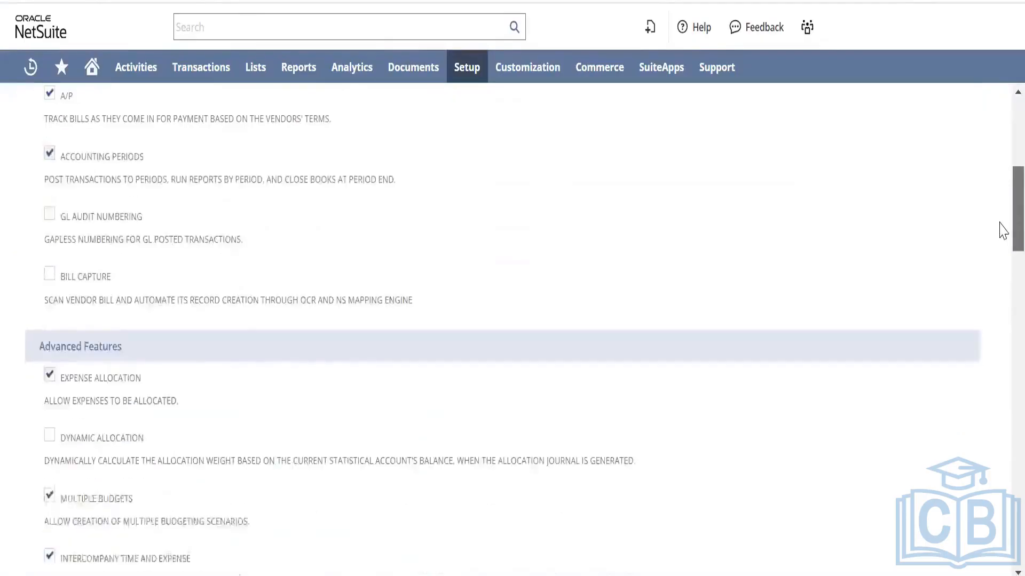
pyautogui.scroll(7, 1000, 228)
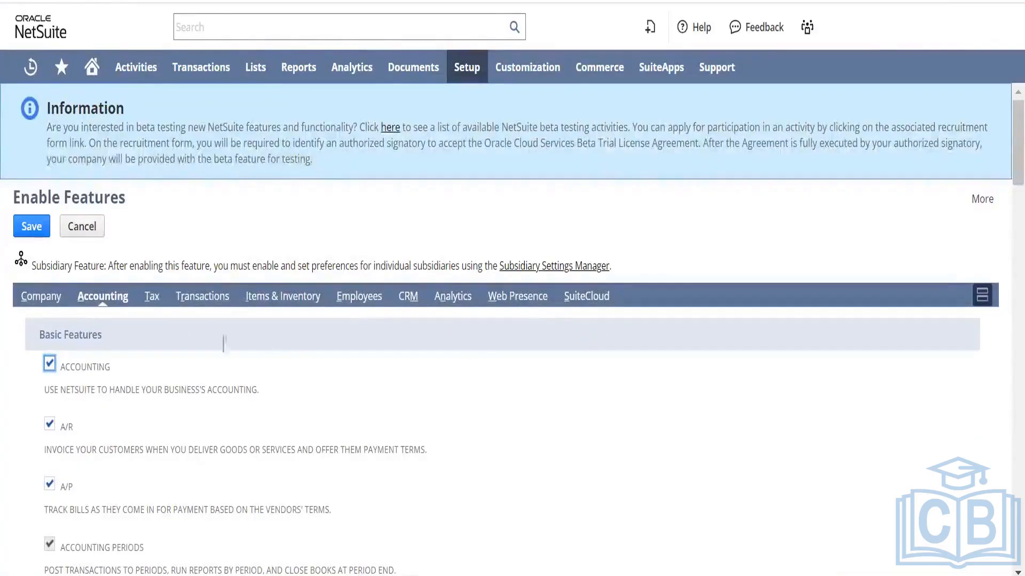
# Step: Review the Tax, Transactions, and Items & Inventory features on the Enable Features page
pyautogui.click(152, 306)
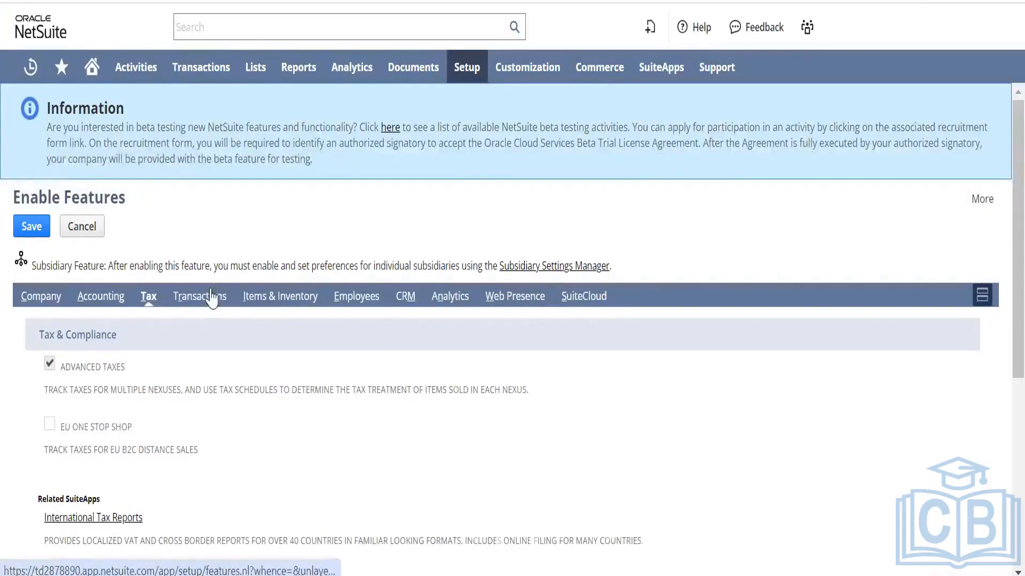
pyautogui.click(213, 299)
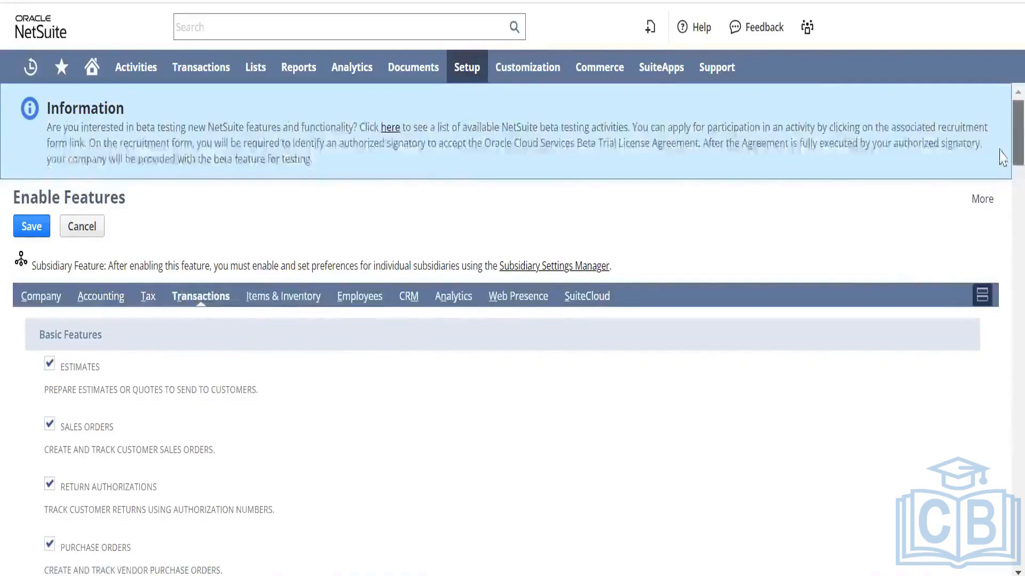
pyautogui.scroll(-3, 1003, 160)
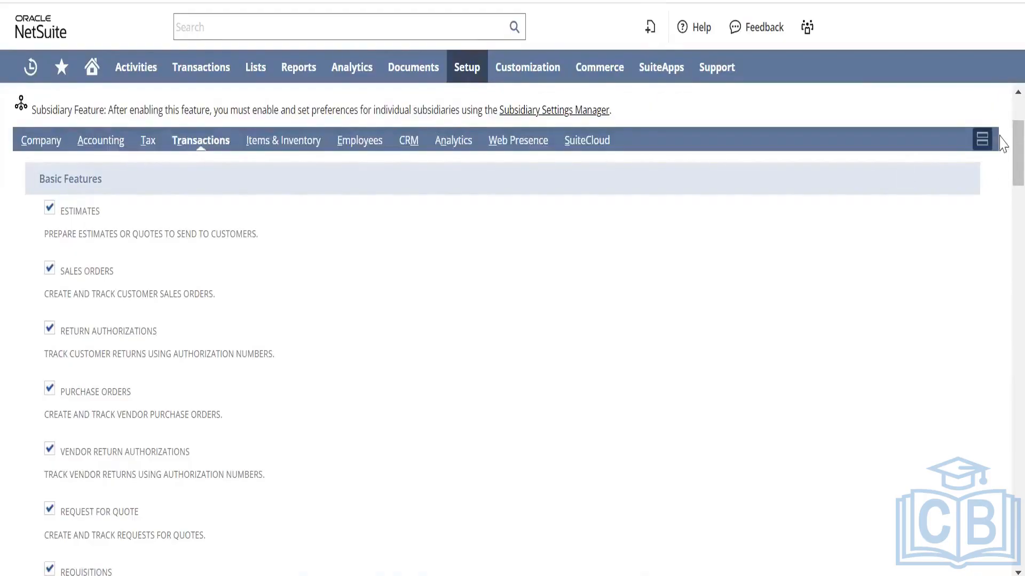
pyautogui.scroll(3, 1007, 114)
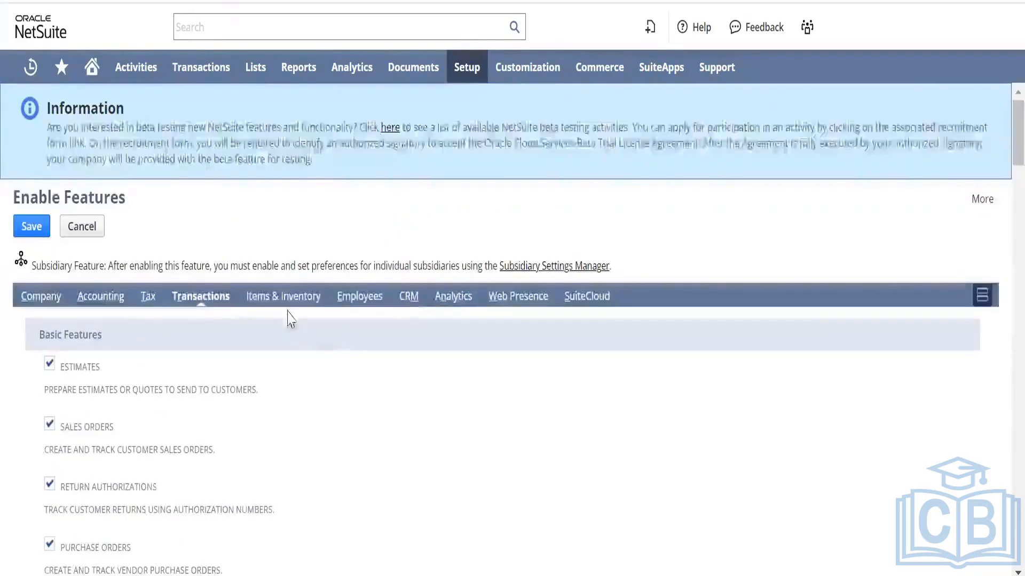
pyautogui.click(285, 297)
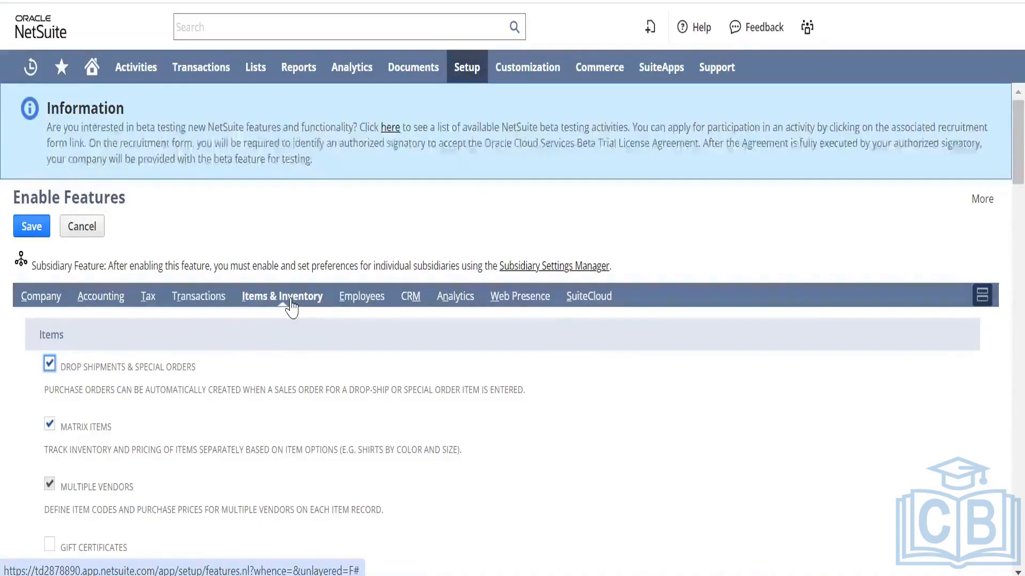
# Step: Go back through the Transactions and Accounting features to the Company features and examine the Classifications section
pyautogui.click(213, 300)
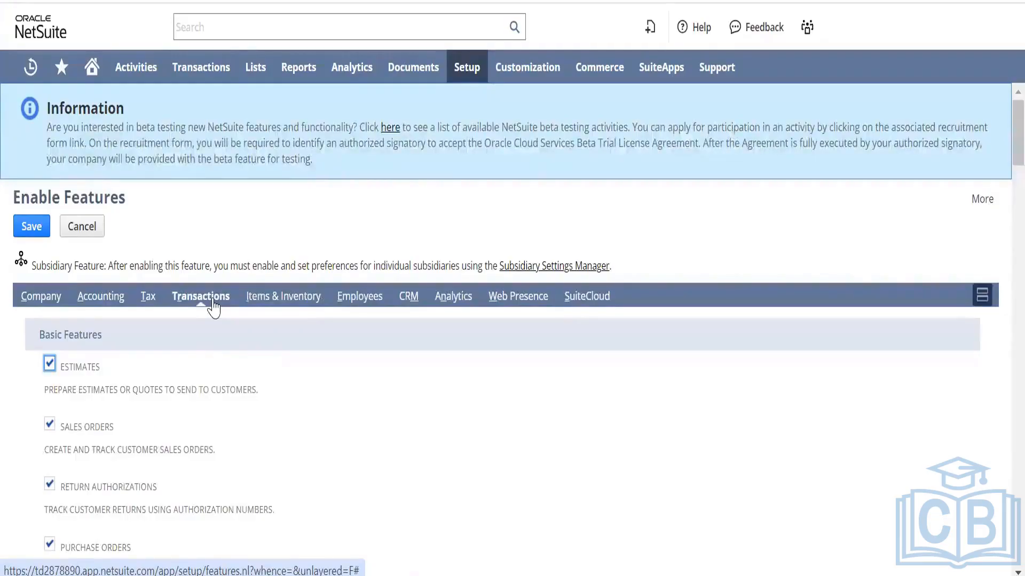
pyautogui.click(103, 297)
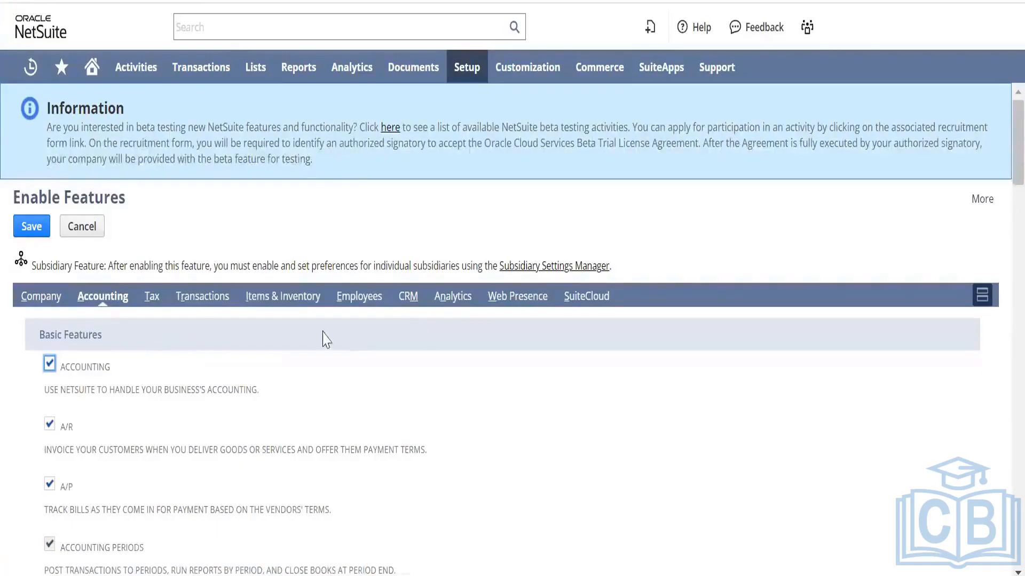
pyautogui.click(51, 307)
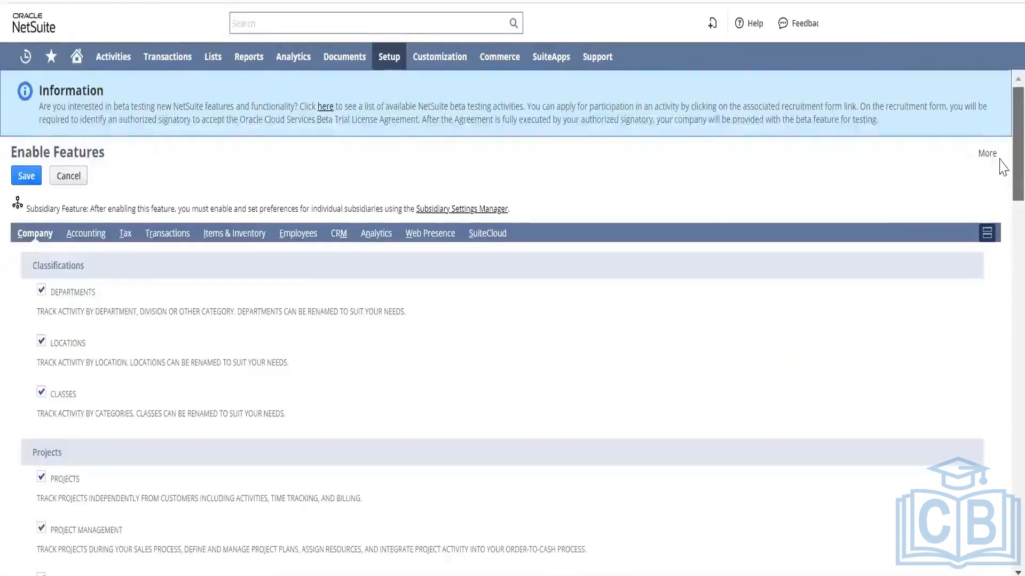
pyautogui.scroll(-3, 1003, 193)
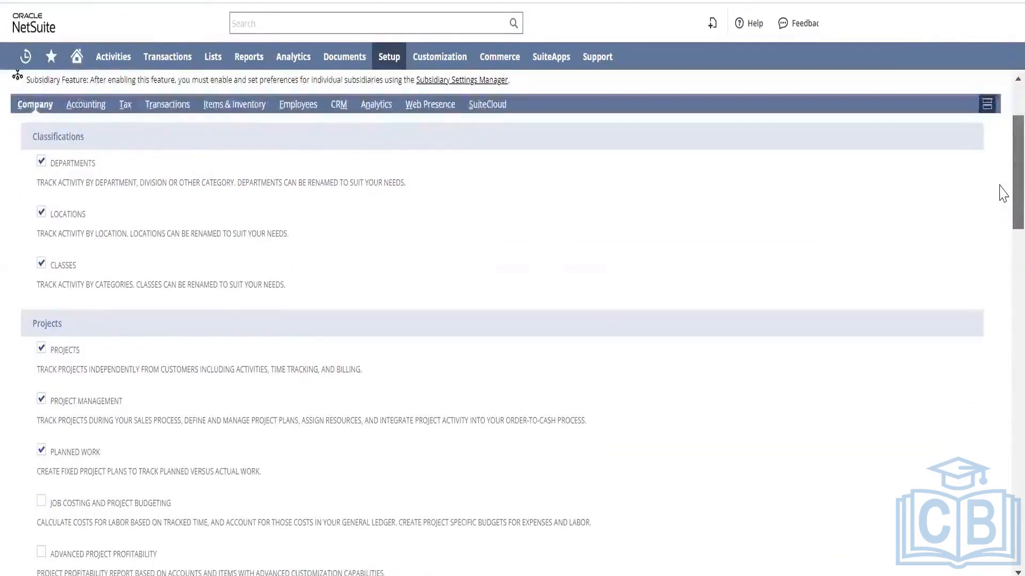
pyautogui.moveTo(999, 185); pyautogui.dragTo(999, 187)
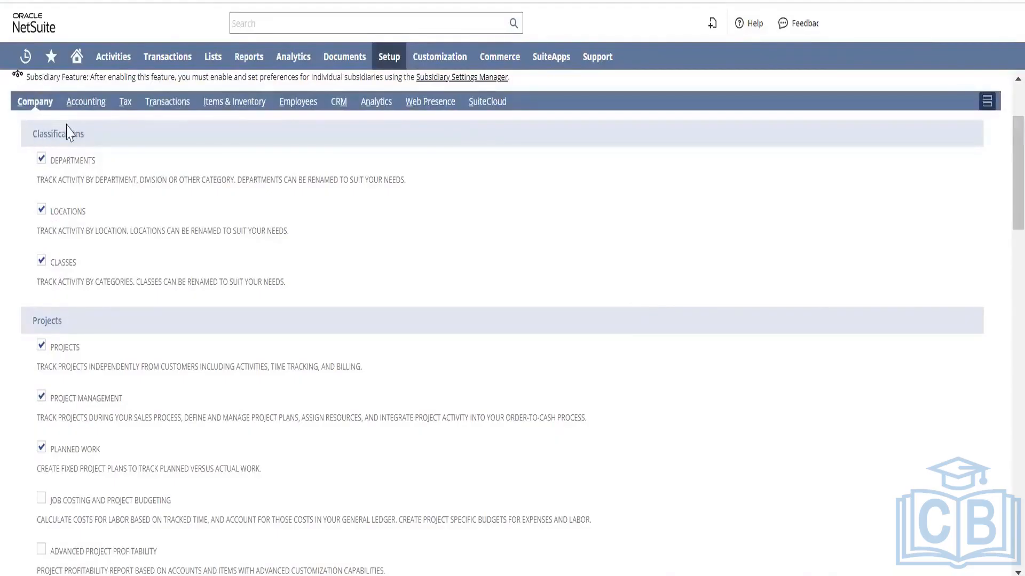
# Step: Highlight the Classifications heading and look up the classification record types offered in the company setup options
pyautogui.moveTo(85, 134); pyautogui.dragTo(35, 135)
pyautogui.moveTo(380, 53)
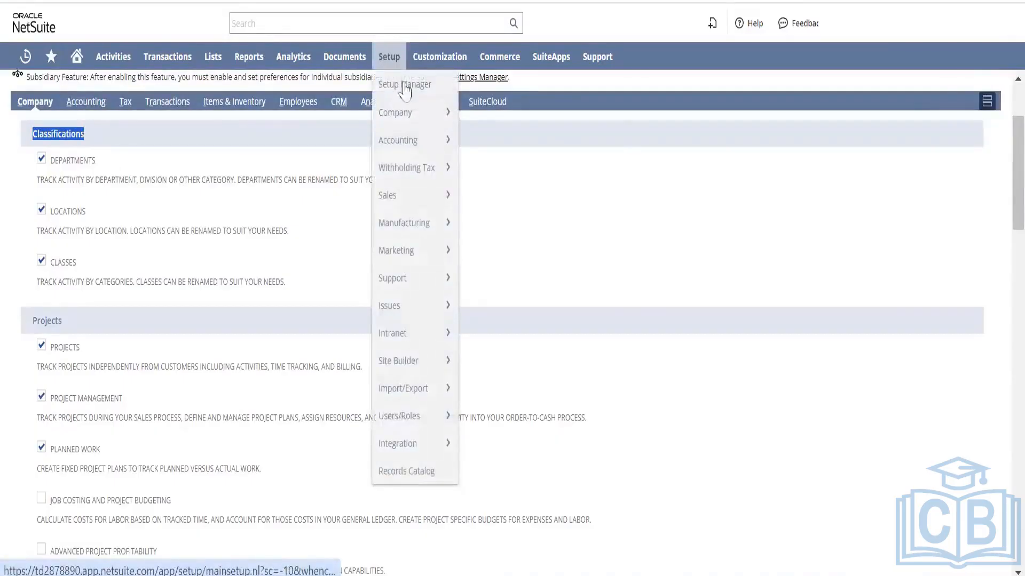
pyautogui.moveTo(415, 109)
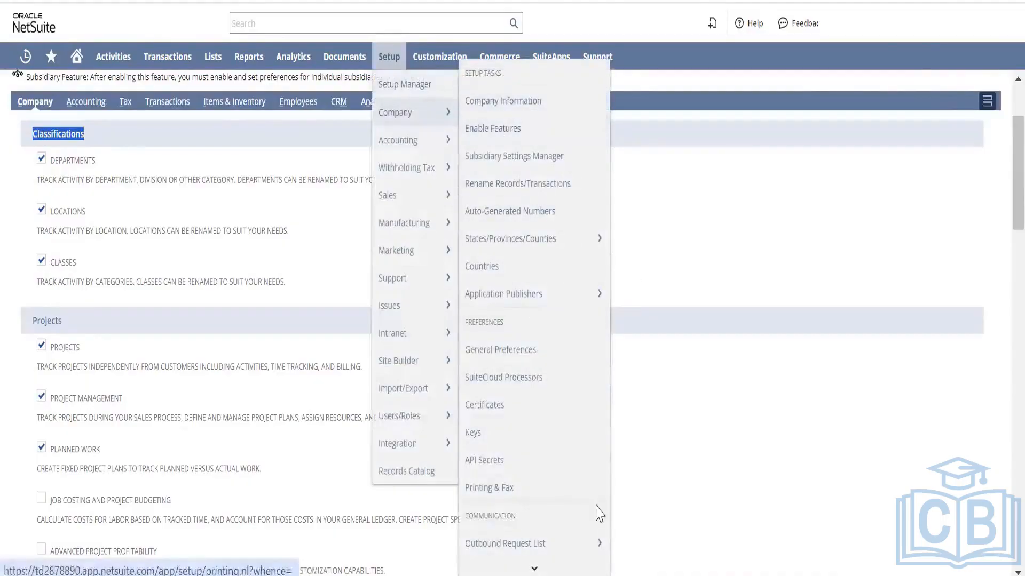
pyautogui.moveTo(534, 569)
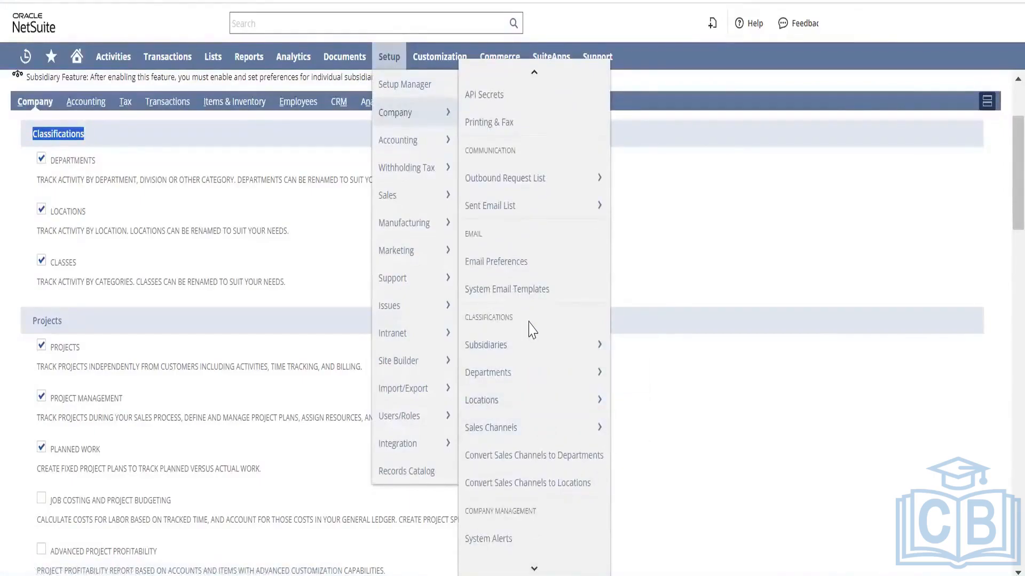
pyautogui.moveTo(524, 346)
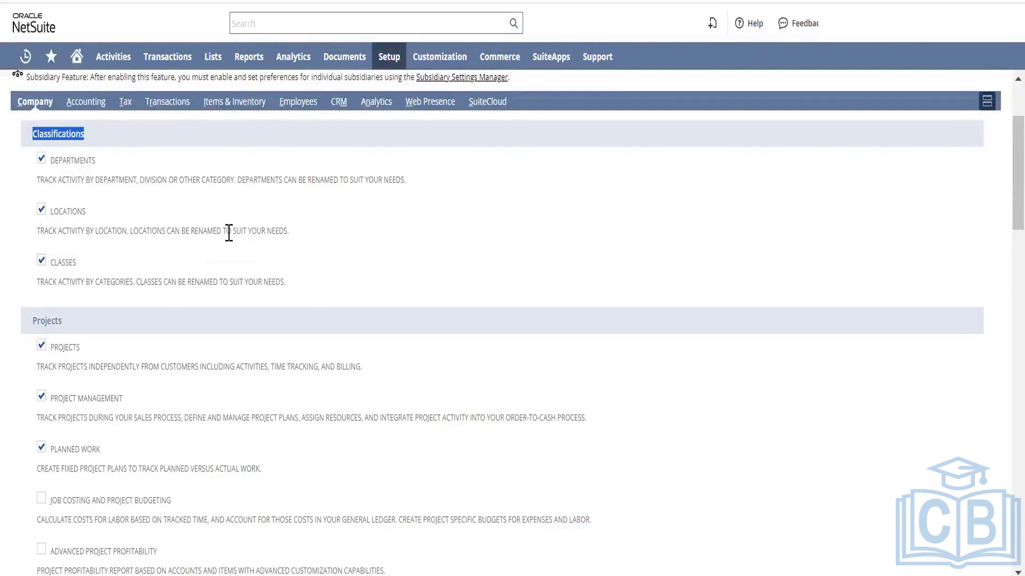
pyautogui.click(229, 232)
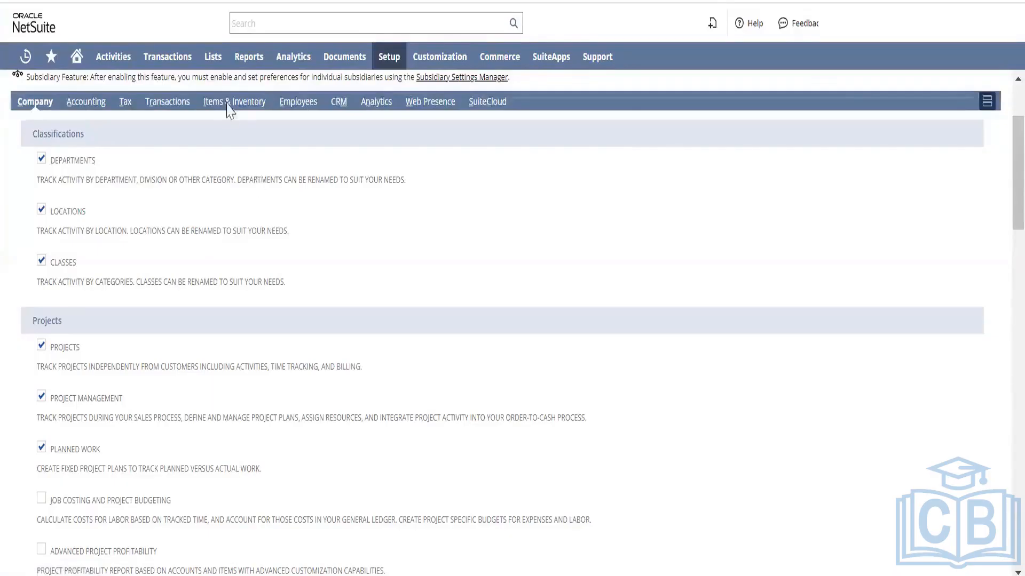
# Step: Open a new purchase order form in a separate browser tab and dismiss its alert
pyautogui.moveTo(184, 56)
pyautogui.moveTo(202, 124)
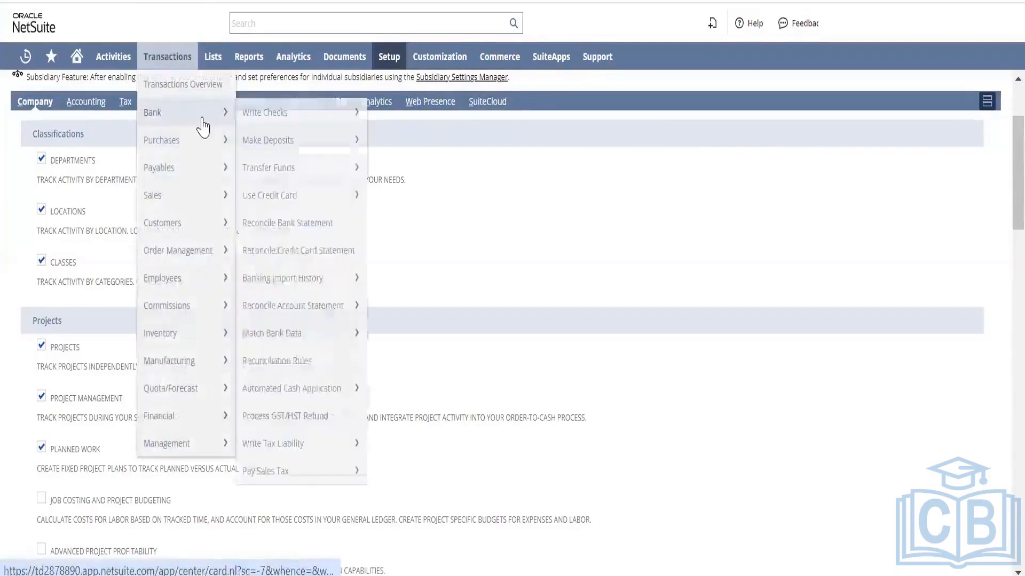
pyautogui.moveTo(346, 142)
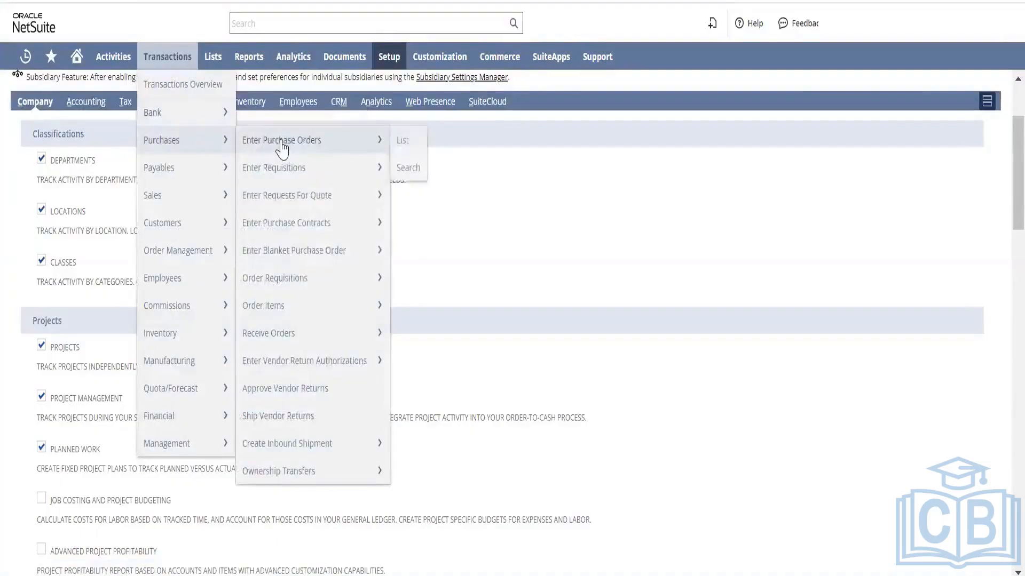
pyautogui.rightClick(283, 143)
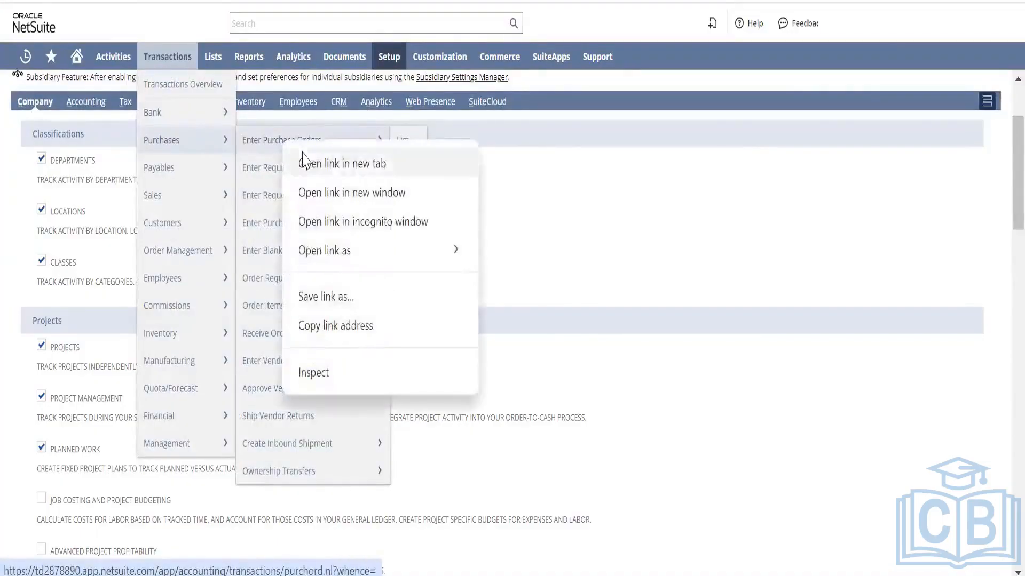
pyautogui.click(302, 161)
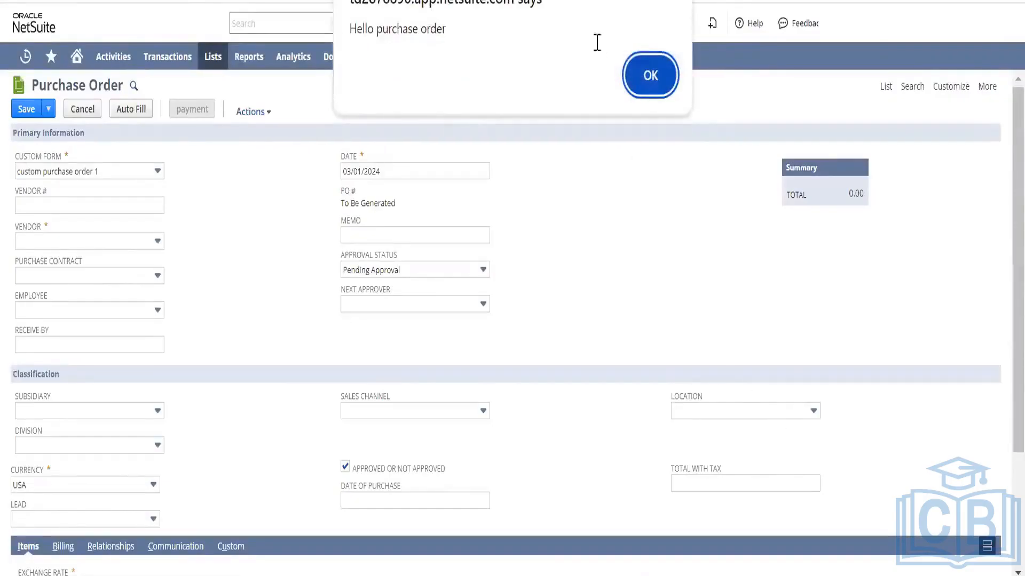
pyautogui.click(650, 74)
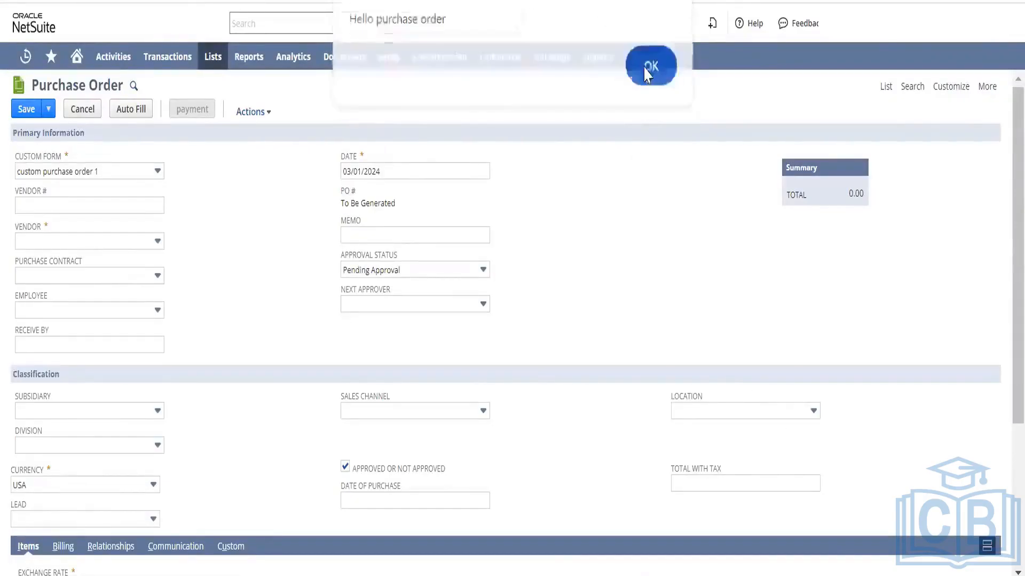
# Step: Examine the Location, Division and other classification fields on the purchase order, including the expense line columns
pyautogui.click(726, 411)
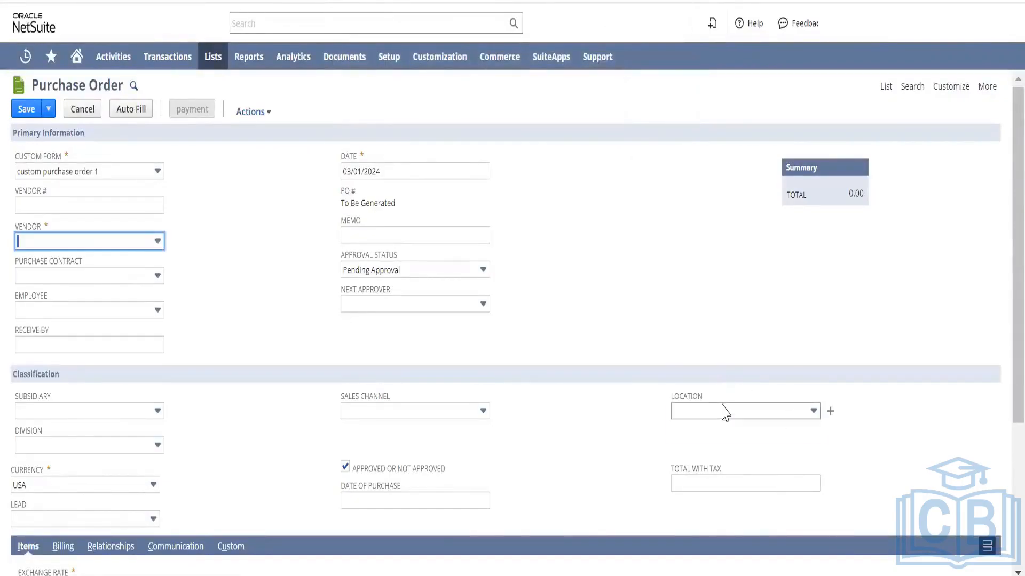
pyautogui.click(129, 447)
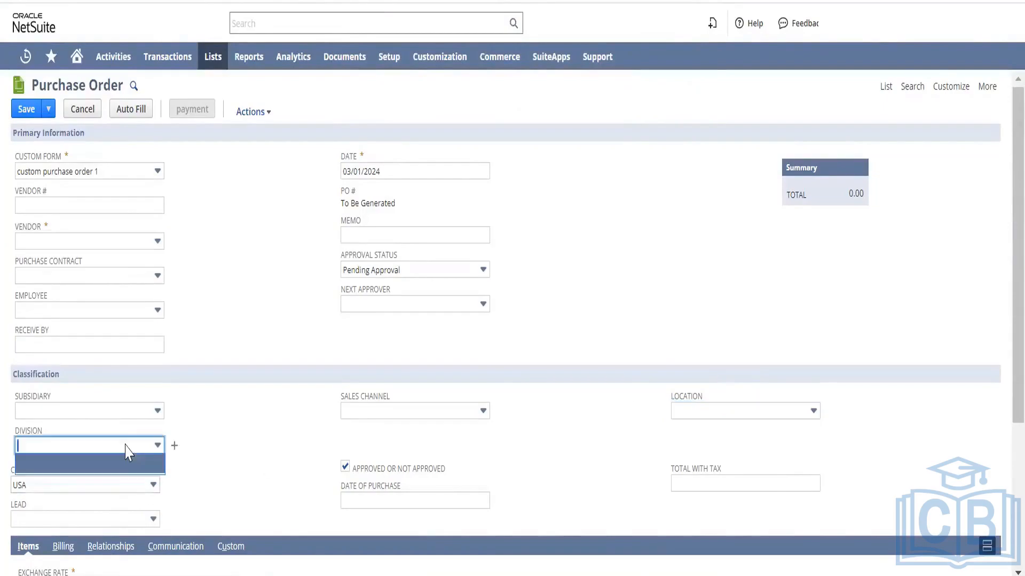
pyautogui.click(231, 448)
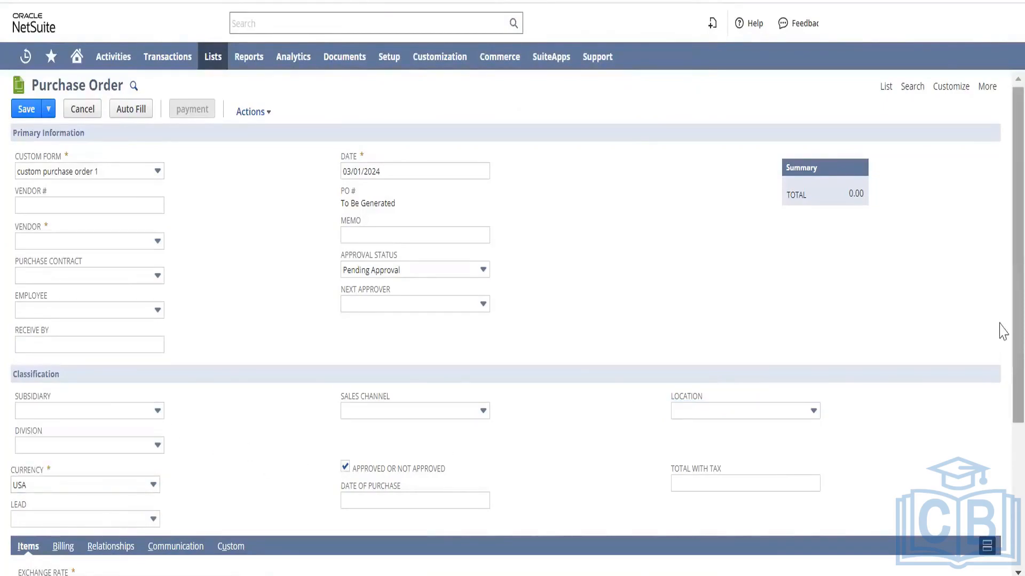
pyautogui.scroll(-3, 1002, 368)
pyautogui.scroll(-2, 1002, 421)
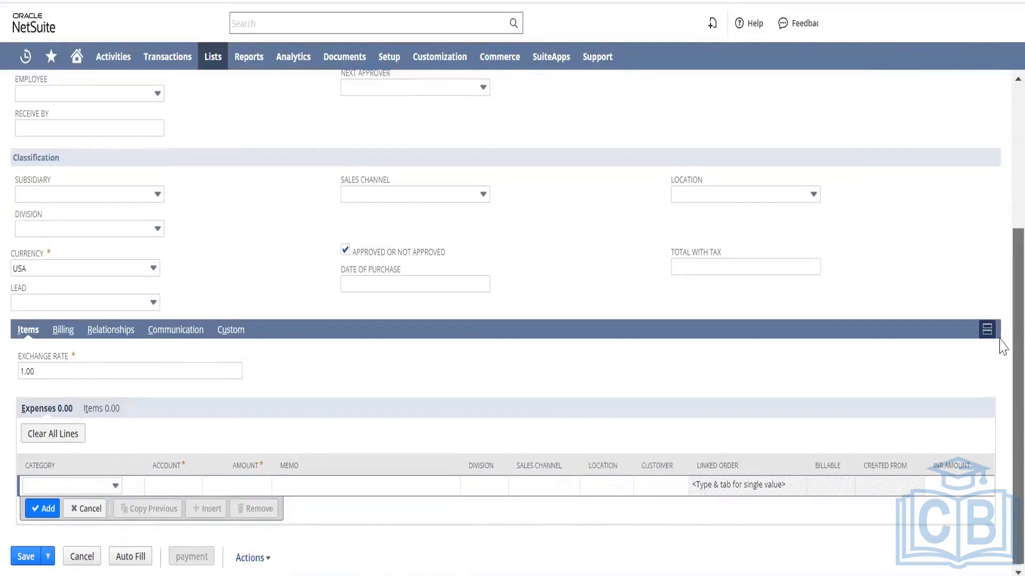
pyautogui.scroll(5, 1000, 293)
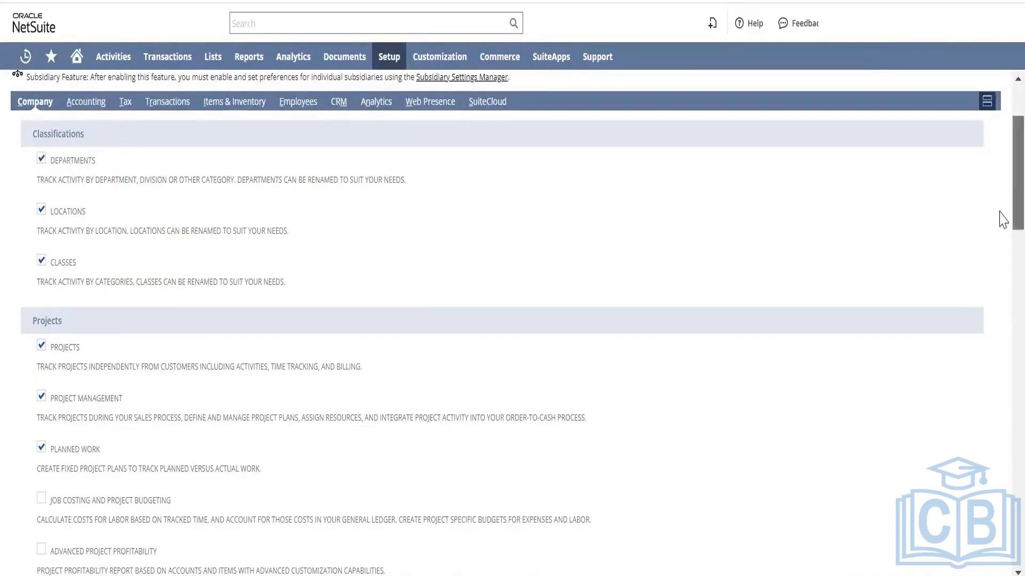
# Step: Return to the Enable Features page and disable the Classes feature in the Classifications section
pyautogui.scroll(-2, 1002, 235)
pyautogui.scroll(-1, 1003, 245)
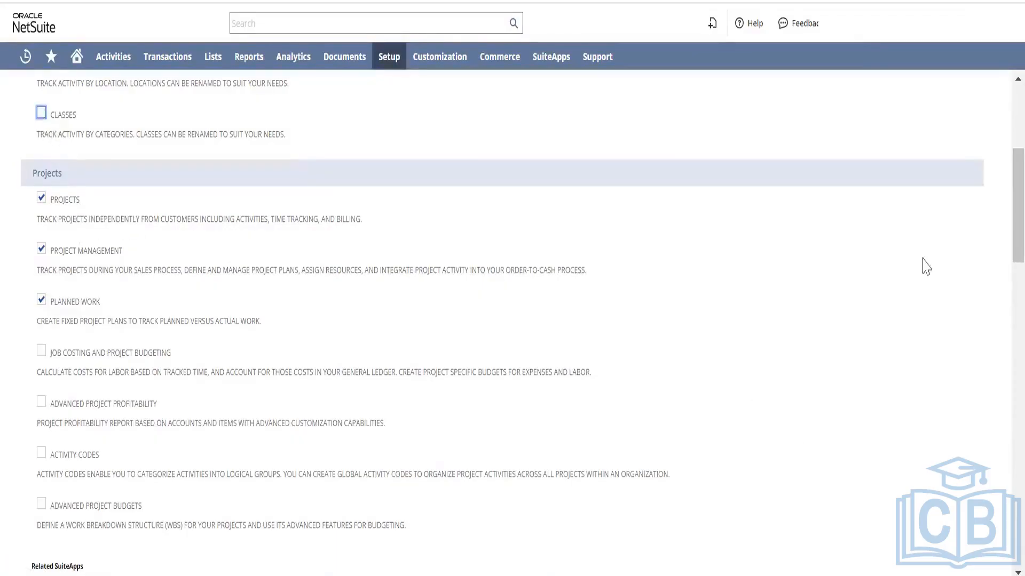
pyautogui.scroll(4, 999, 212)
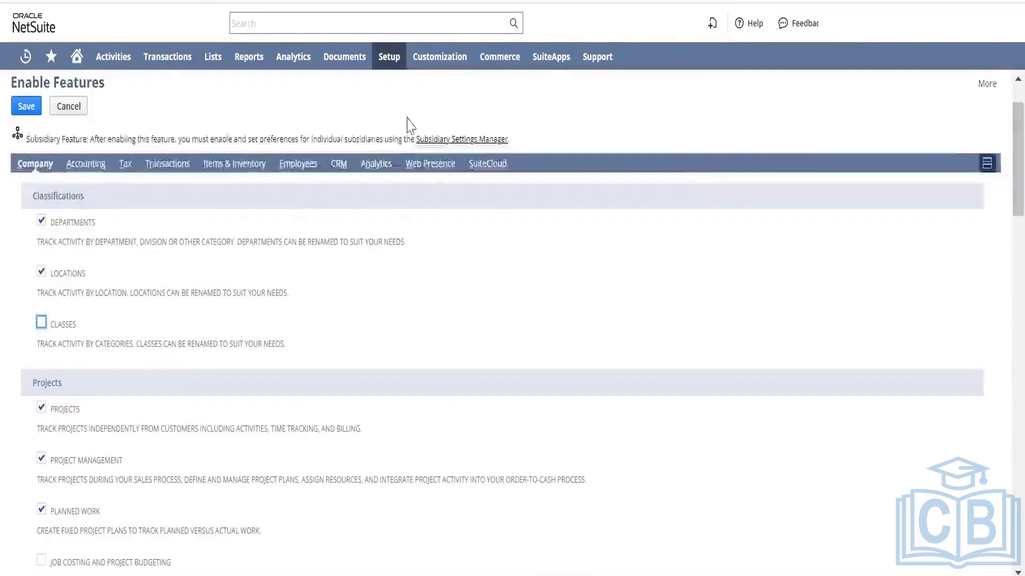
# Step: Open the Rename Records/Transactions page from the company setup in a separate browser tab and locate the name for class
pyautogui.moveTo(391, 69)
pyautogui.moveTo(401, 110)
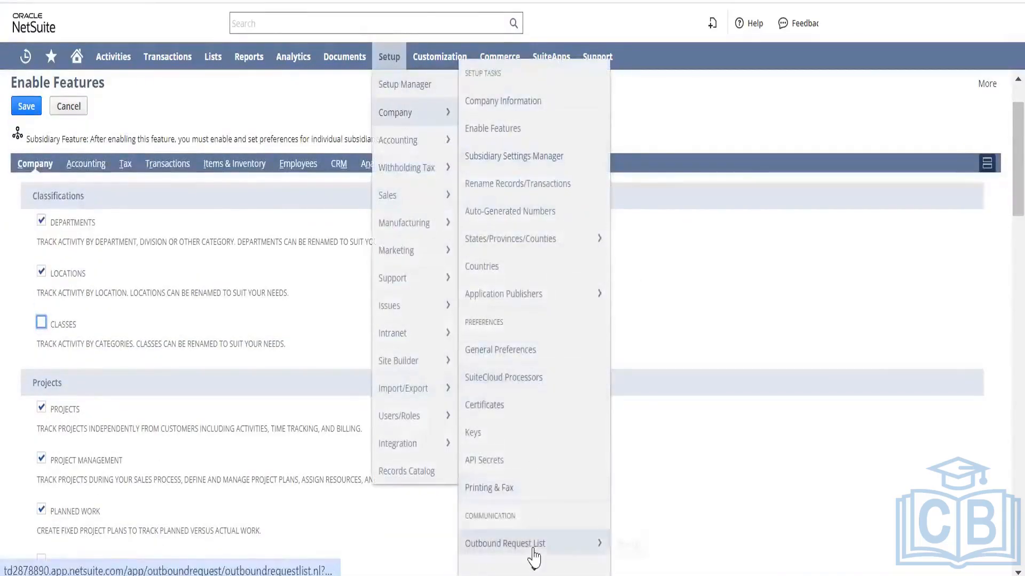
pyautogui.moveTo(534, 560)
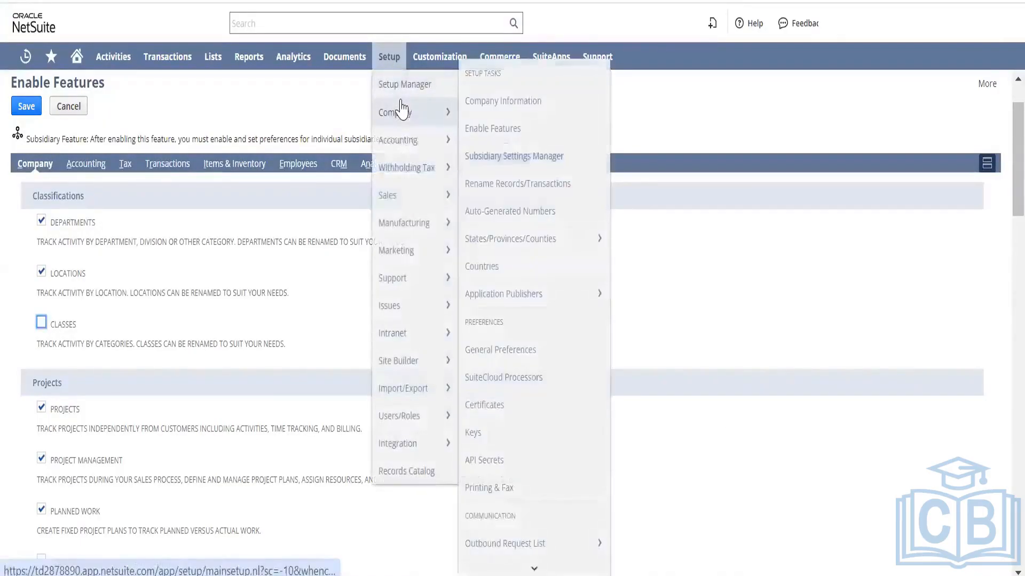
pyautogui.rightClick(555, 176)
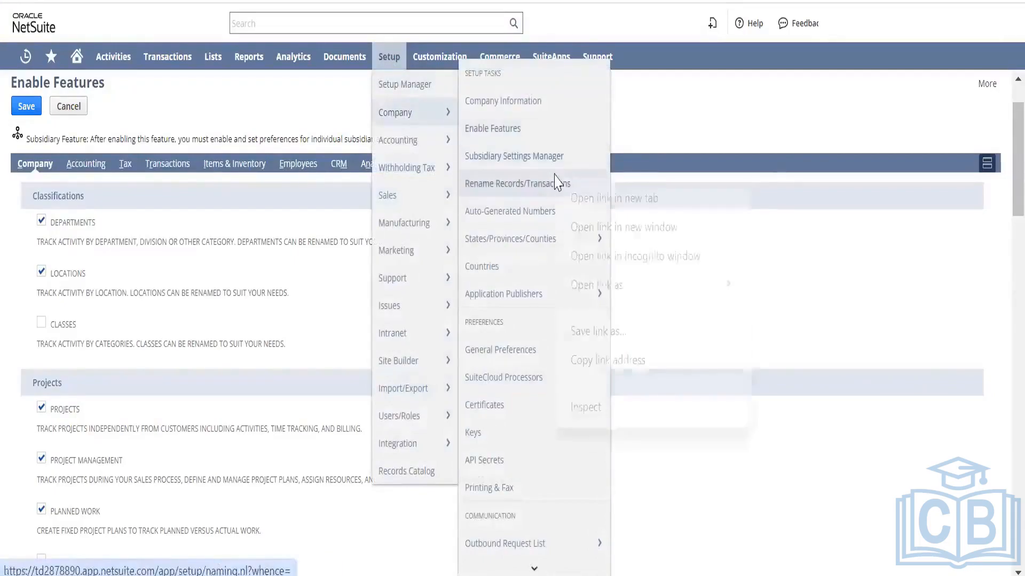
pyautogui.click(573, 197)
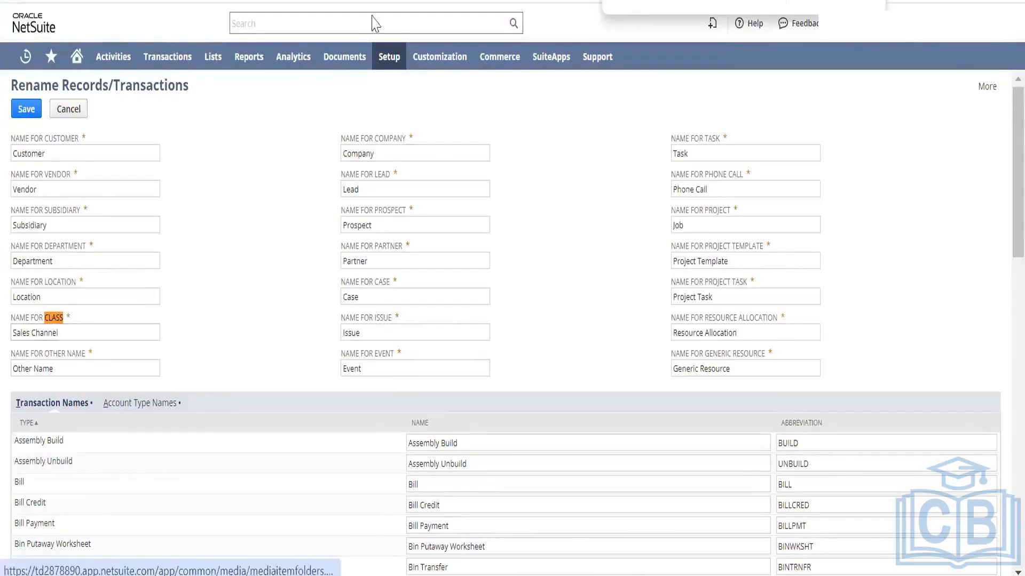
# Step: Look up Sales Channels among the company setup's classification records, and select the entire Name for Class value
pyautogui.moveTo(386, 58)
pyautogui.moveTo(410, 112)
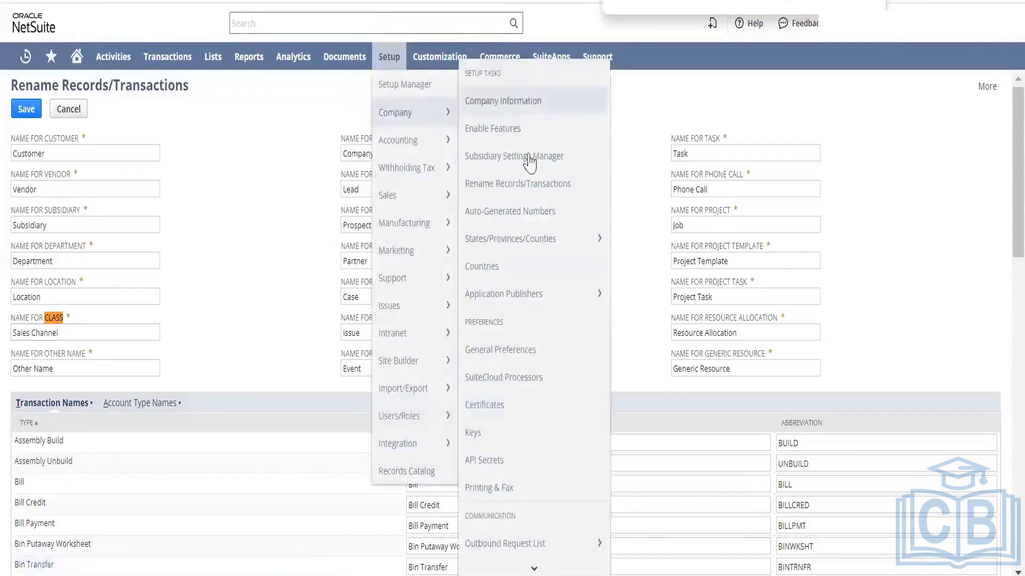
pyautogui.moveTo(539, 554)
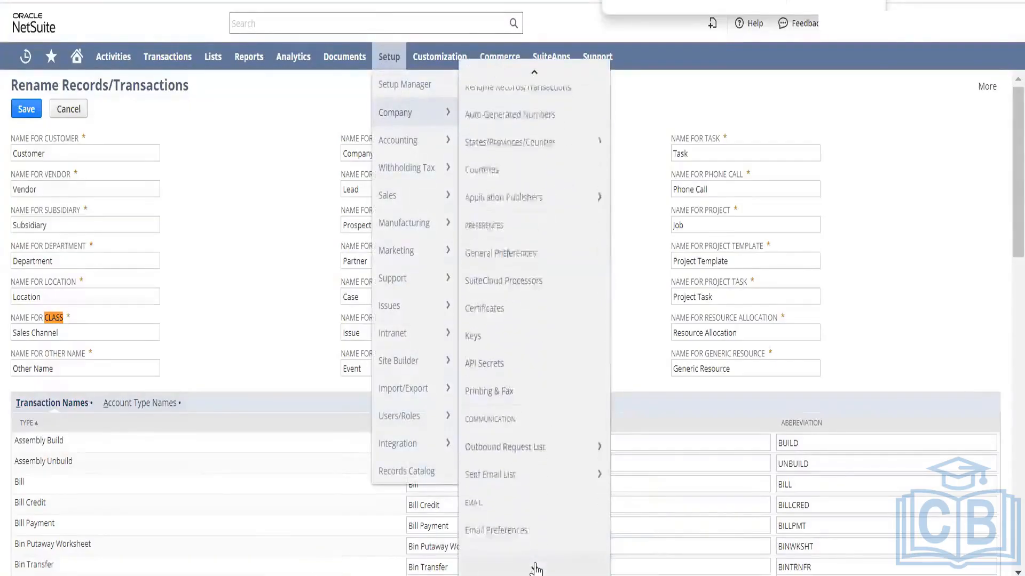
pyautogui.moveTo(539, 472)
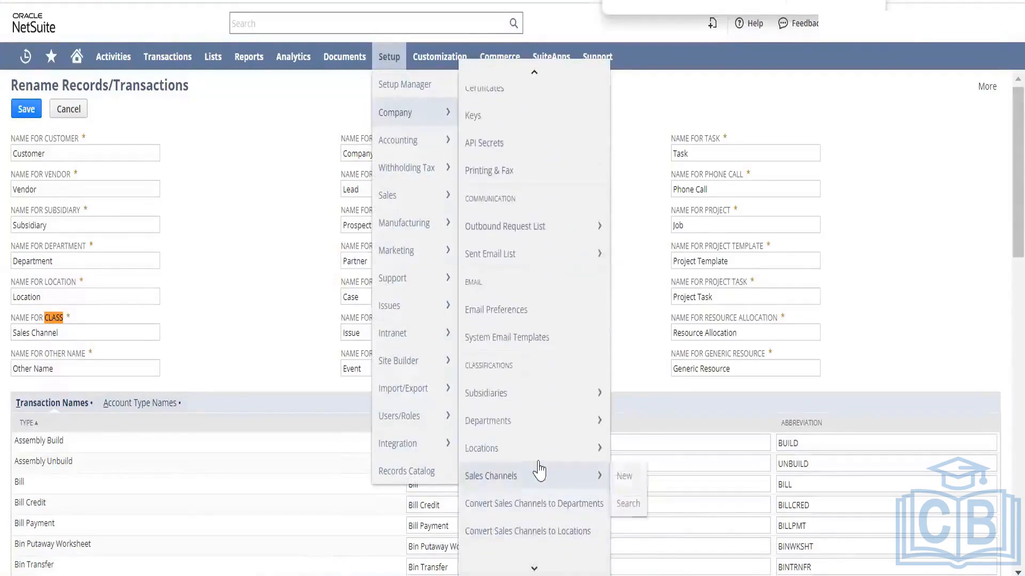
pyautogui.click(86, 332)
pyautogui.hotkey('ctrl', 'a')
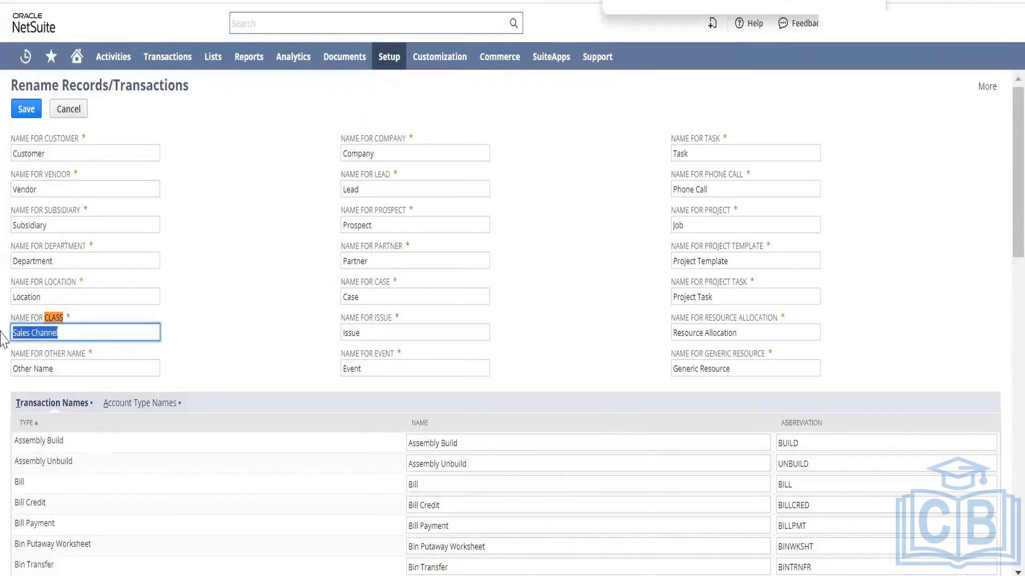
# Step: Set the Name for Class to Class and save the renamed records
pyautogui.write('ca')
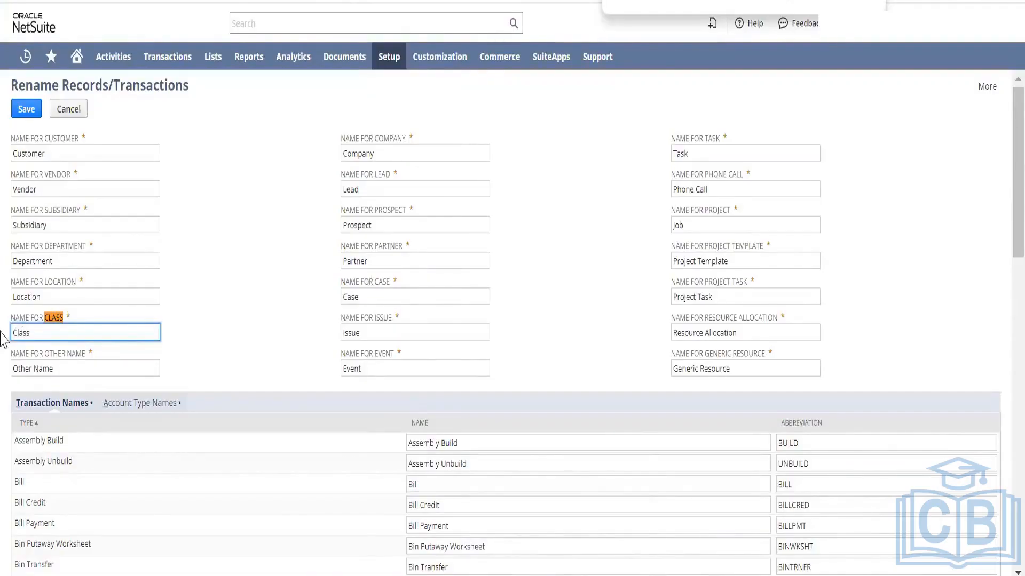
pyautogui.click(30, 112)
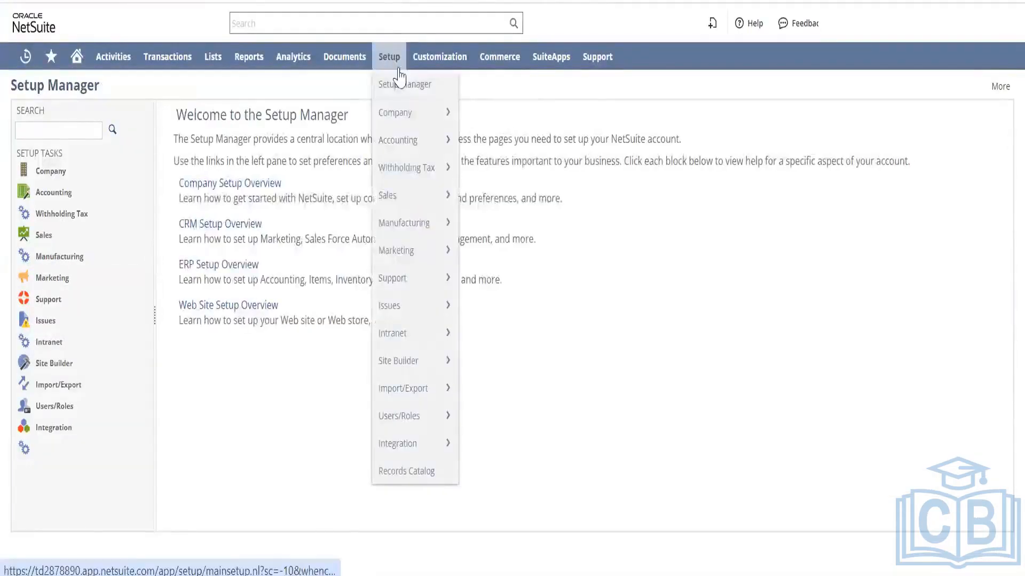
# Step: Examine the classification records in the company setup to check how class is named there
pyautogui.scroll(-1, 560, 485)
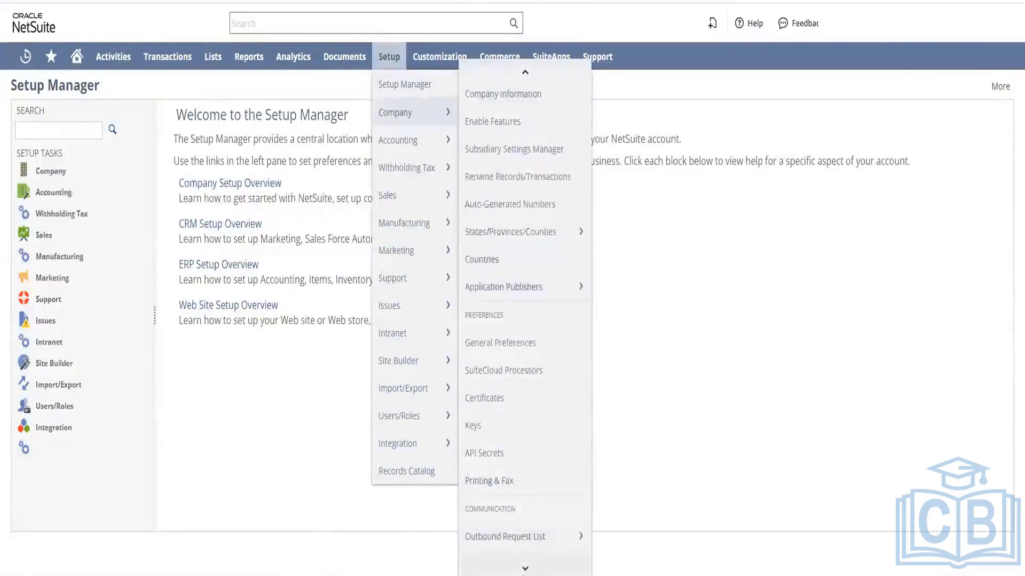
pyautogui.scroll(-5, 528, 534)
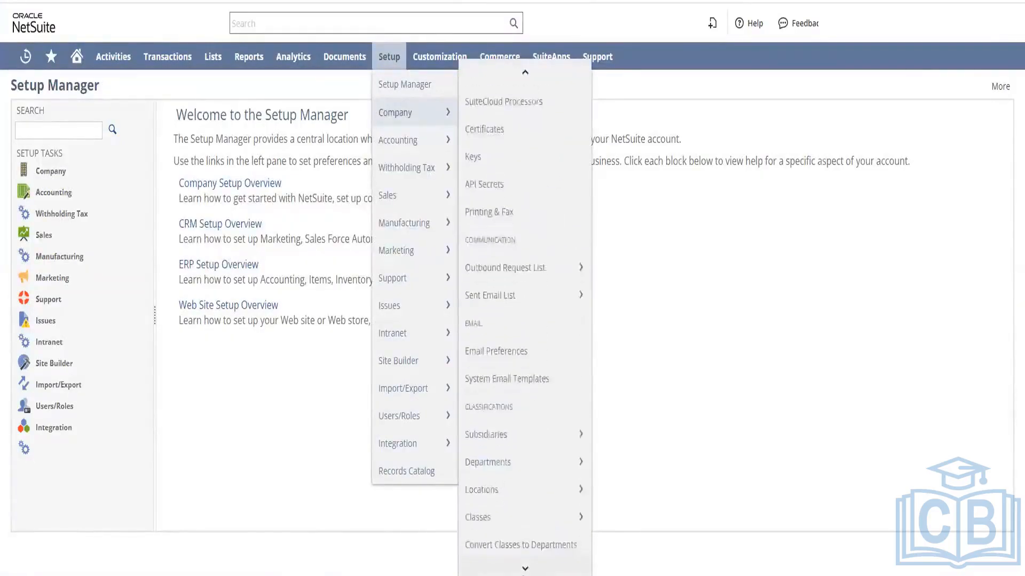
pyautogui.moveTo(542, 453)
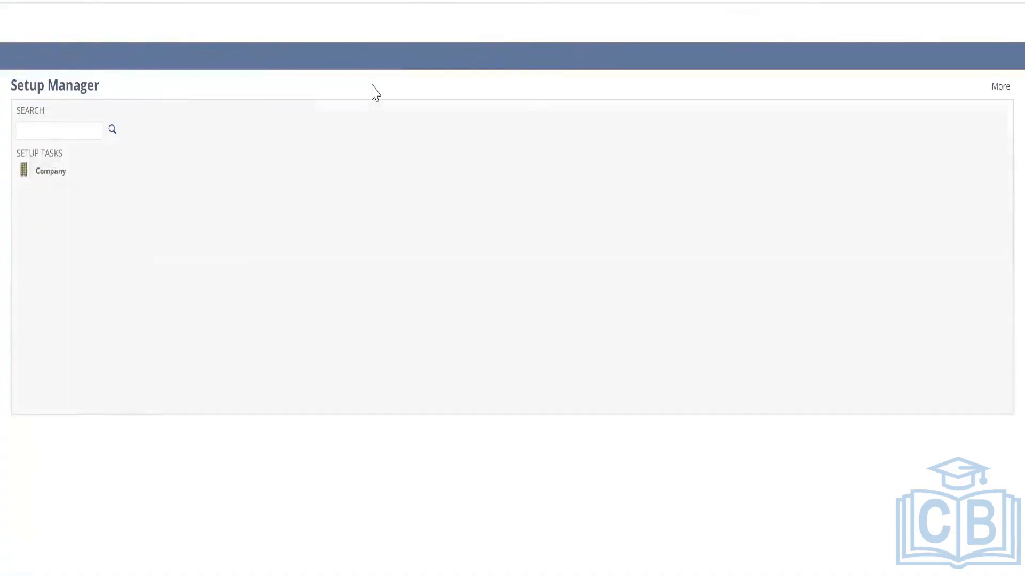
pyautogui.moveTo(388, 64)
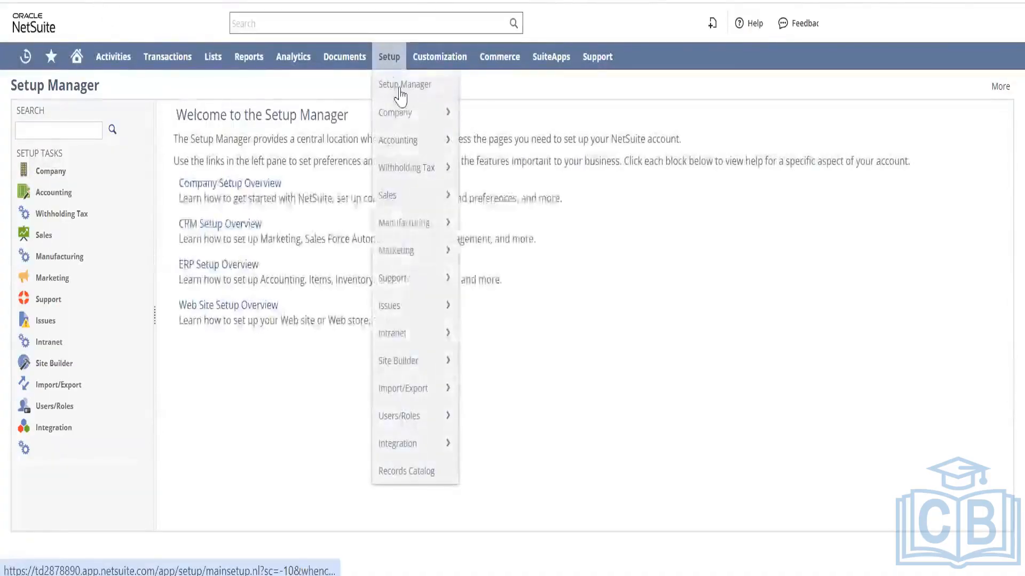
pyautogui.moveTo(406, 110)
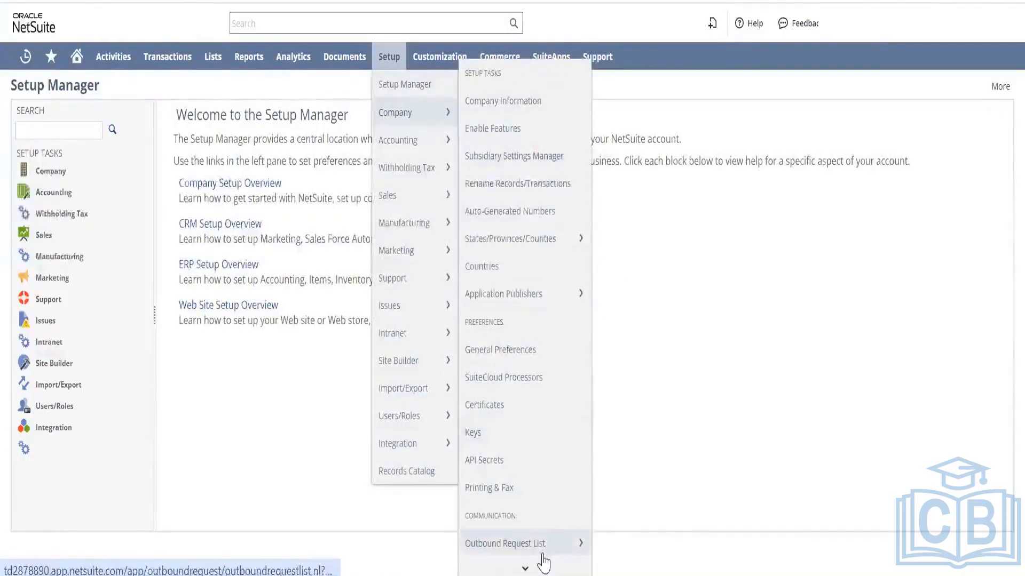
pyautogui.moveTo(539, 570)
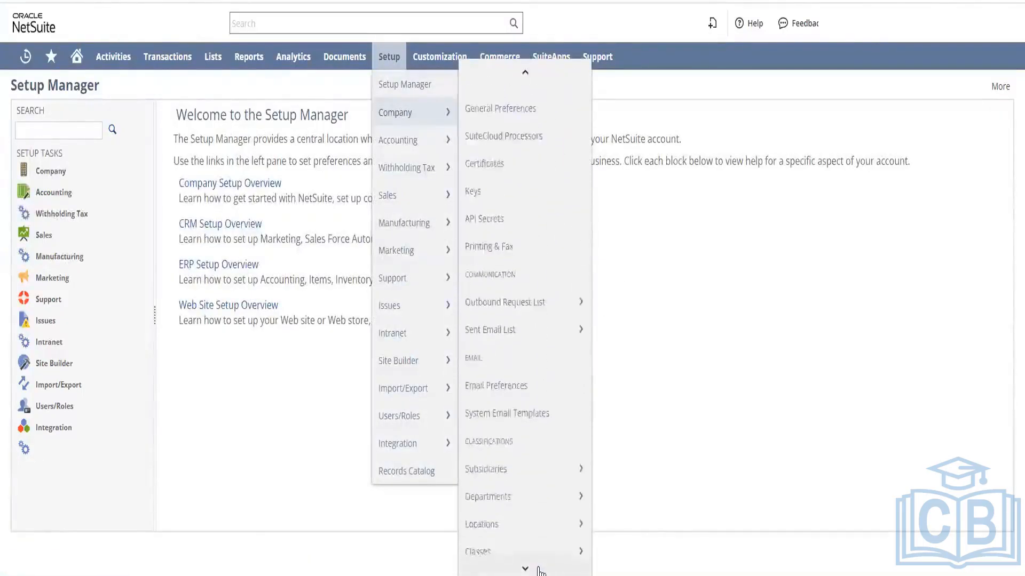
pyautogui.moveTo(546, 464)
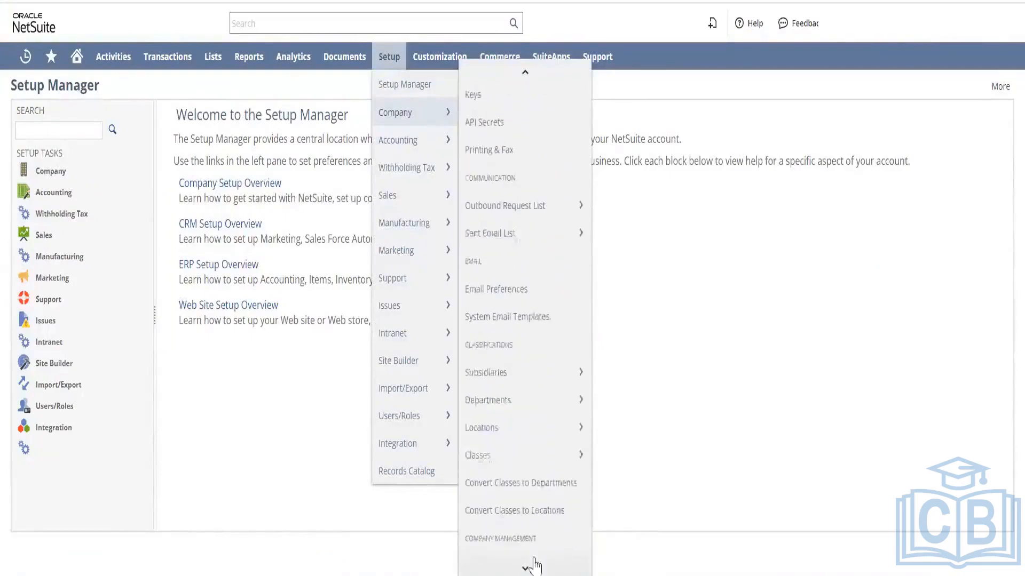
pyautogui.moveTo(542, 442)
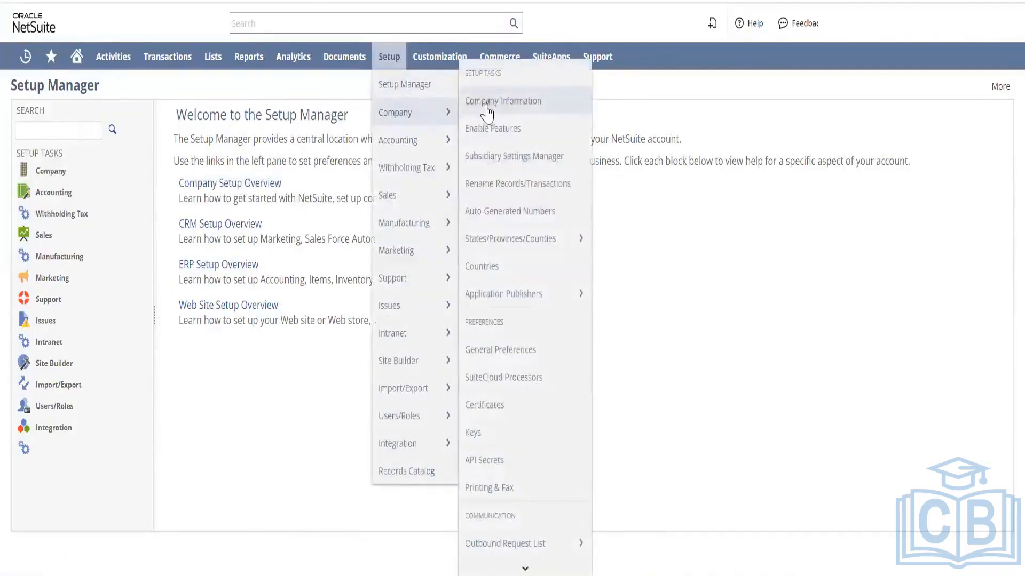
# Step: Open the Enable Features page, enable the Classes feature in the Classifications section, and save
pyautogui.click(492, 131)
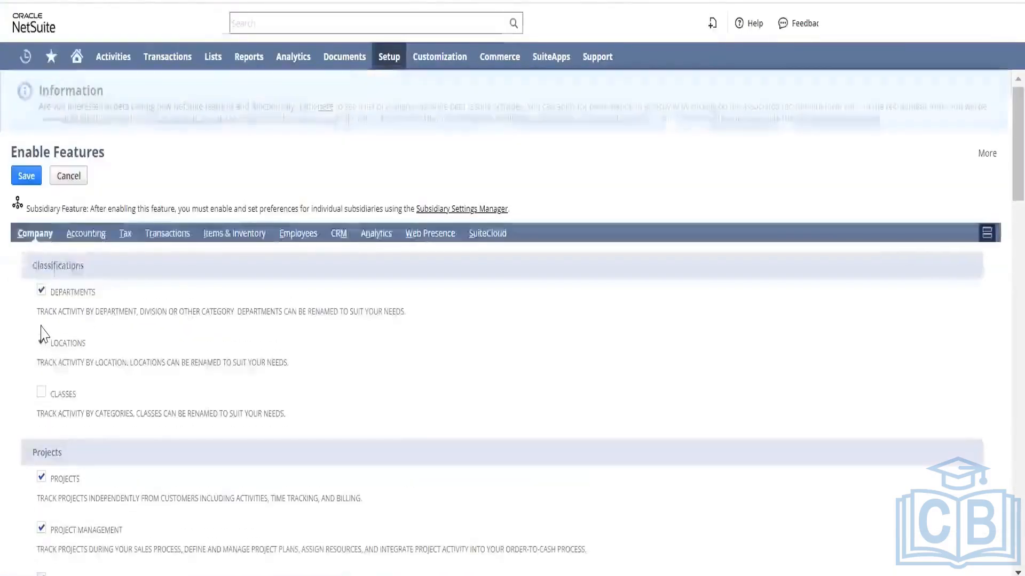
pyautogui.click(41, 392)
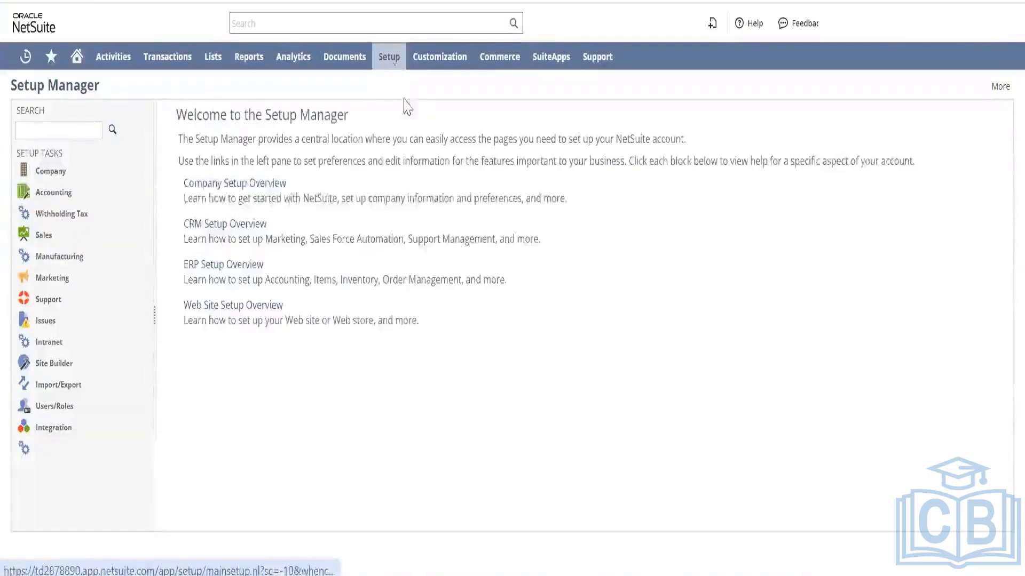
# Step: Examine the Projects section of Enable Features and look up the Jobs record among the Relationships lists
pyautogui.moveTo(393, 61)
pyautogui.moveTo(403, 123)
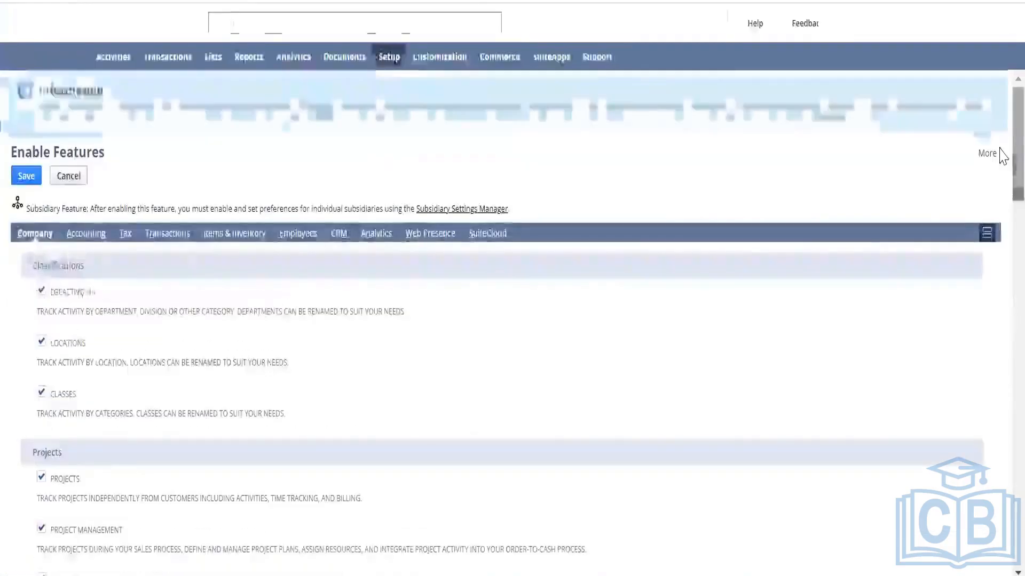
pyautogui.scroll(-3, 1001, 176)
pyautogui.scroll(-3, 1000, 208)
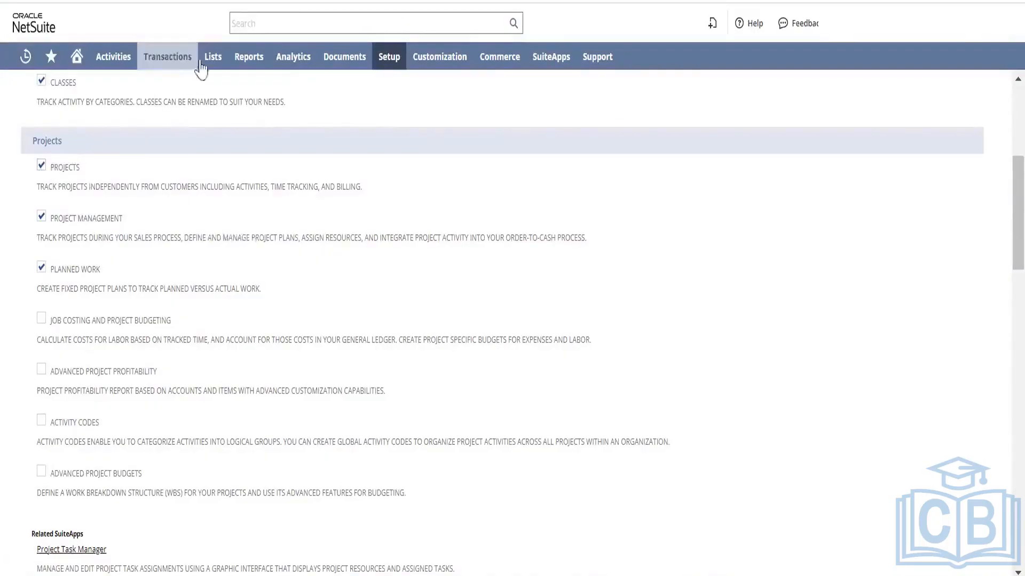
pyautogui.moveTo(212, 58)
pyautogui.moveTo(241, 181)
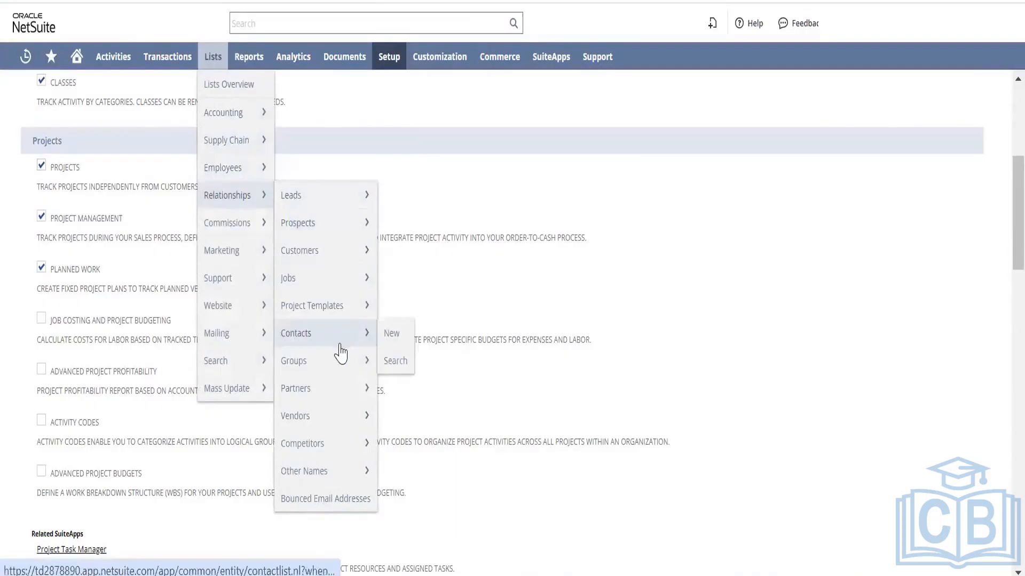
pyautogui.moveTo(338, 308)
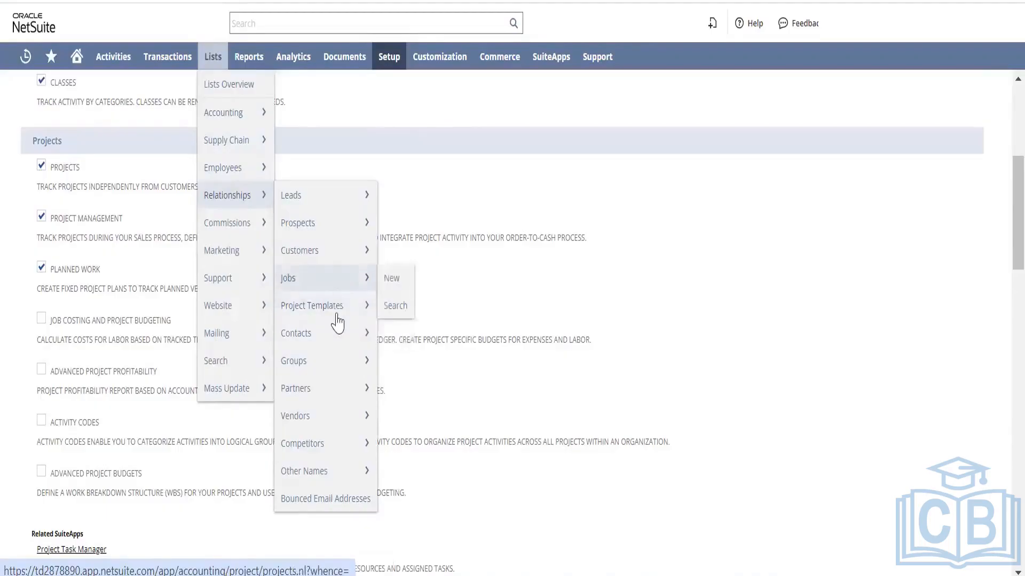
pyautogui.moveTo(336, 286)
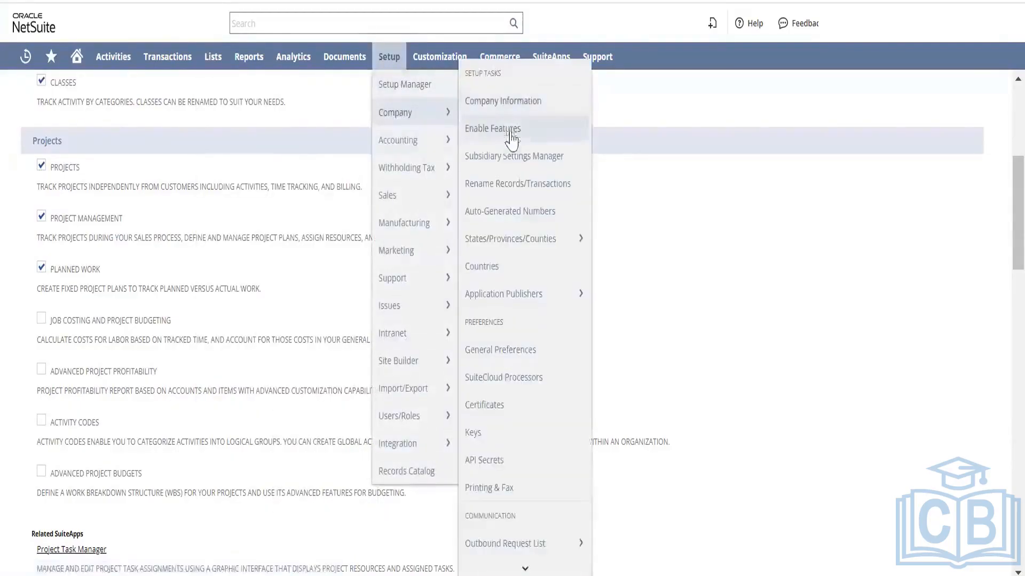
# Step: Open Rename Records/Transactions in a separate browser tab, set the Name for Project to Project, and save
pyautogui.rightClick(520, 181)
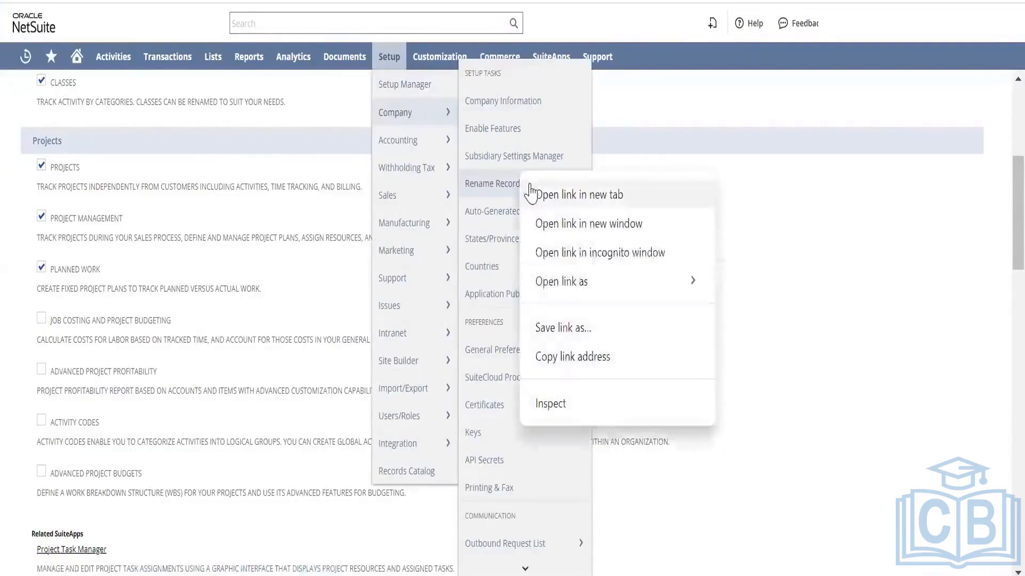
pyautogui.click(534, 192)
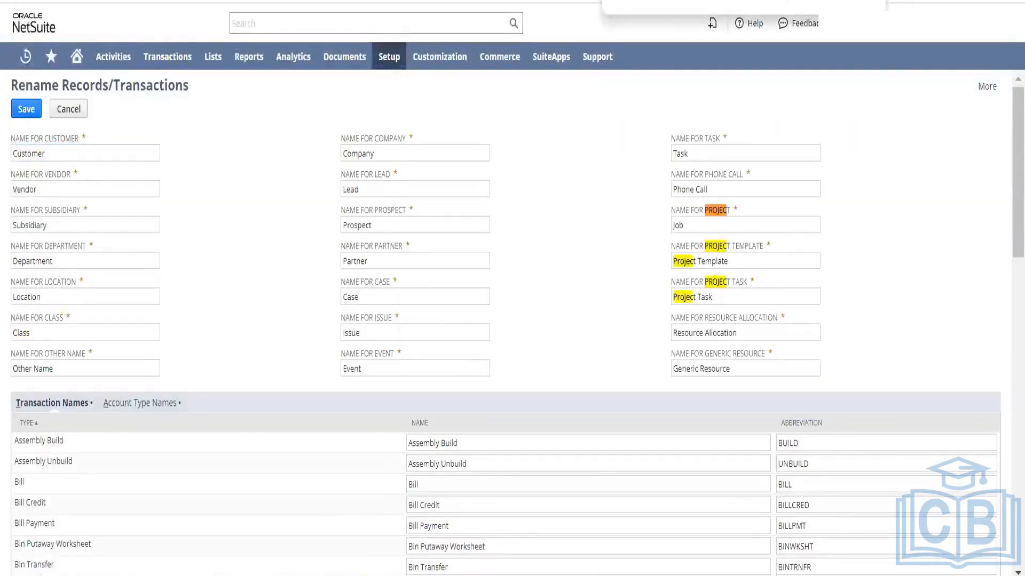
pyautogui.doubleClick(701, 220)
pyautogui.write('Projecg')
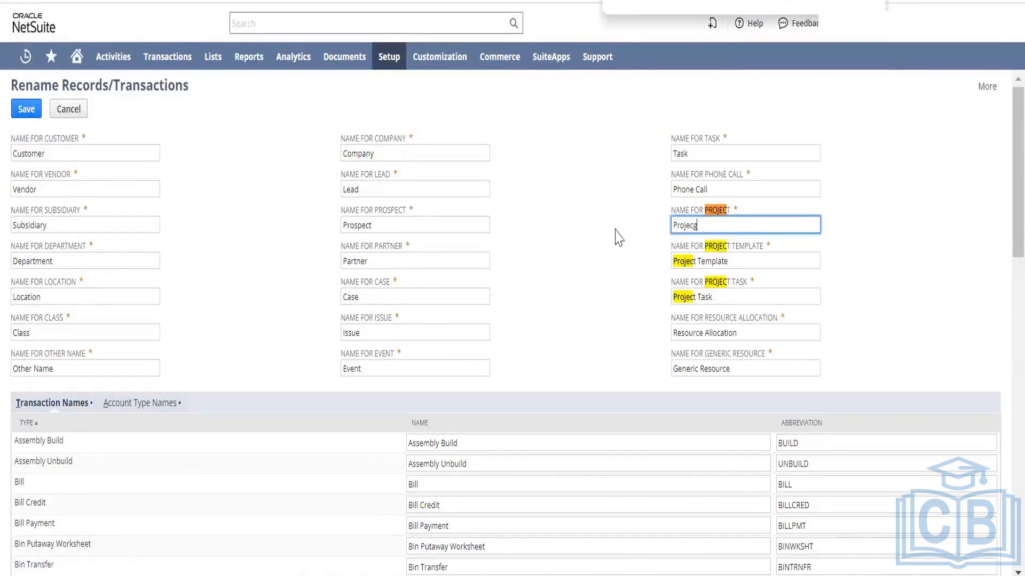
pyautogui.press('BackSpace')
pyautogui.write('t')
pyautogui.click(26, 109)
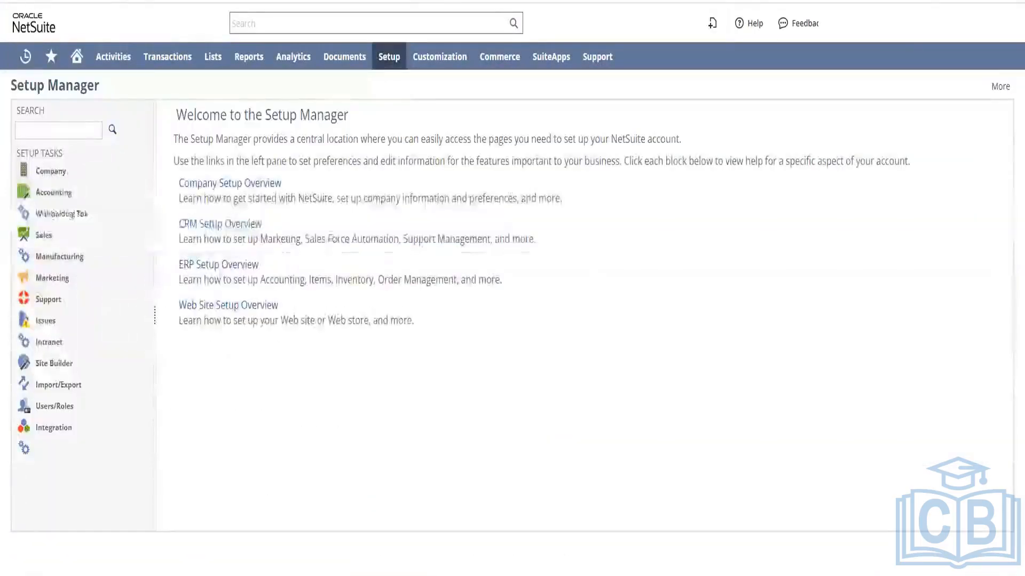
# Step: Look up Projects and Project Templates among the Relationships lists to check the renamed record
pyautogui.moveTo(213, 56)
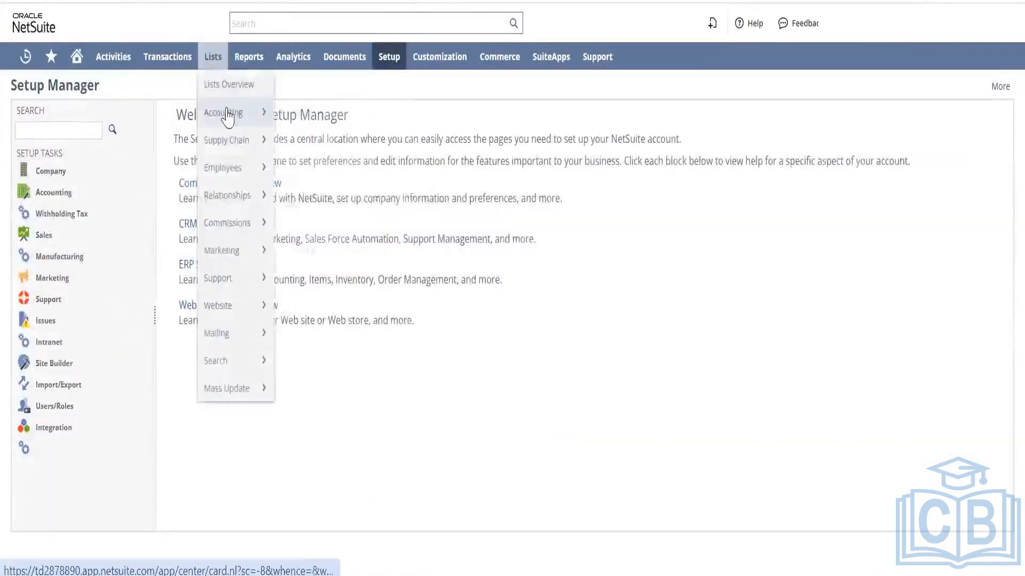
pyautogui.moveTo(228, 117)
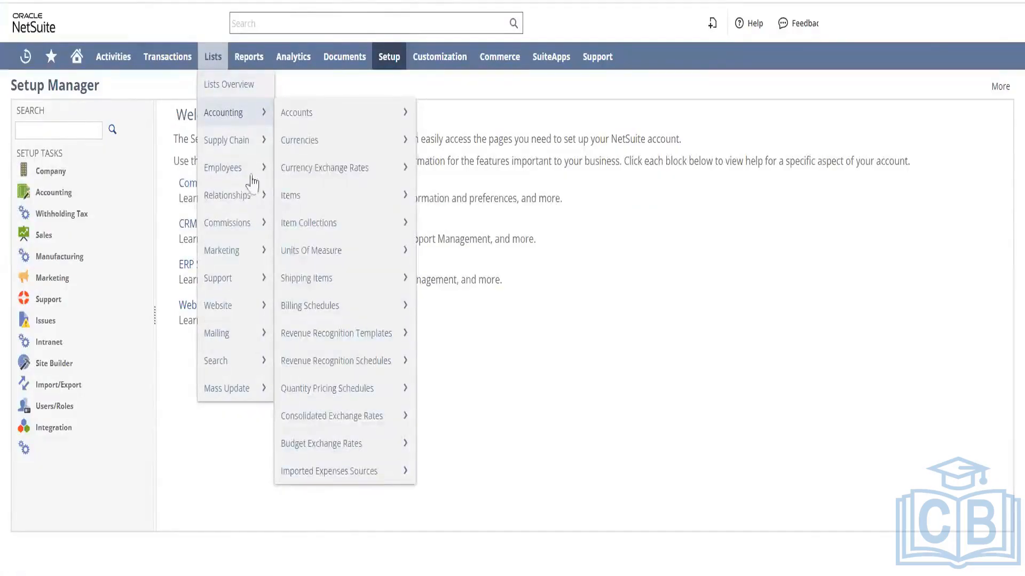
pyautogui.moveTo(252, 209)
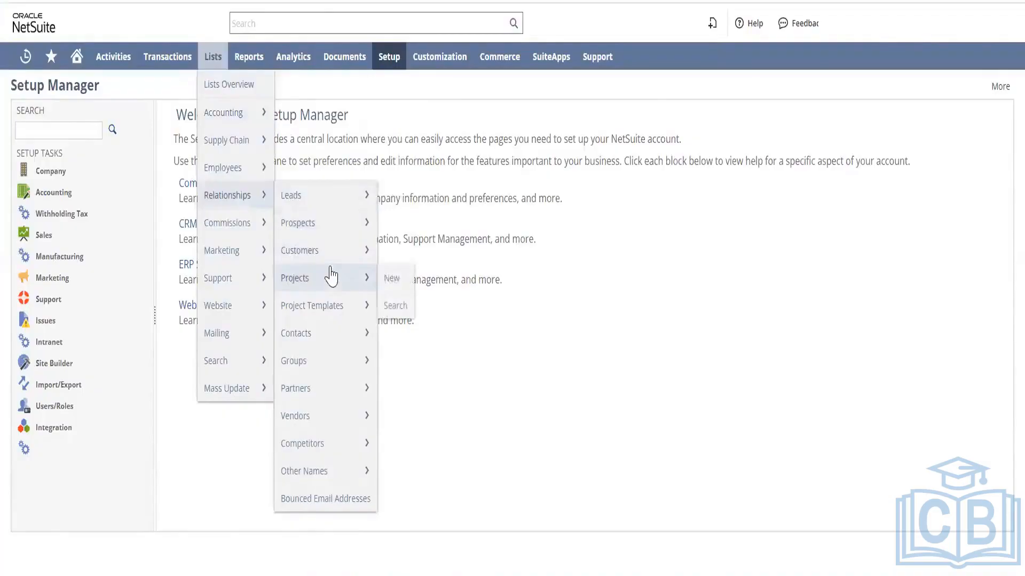
pyautogui.moveTo(329, 302)
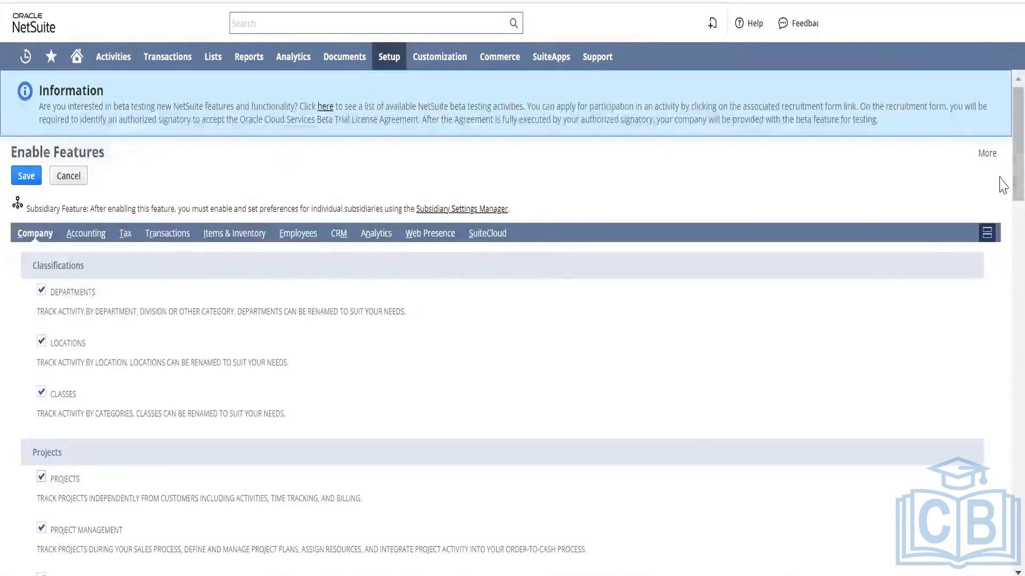
# Step: Examine the Projects, ERP General and Resource Management features on the company section of Enable Features
pyautogui.scroll(-4, 1003, 213)
pyautogui.scroll(-1, 1002, 227)
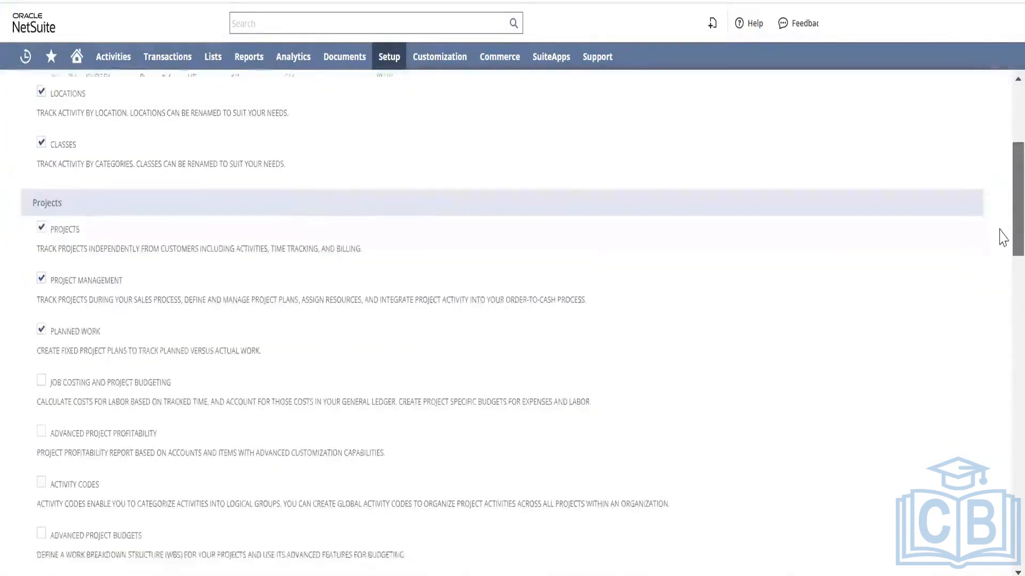
pyautogui.scroll(-2, 1001, 254)
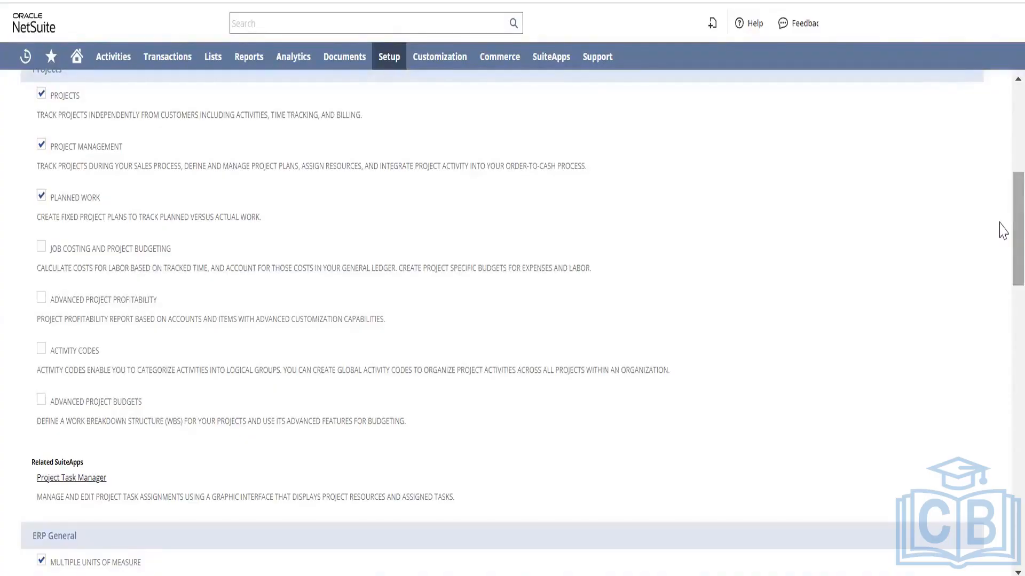
pyautogui.moveTo(1013, 222); pyautogui.dragTo(1013, 268)
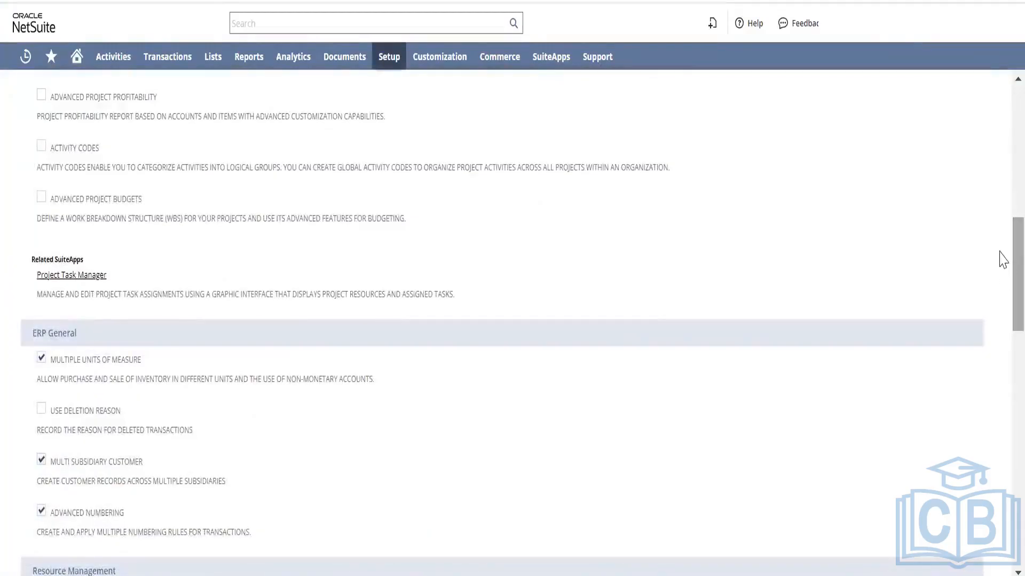
pyautogui.scroll(-3, 1002, 283)
pyautogui.scroll(-2, 1002, 289)
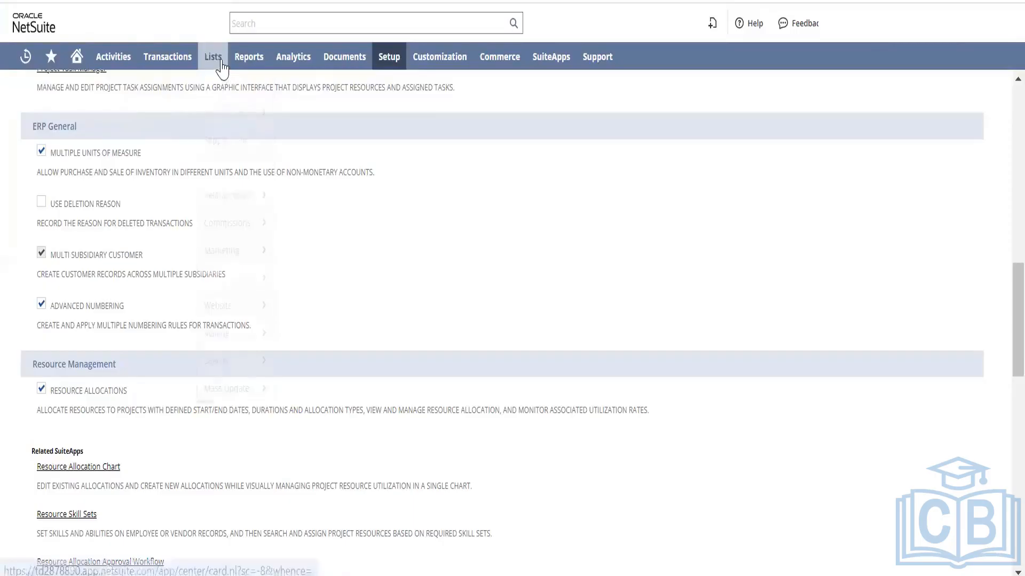
# Step: Open the accounting Units Of Measure list in a separate browser tab and view the Box units type
pyautogui.moveTo(220, 61)
pyautogui.moveTo(235, 113)
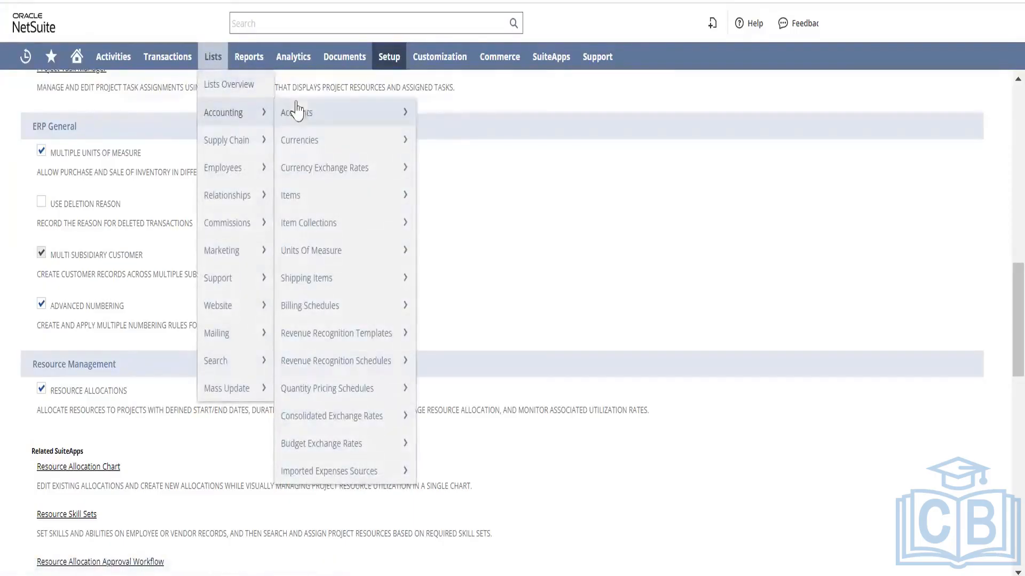
pyautogui.moveTo(340, 258)
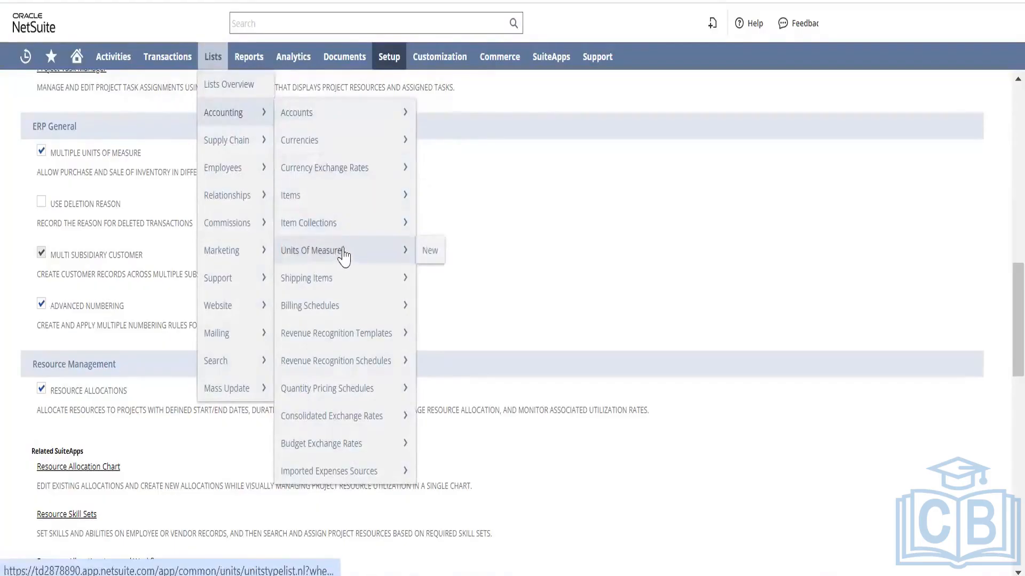
pyautogui.rightClick(366, 248)
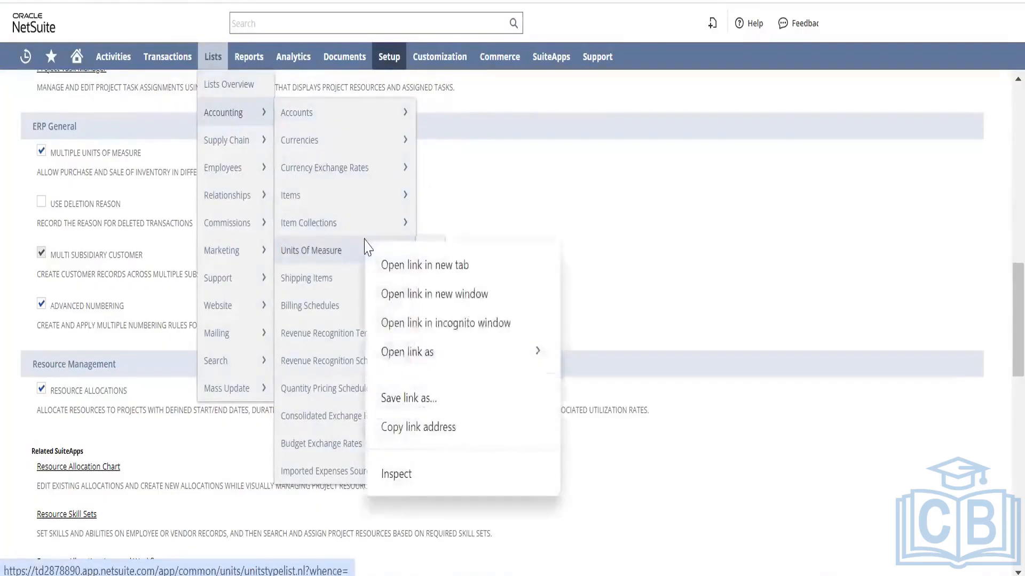
pyautogui.click(382, 265)
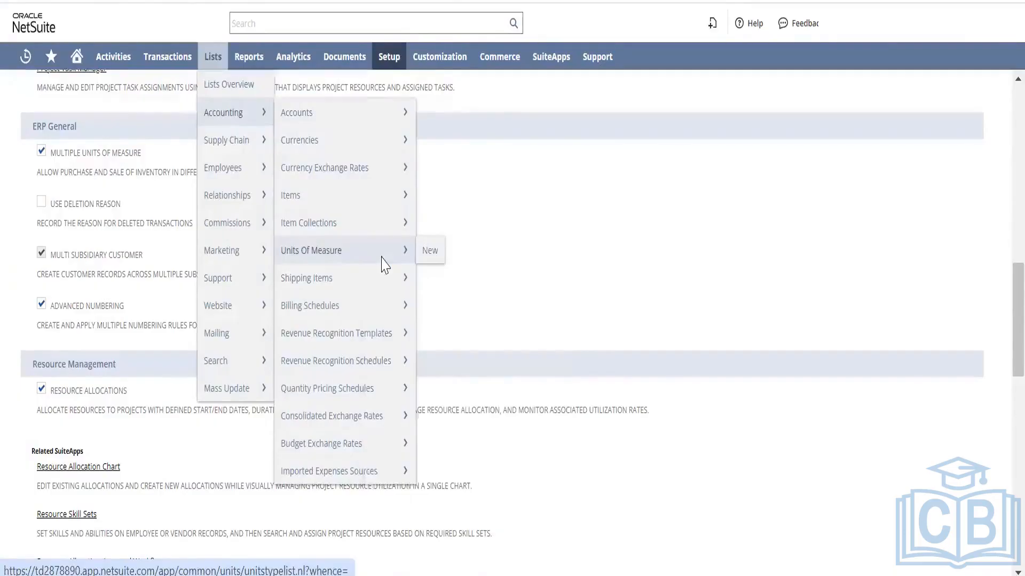
pyautogui.hotkey('ctrl', 'Tab')
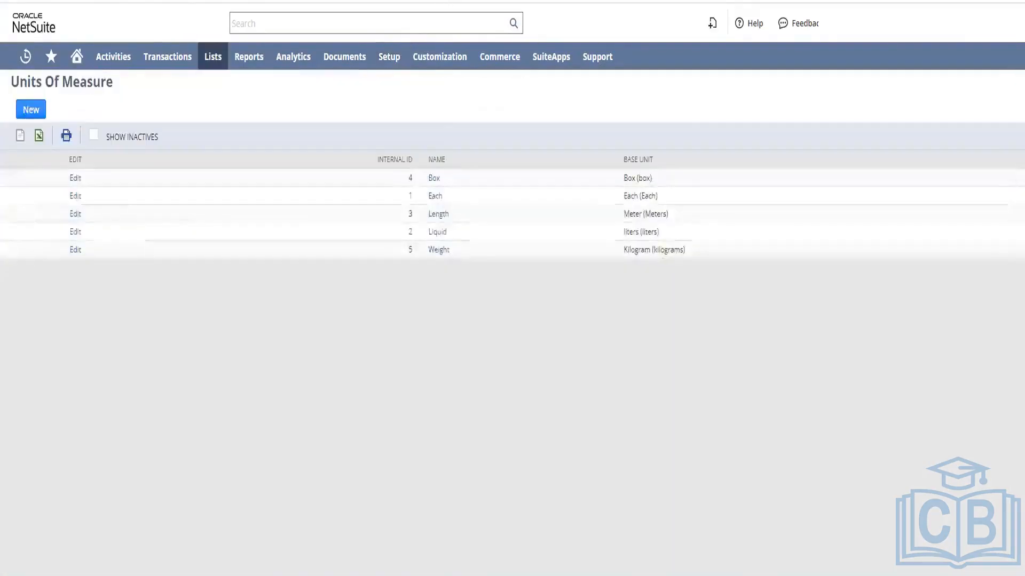
pyautogui.click(434, 180)
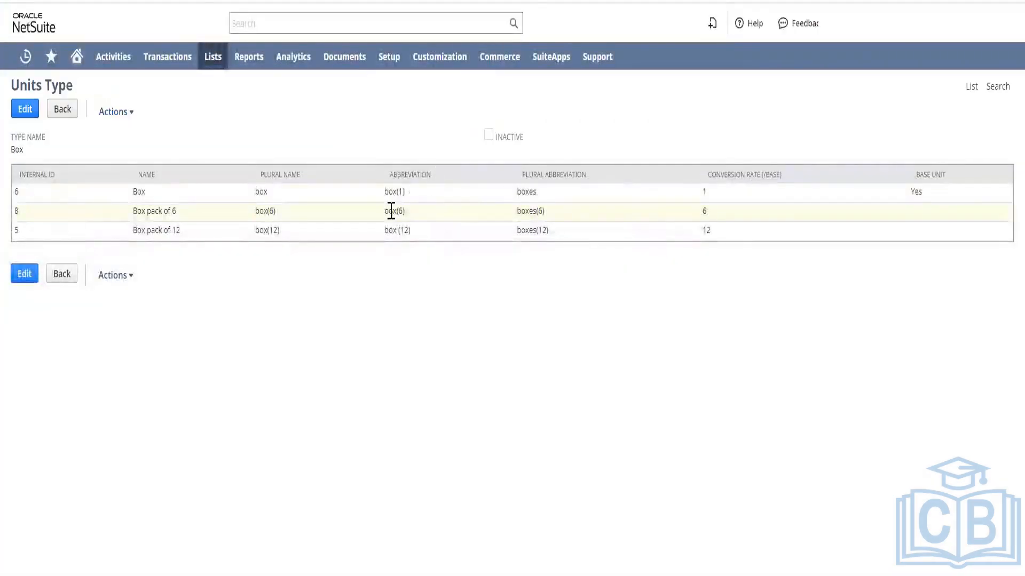
# Step: Examine the Box pack of 6 and Box pack of 12 rows and the conversion rates in the Box units type
pyautogui.tripleClick(541, 215)
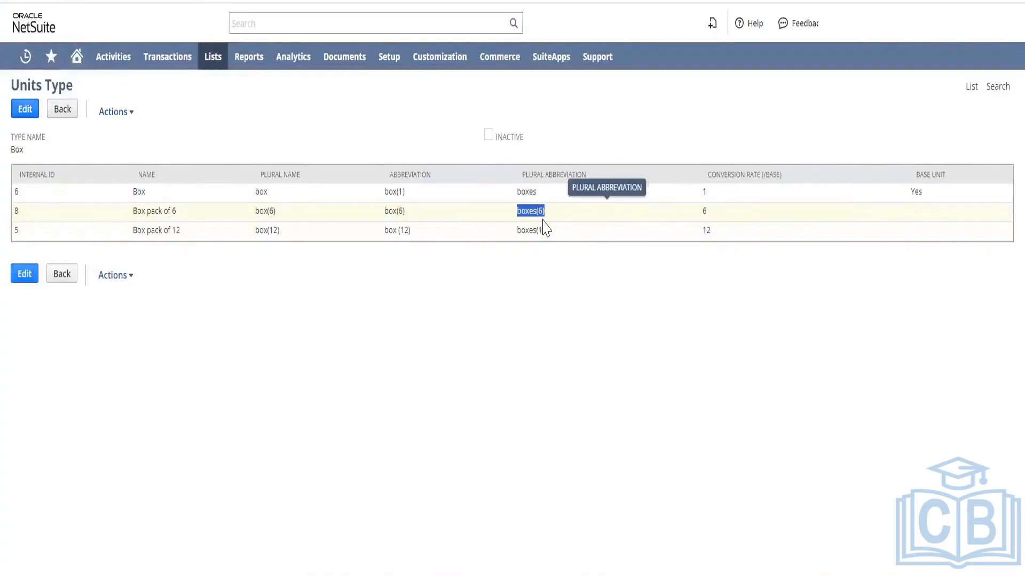
pyautogui.doubleClick(154, 211)
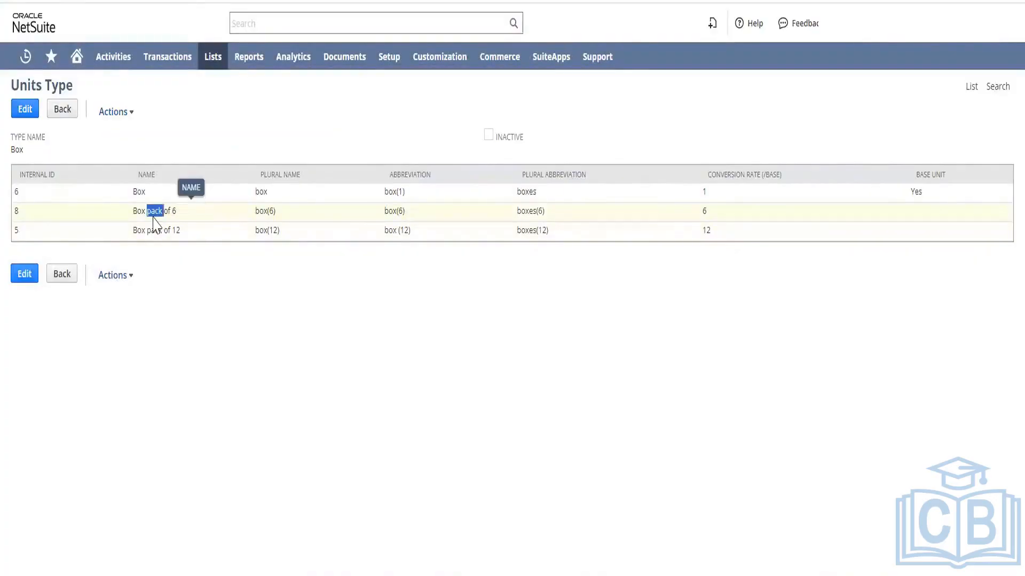
pyautogui.tripleClick(400, 231)
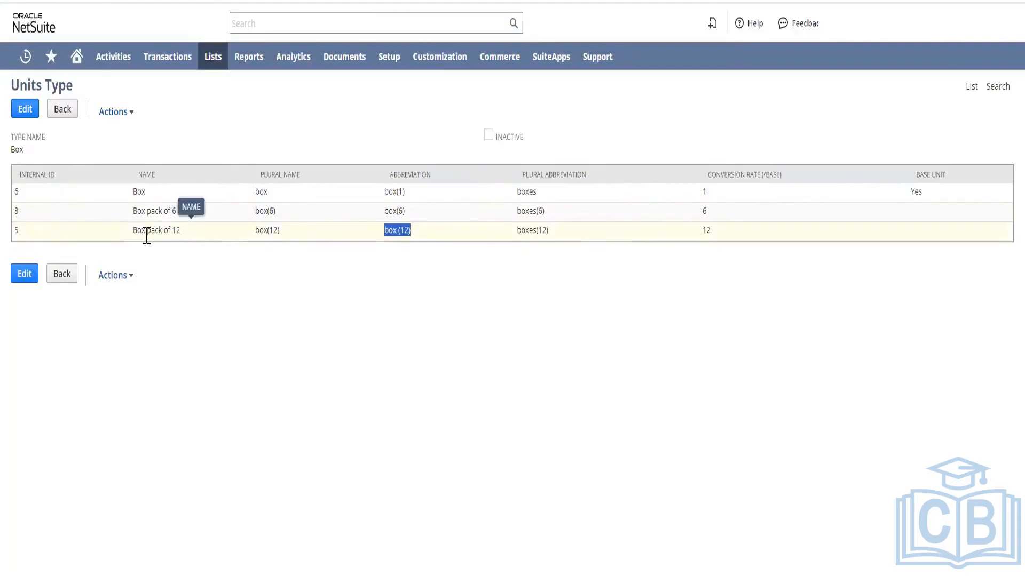
pyautogui.tripleClick(147, 231)
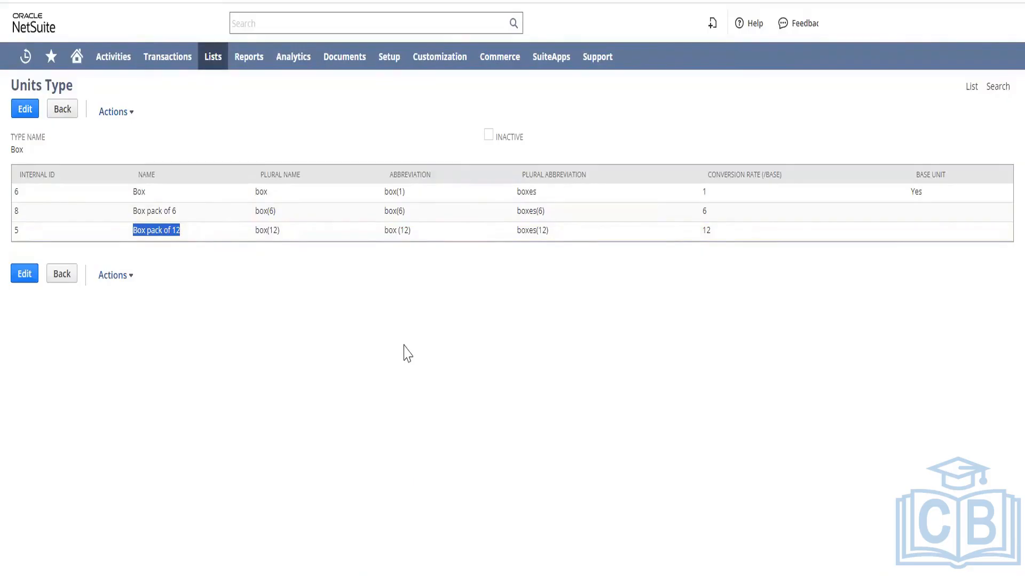
pyautogui.tripleClick(727, 176)
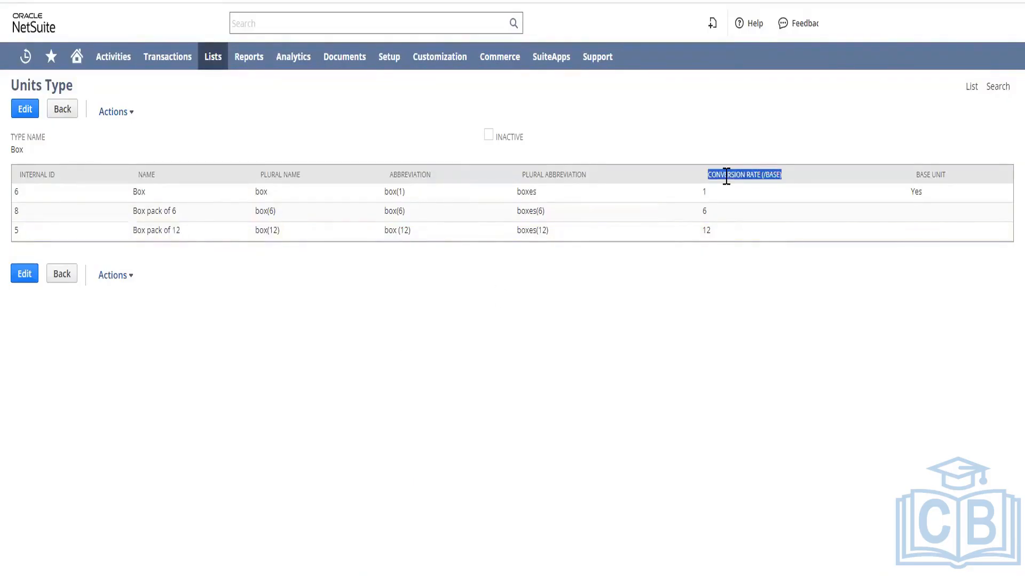
pyautogui.doubleClick(707, 230)
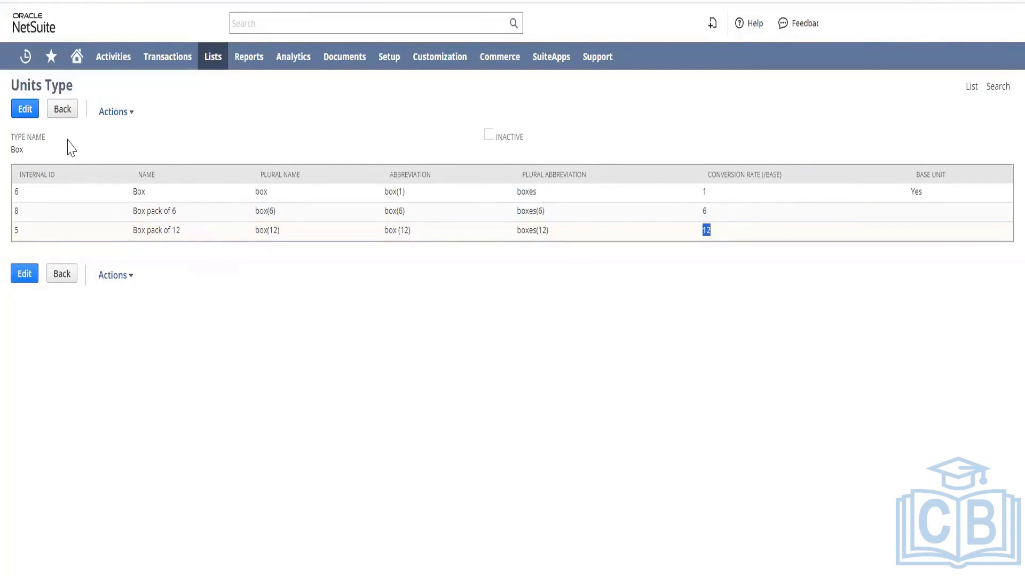
# Step: Return to the Units Of Measure list, view the Weight units type, and go back to the list
pyautogui.click(62, 109)
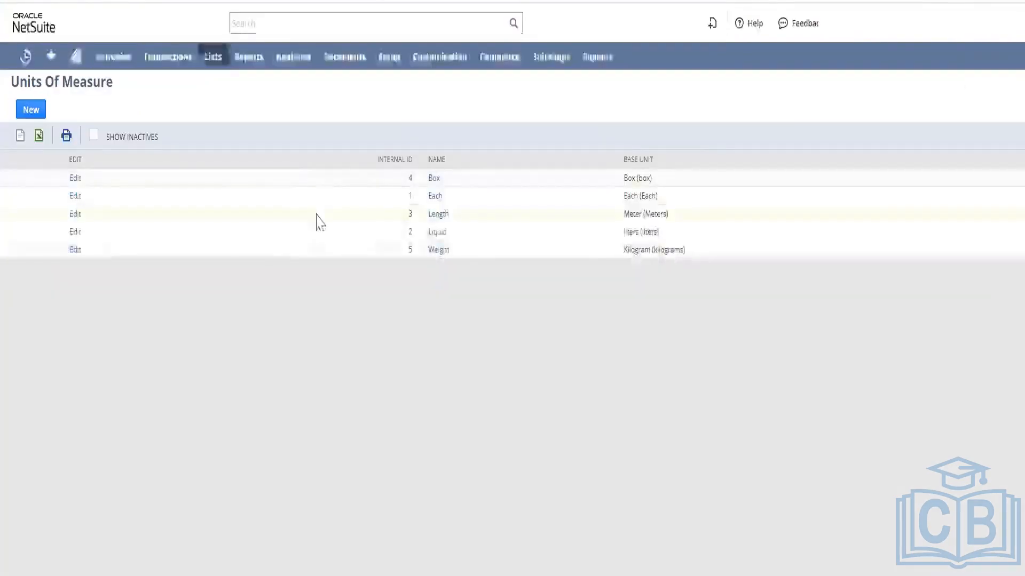
pyautogui.click(439, 250)
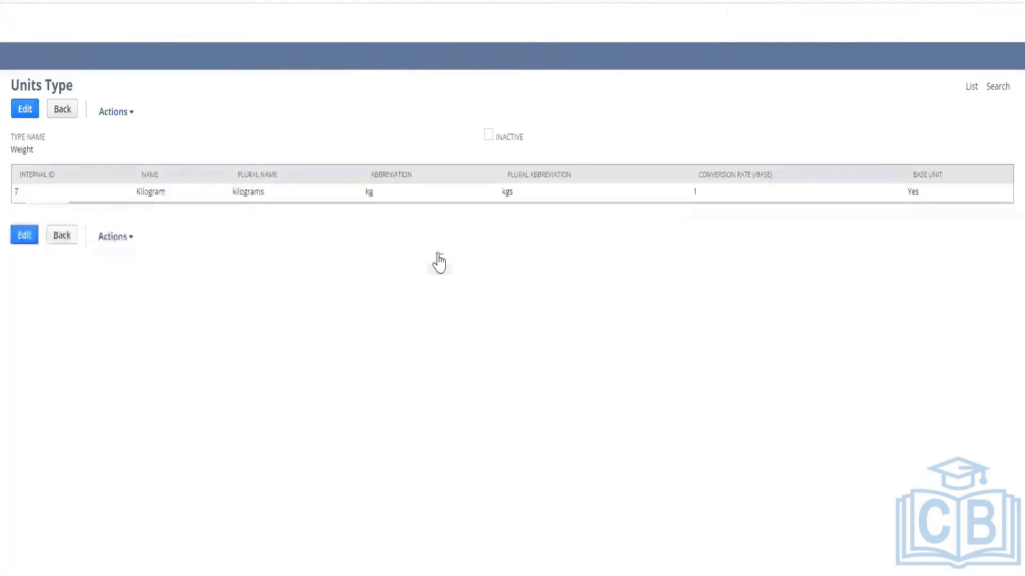
pyautogui.click(63, 111)
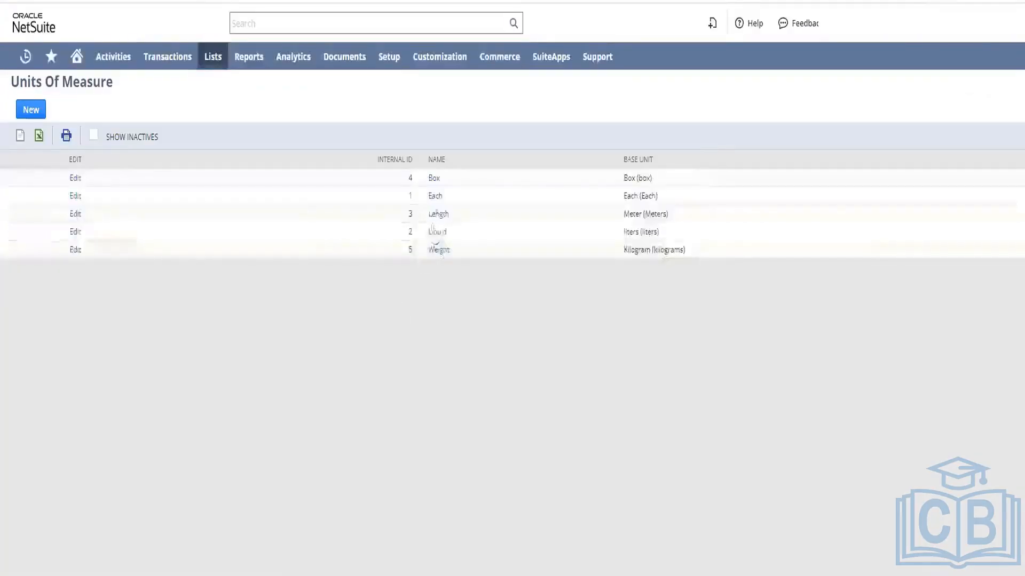
# Step: View the Length units type and examine the conversion rates of its Meter and Inch units
pyautogui.click(439, 220)
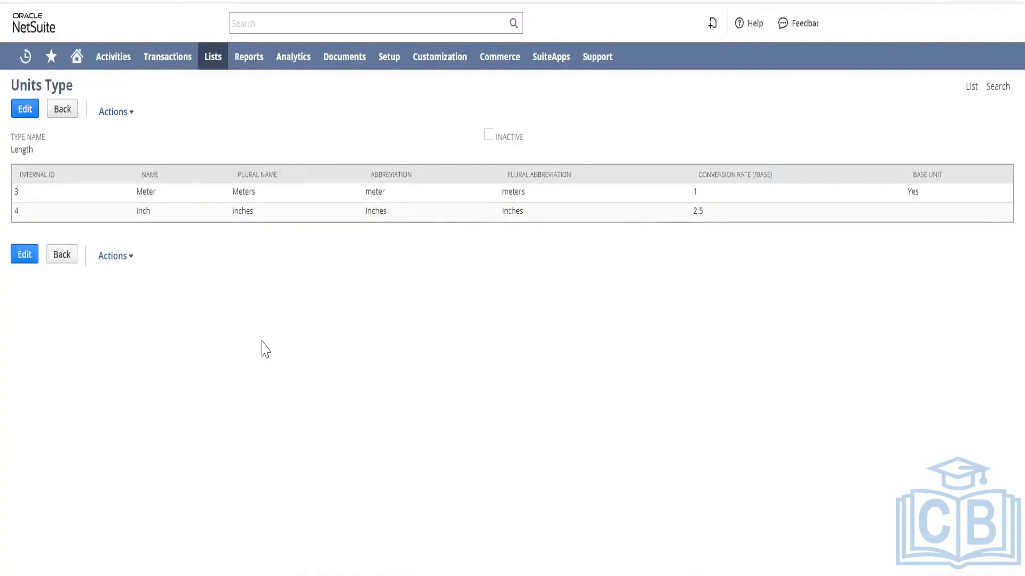
pyautogui.doubleClick(20, 149)
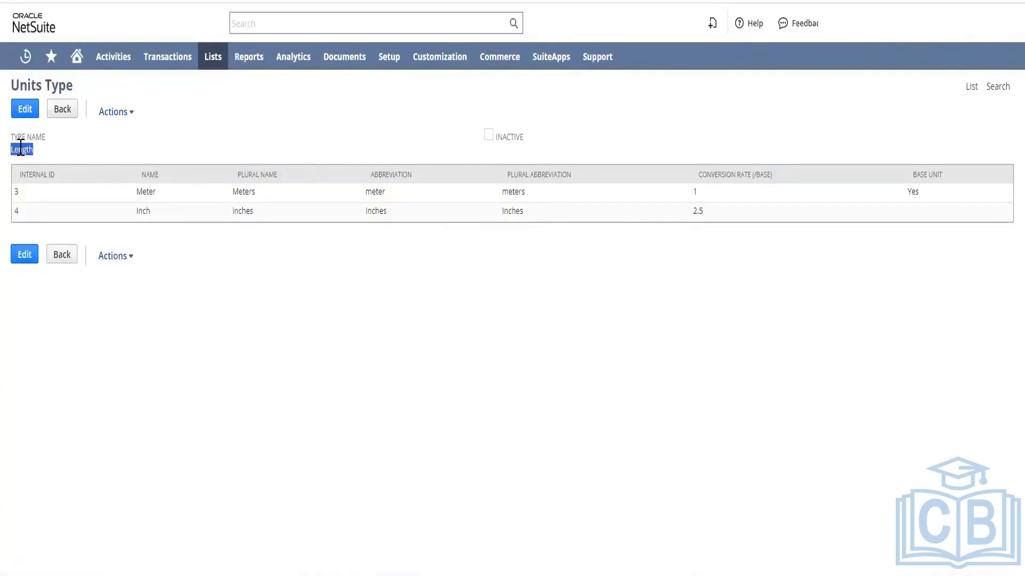
pyautogui.click(156, 193)
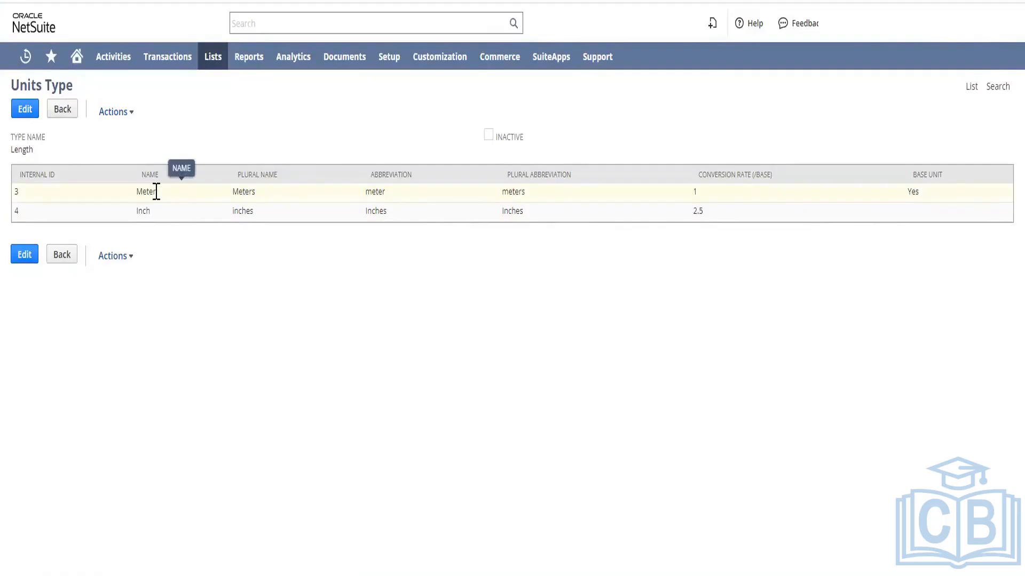
pyautogui.doubleClick(696, 191)
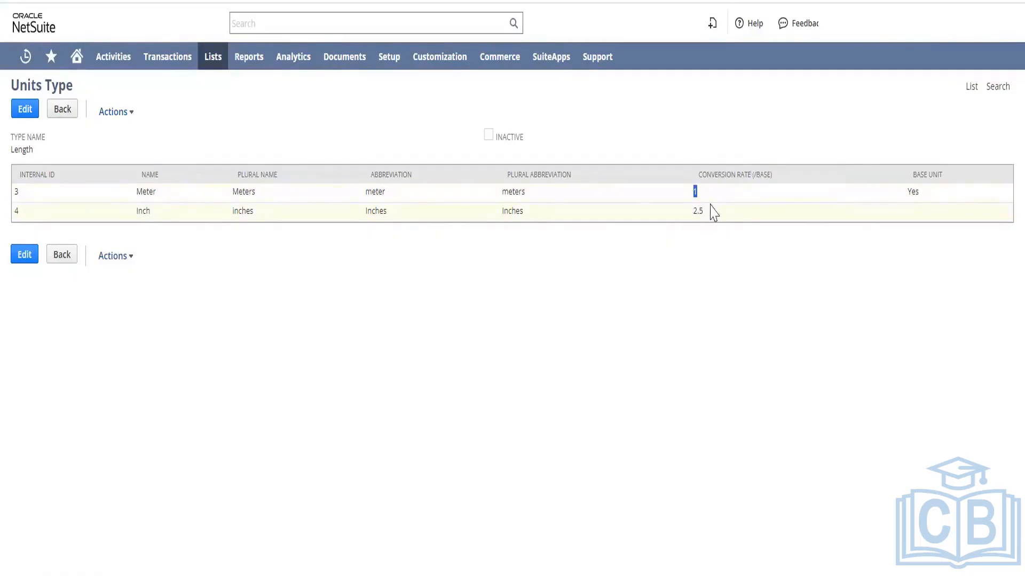
pyautogui.doubleClick(696, 210)
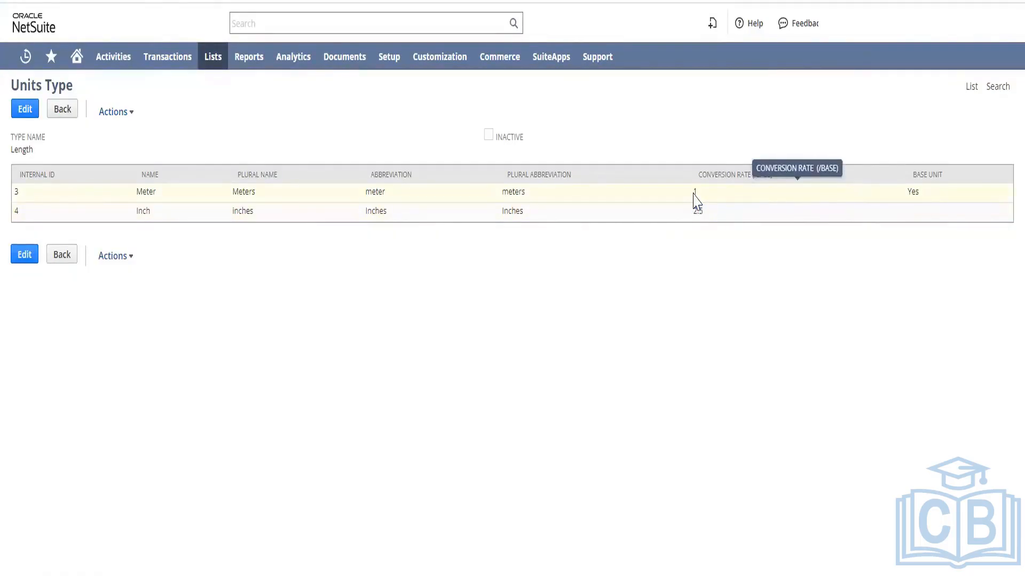
pyautogui.doubleClick(694, 192)
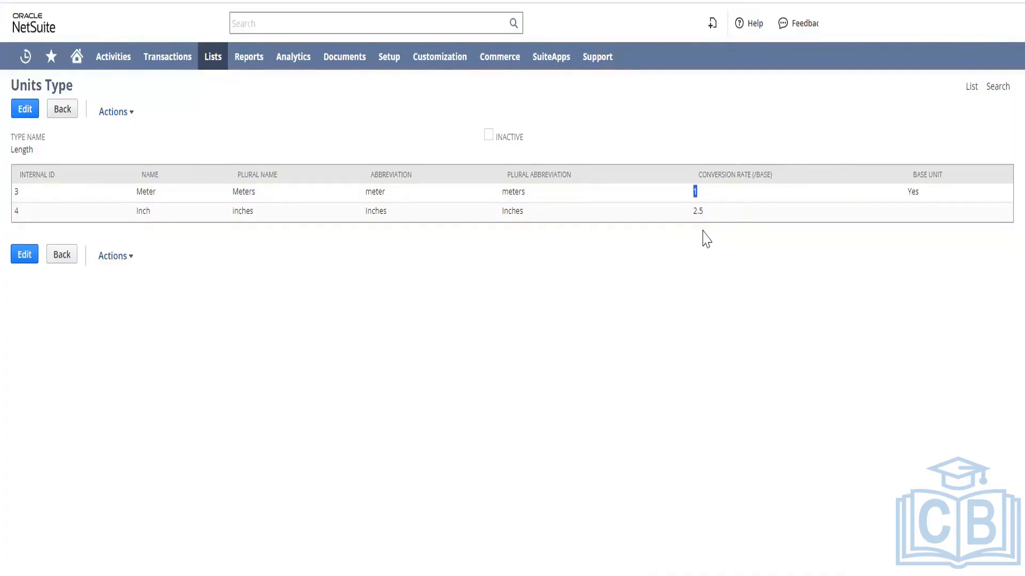
pyautogui.doubleClick(245, 212)
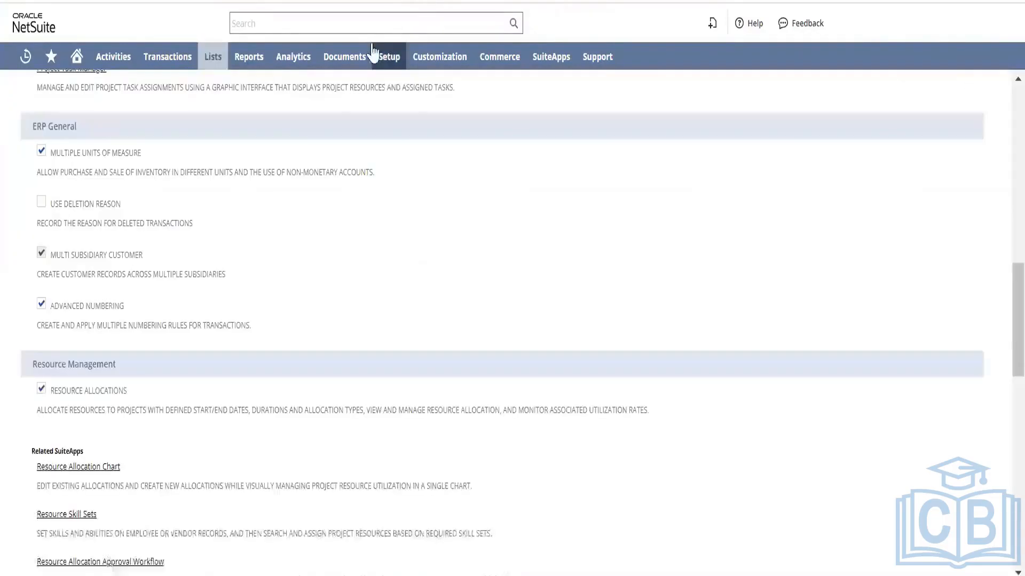
# Step: Enable Use Deletion Reason under the ERP General features and read its field help
pyautogui.moveTo(345, 57)
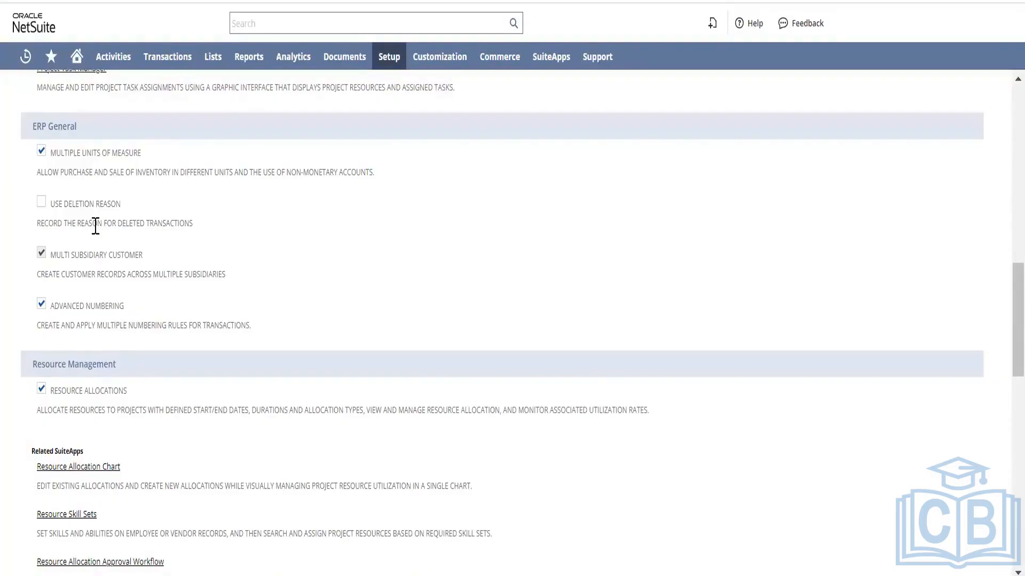
pyautogui.click(41, 202)
pyautogui.click(109, 201)
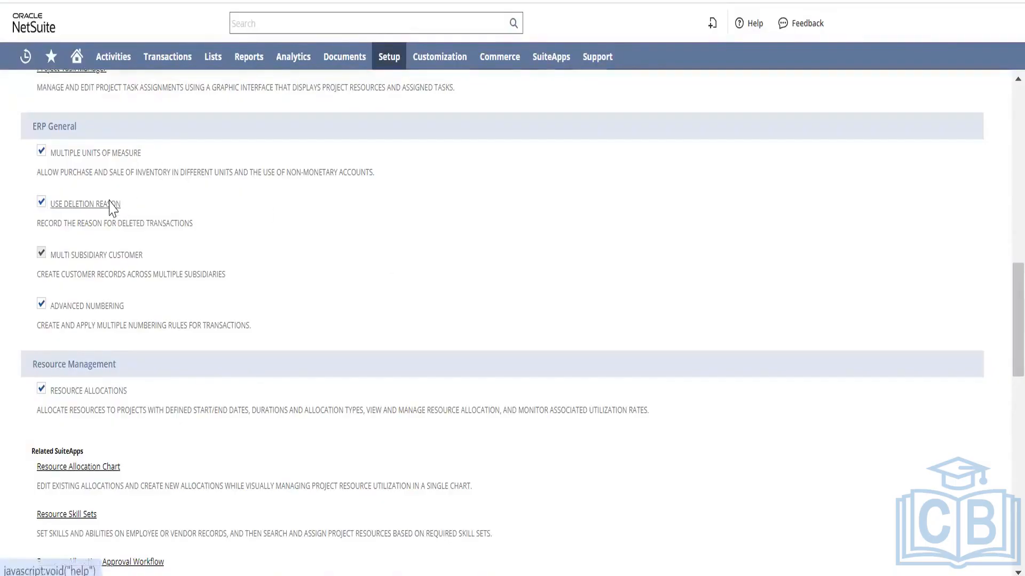
pyautogui.click(109, 206)
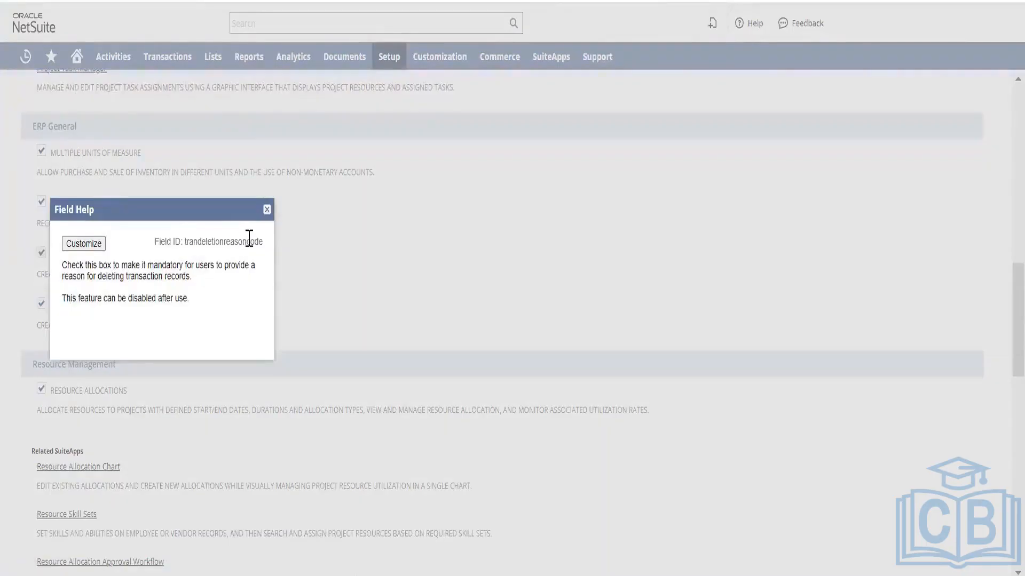
pyautogui.click(266, 208)
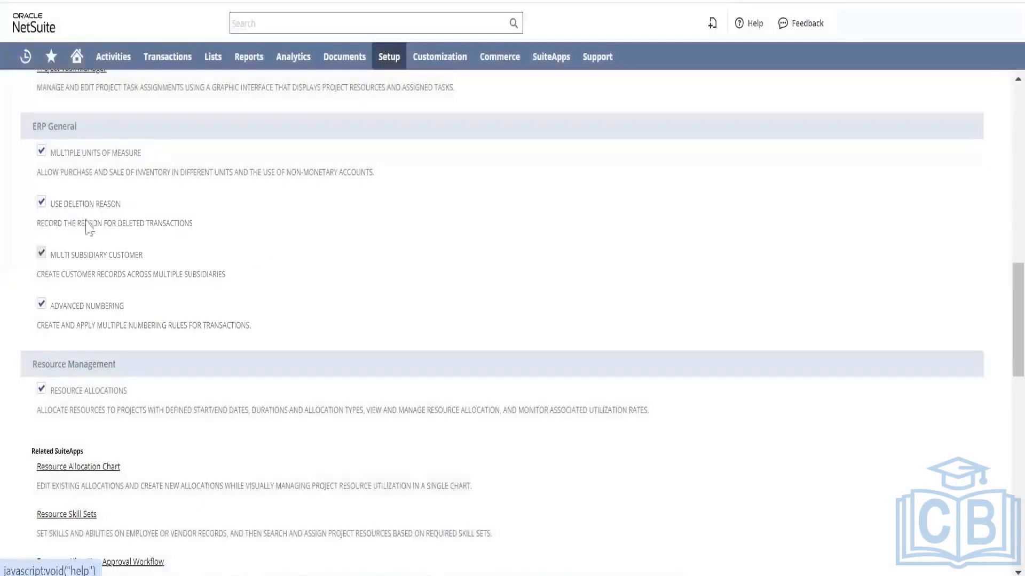
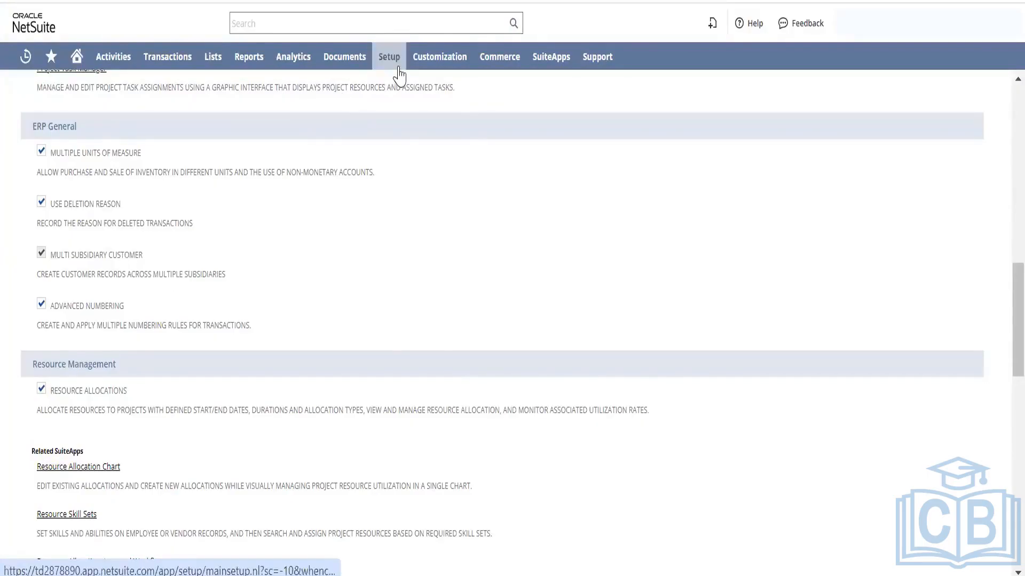
# Step: Open the company's Subsidiaries list in a separate browser tab
pyautogui.moveTo(390, 57)
pyautogui.moveTo(408, 112)
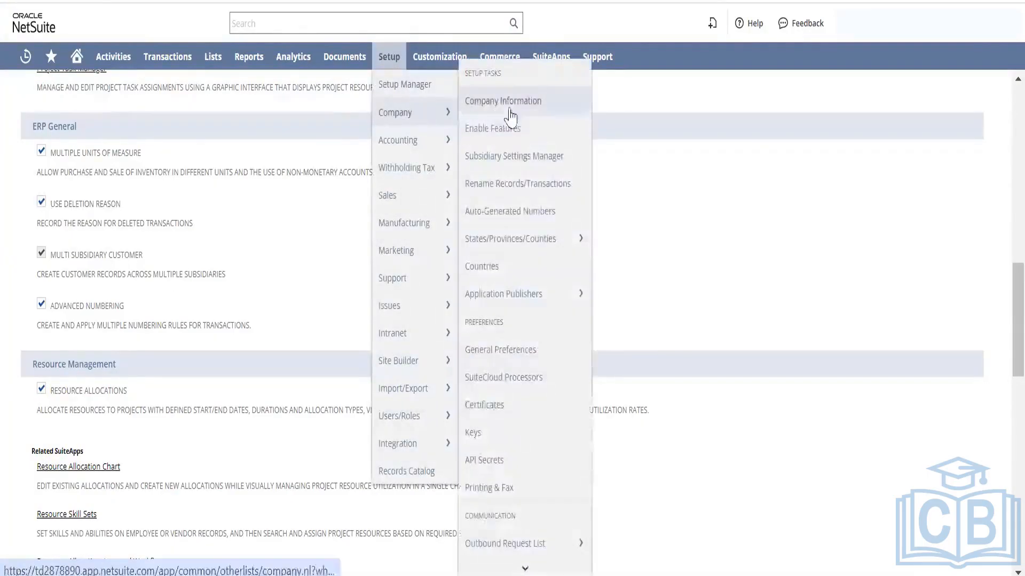
pyautogui.moveTo(538, 565)
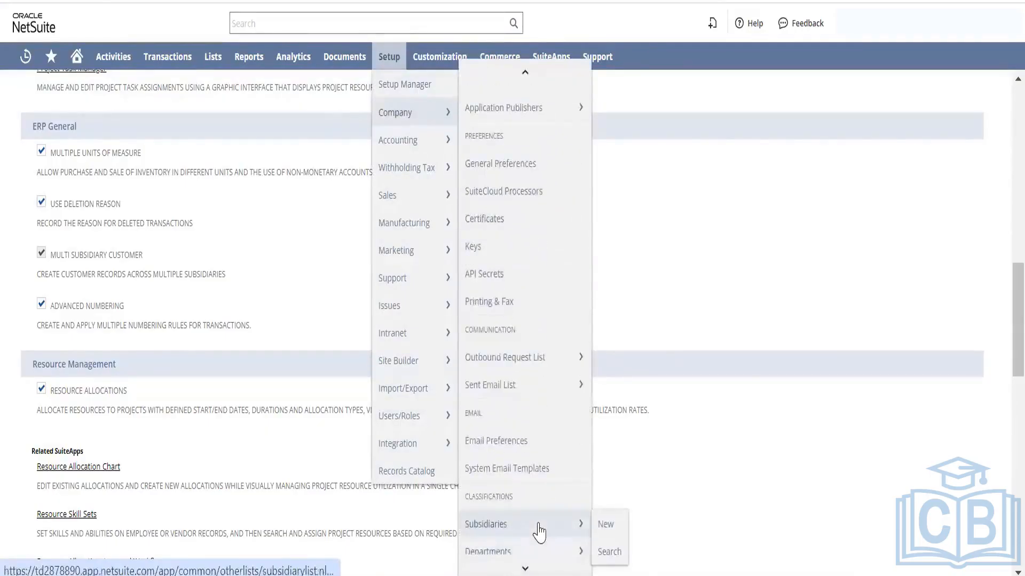
pyautogui.rightClick(539, 529)
pyautogui.click(603, 296)
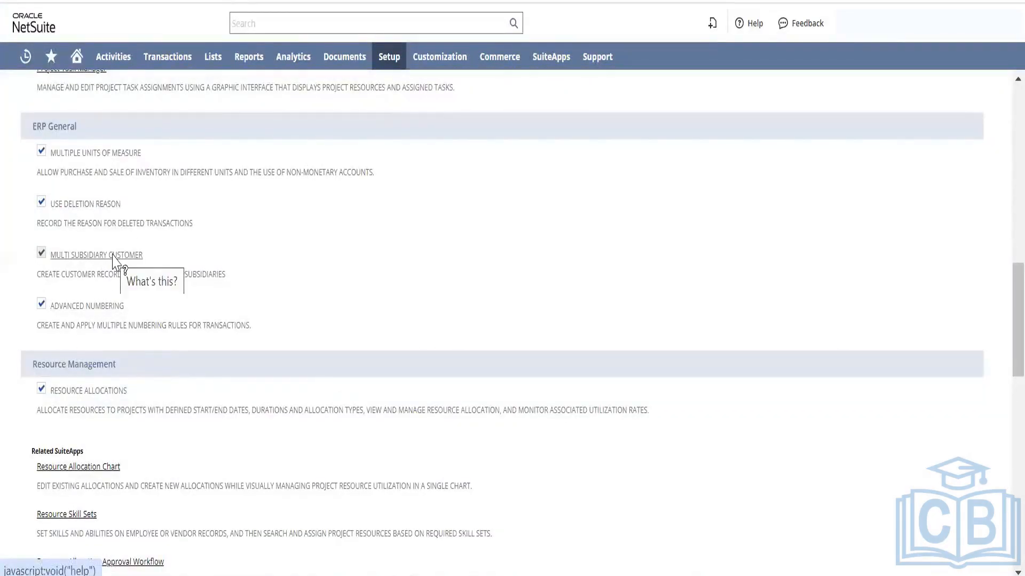
# Step: Open a new Customer record form from the Relationships lists in a separate browser tab
pyautogui.moveTo(216, 64)
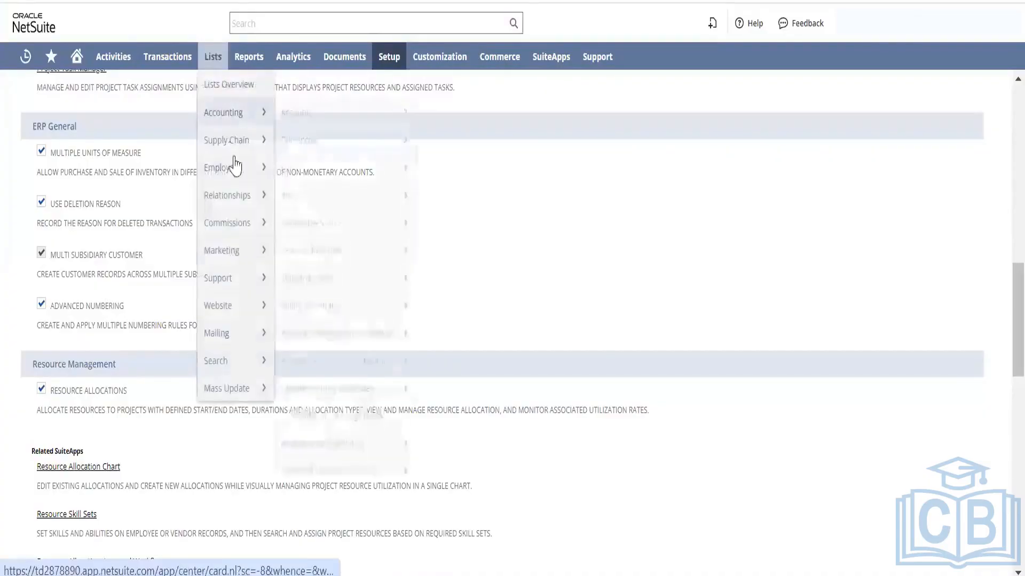
pyautogui.moveTo(243, 191)
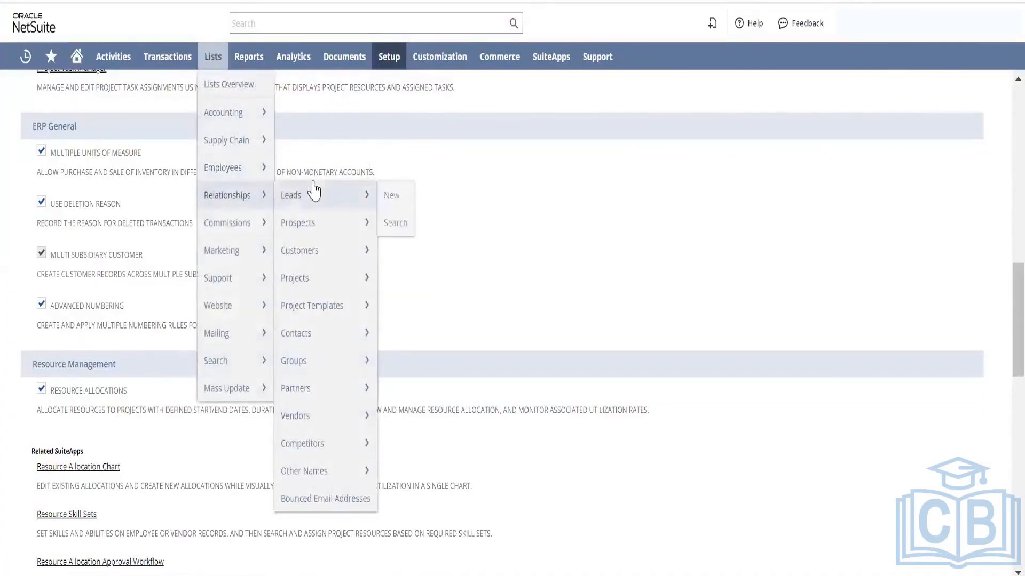
pyautogui.moveTo(343, 246)
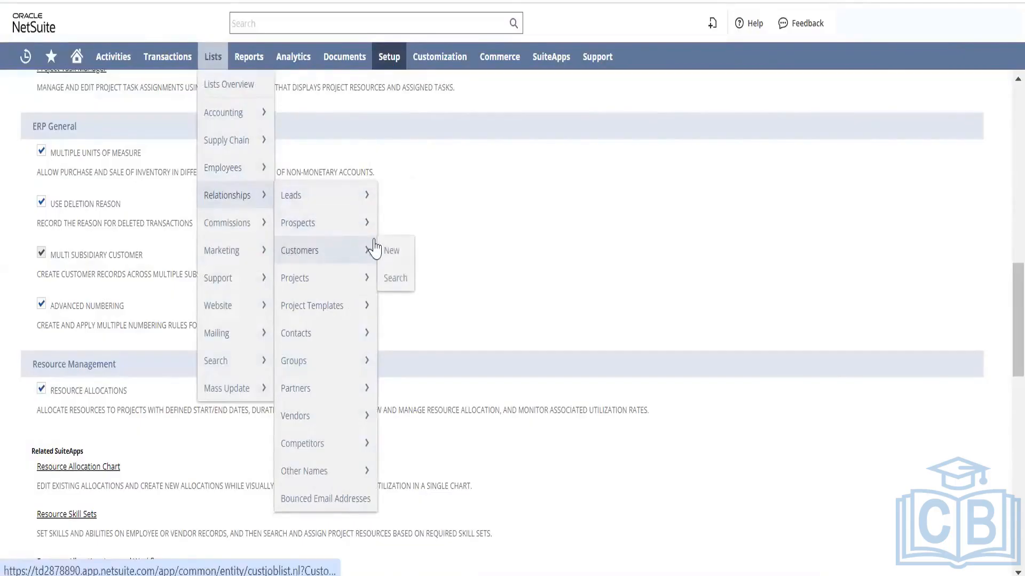
pyautogui.rightClick(389, 249)
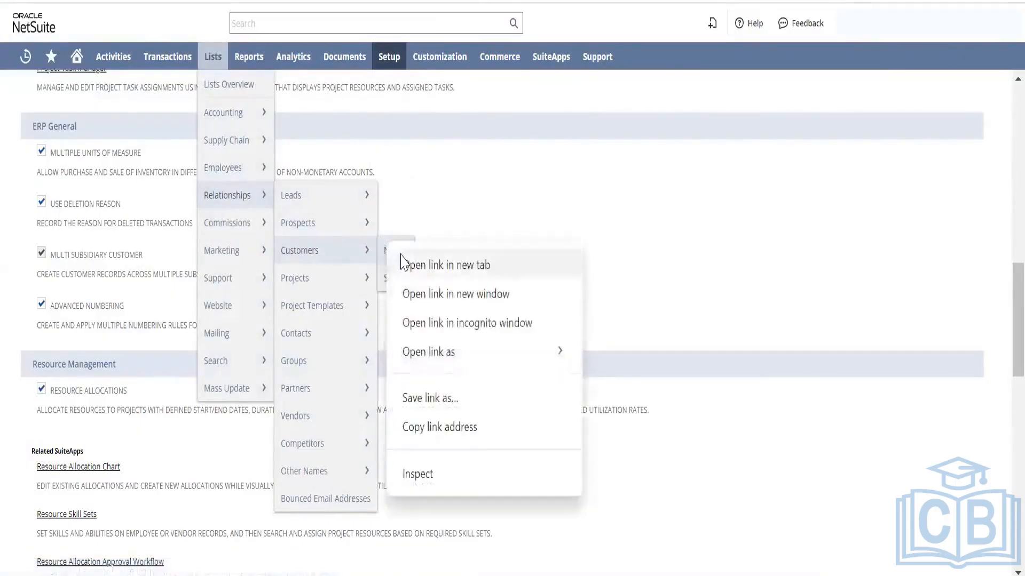
pyautogui.click(411, 257)
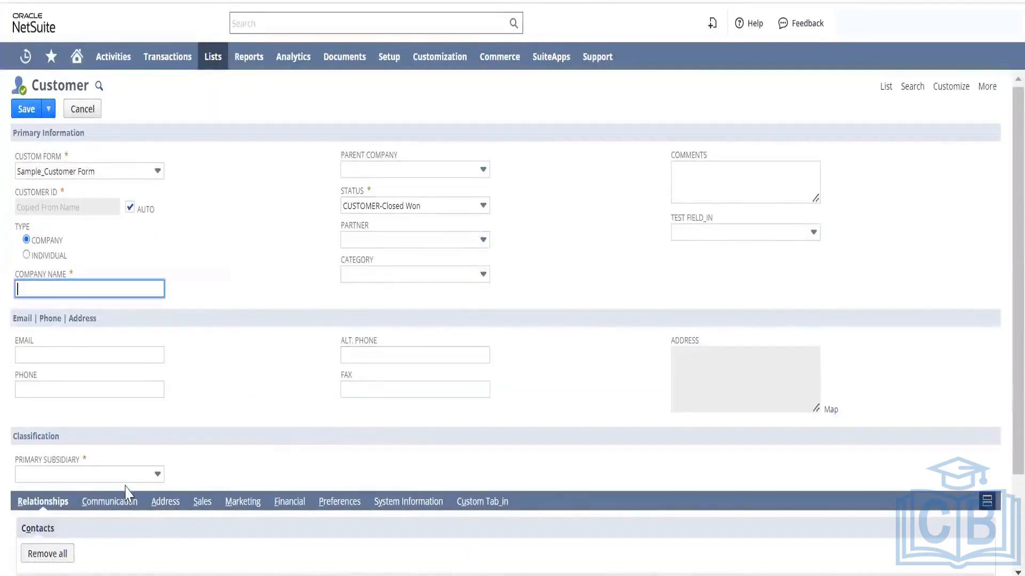
# Step: Look through the available Primary Subsidiary options on the new customer form without choosing one
pyautogui.click(136, 479)
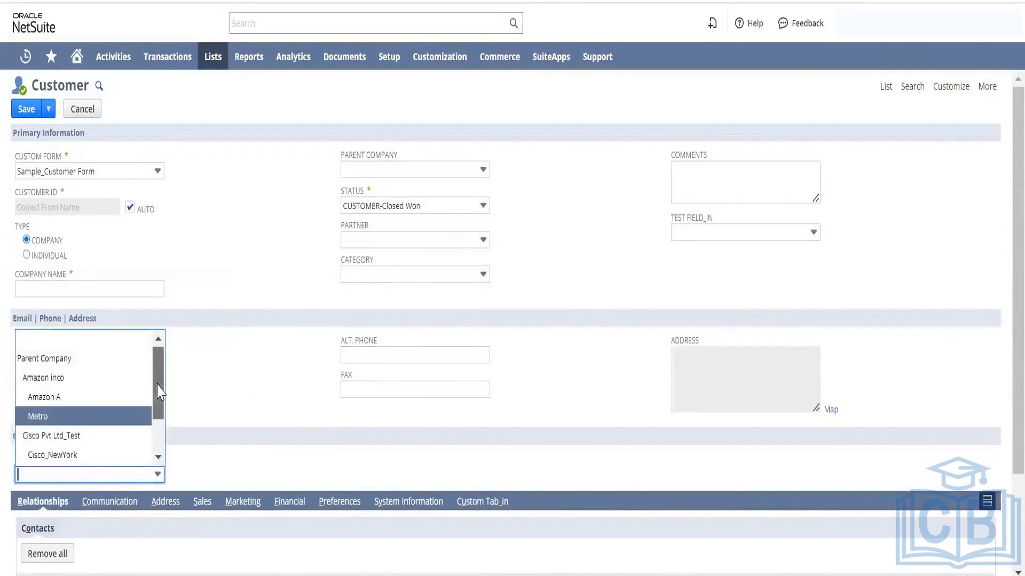
pyautogui.moveTo(156, 389); pyautogui.dragTo(163, 430)
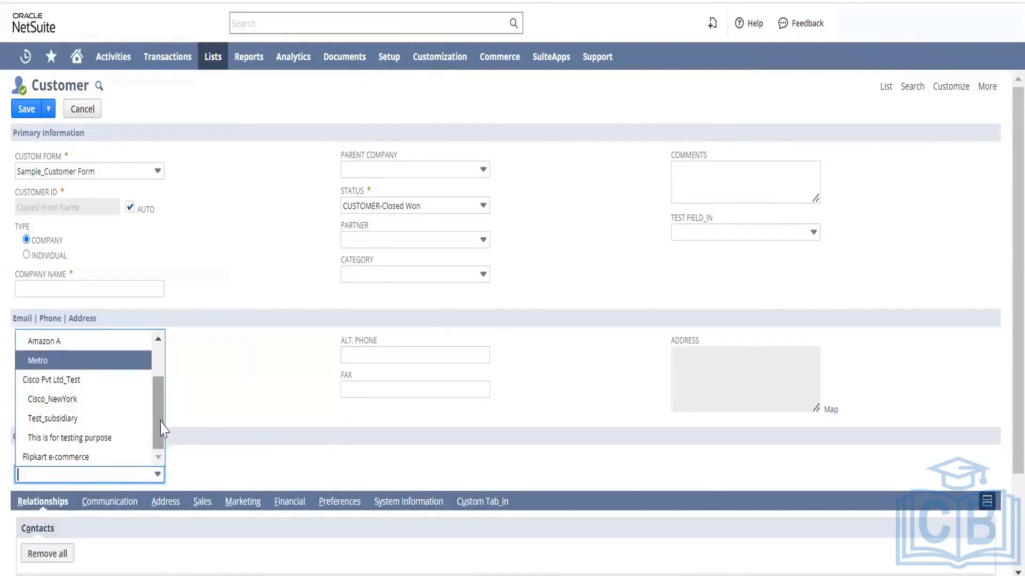
pyautogui.click(247, 386)
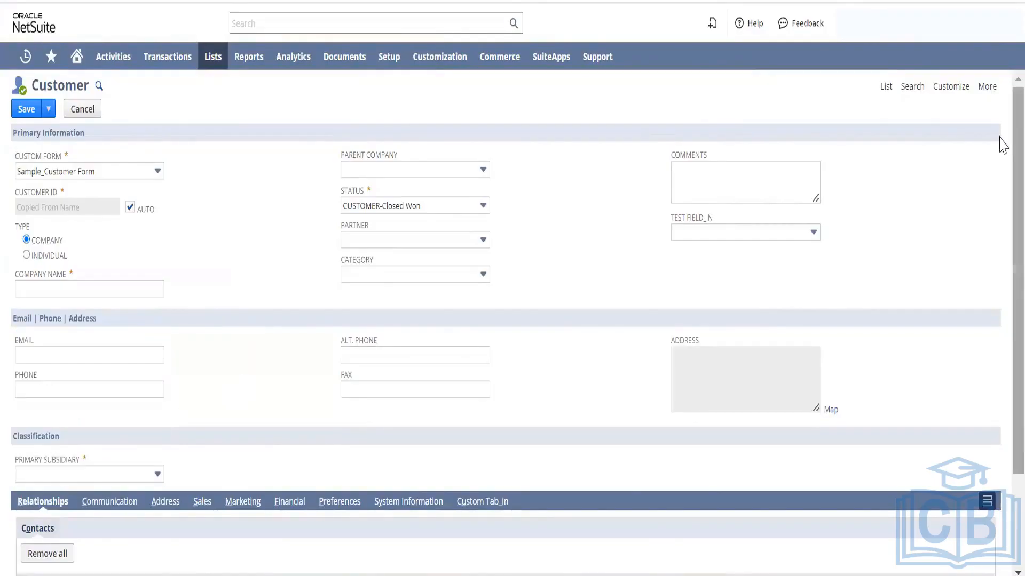
# Step: Switch the new customer's custom form to Standard Customer Form and look over its fields
pyautogui.moveTo(1000, 147); pyautogui.dragTo(1001, 102)
pyautogui.click(133, 171)
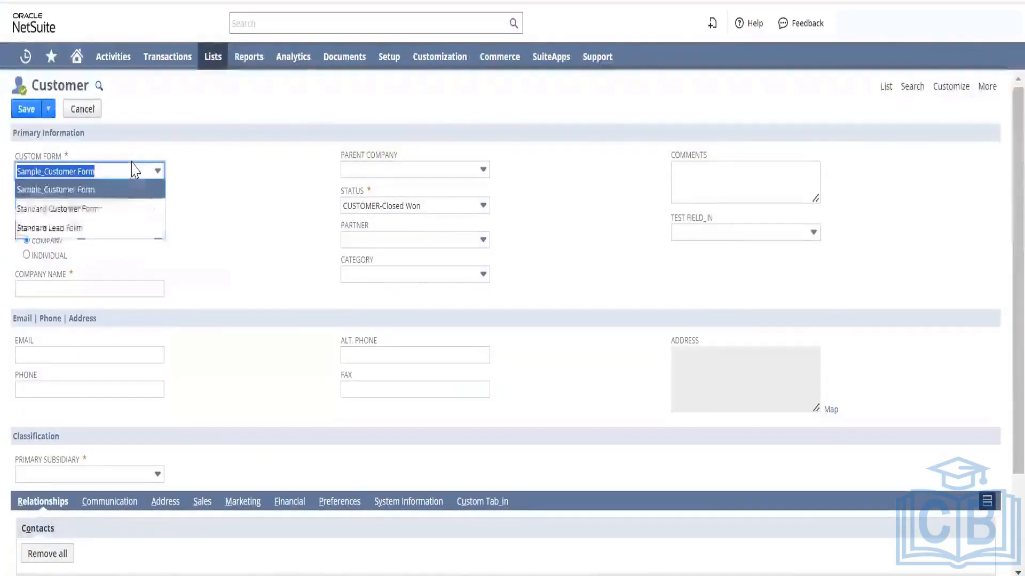
pyautogui.click(122, 209)
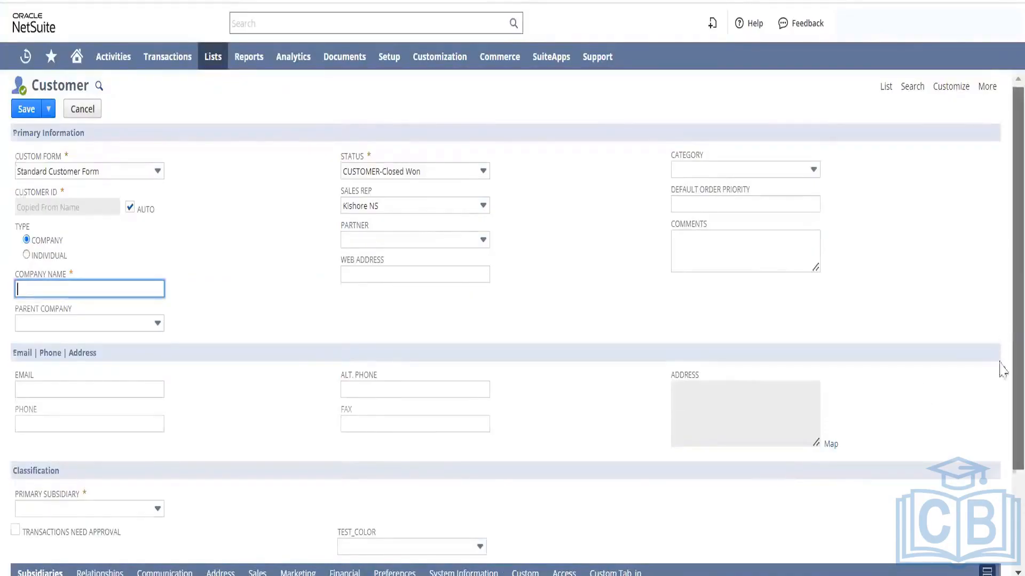
pyautogui.scroll(-3, 1000, 366)
pyautogui.scroll(3, 1000, 373)
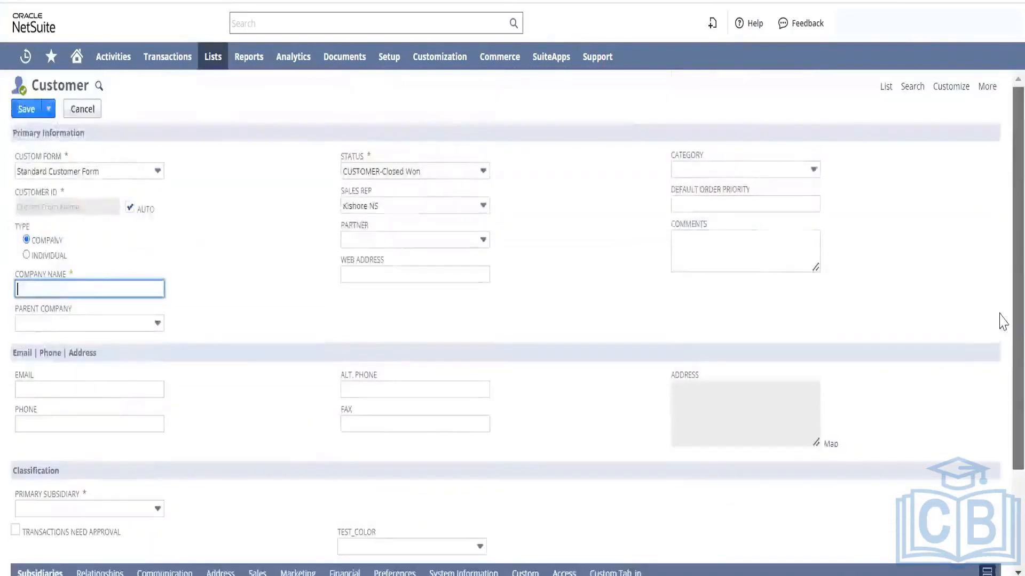
# Step: Set the new customer's Primary Subsidiary to Amazon inco
pyautogui.scroll(-3, 1001, 473)
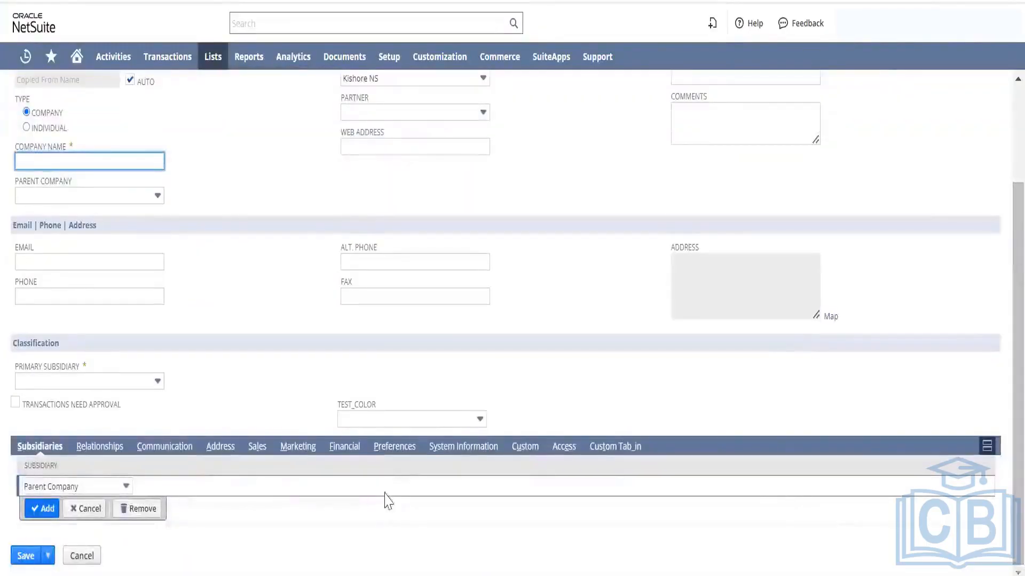
pyautogui.click(131, 381)
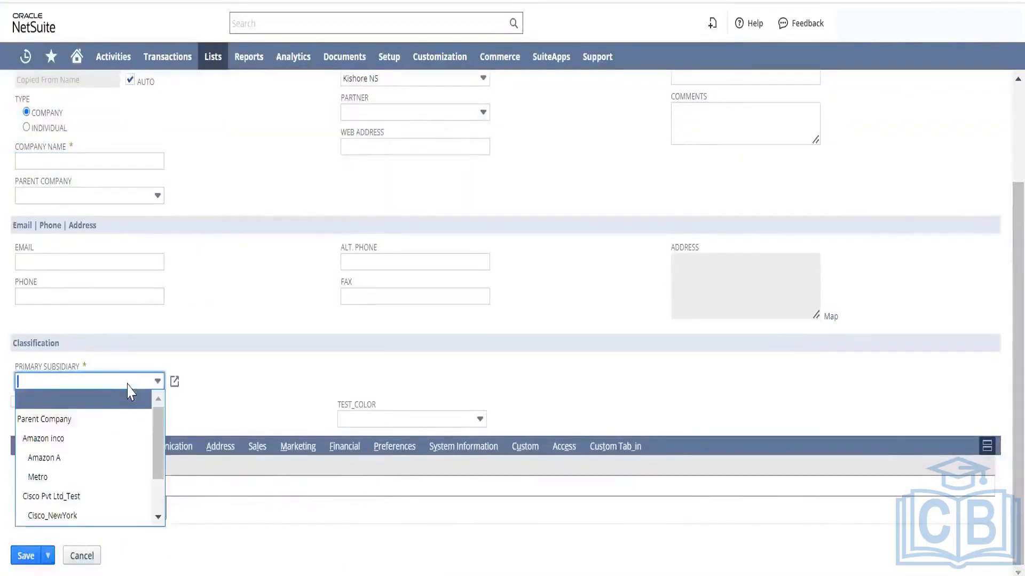
pyautogui.click(94, 437)
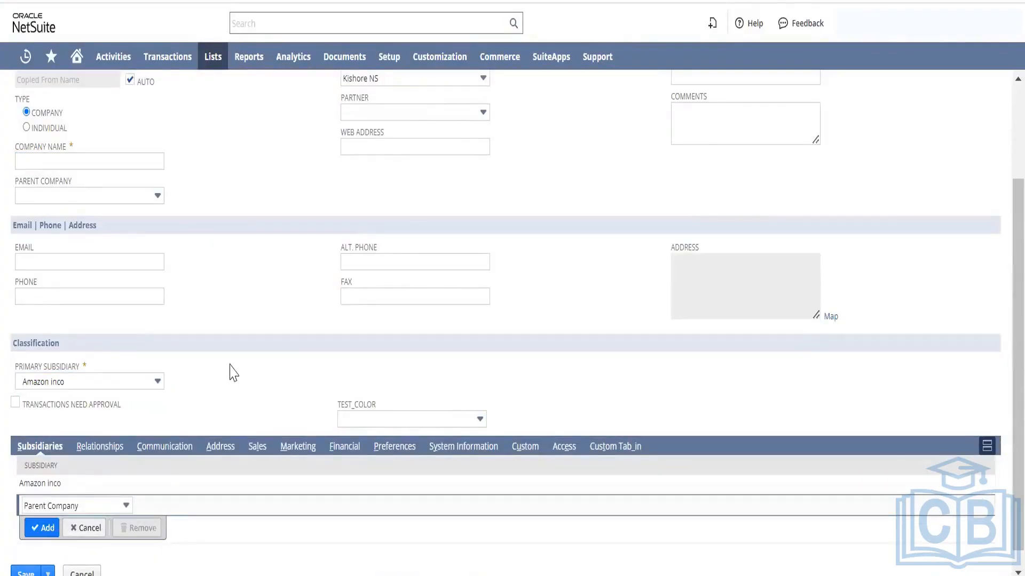
# Step: Add Cisco_NewYork and Test_subsidiary as additional subsidiaries of the new customer
pyautogui.click(107, 506)
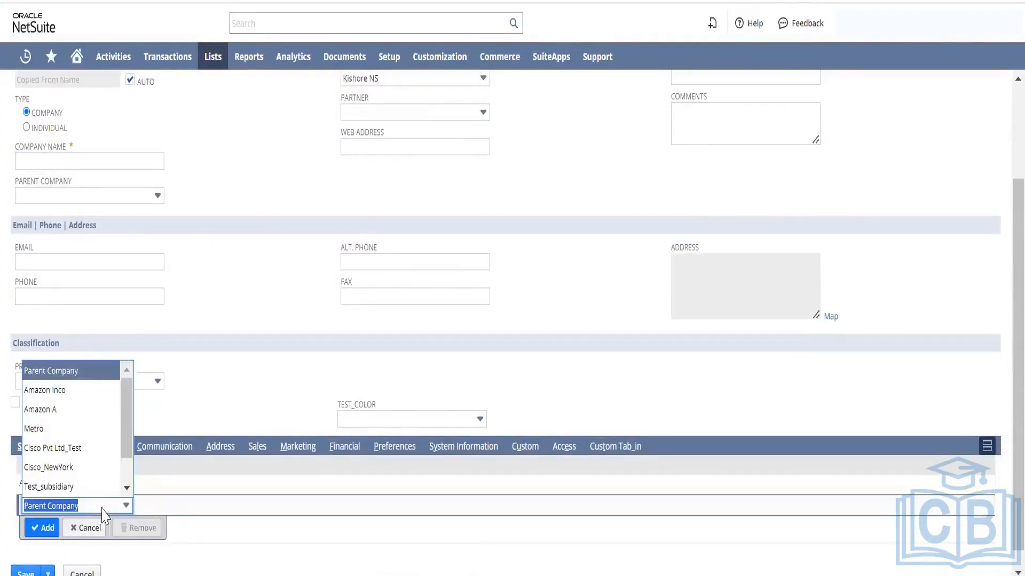
pyautogui.click(102, 468)
pyautogui.click(41, 528)
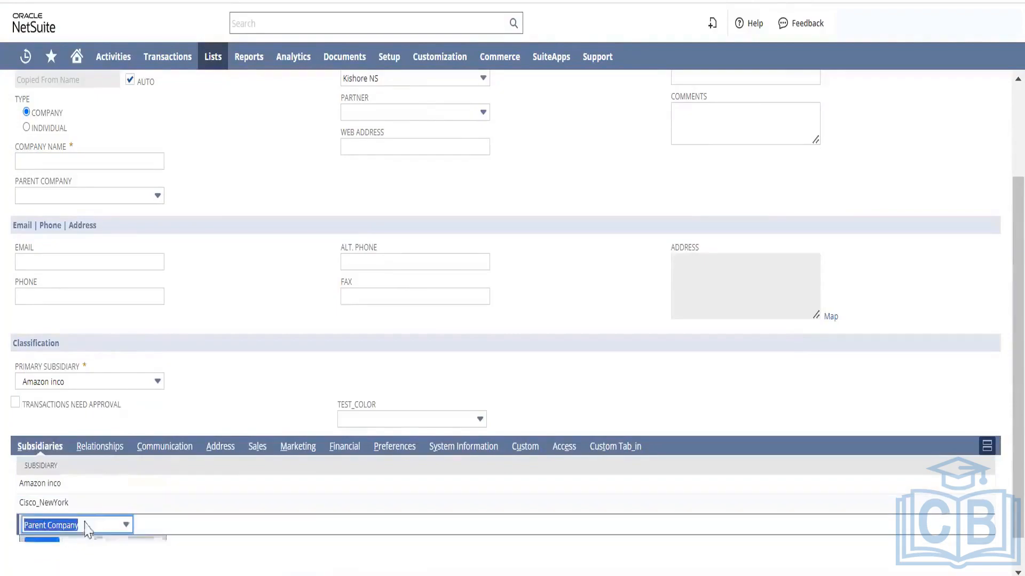
pyautogui.click(99, 527)
pyautogui.click(100, 499)
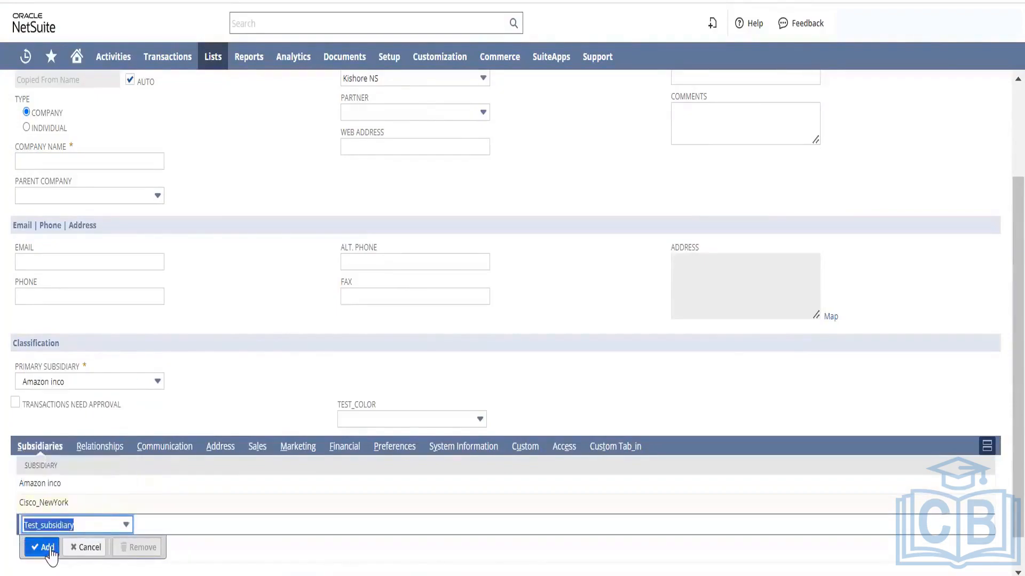
pyautogui.click(48, 550)
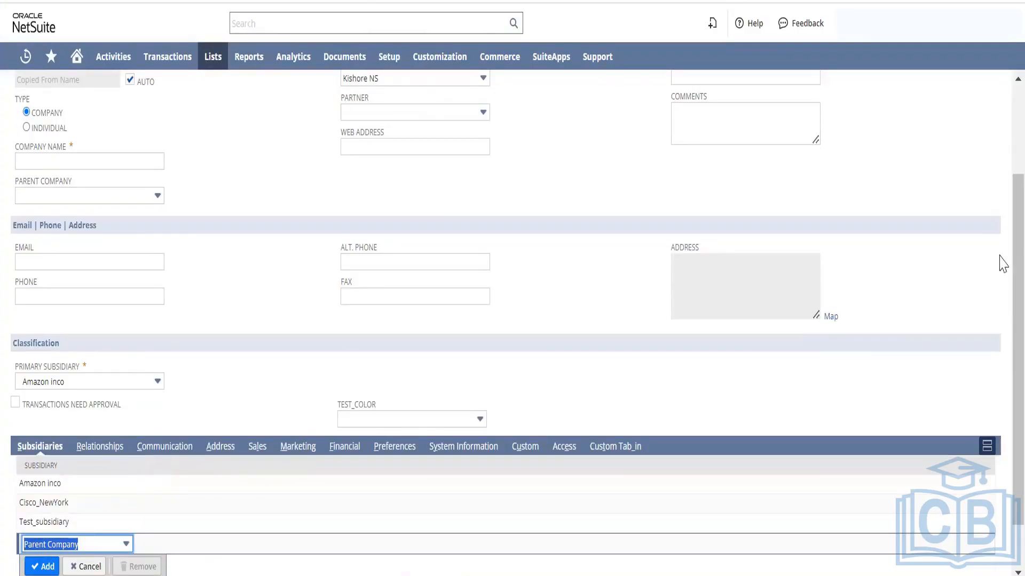
# Step: Review the customer's assigned subsidiaries and leave the form, discarding the unsaved record
pyautogui.scroll(-1, 1002, 277)
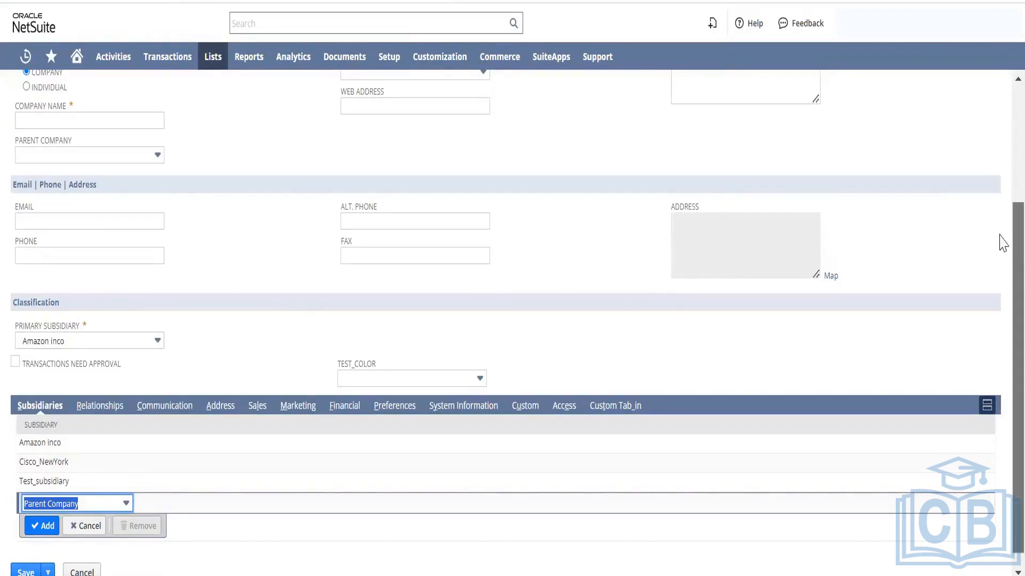
pyautogui.scroll(2, 1002, 161)
pyautogui.scroll(-2, 999, 246)
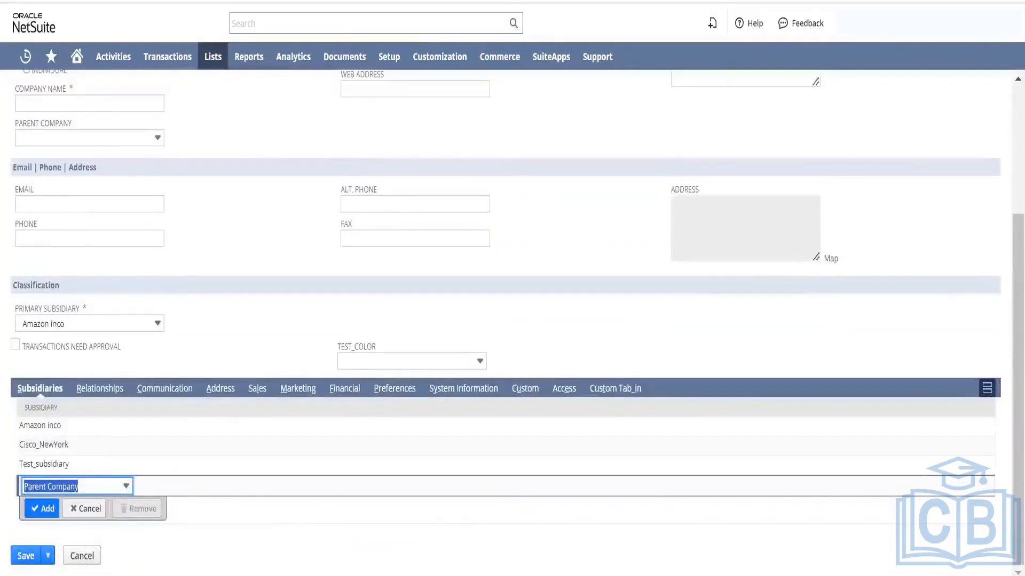
pyautogui.hotkey('alt', 'Left')
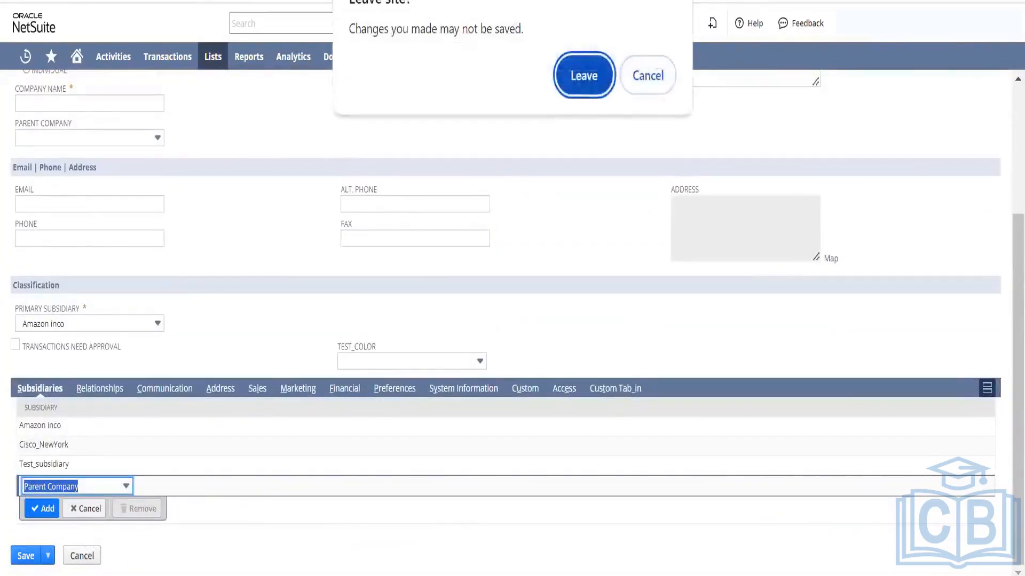
pyautogui.click(584, 75)
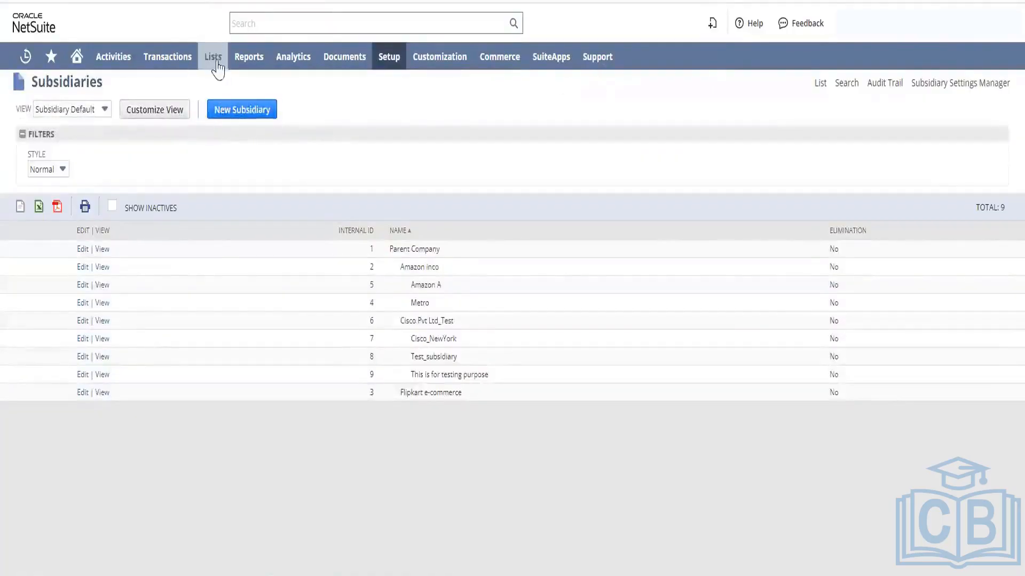
# Step: Open another new Customer record in a separate browser tab and set its custom form to Standard Customer Form
pyautogui.moveTo(216, 64)
pyautogui.moveTo(235, 196)
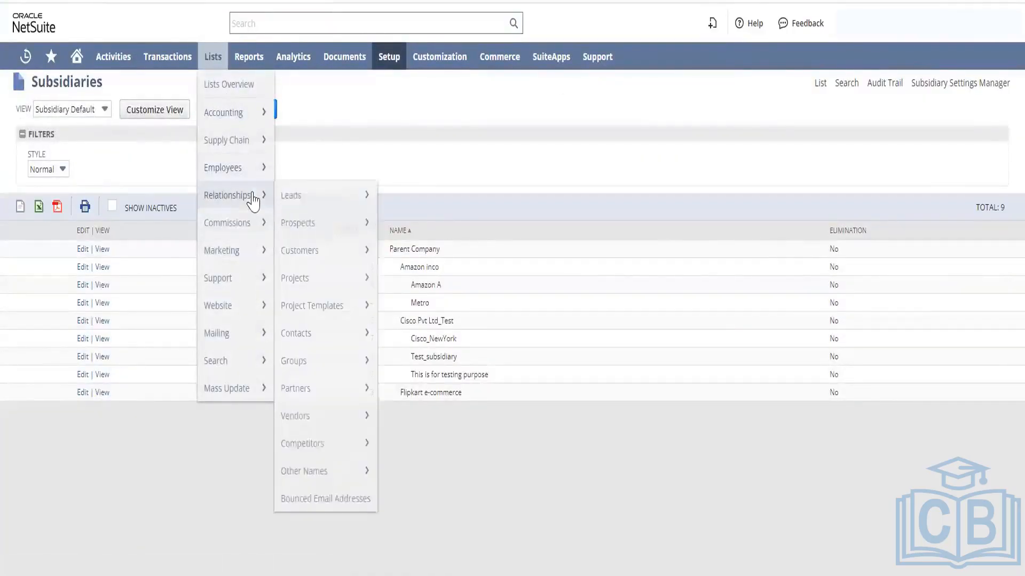
pyautogui.moveTo(316, 201)
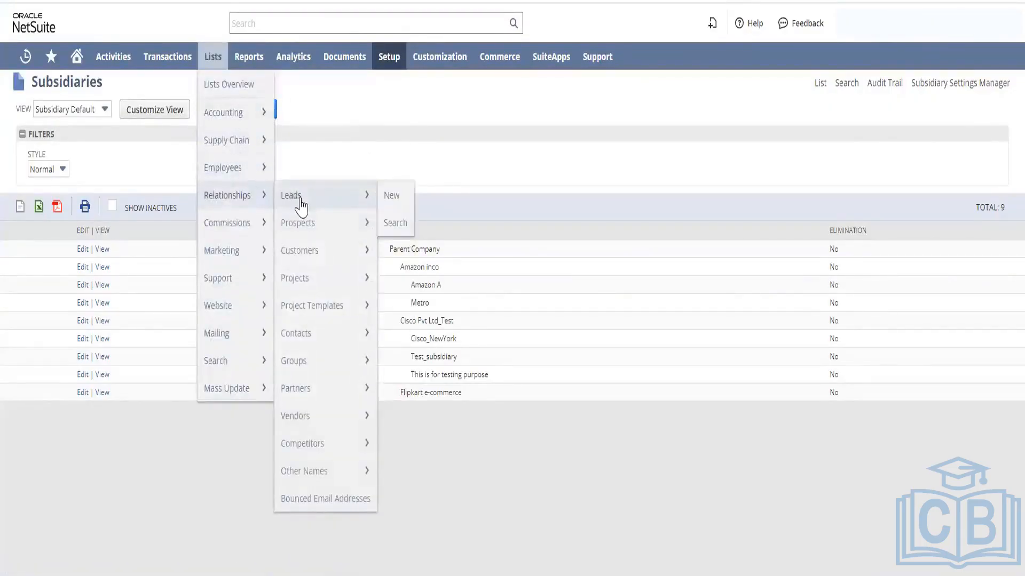
pyautogui.moveTo(336, 251)
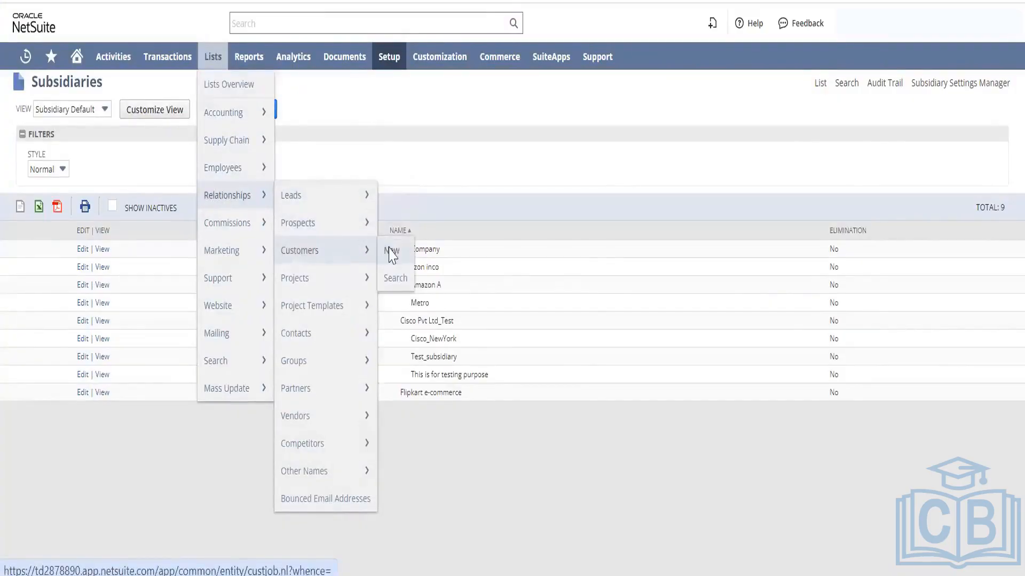
pyautogui.rightClick(391, 255)
pyautogui.click(417, 258)
pyautogui.moveTo(439, 56)
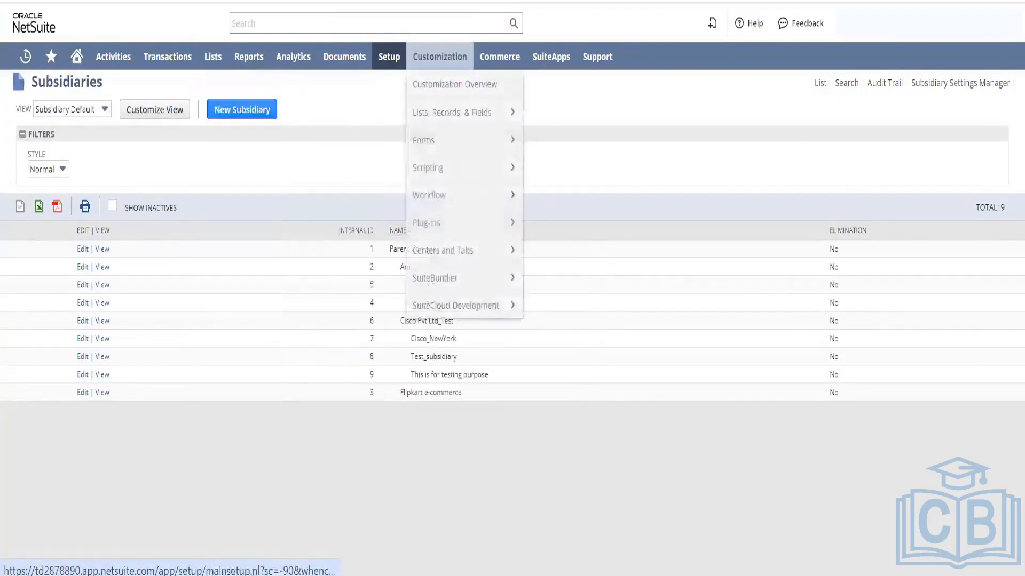
pyautogui.hotkey('ctrl', 'Tab')
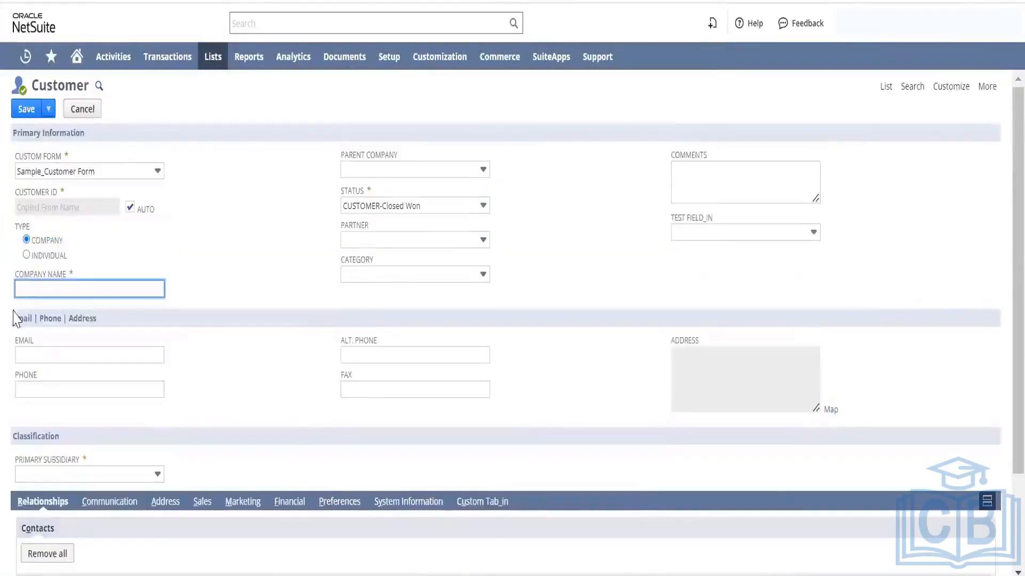
pyautogui.click(104, 171)
pyautogui.click(89, 209)
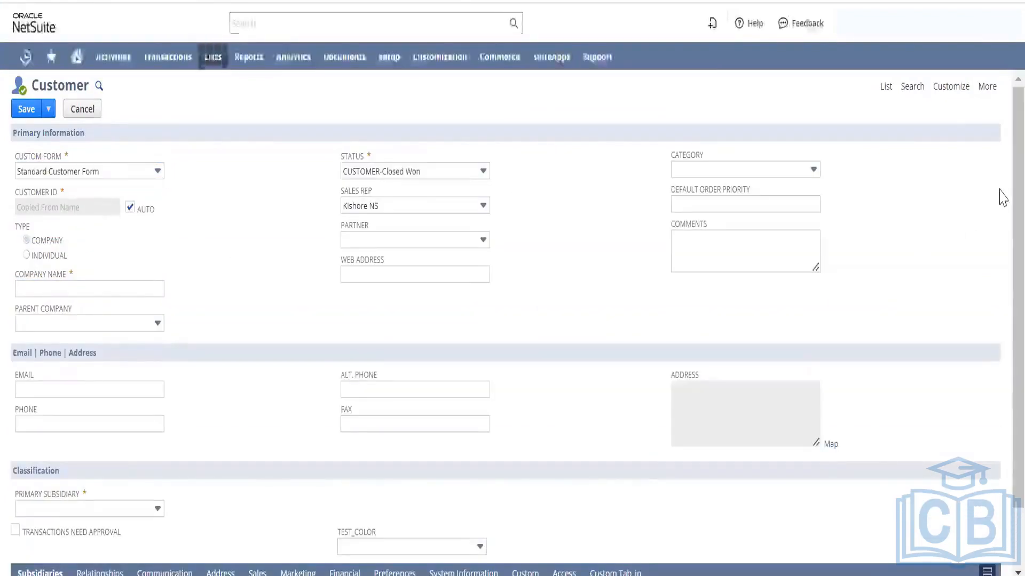
# Step: Set the new customer's primary subsidiary to Amazon inco and review the Subsidiaries sublist
pyautogui.scroll(-2, 1003, 270)
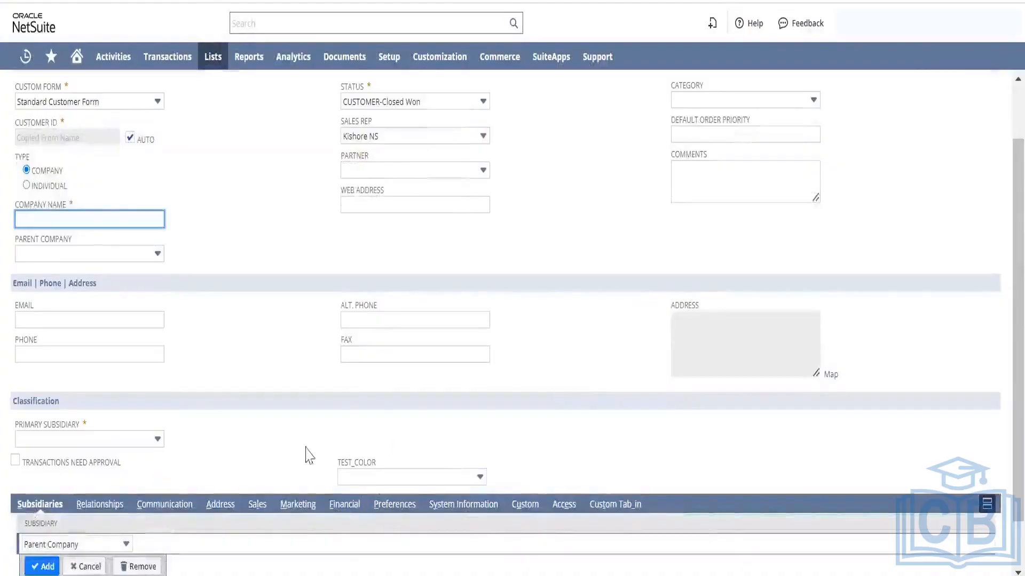
pyautogui.click(143, 442)
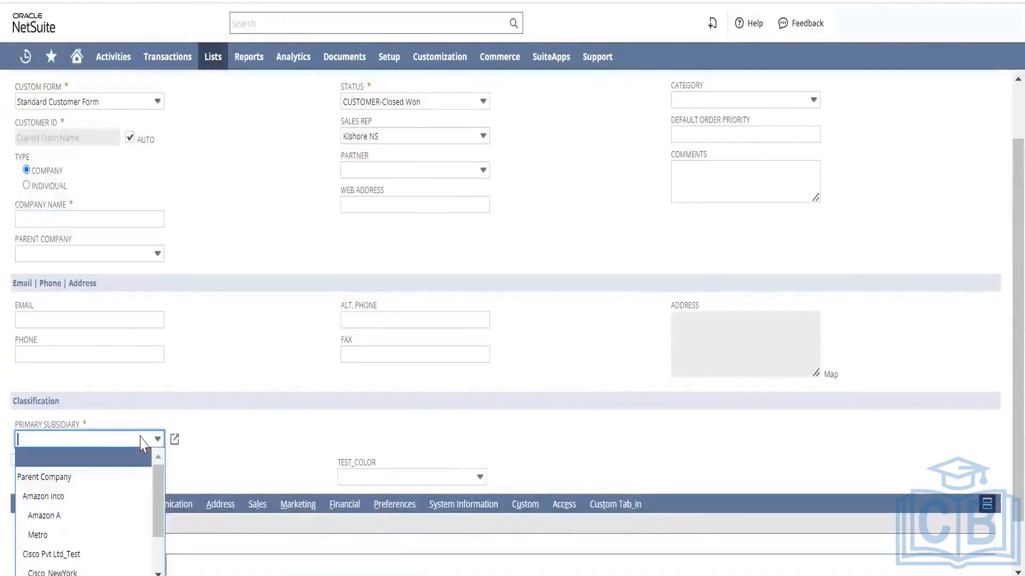
pyautogui.click(105, 505)
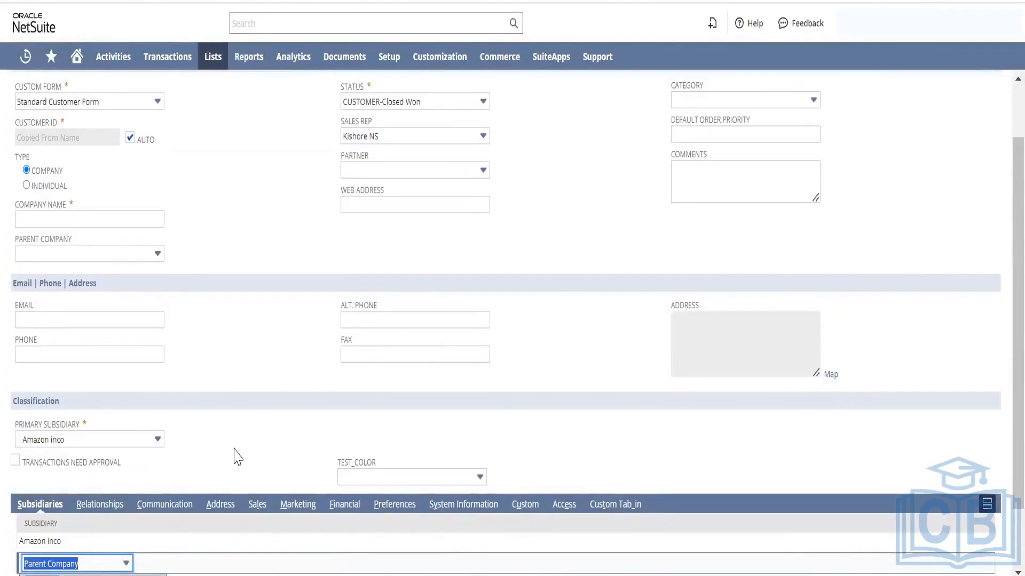
pyautogui.scroll(-2, 1004, 388)
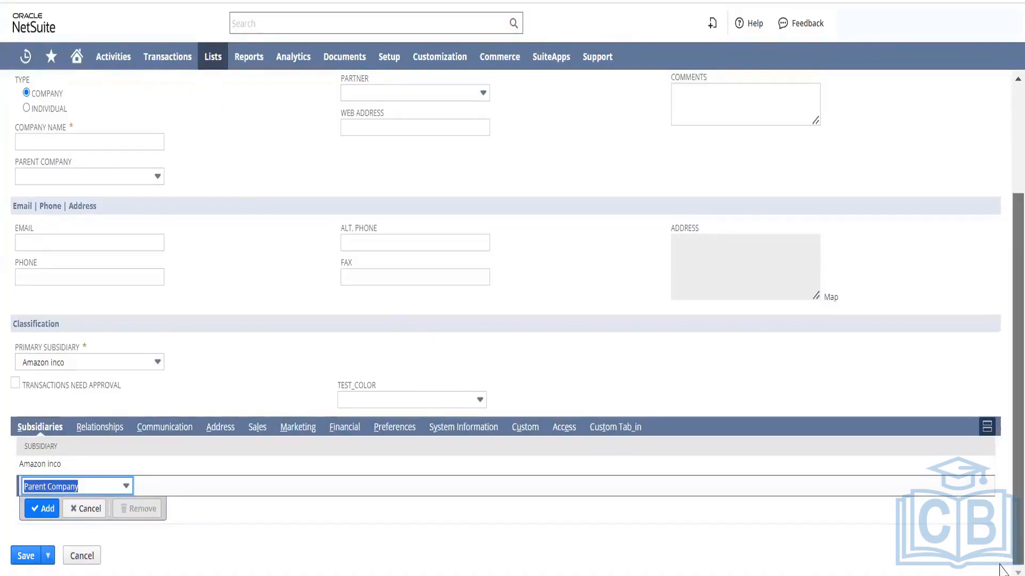
pyautogui.scroll(1, 1001, 491)
pyautogui.scroll(3, 1002, 492)
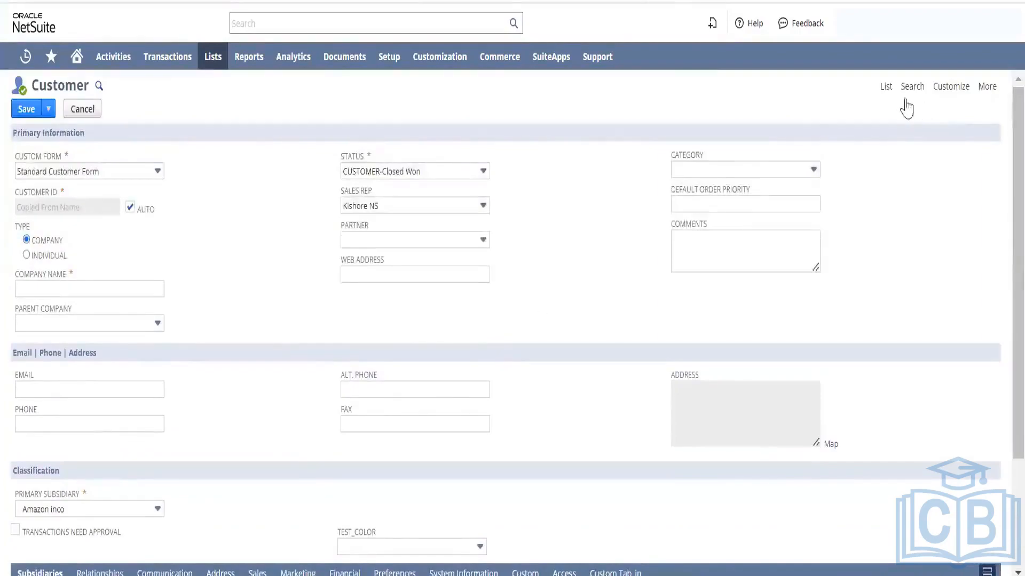
# Step: Open the customer list, change its stage filter, and open the sky zone customer record for editing
pyautogui.click(885, 91)
pyautogui.click(583, 87)
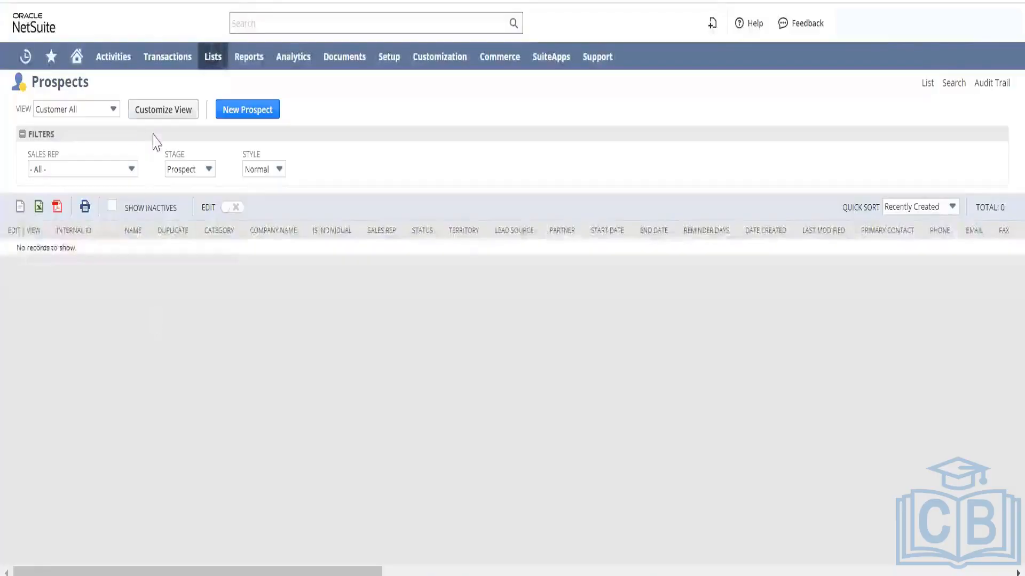
pyautogui.click(210, 169)
pyautogui.click(206, 183)
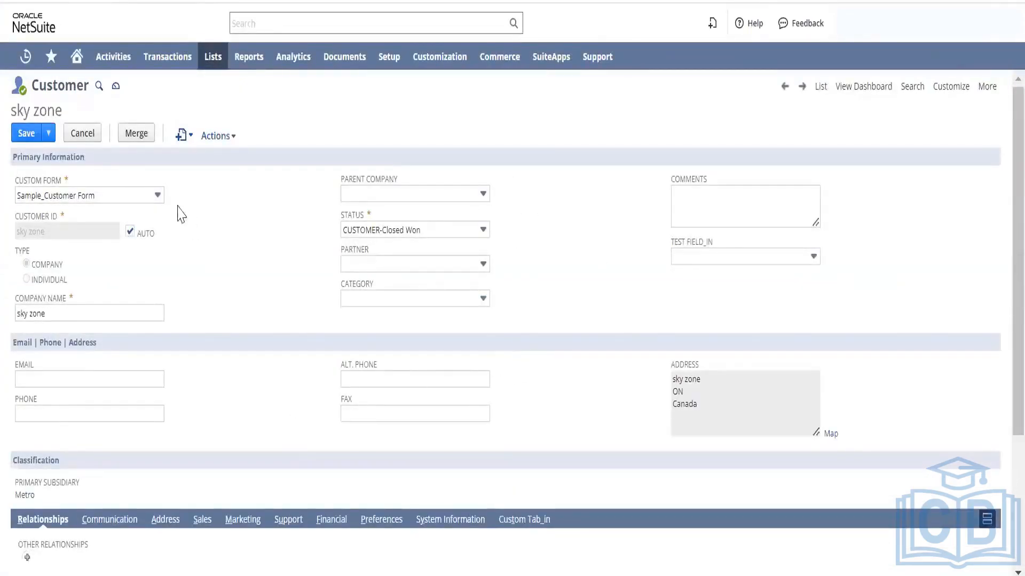
# Step: Using the Standard Customer Form, add Amazon A to sky zone's subsidiaries and save the record
pyautogui.click(154, 198)
pyautogui.click(124, 234)
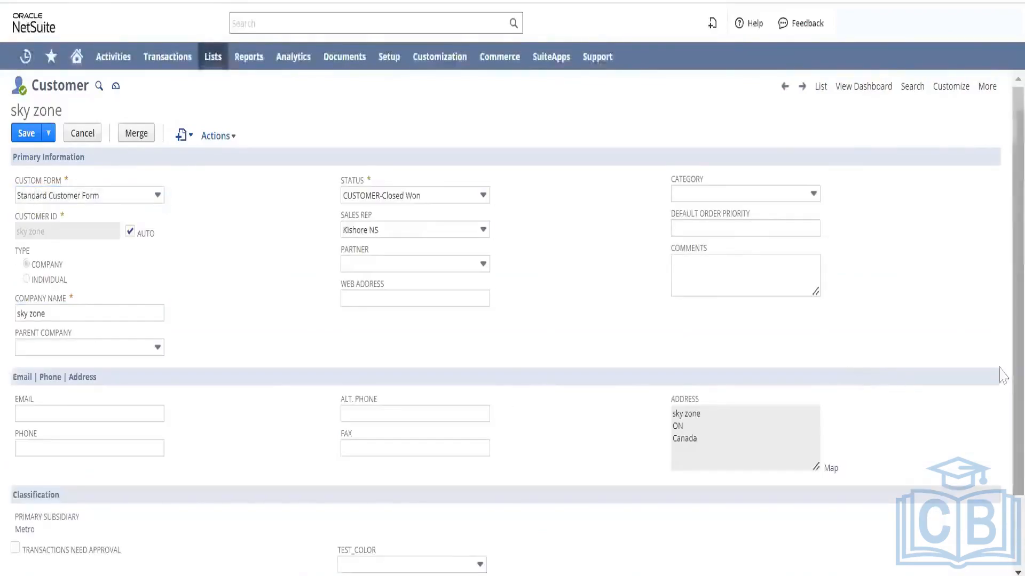
pyautogui.scroll(-2, 934, 378)
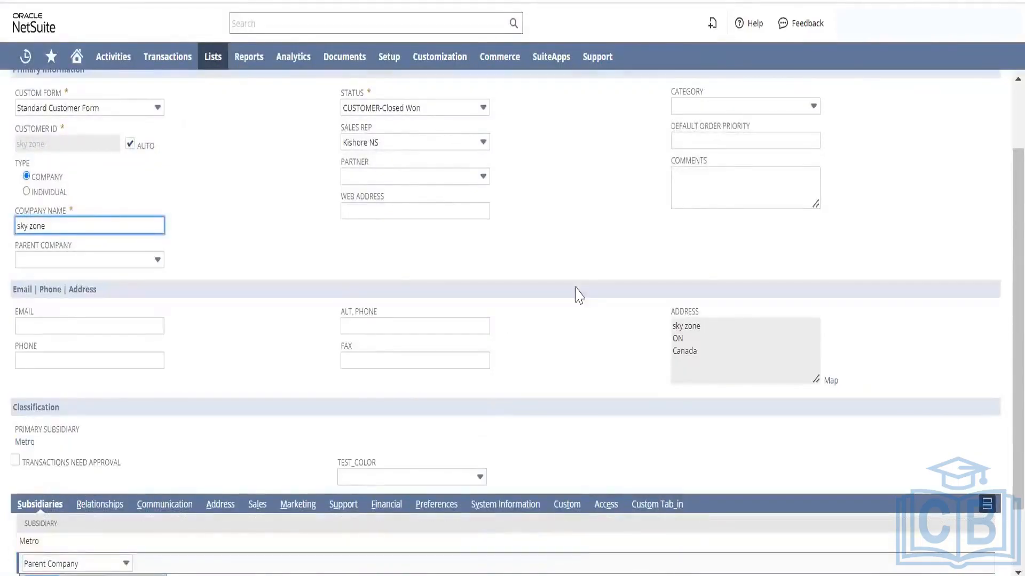
pyautogui.scroll(-2, 135, 418)
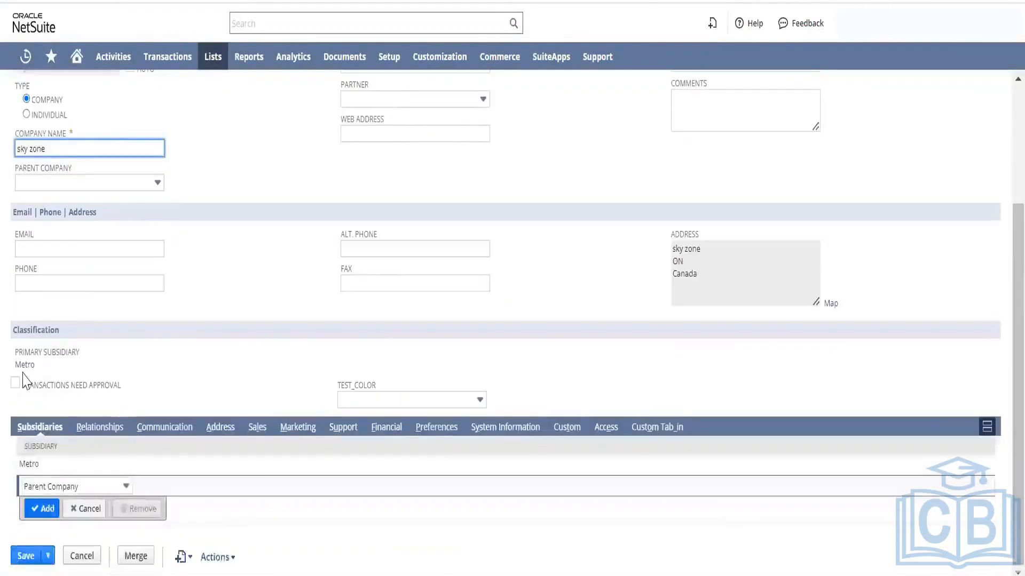
pyautogui.click(80, 487)
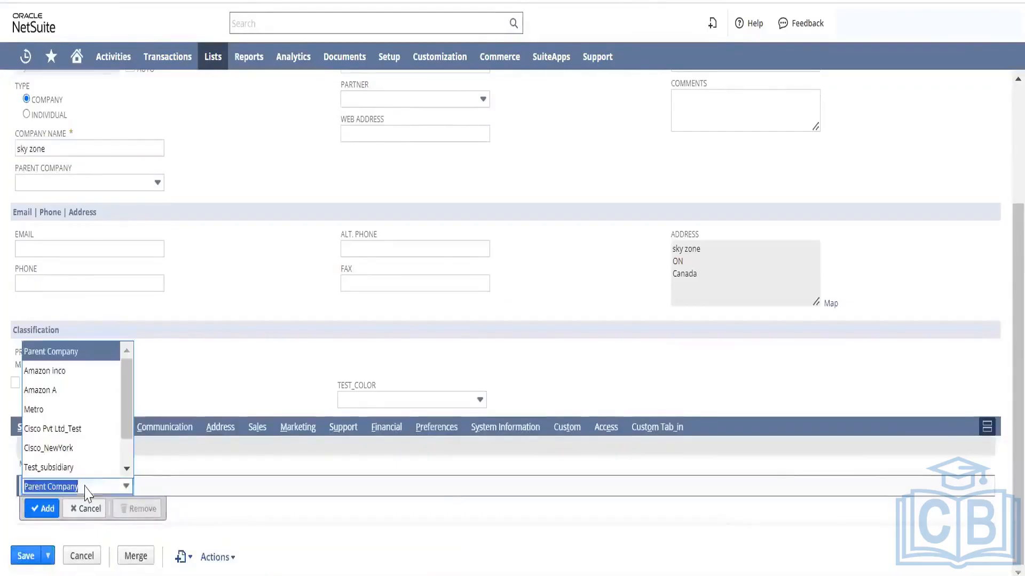
pyautogui.click(80, 391)
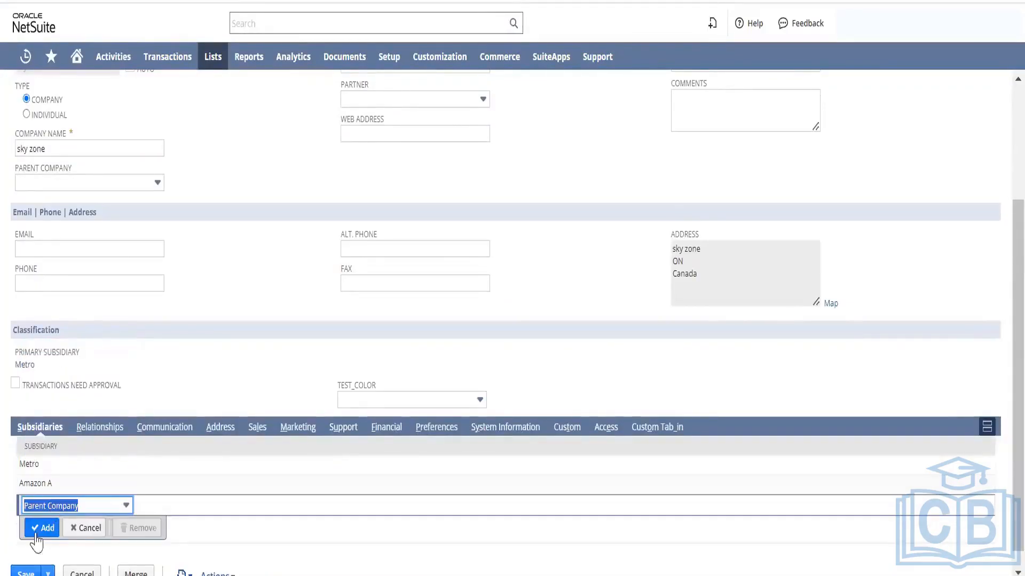
pyautogui.click(26, 568)
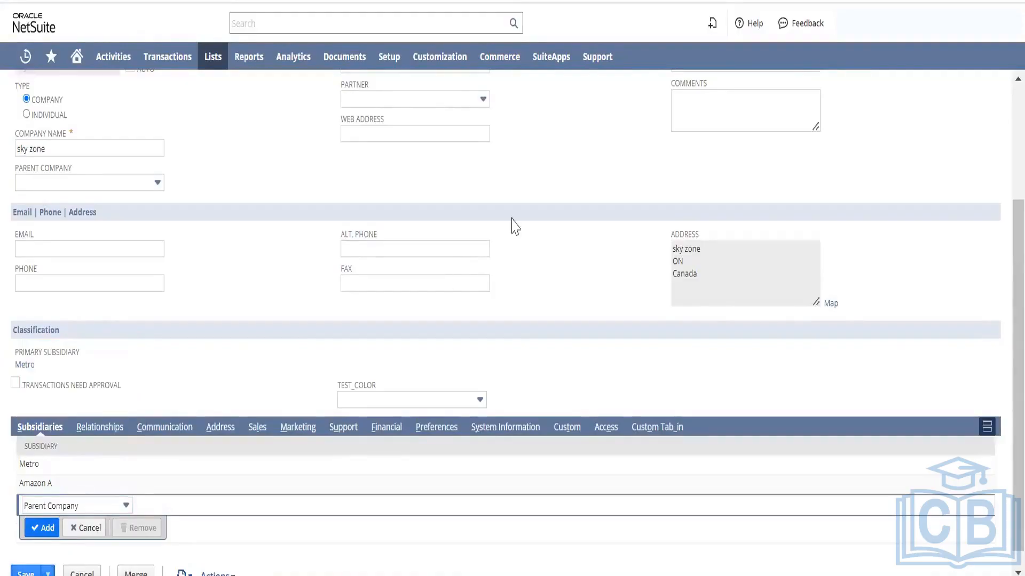
pyautogui.moveTo(1014, 234); pyautogui.dragTo(1013, 70)
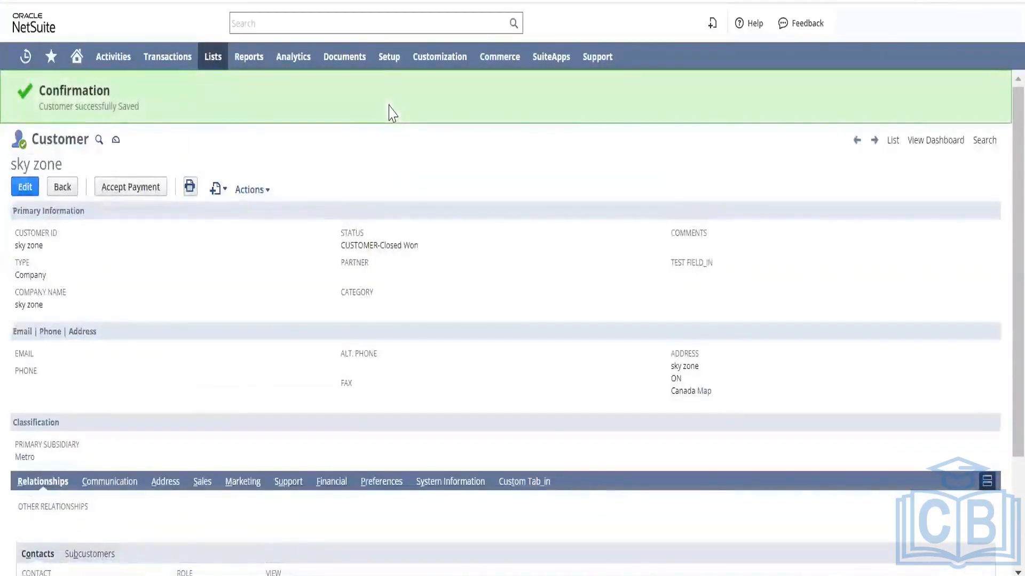
# Step: Open a new sales order form in a separate browser tab and dismiss its greeting alerts
pyautogui.moveTo(176, 60)
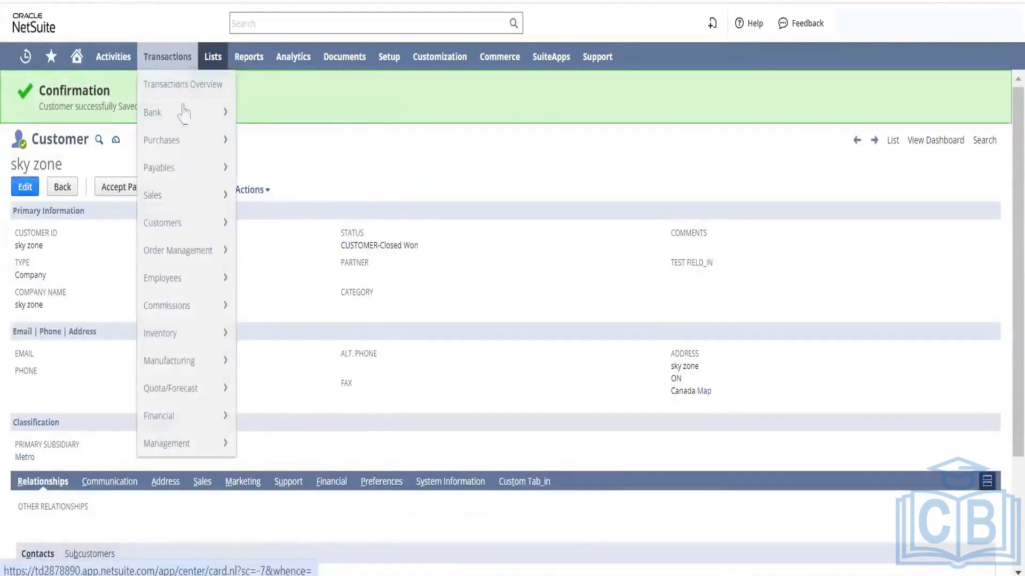
pyautogui.moveTo(184, 140)
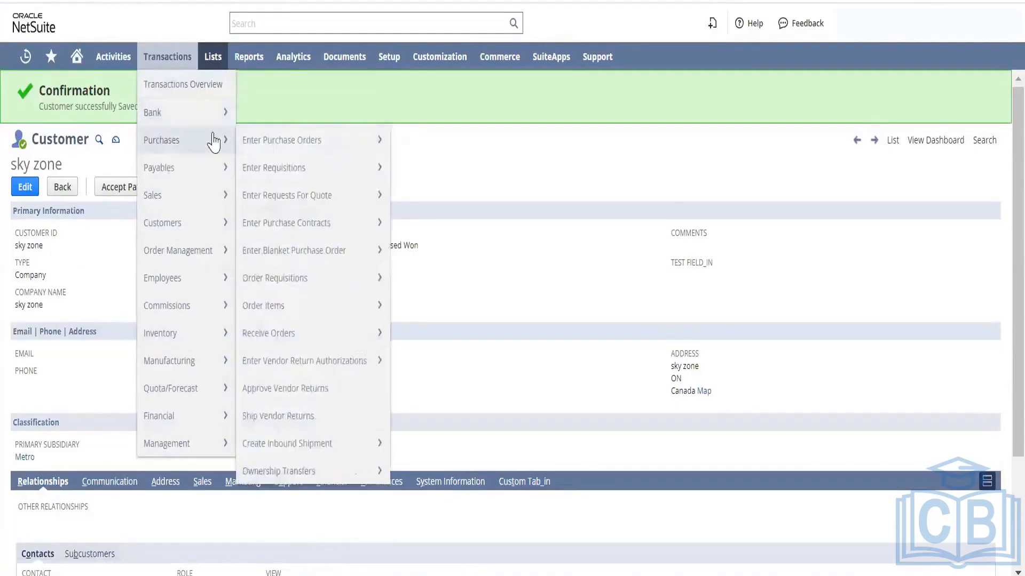
pyautogui.moveTo(201, 198)
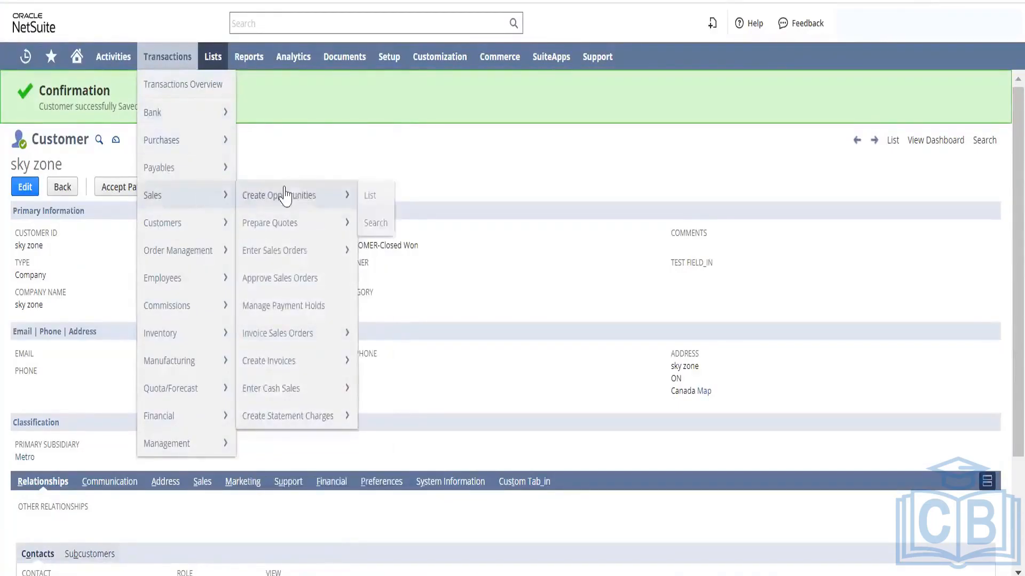
pyautogui.moveTo(293, 224)
pyautogui.rightClick(303, 248)
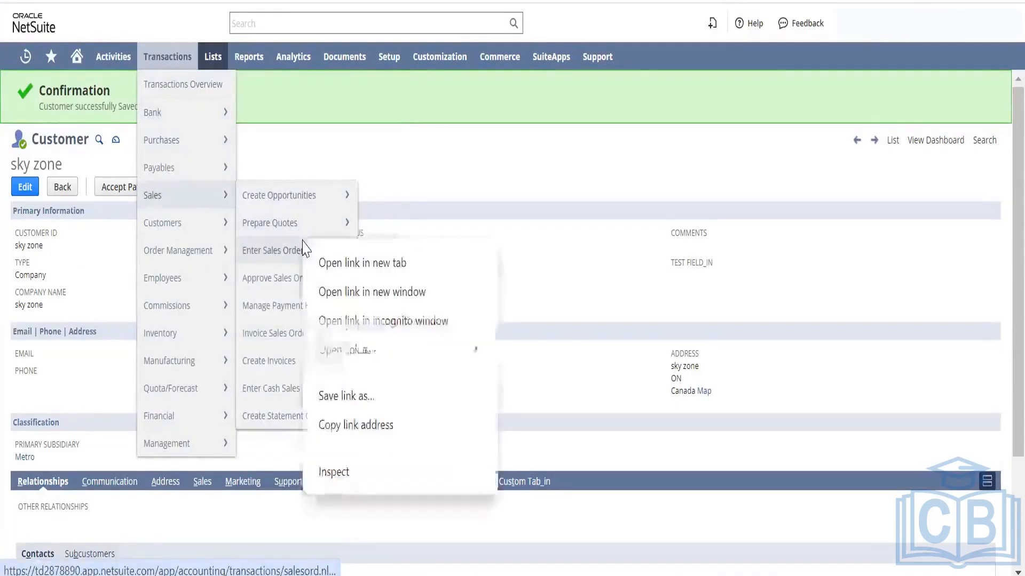
pyautogui.click(315, 257)
pyautogui.moveTo(439, 56)
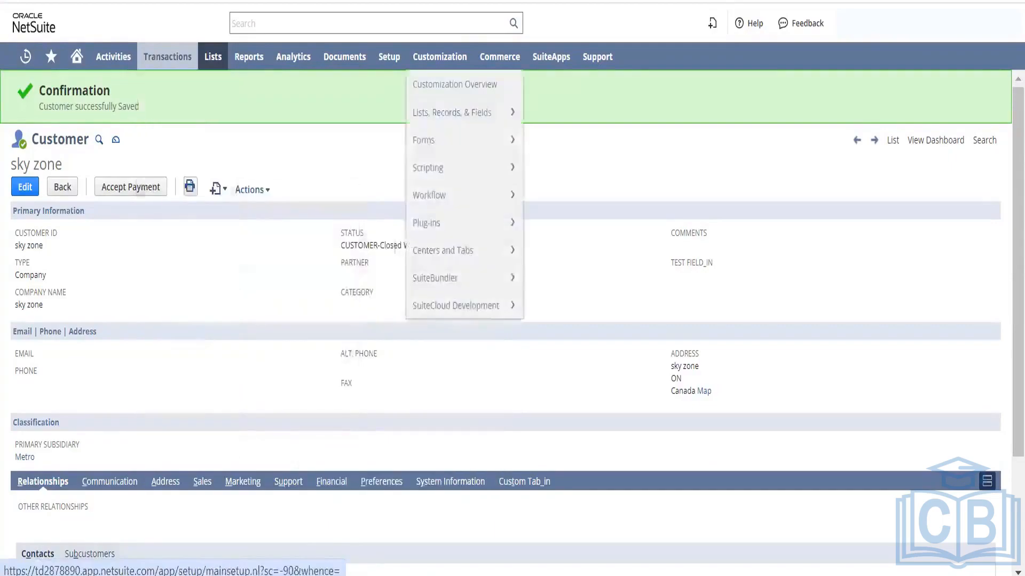
pyautogui.hotkey('ctrl', 'Tab')
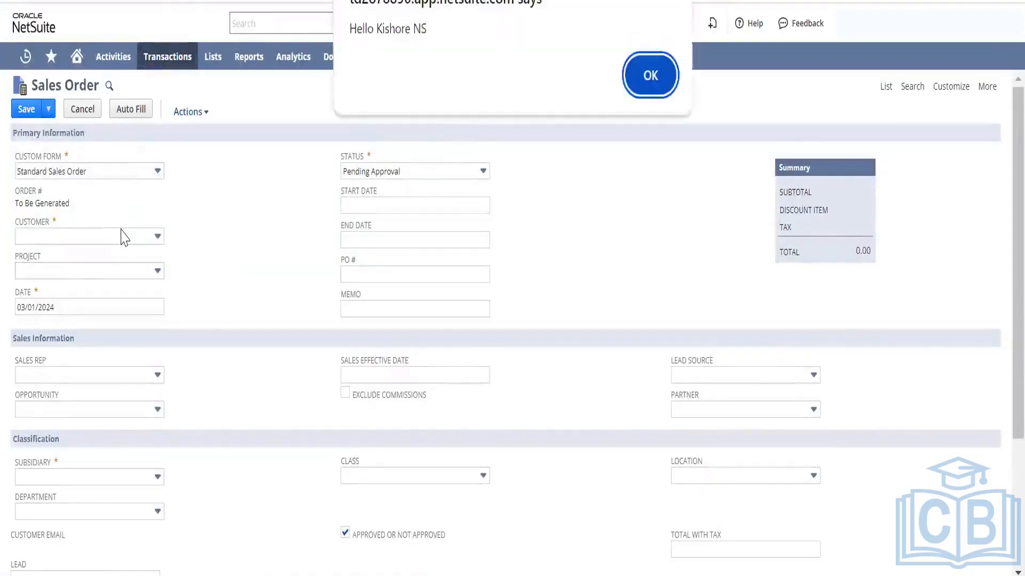
pyautogui.click(650, 75)
pyautogui.click(650, 75)
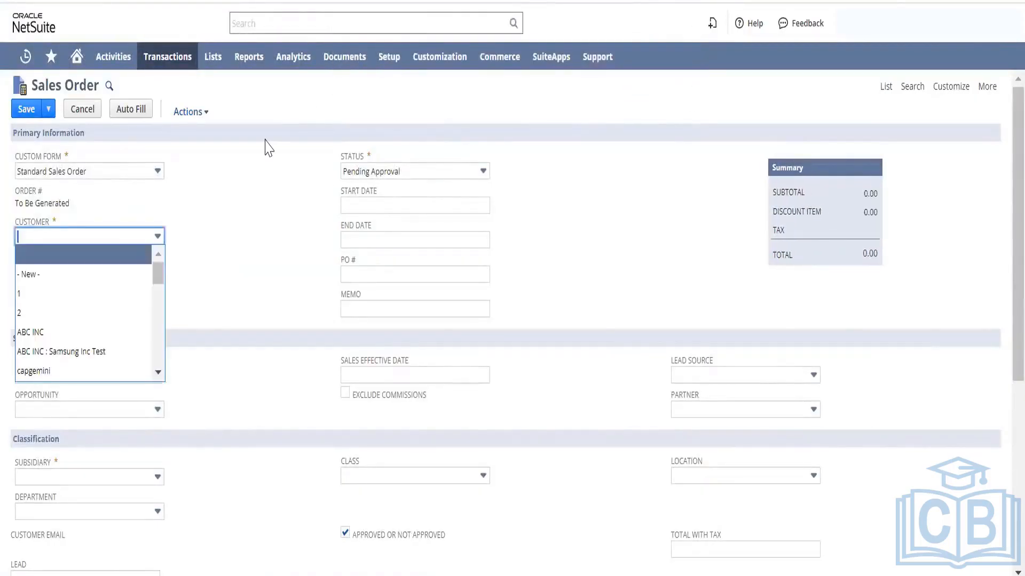
# Step: Set the sales order's customer to sky zone and dismiss the greeting alerts
pyautogui.write('sky zone')
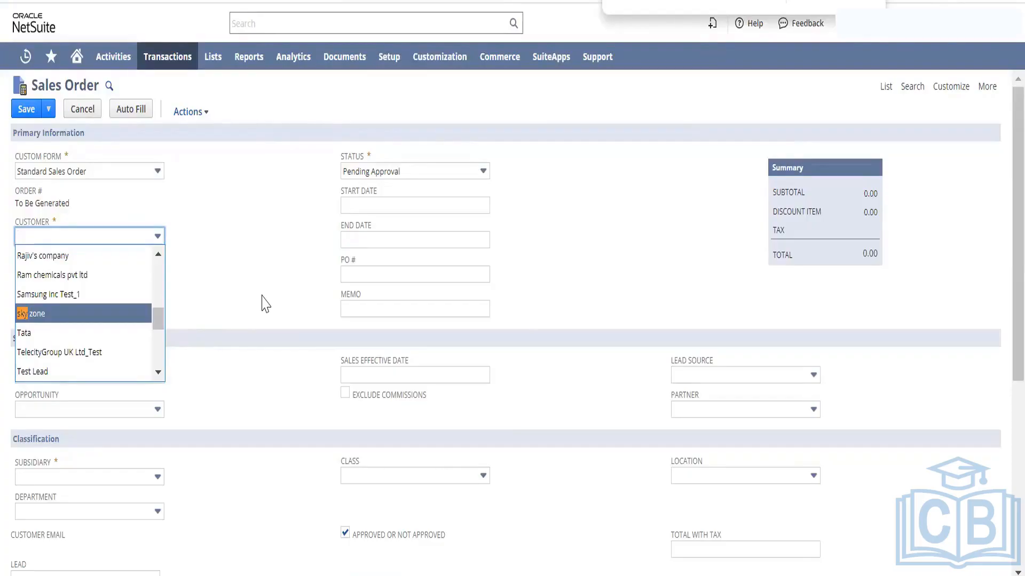
pyautogui.press('Return')
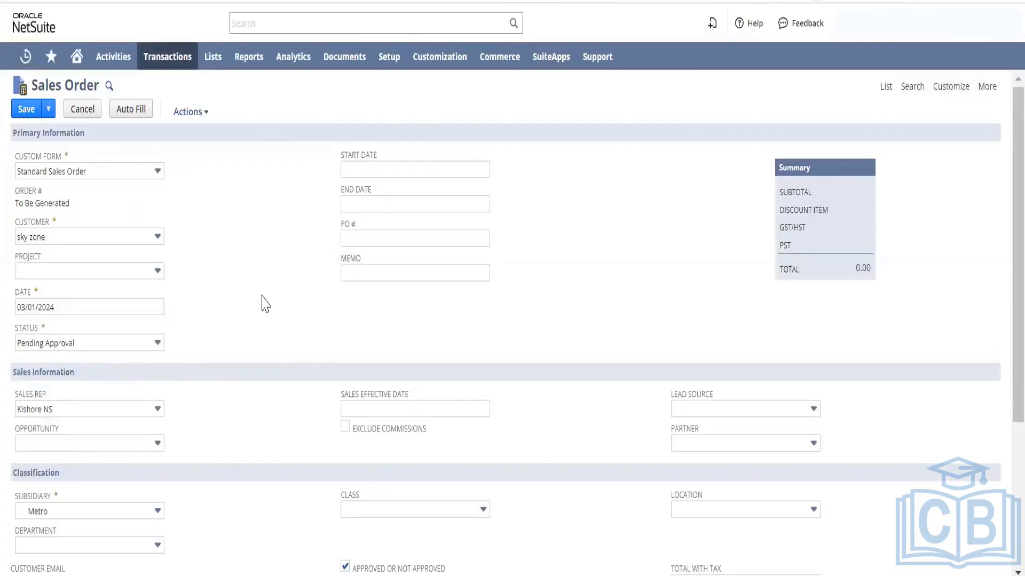
pyautogui.scroll(-3, 999, 214)
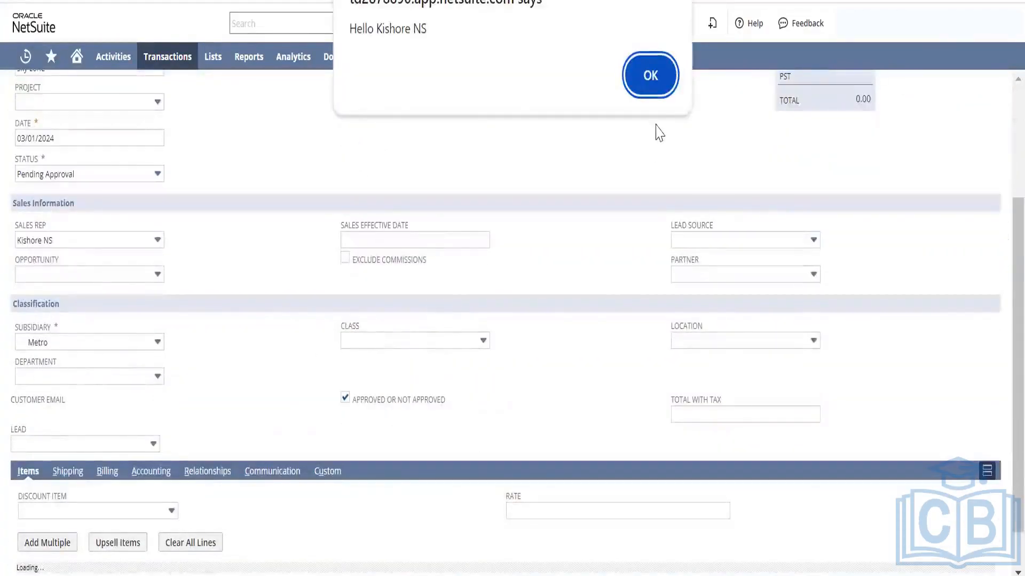
pyautogui.click(651, 71)
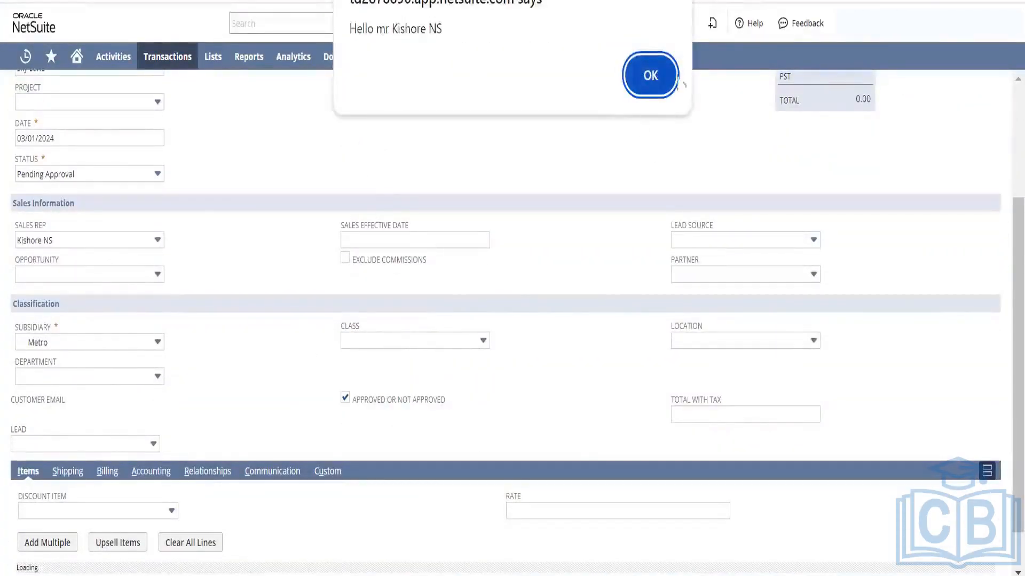
pyautogui.click(673, 78)
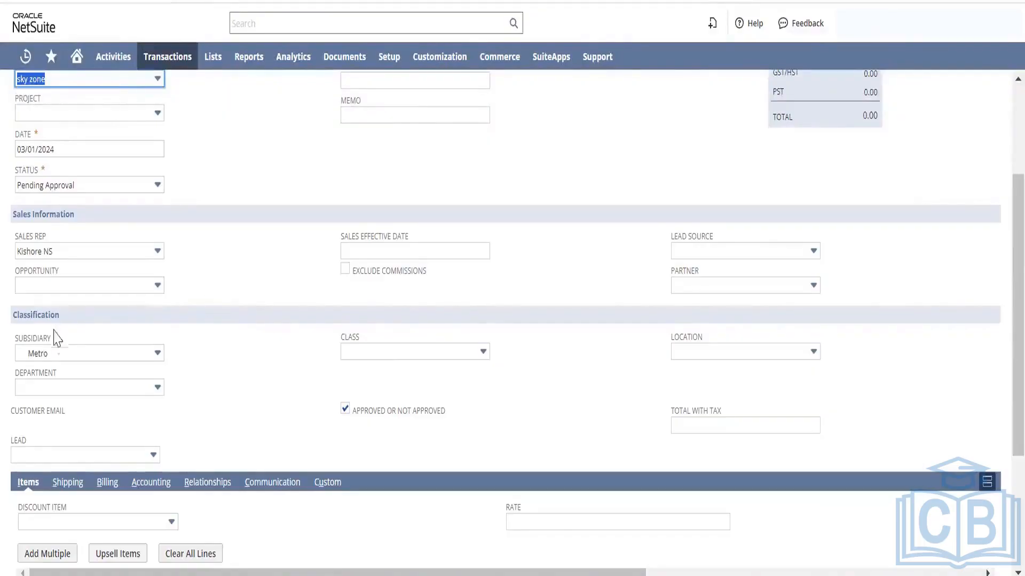
# Step: Change the sales order's subsidiary to Amazon A and accept the tax form change
pyautogui.click(55, 355)
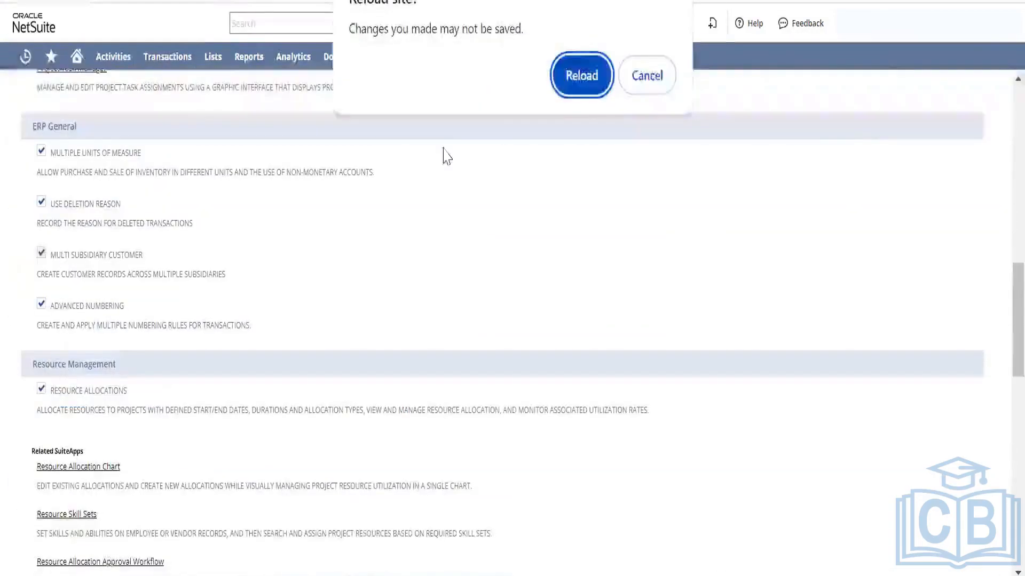
pyautogui.click(647, 76)
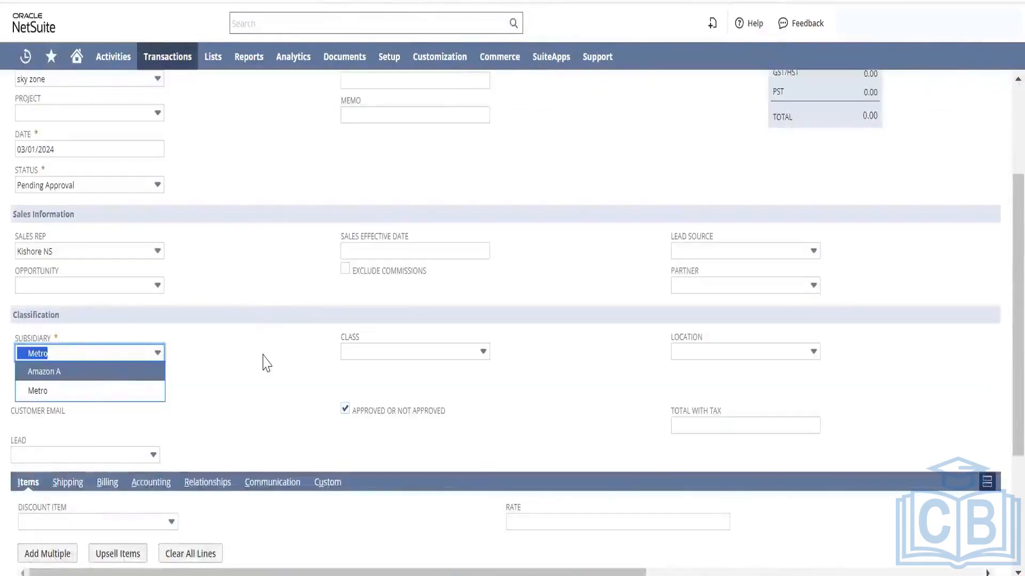
pyautogui.press('Return')
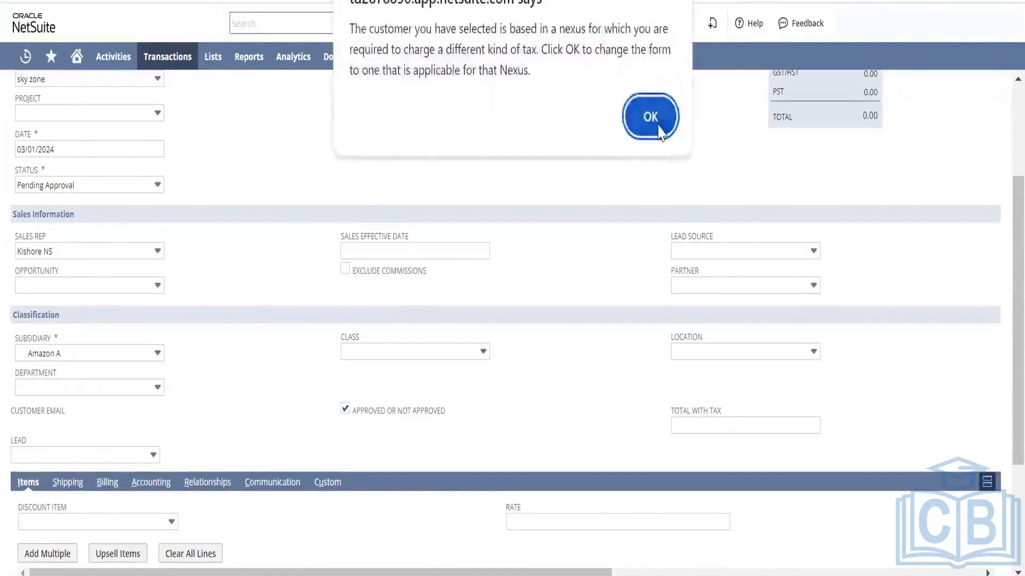
pyautogui.click(659, 128)
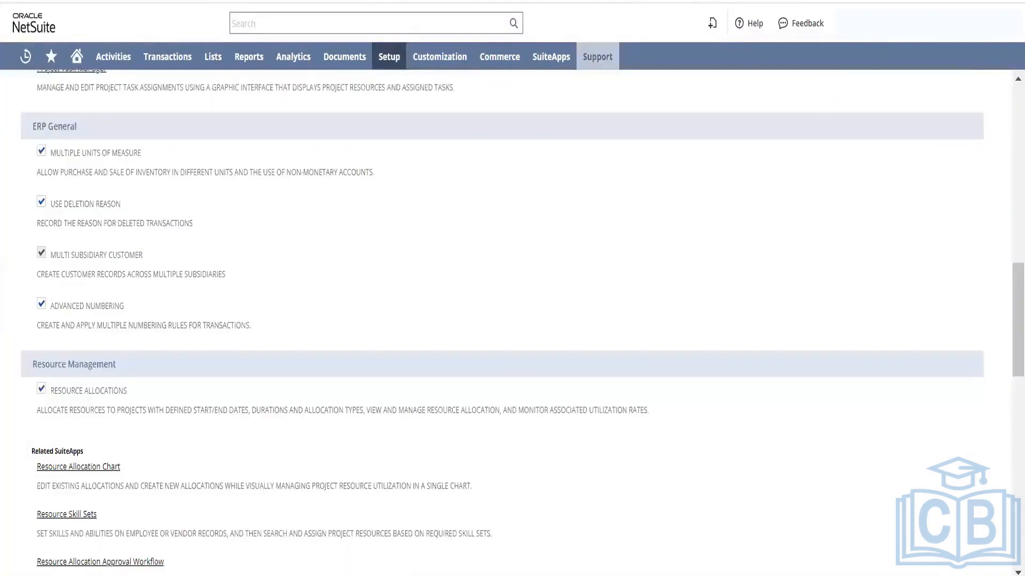
# Step: Examine the Advanced Numbering feature and the Resource Management section on the features setup page
pyautogui.moveTo(389, 56)
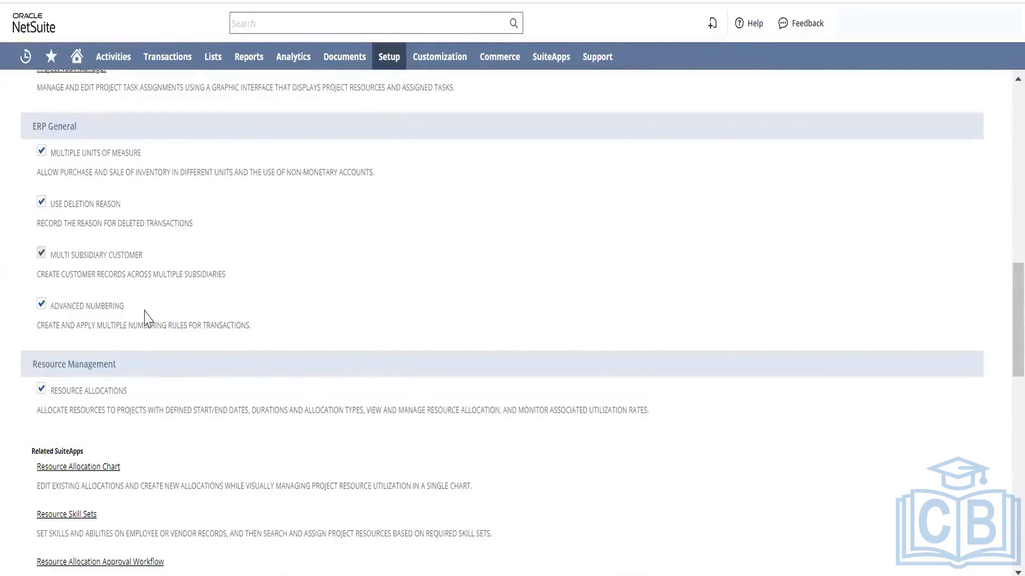
pyautogui.moveTo(130, 317); pyautogui.dragTo(58, 309)
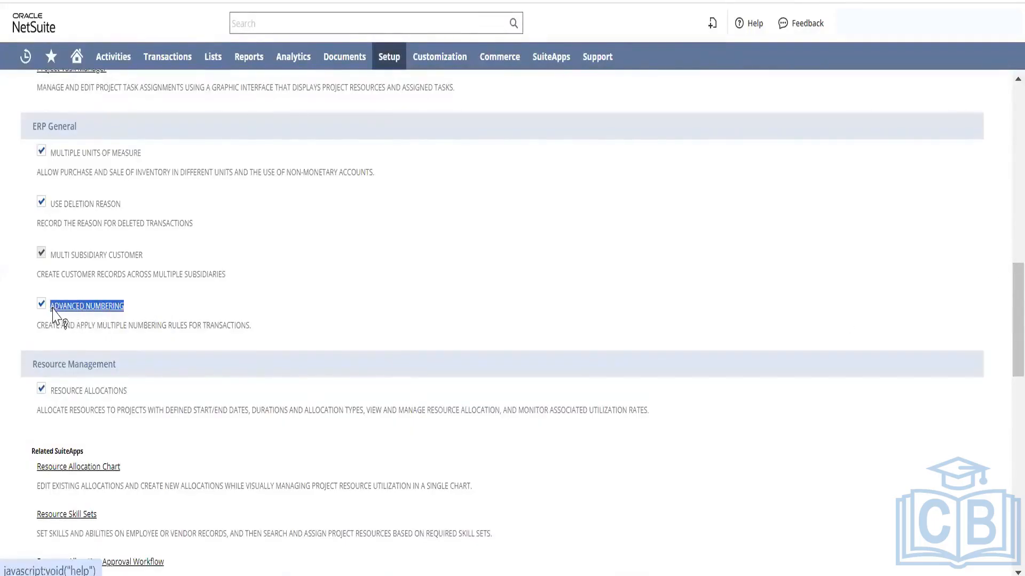
pyautogui.click(306, 243)
pyautogui.moveTo(387, 58)
pyautogui.moveTo(399, 110)
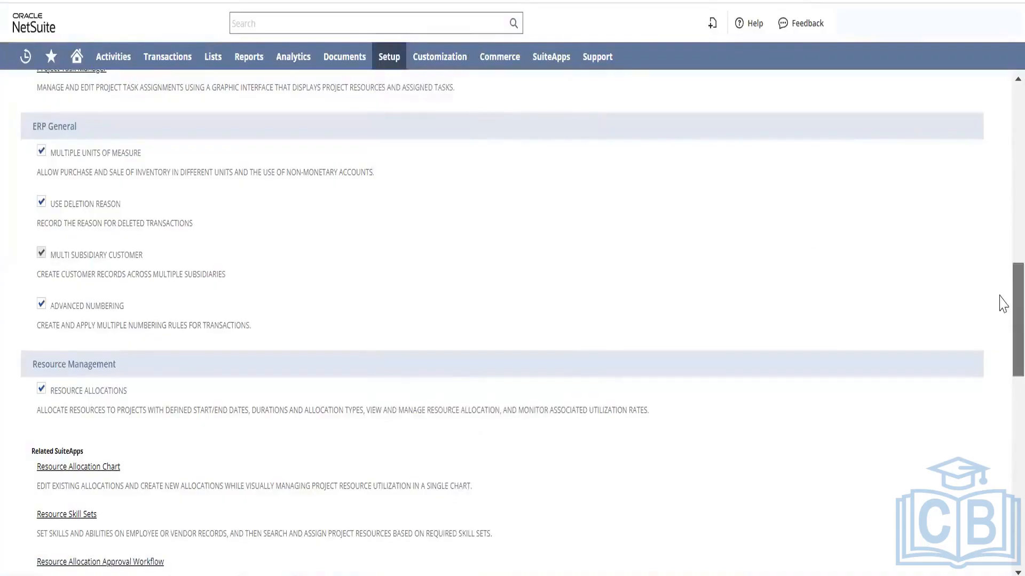
pyautogui.scroll(-4, 1001, 326)
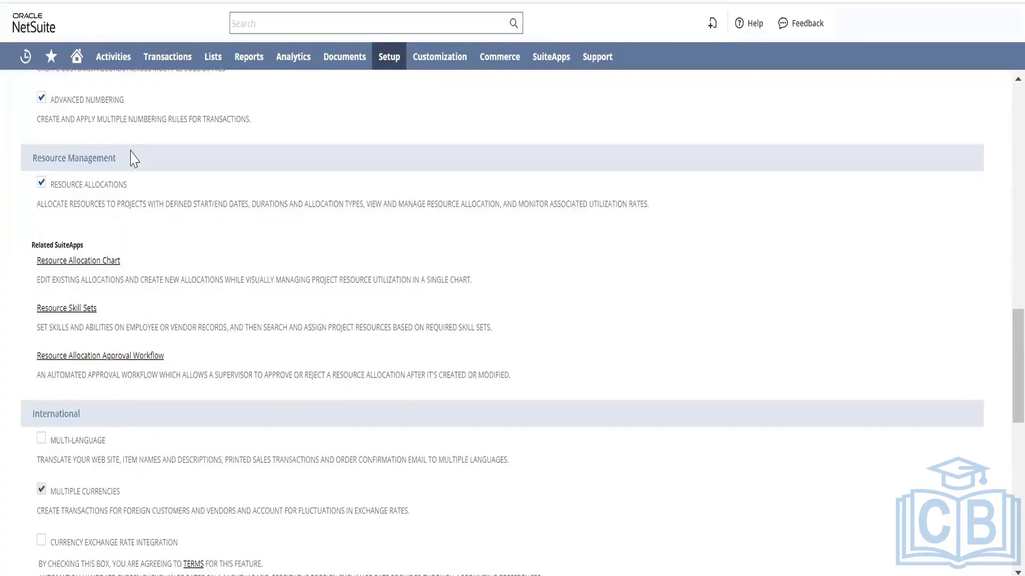
pyautogui.moveTo(133, 158); pyautogui.dragTo(33, 158)
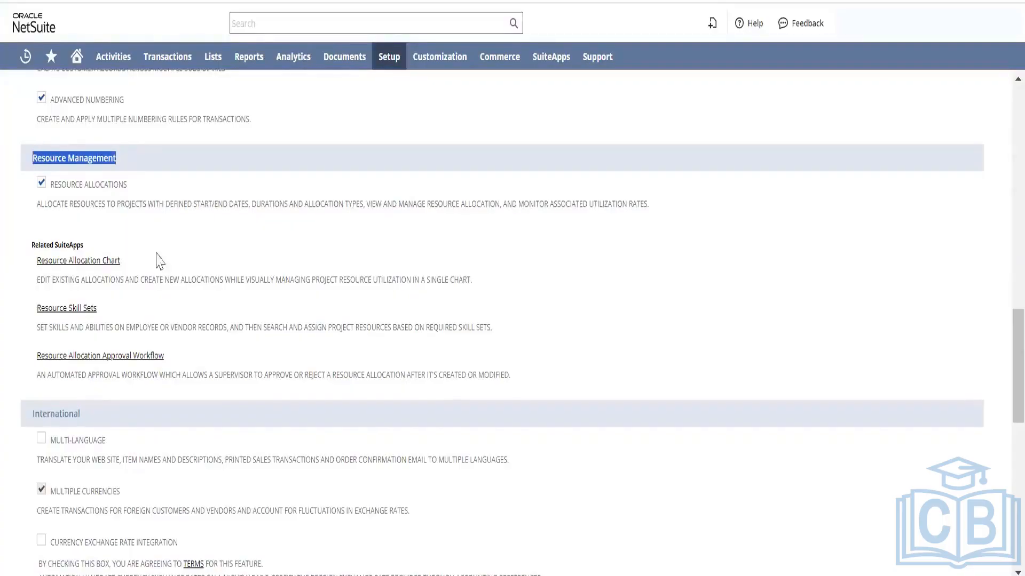
# Step: Search globally for "resource al" to find the Resource Allocations pages
pyautogui.click(218, 313)
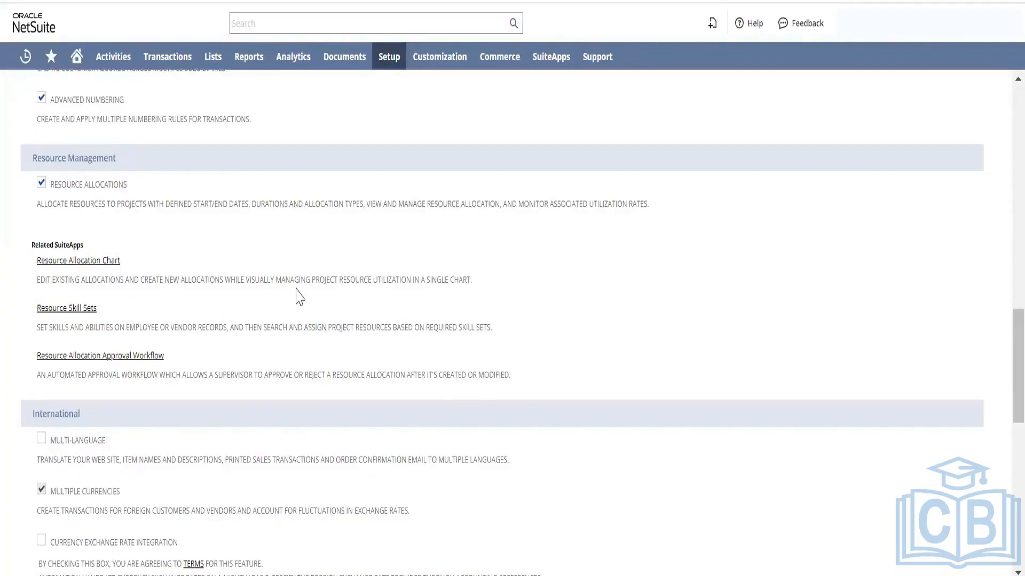
pyautogui.moveTo(208, 53)
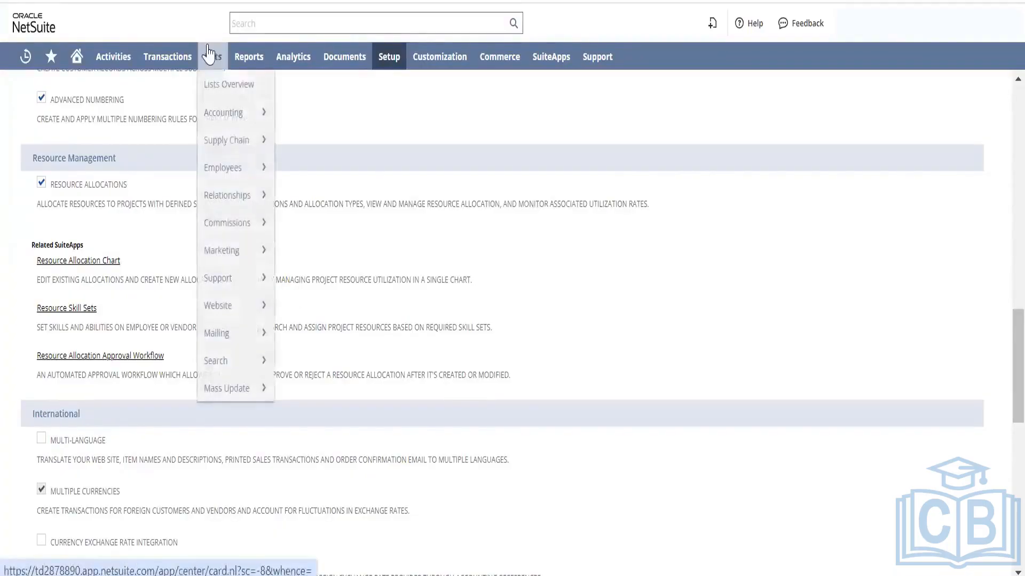
pyautogui.moveTo(241, 200)
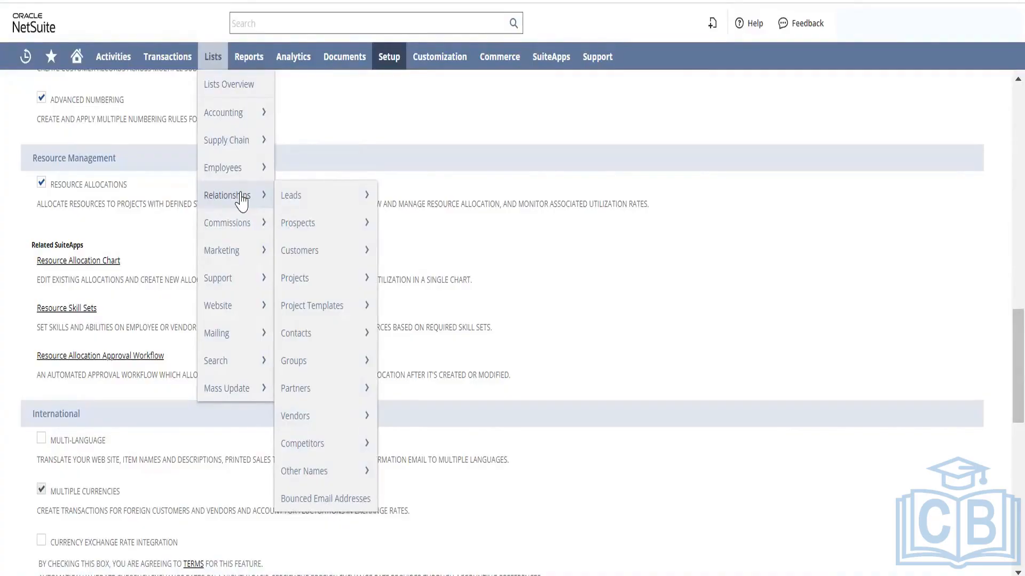
pyautogui.click(348, 22)
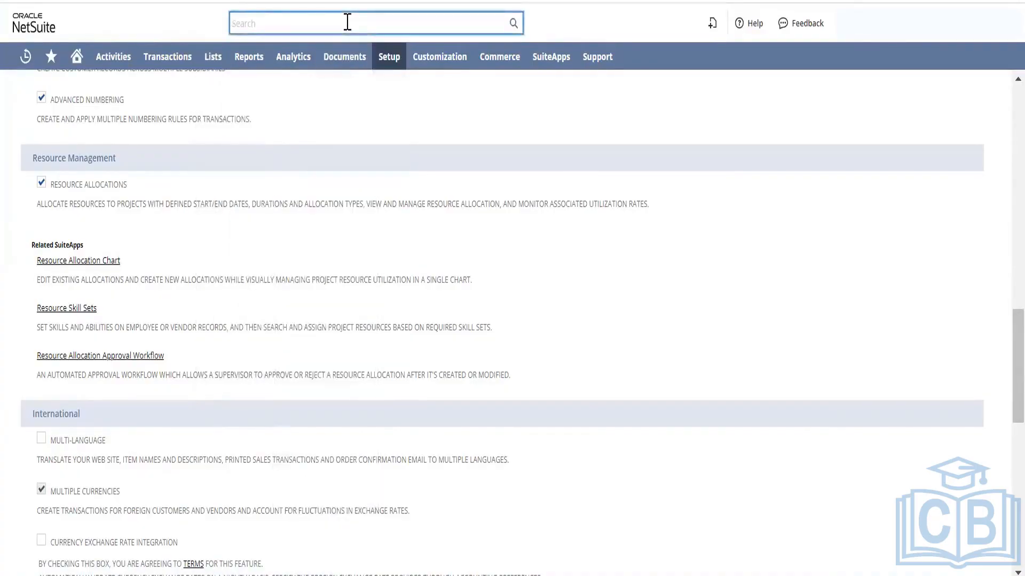
pyautogui.write('resource a')
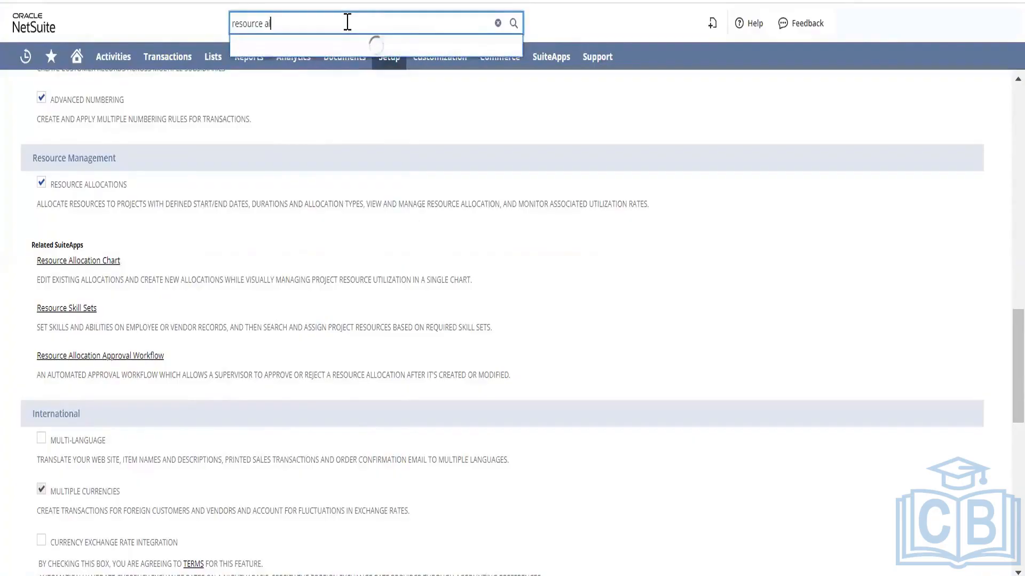
pyautogui.write('l')
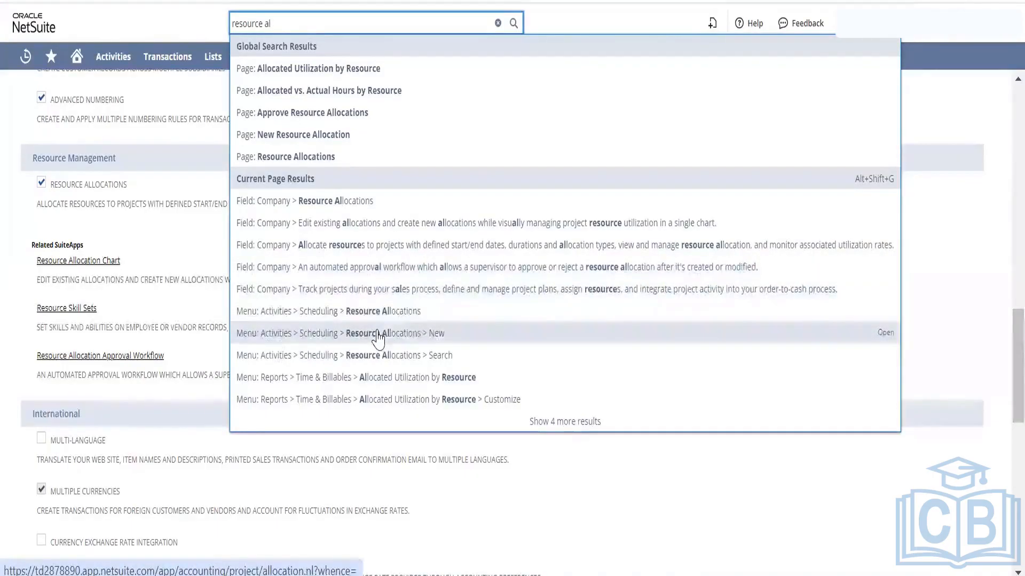
# Step: Locate the Resource Allocations entry among the scheduling activities and dismiss the search results
pyautogui.moveTo(113, 57)
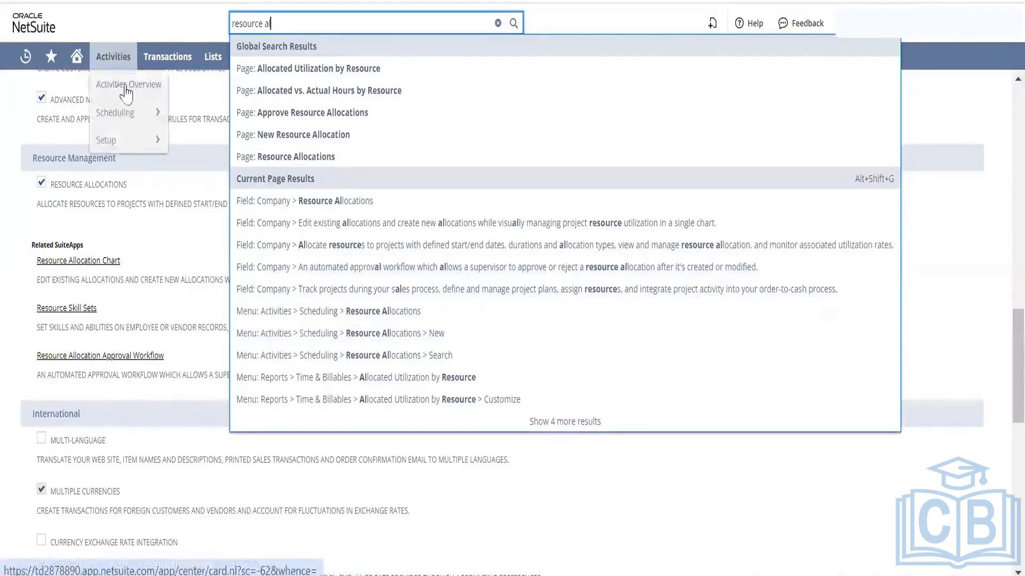
pyautogui.moveTo(129, 112)
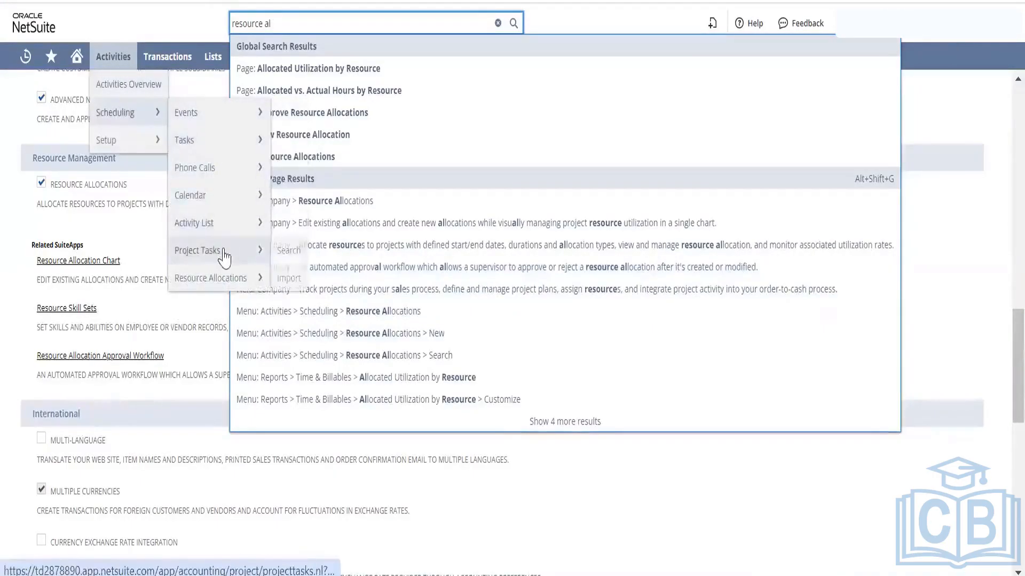
pyautogui.moveTo(227, 280)
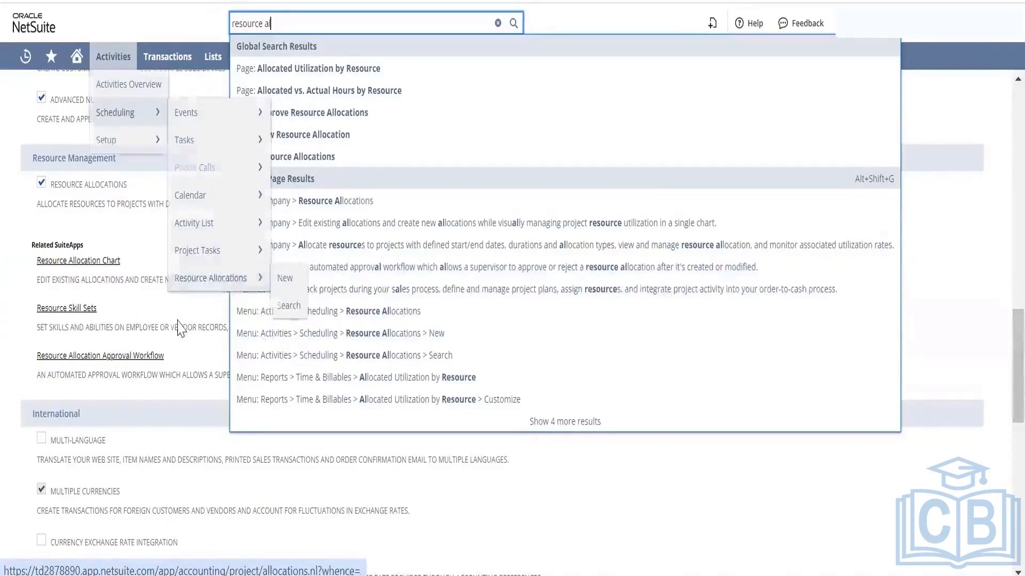
pyautogui.click(1003, 374)
# Step: Review the International and Data Management features and check where the File Cabinet is found among the document files
pyautogui.scroll(-2, 1002, 411)
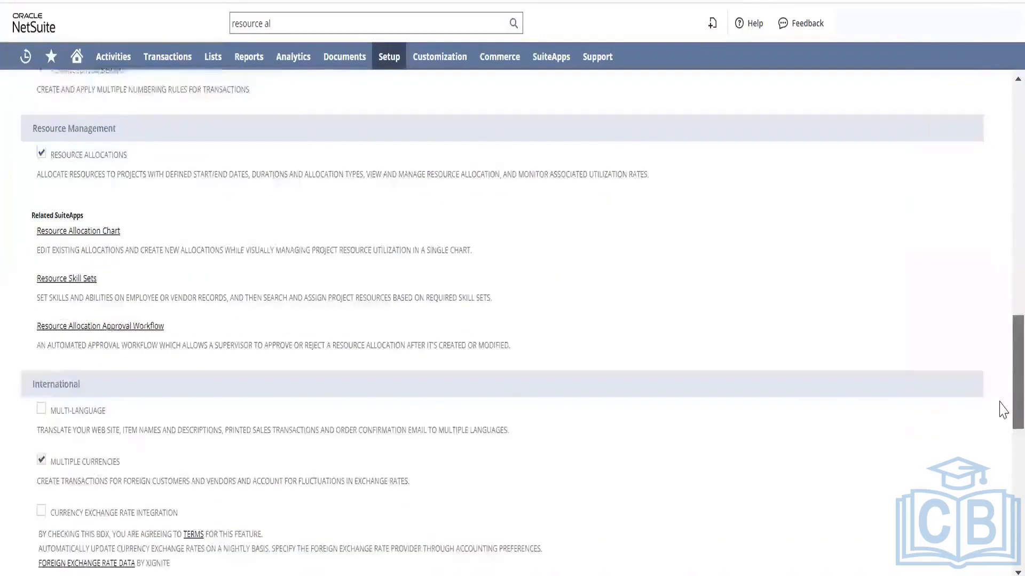
pyautogui.scroll(-3, 1002, 415)
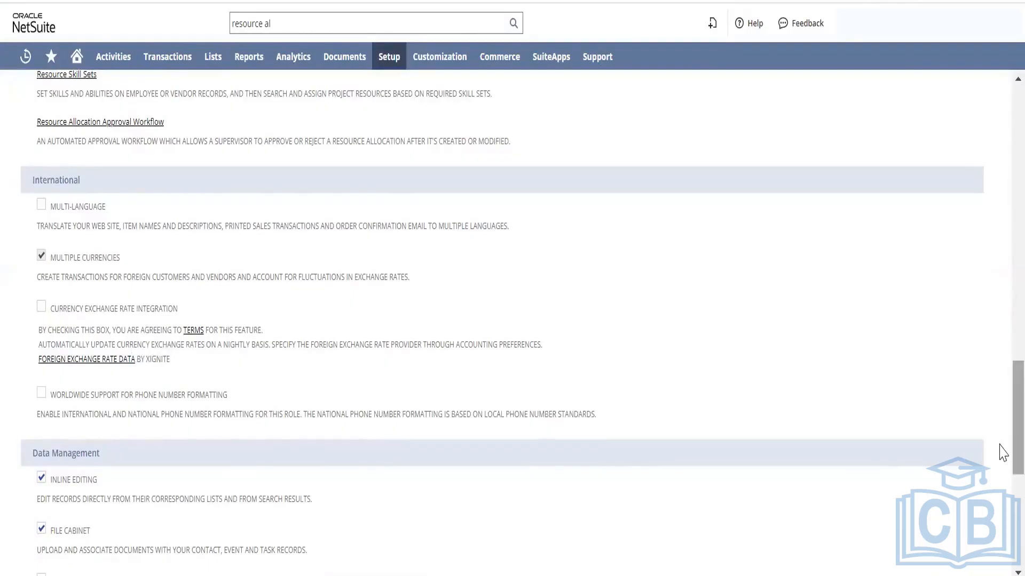
pyautogui.scroll(-3, 1002, 452)
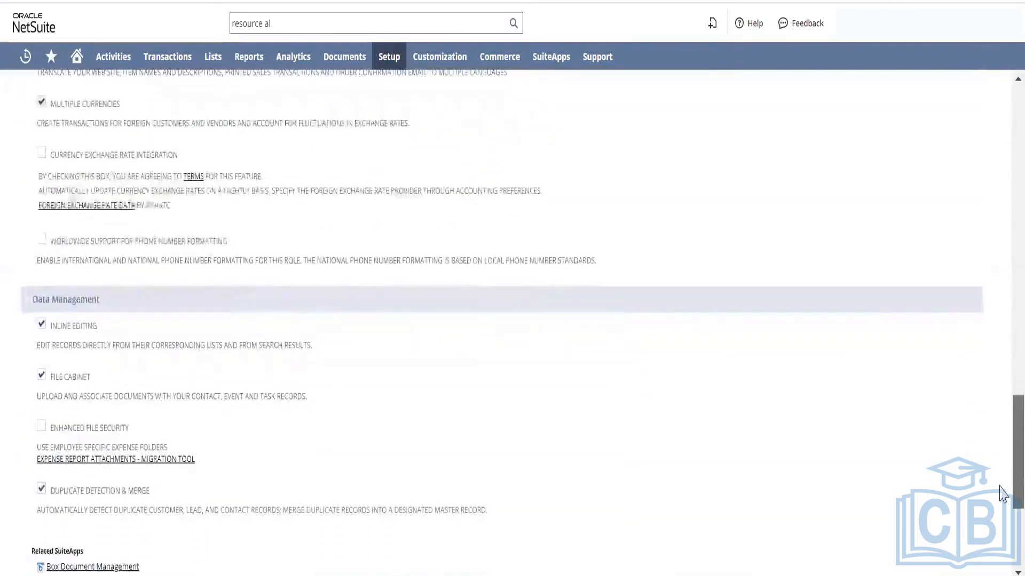
pyautogui.scroll(-2, 1003, 493)
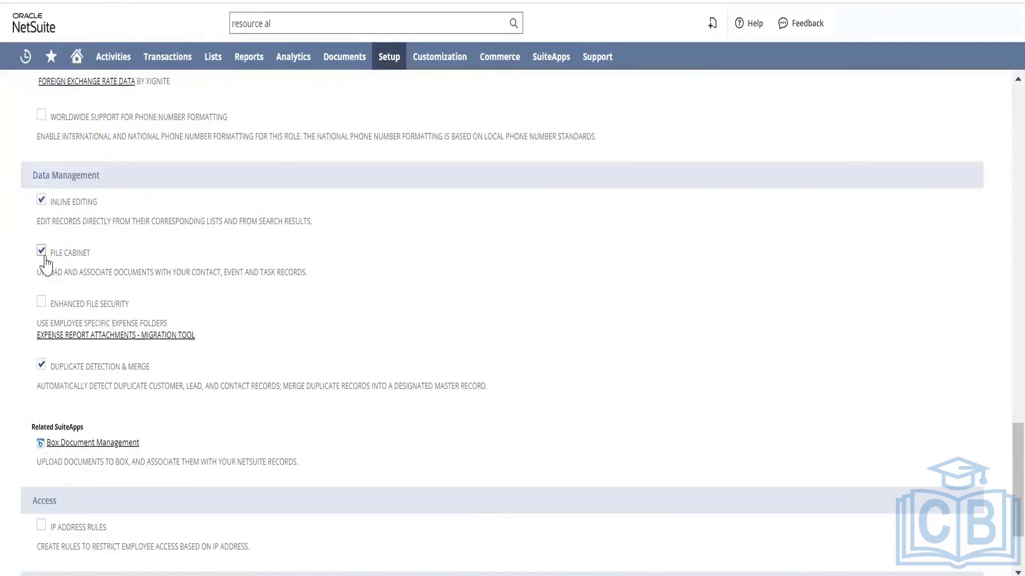
pyautogui.moveTo(352, 61)
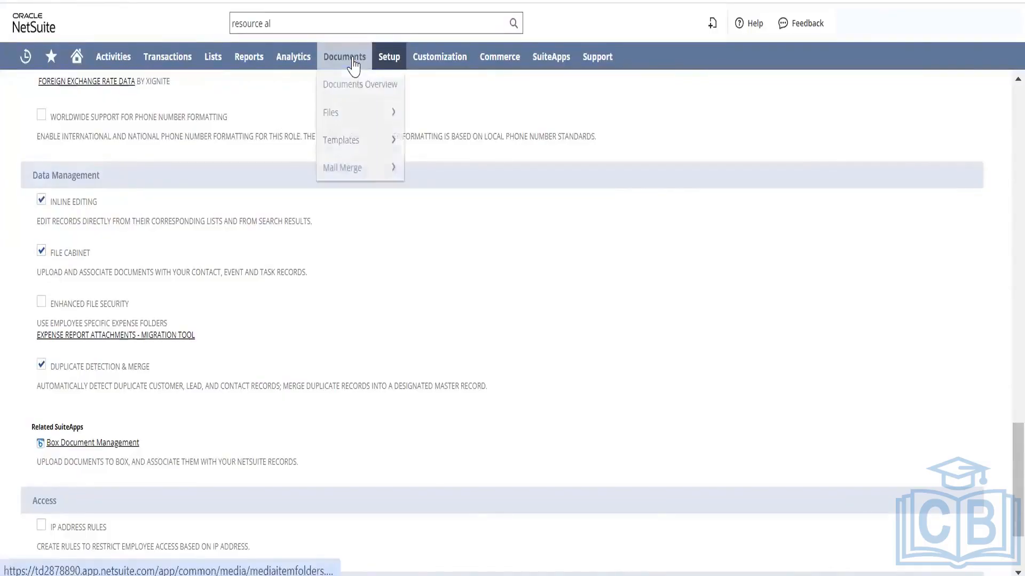
pyautogui.moveTo(363, 114)
pyautogui.moveTo(442, 127)
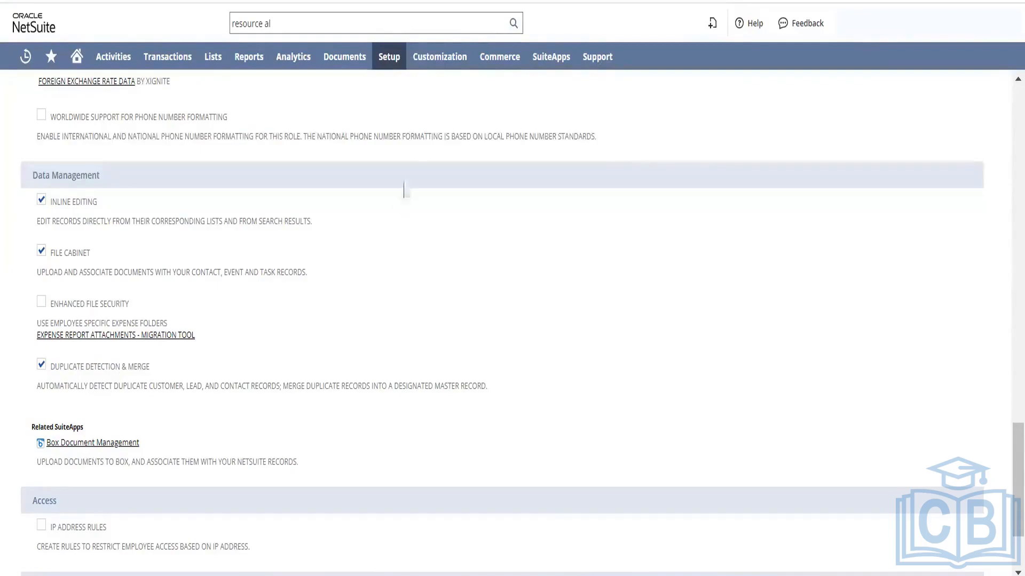
# Step: Open the company's Duplicate Detection setup page in a new browser tab
pyautogui.moveTo(390, 75)
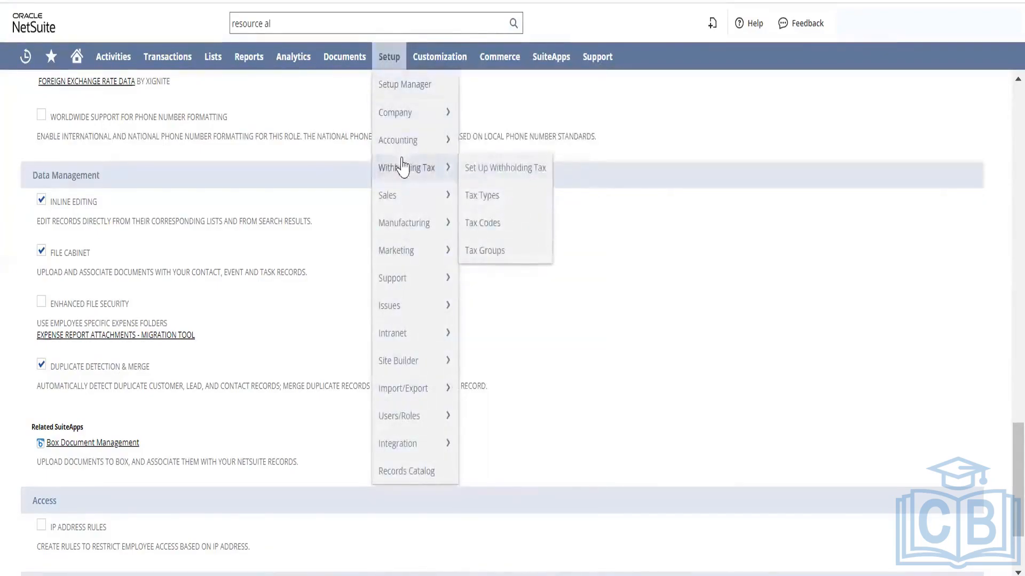
pyautogui.moveTo(402, 146)
pyautogui.moveTo(526, 570)
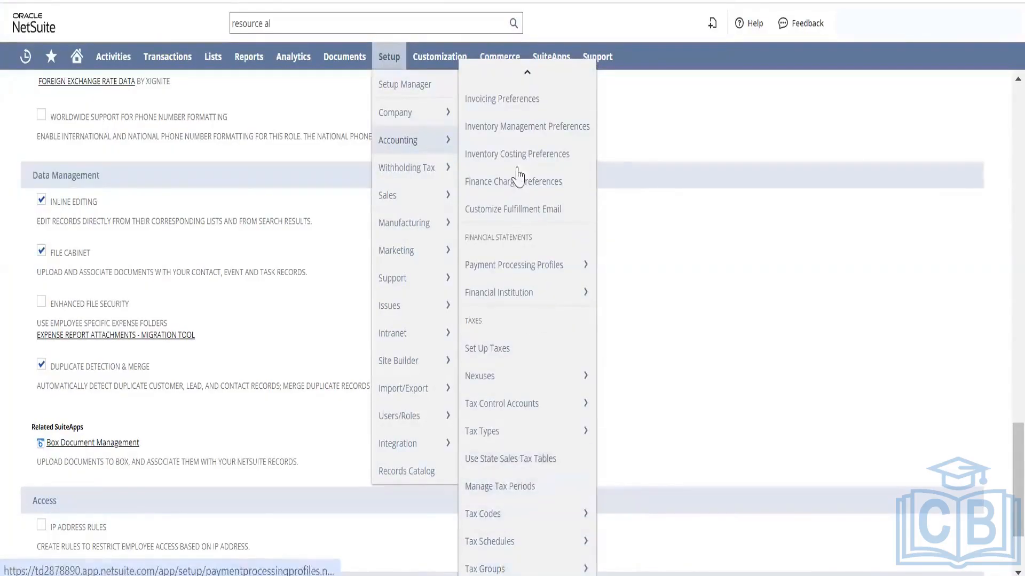
pyautogui.moveTo(525, 75)
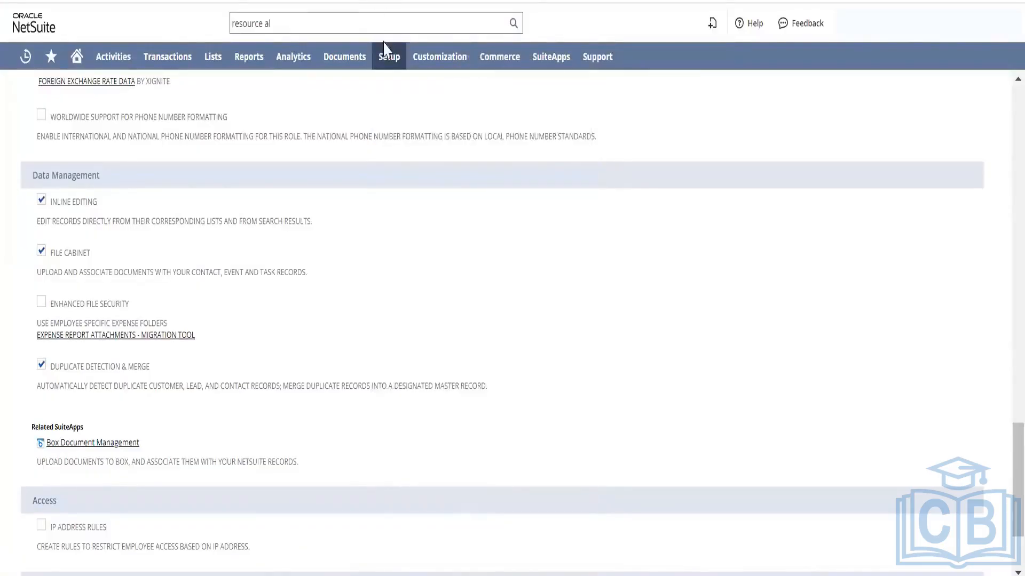
pyautogui.moveTo(389, 54)
pyautogui.moveTo(401, 113)
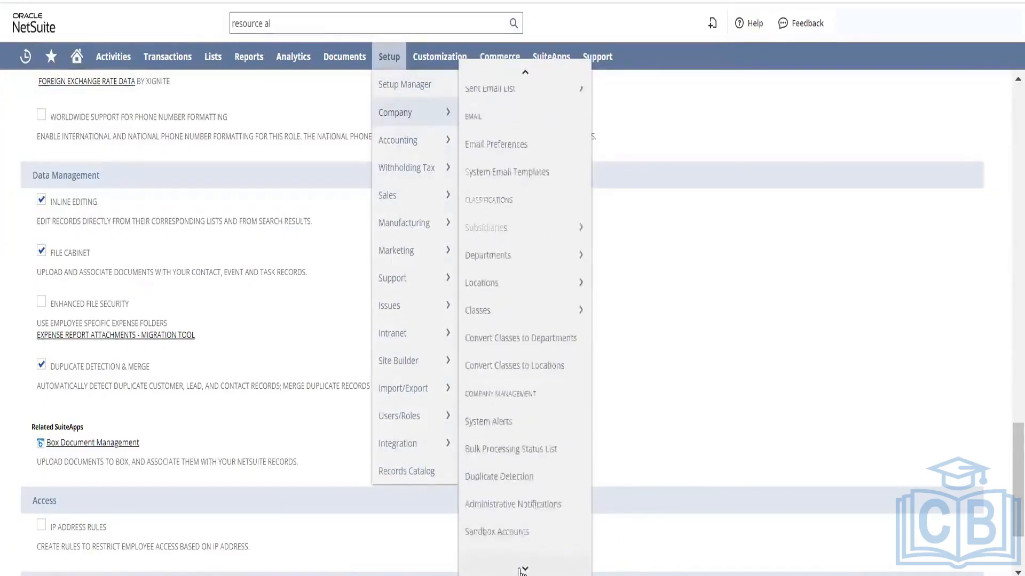
pyautogui.rightClick(544, 439)
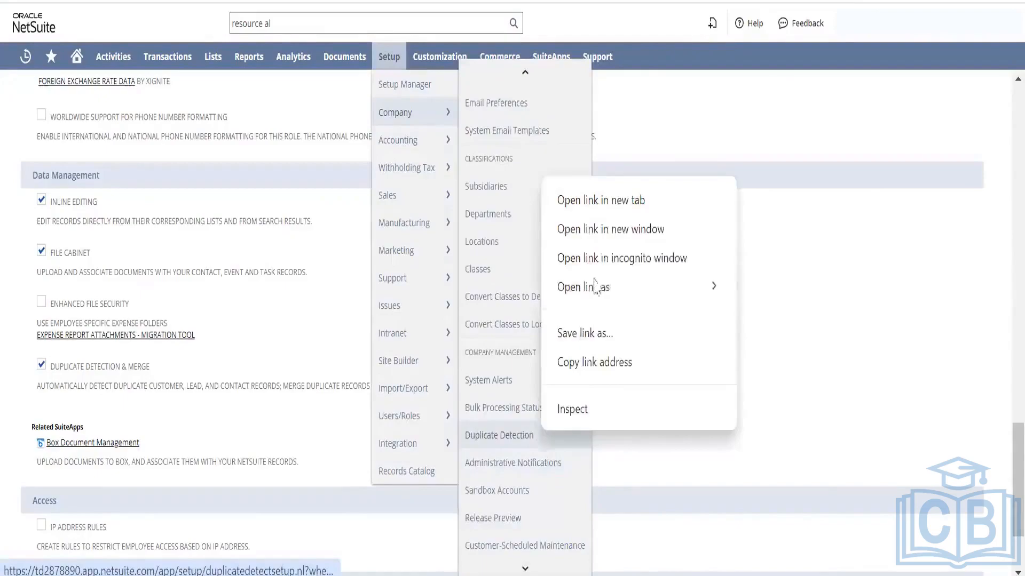
pyautogui.click(614, 203)
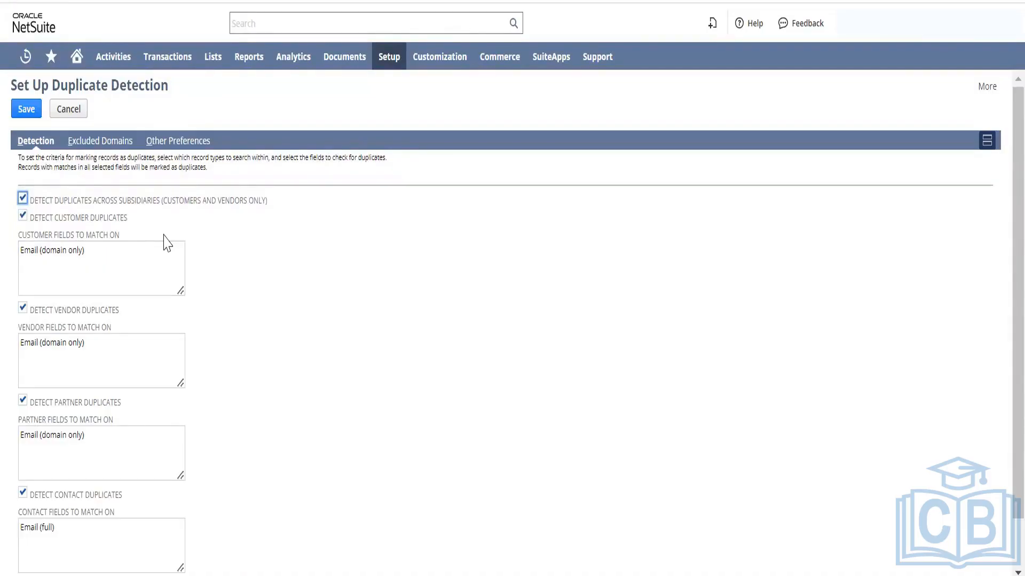
# Step: Review the full list of excluded domains for duplicate detection and return to the detection criteria
pyautogui.click(119, 145)
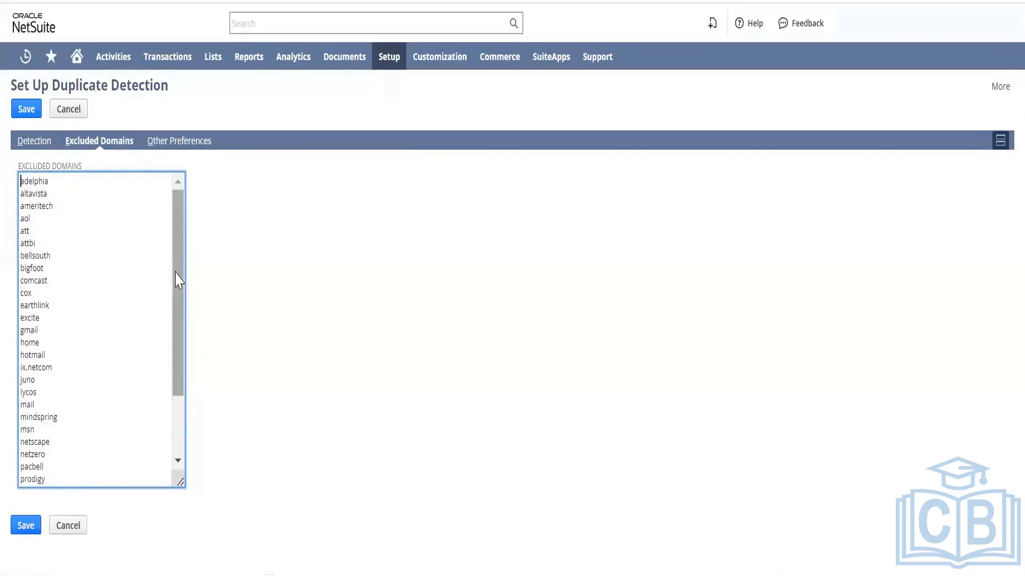
pyautogui.moveTo(178, 278); pyautogui.dragTo(114, 415)
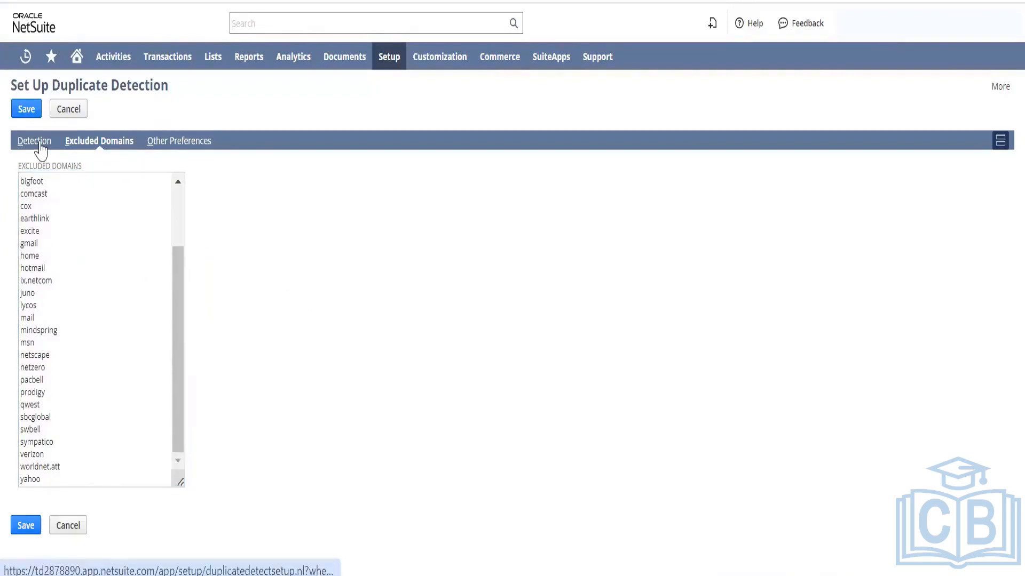
pyautogui.click(40, 143)
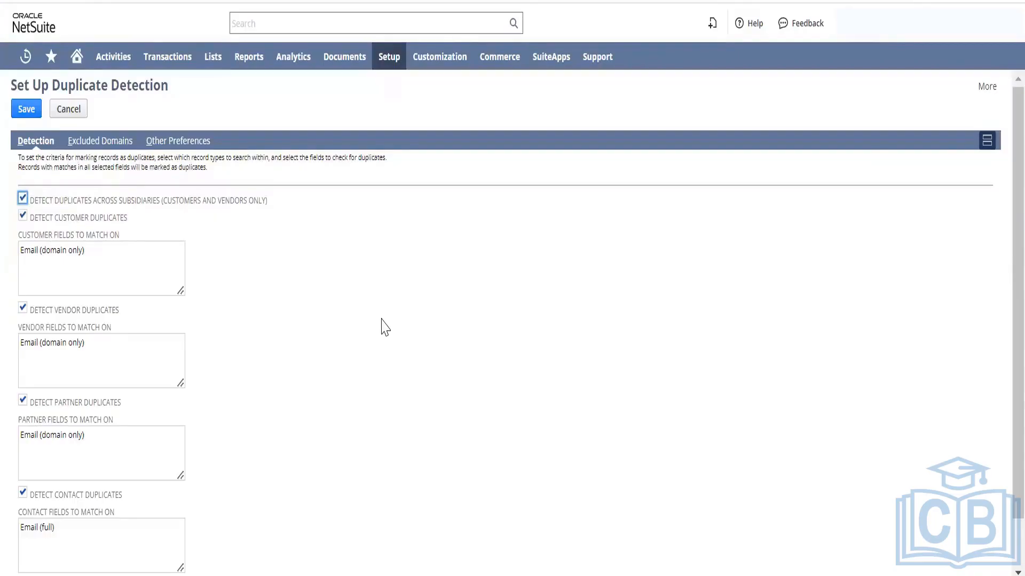
# Step: Add Email (full) and Home phone to the customer fields to match on for duplicate detection
pyautogui.moveTo(156, 276)
pyautogui.click(196, 255)
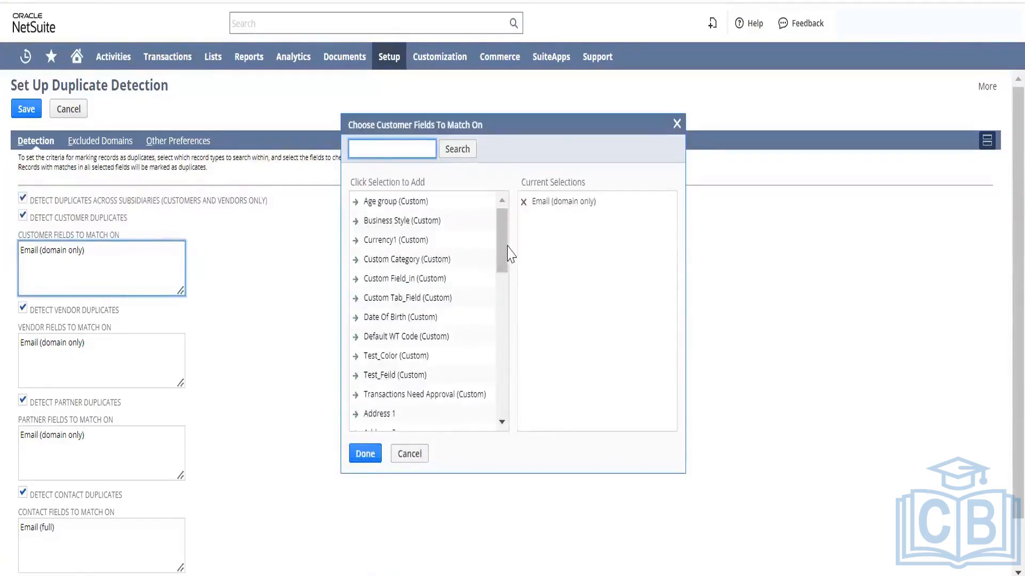
pyautogui.moveTo(503, 251); pyautogui.dragTo(507, 368)
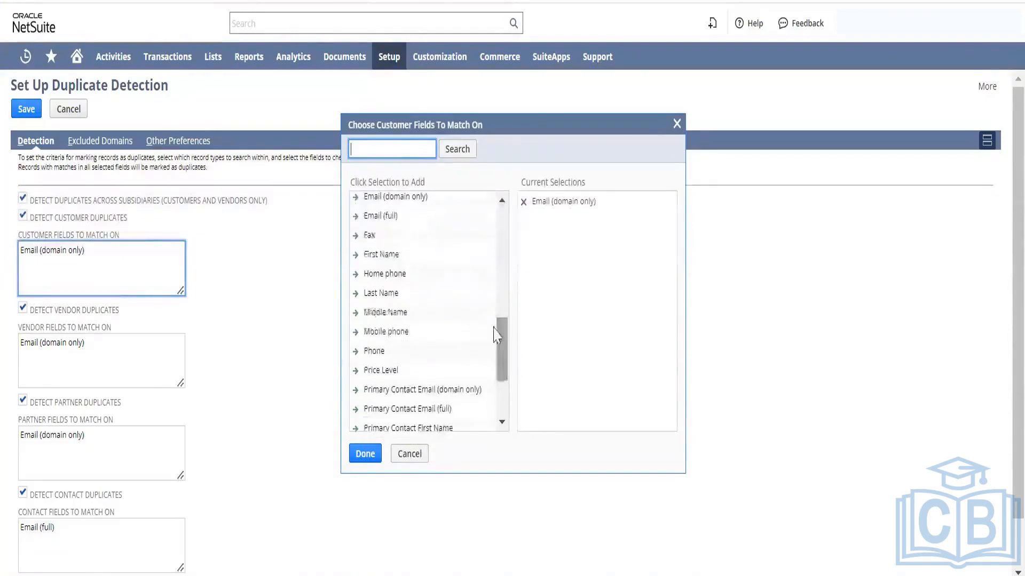
pyautogui.click(387, 216)
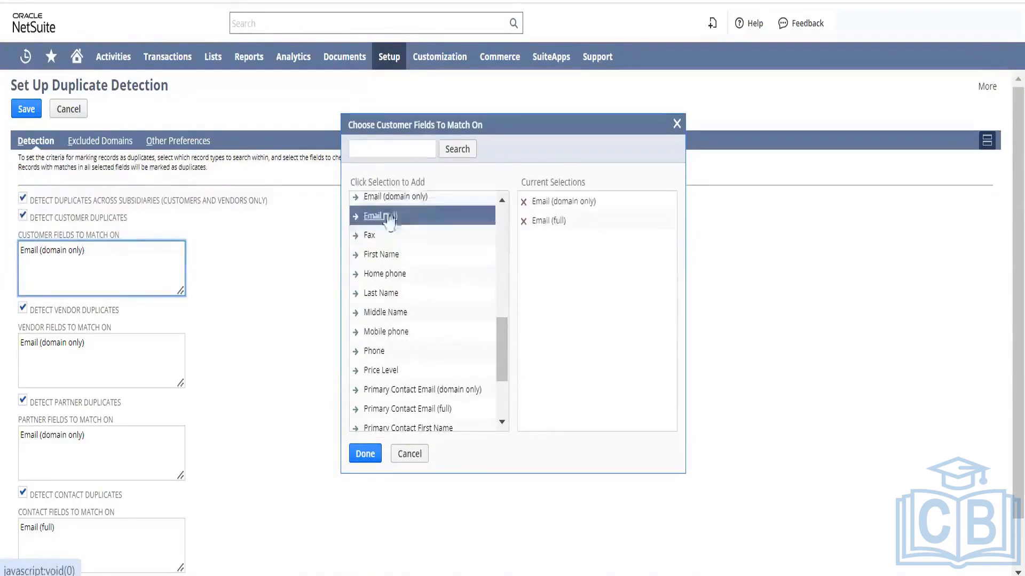
pyautogui.click(394, 276)
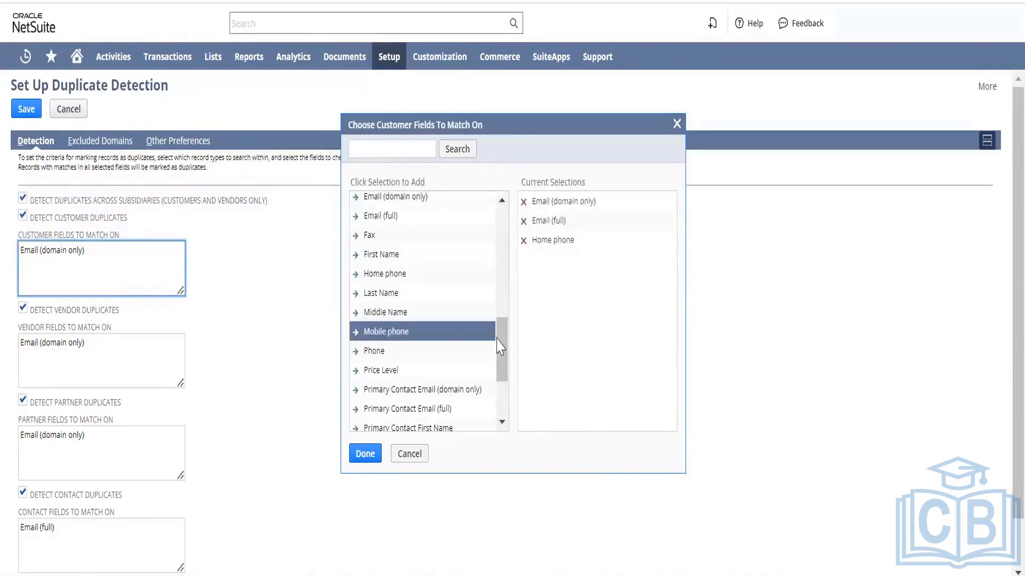
pyautogui.moveTo(502, 345); pyautogui.dragTo(502, 374)
pyautogui.scroll(-2, 501, 374)
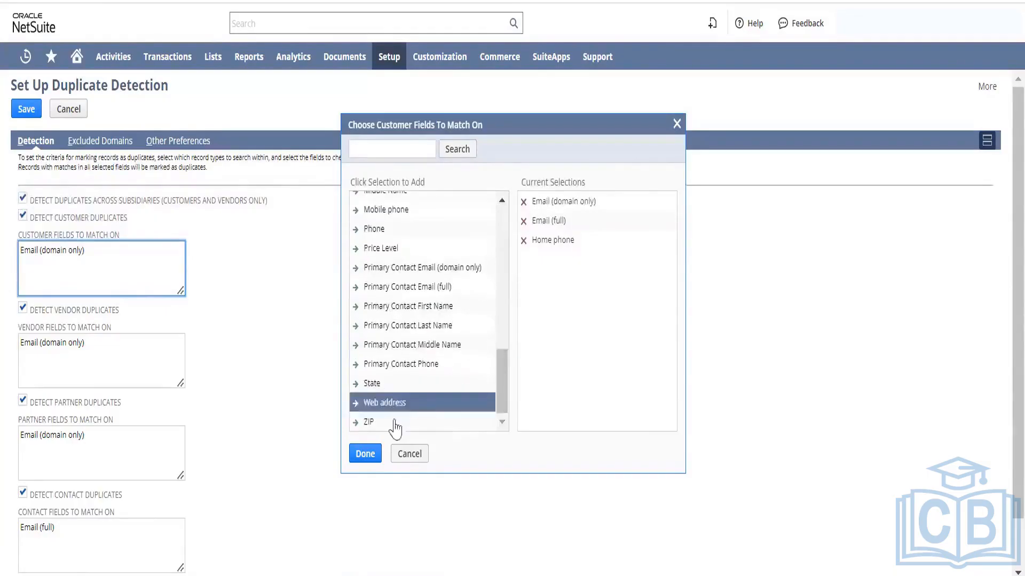
pyautogui.click(365, 454)
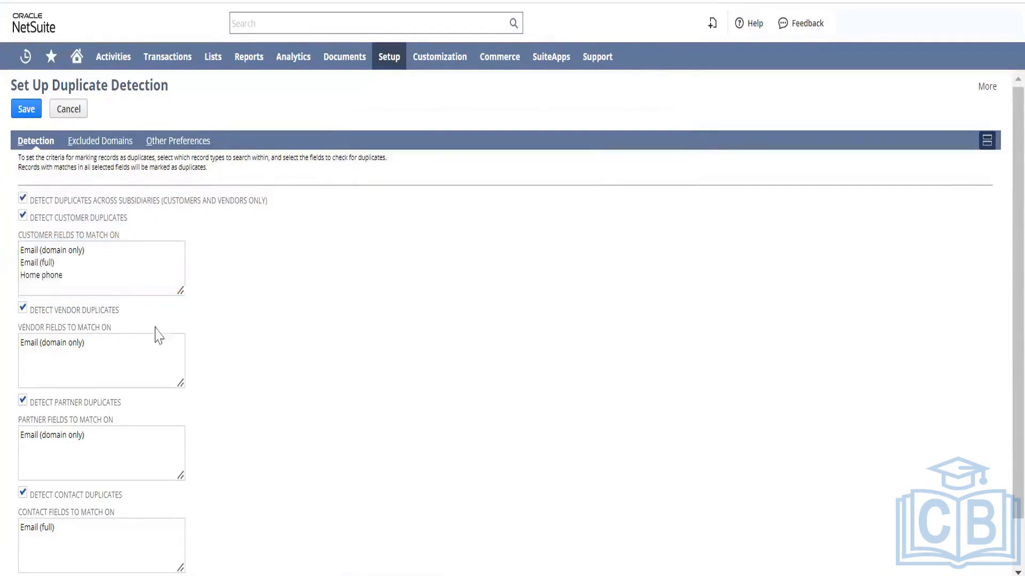
# Step: Point out the Email (full) and Home phone entries among the customer fields to match on
pyautogui.moveTo(65, 266); pyautogui.dragTo(16, 267)
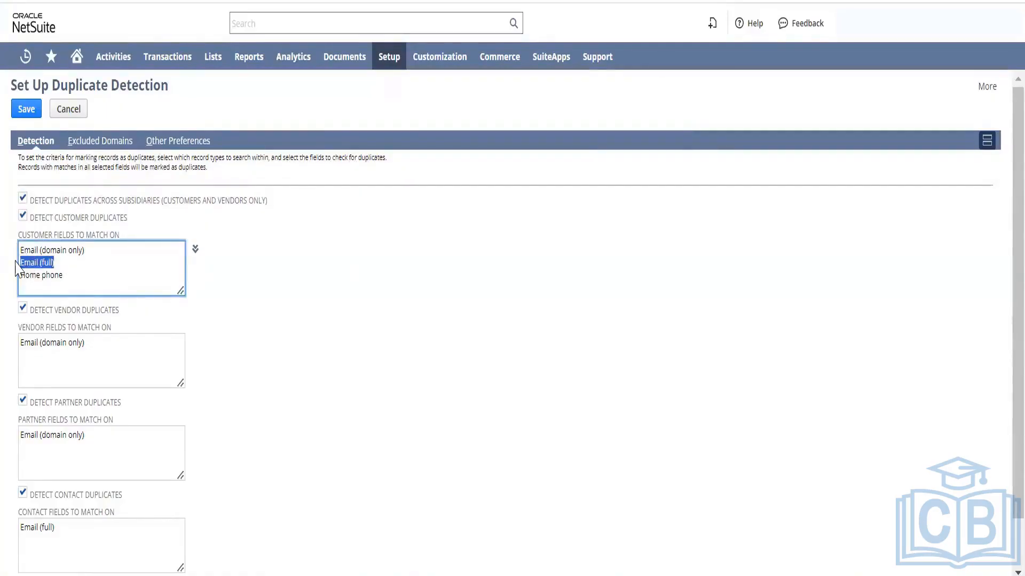
pyautogui.click(294, 303)
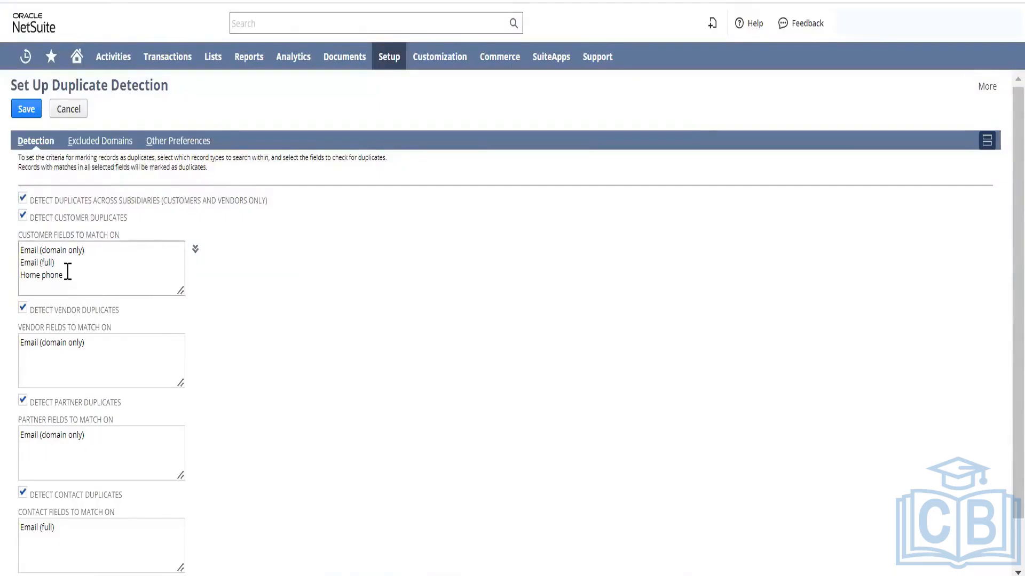
pyautogui.moveTo(68, 271); pyautogui.dragTo(21, 274)
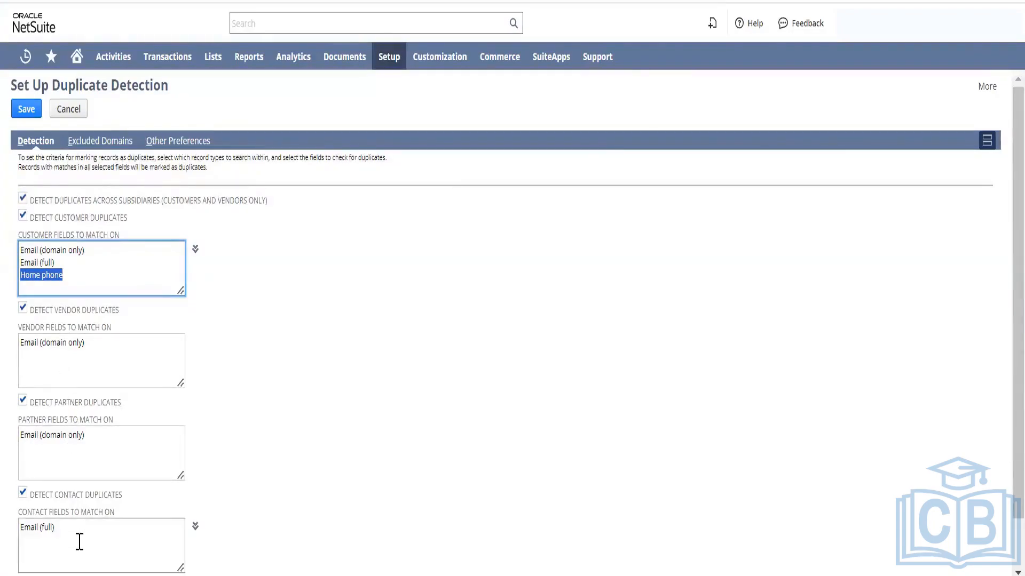
pyautogui.click(290, 425)
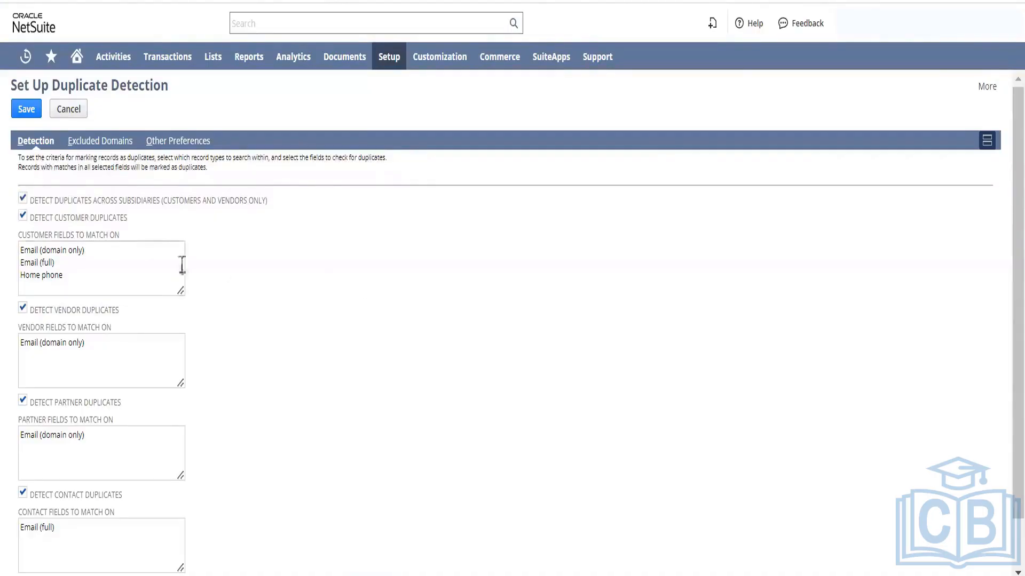
pyautogui.moveTo(54, 262); pyautogui.dragTo(14, 263)
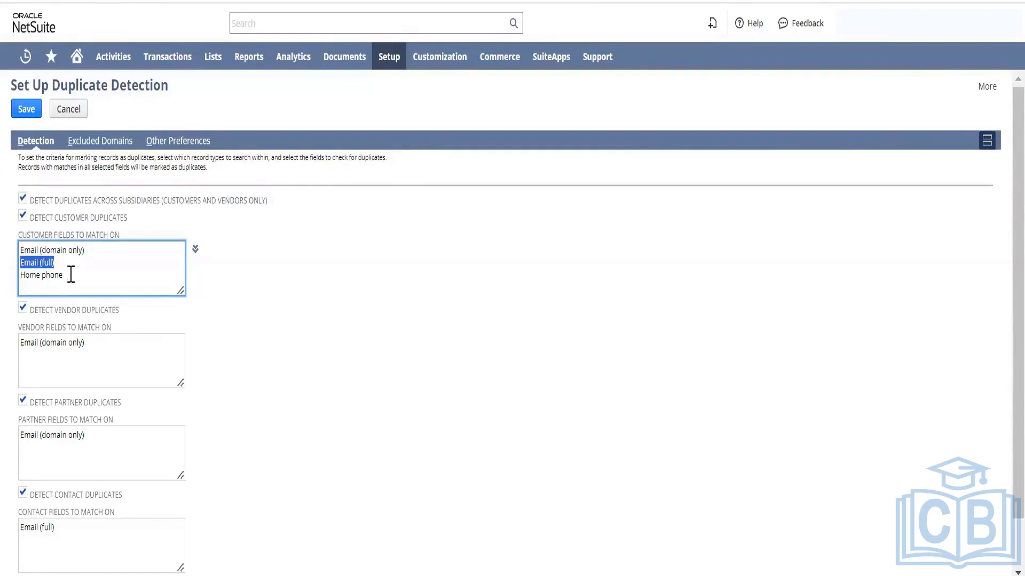
# Step: Enable the duplicate warning popup on records after reviewing the options for resolving duplicates with conflicting login access
pyautogui.click(109, 277)
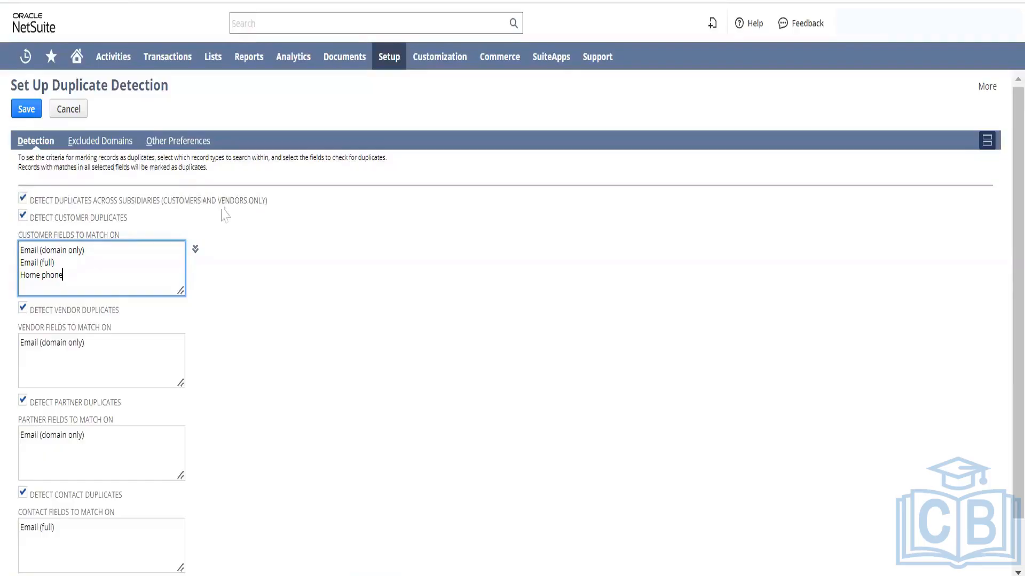
pyautogui.click(187, 148)
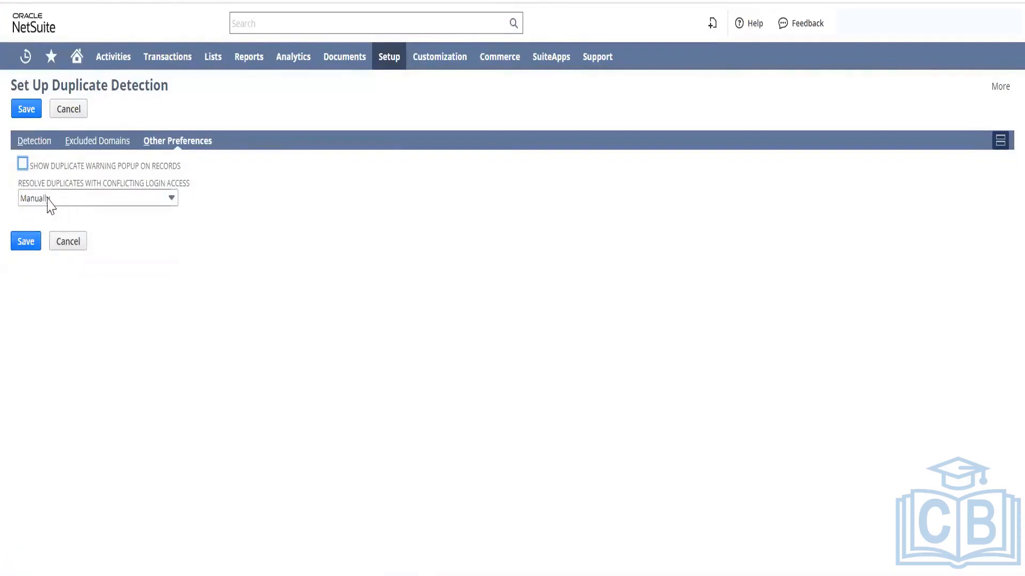
pyautogui.click(136, 202)
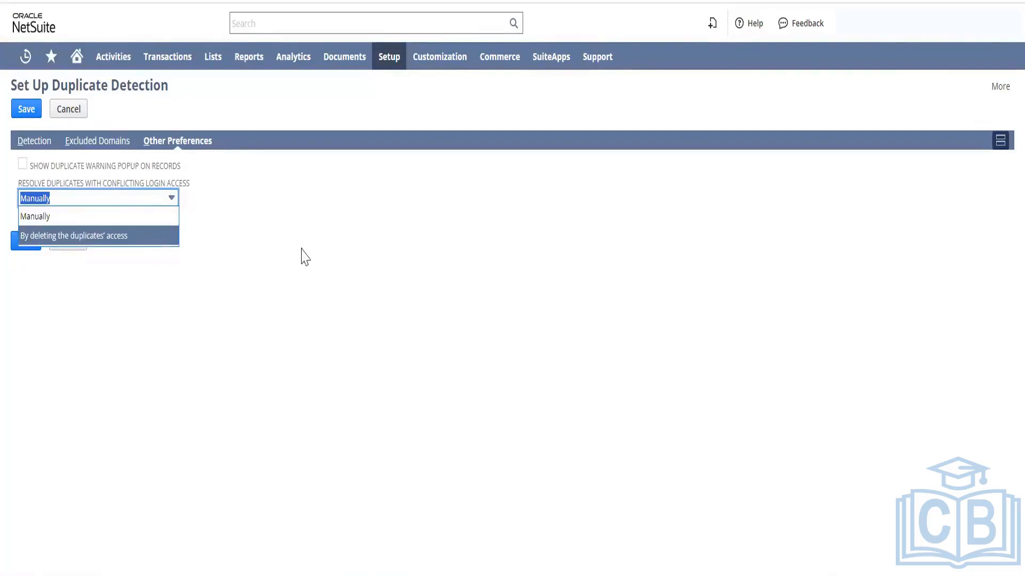
pyautogui.click(363, 278)
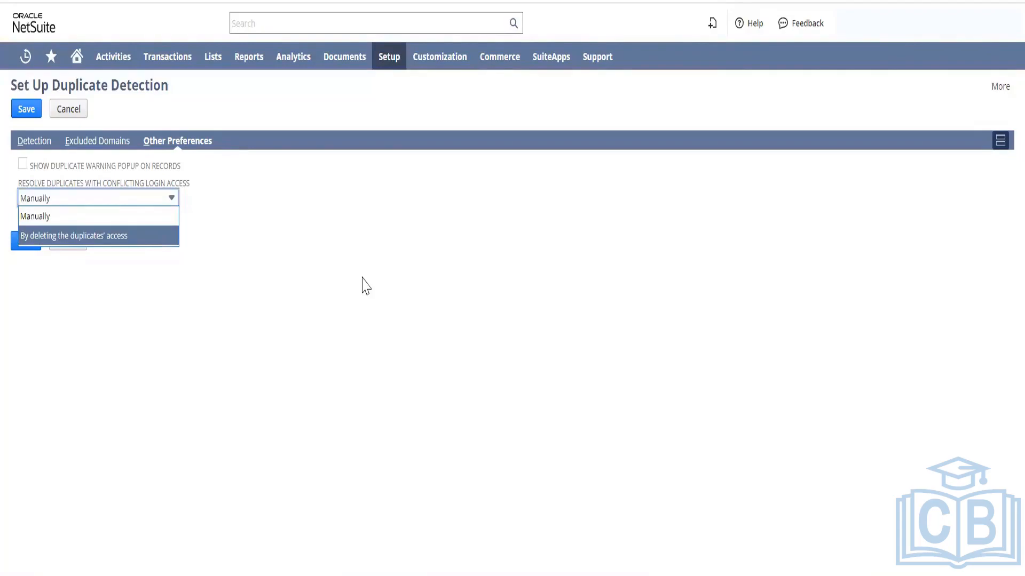
pyautogui.click(23, 163)
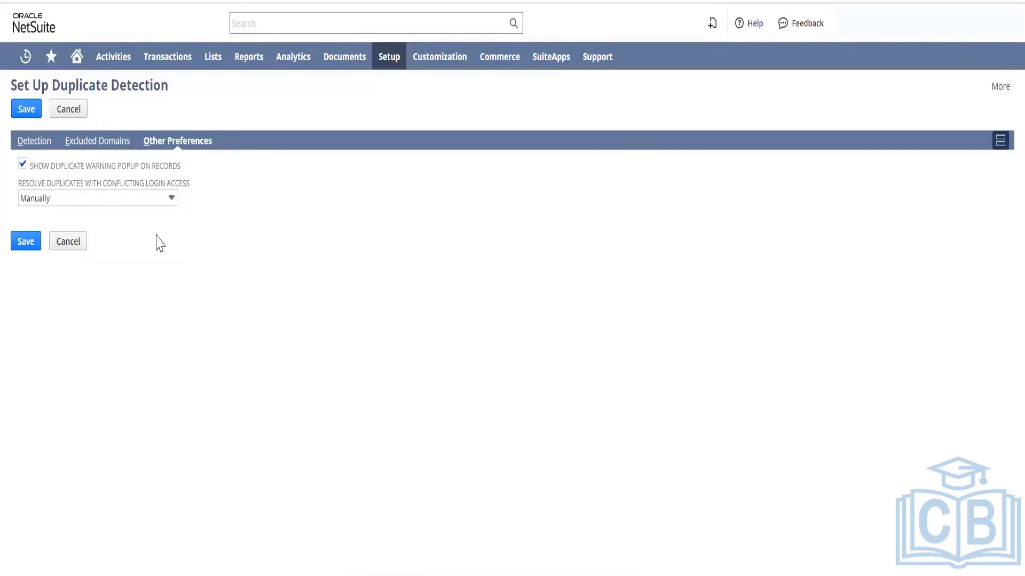
# Step: Recheck the excluded domains and detection criteria, then save the duplicate detection setup and accept the record processing
pyautogui.click(87, 151)
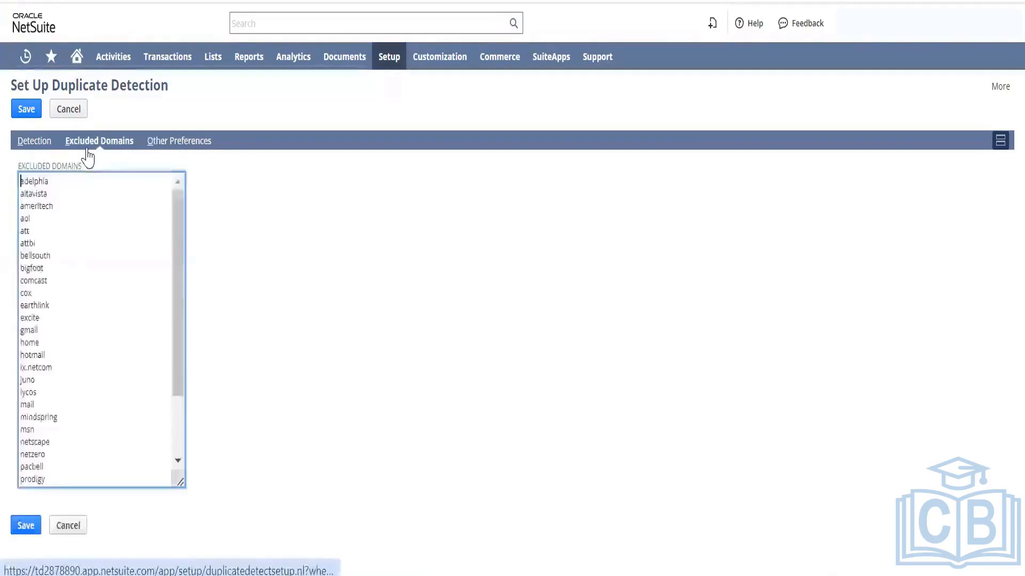
pyautogui.click(29, 145)
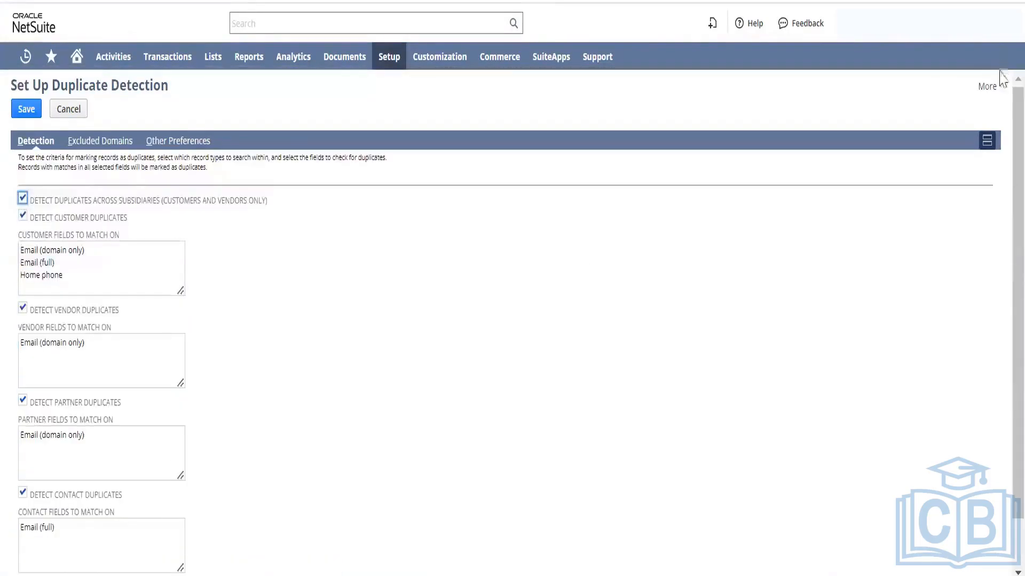
pyautogui.scroll(-1, 1002, 217)
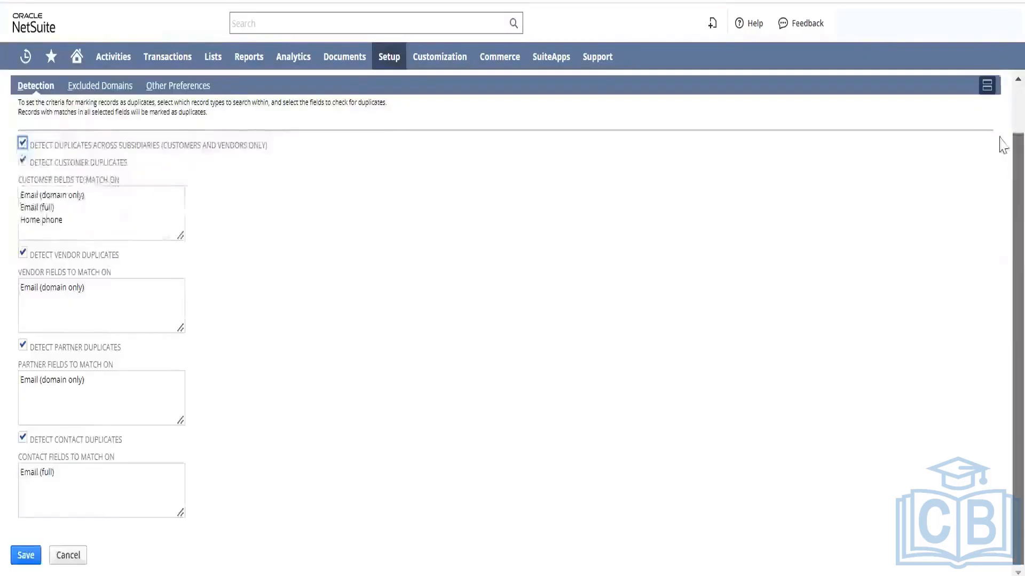
pyautogui.scroll(2, 999, 142)
pyautogui.scroll(-1, 1003, 144)
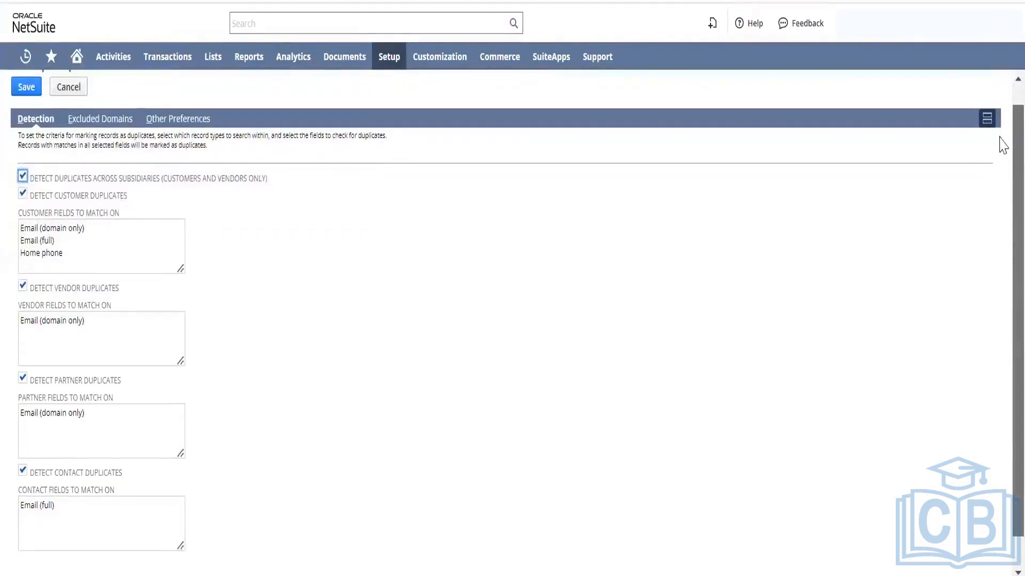
pyautogui.scroll(1, 1003, 143)
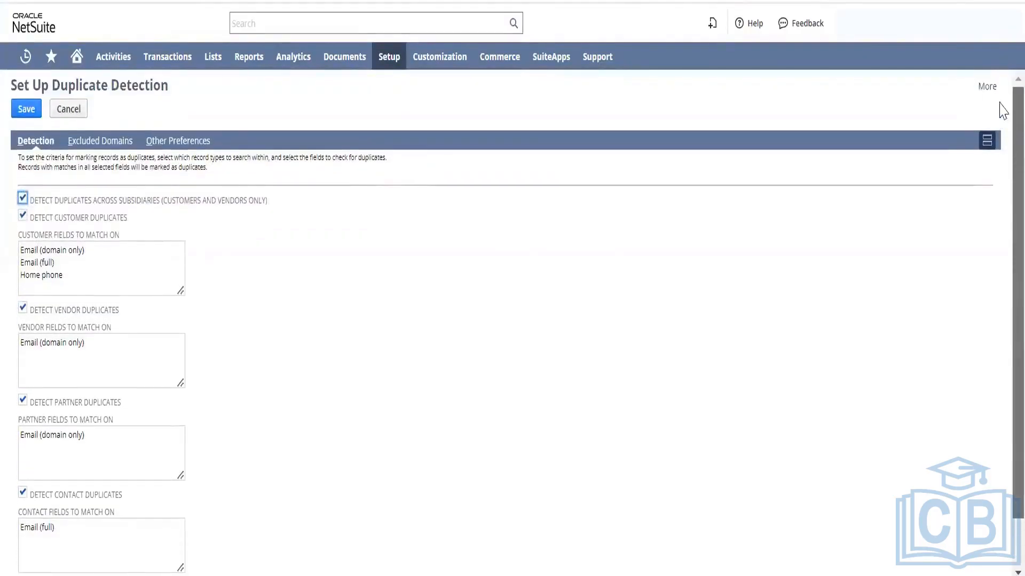
pyautogui.click(27, 110)
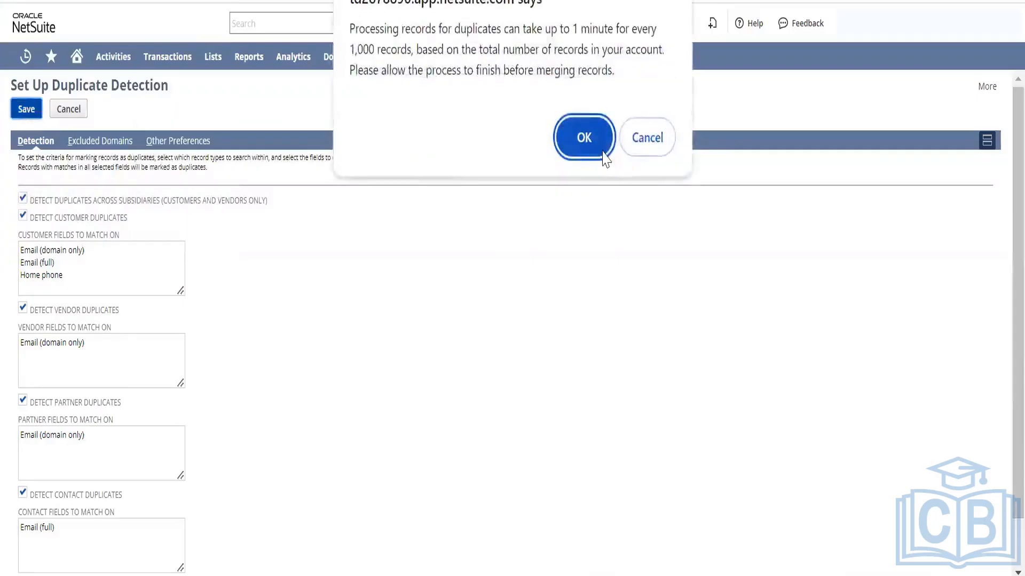
pyautogui.click(604, 156)
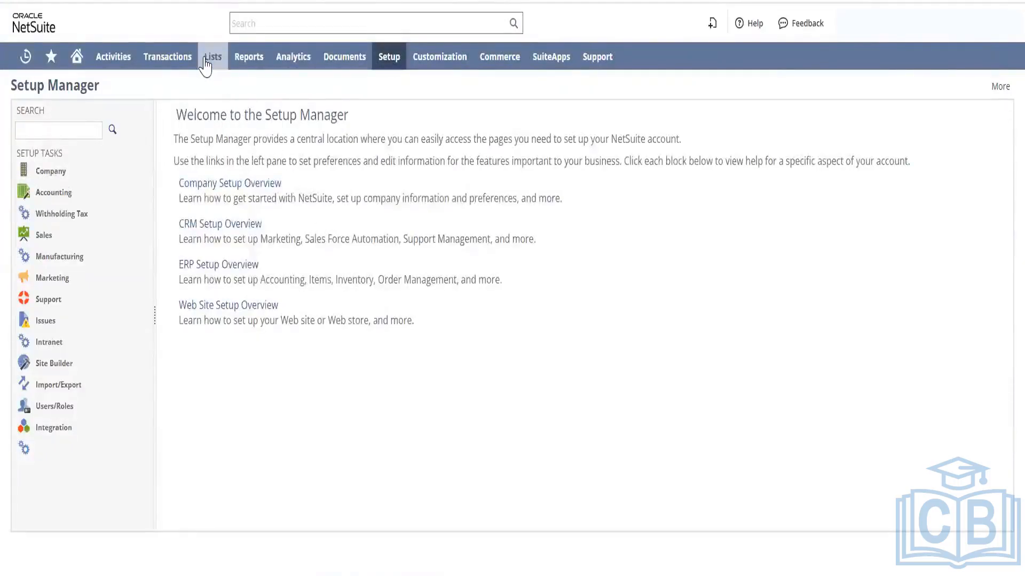
# Step: Open Entity Duplicate Resolution in a new browser tab and switch to it
pyautogui.moveTo(207, 64)
pyautogui.moveTo(244, 387)
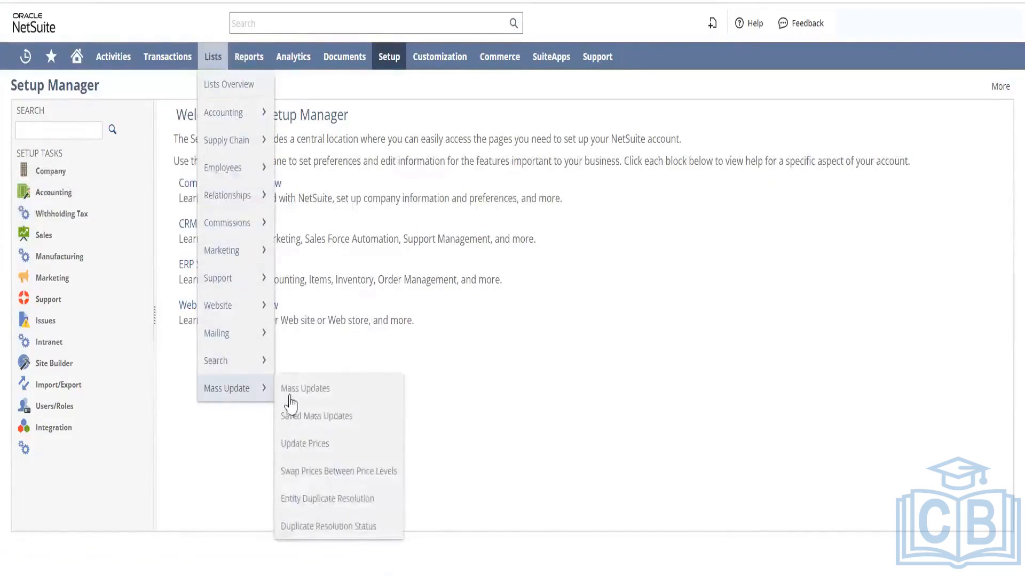
pyautogui.rightClick(345, 504)
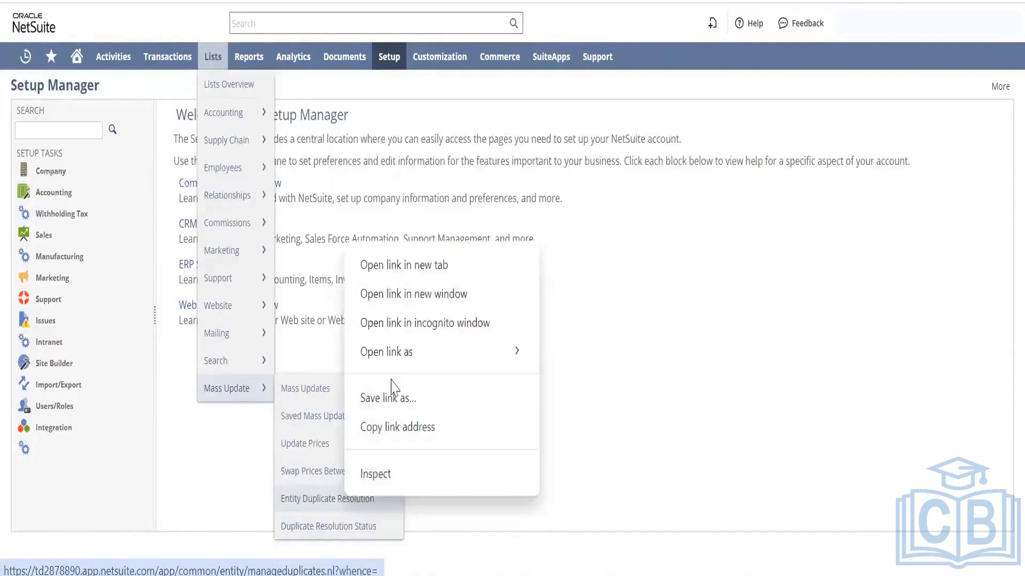
pyautogui.click(422, 272)
pyautogui.click(512, 1)
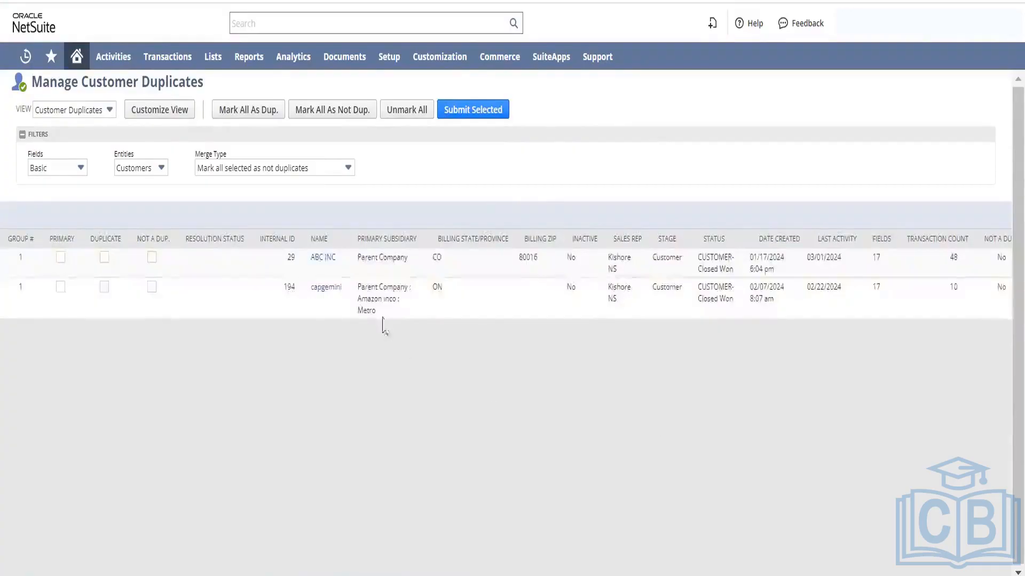
# Step: Open the ABC INC and capgemini customer records in separate tabs, inspect them, and return to the customer duplicates list
pyautogui.rightClick(323, 264)
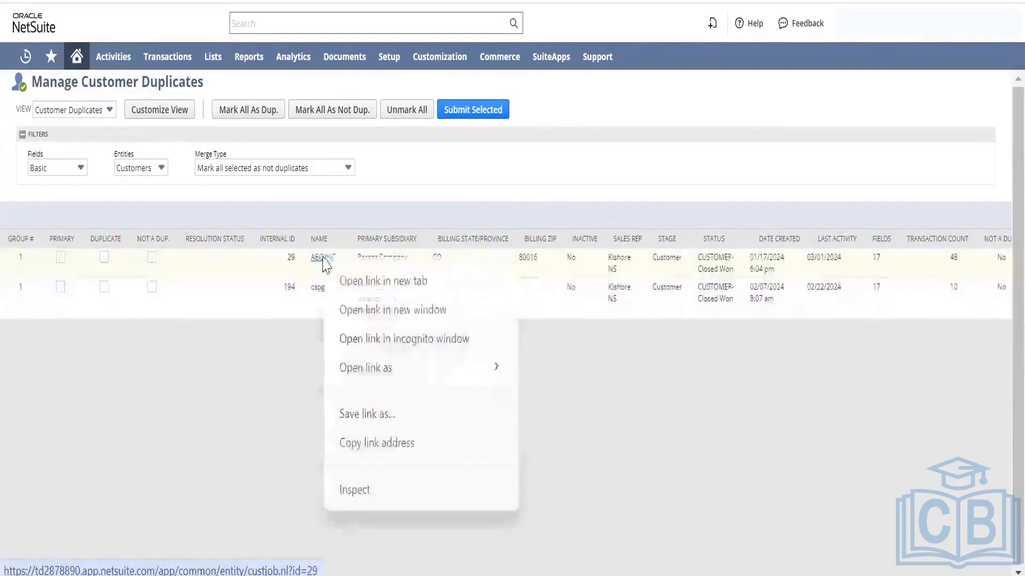
pyautogui.click(347, 260)
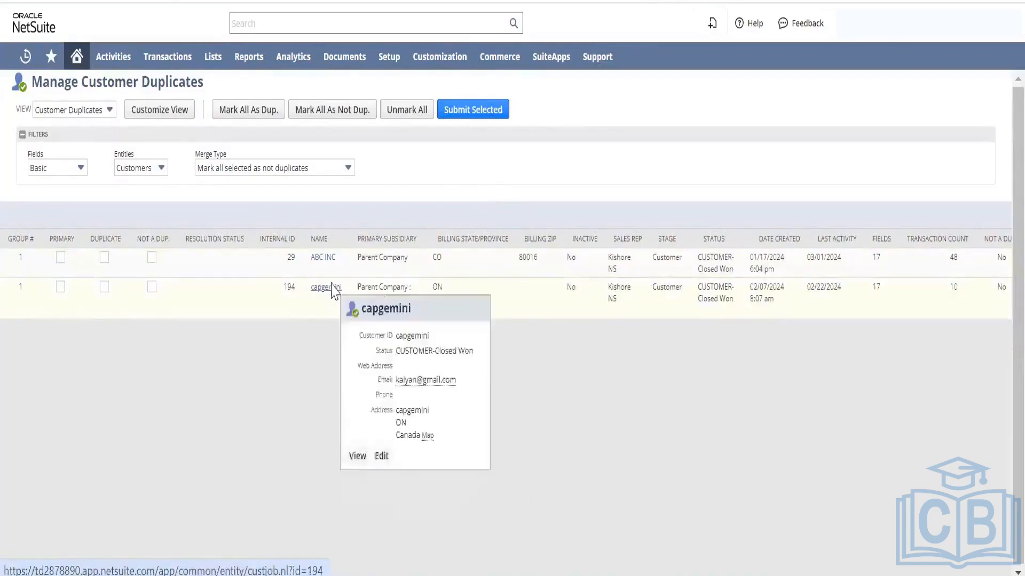
pyautogui.rightClick(331, 291)
pyautogui.click(374, 305)
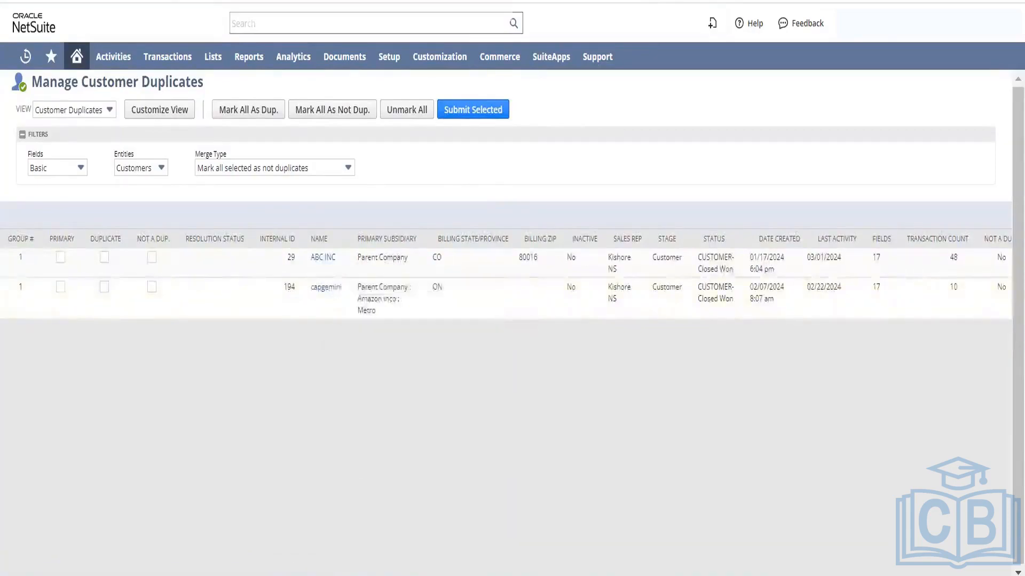
pyautogui.click(534, 2)
pyautogui.click(416, 2)
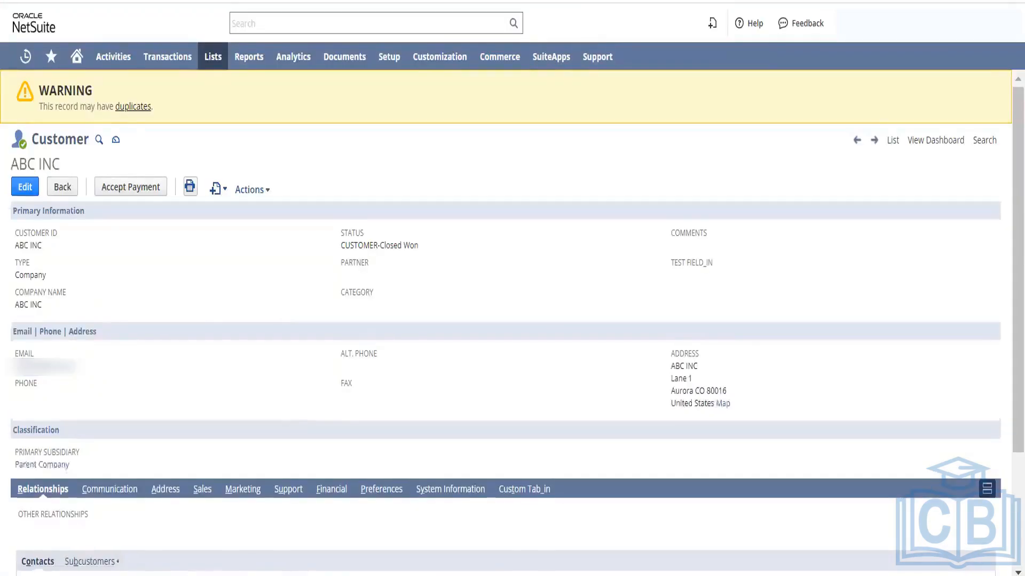
pyautogui.click(299, 1)
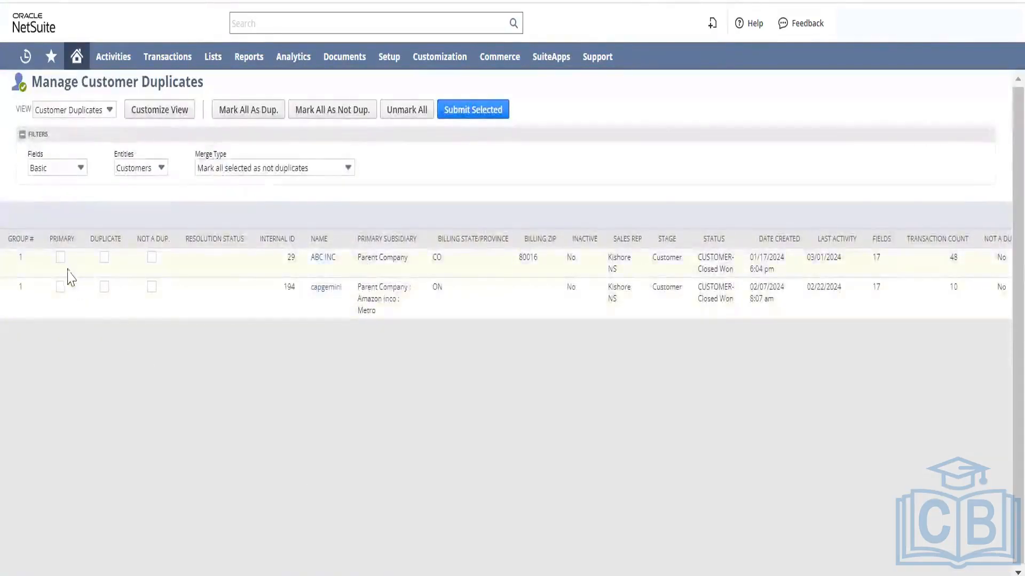
# Step: Mark ABC INC as primary and capgemini as its duplicate, then submit and confirm merging the duplicate into the primary record
pyautogui.click(60, 257)
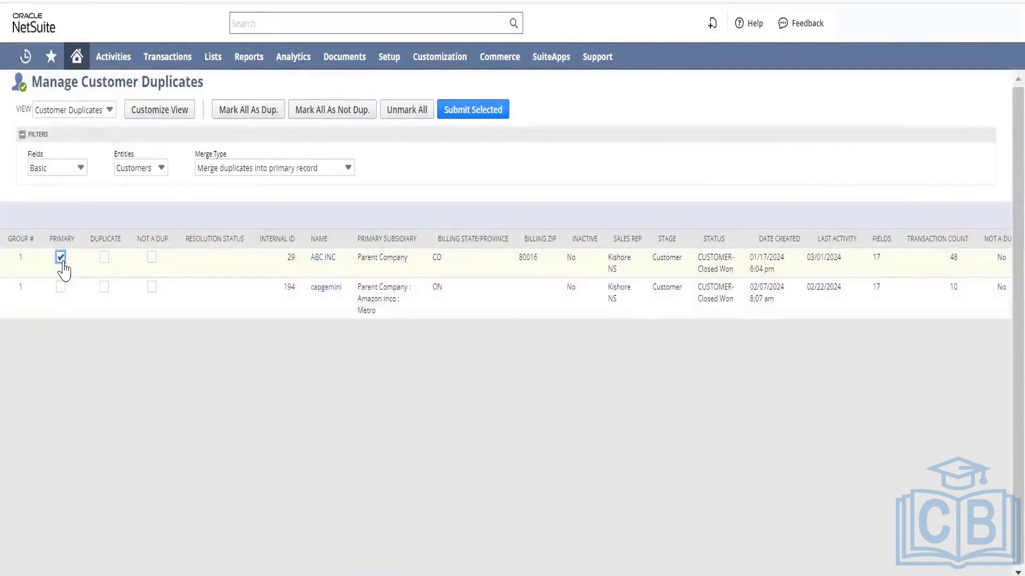
pyautogui.click(104, 288)
pyautogui.click(104, 288)
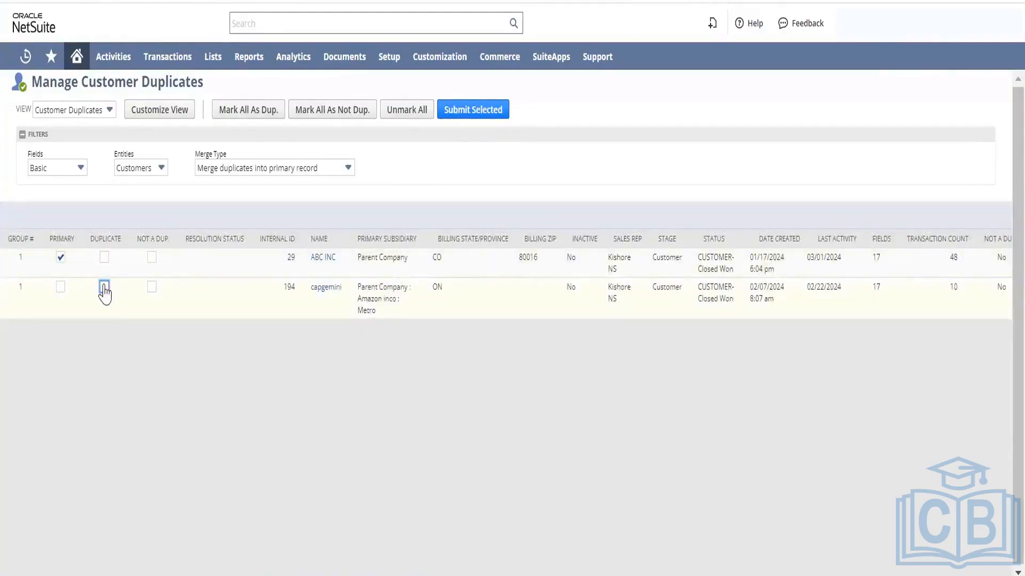
pyautogui.click(152, 257)
pyautogui.click(61, 257)
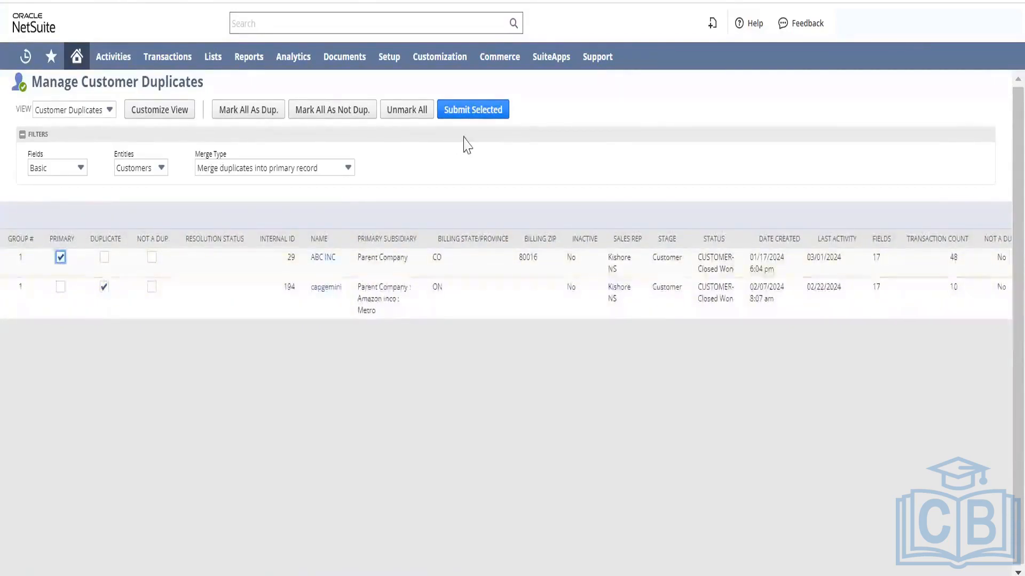
pyautogui.click(474, 113)
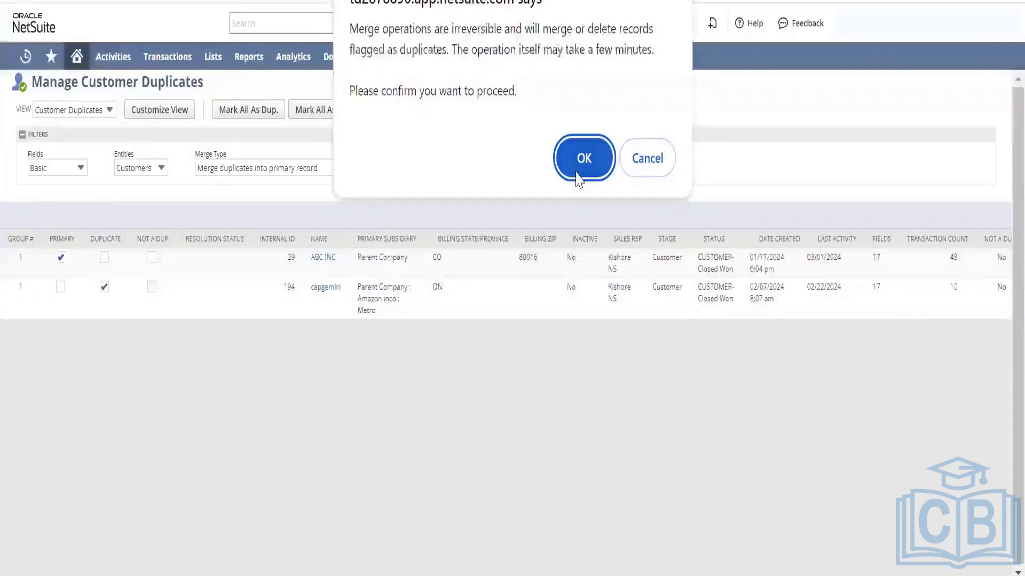
pyautogui.click(576, 174)
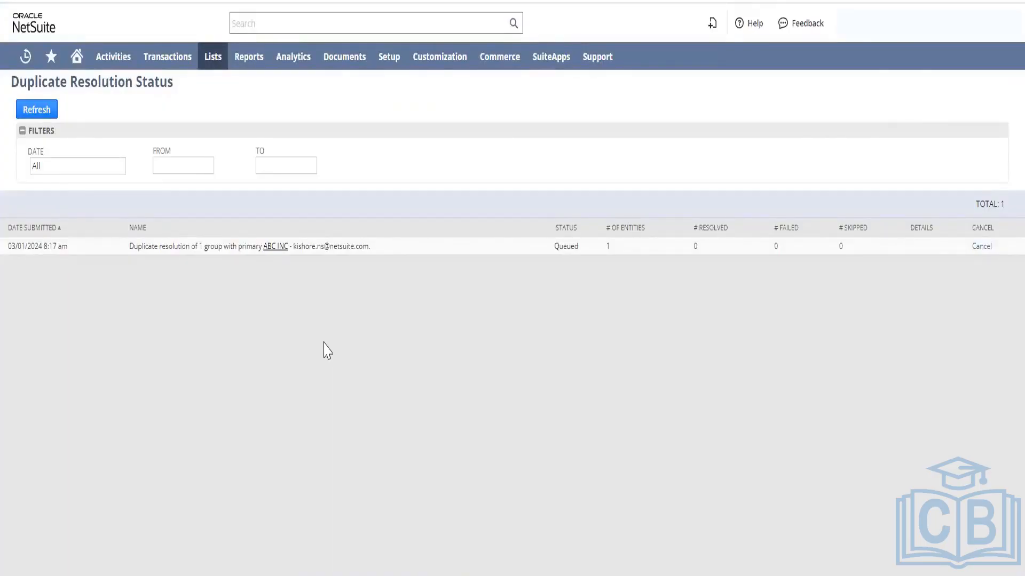
# Step: Refresh the duplicate resolution status until the ABC INC merge job finishes, and check its entity and resolved counts
pyautogui.click(50, 113)
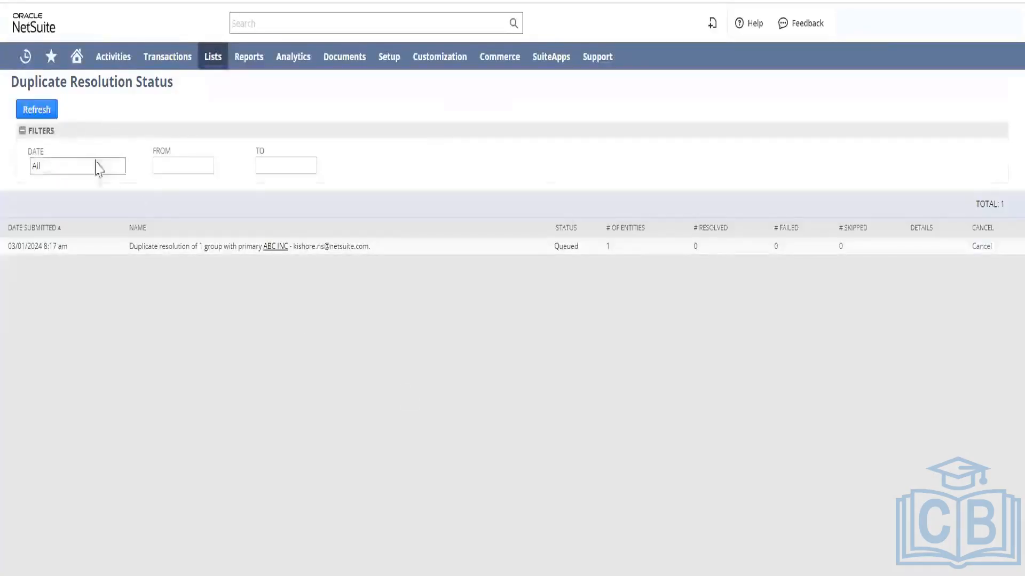
pyautogui.click(51, 113)
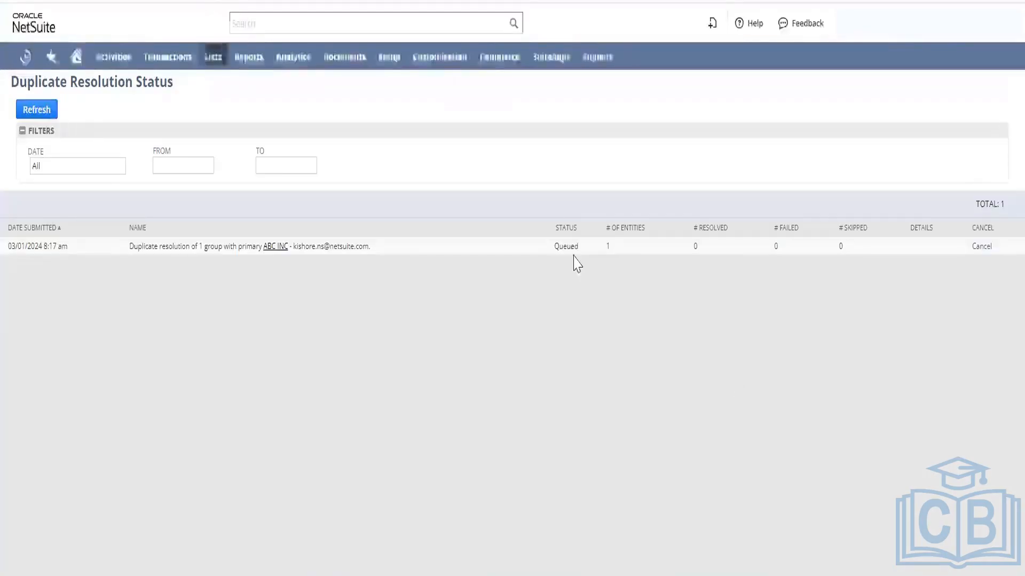
pyautogui.doubleClick(559, 246)
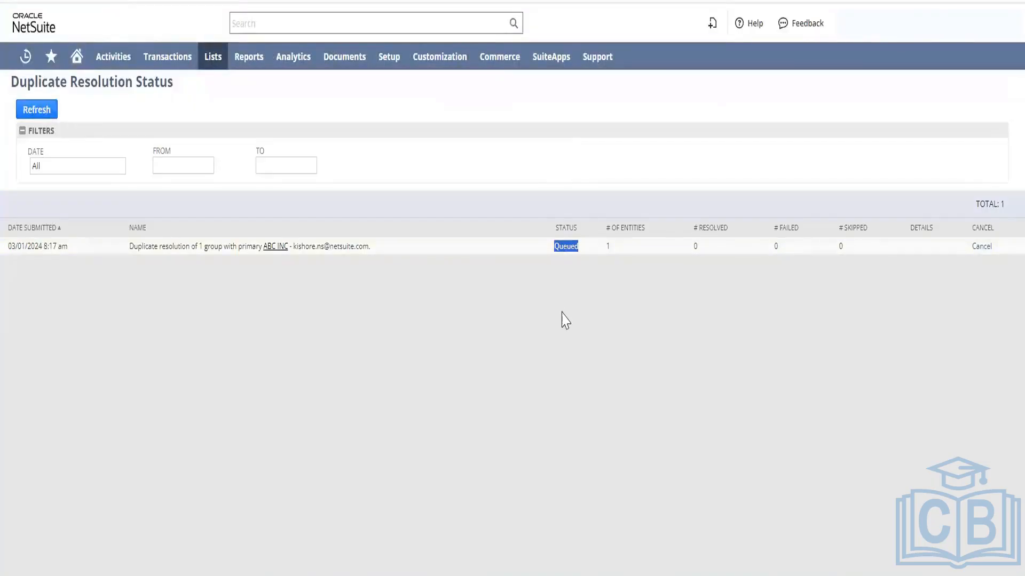
pyautogui.click(43, 113)
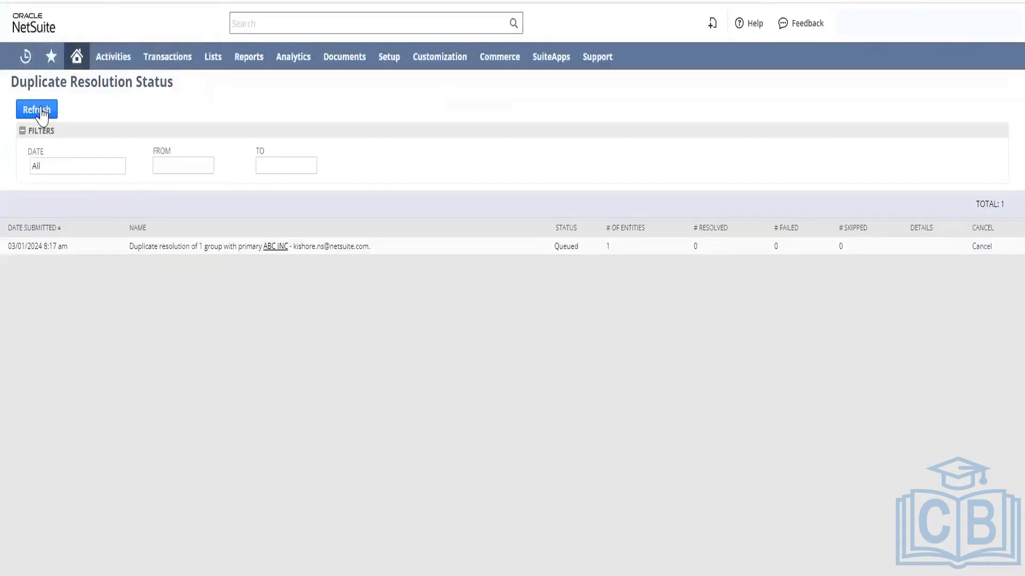
pyautogui.click(43, 113)
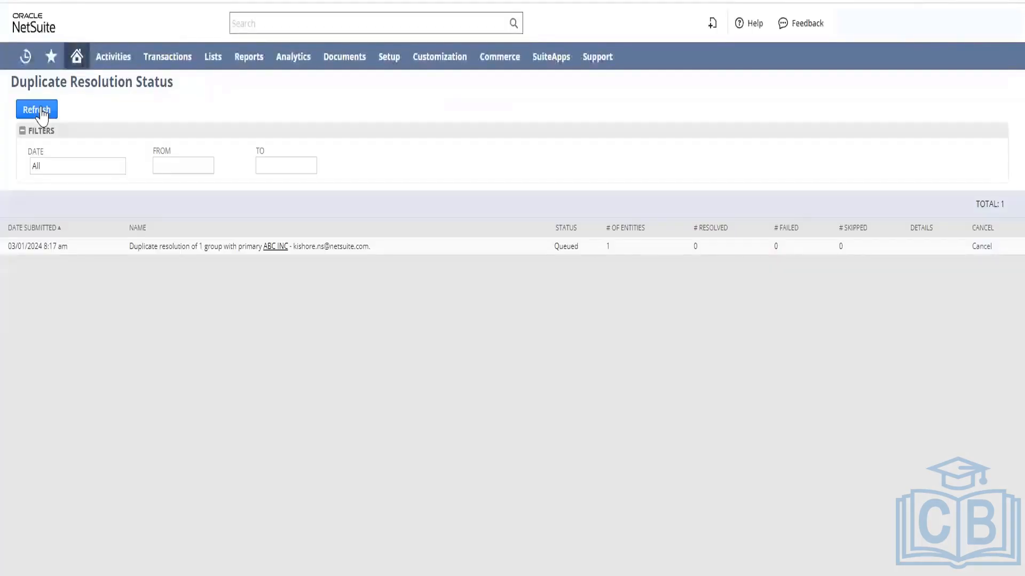
pyautogui.click(42, 113)
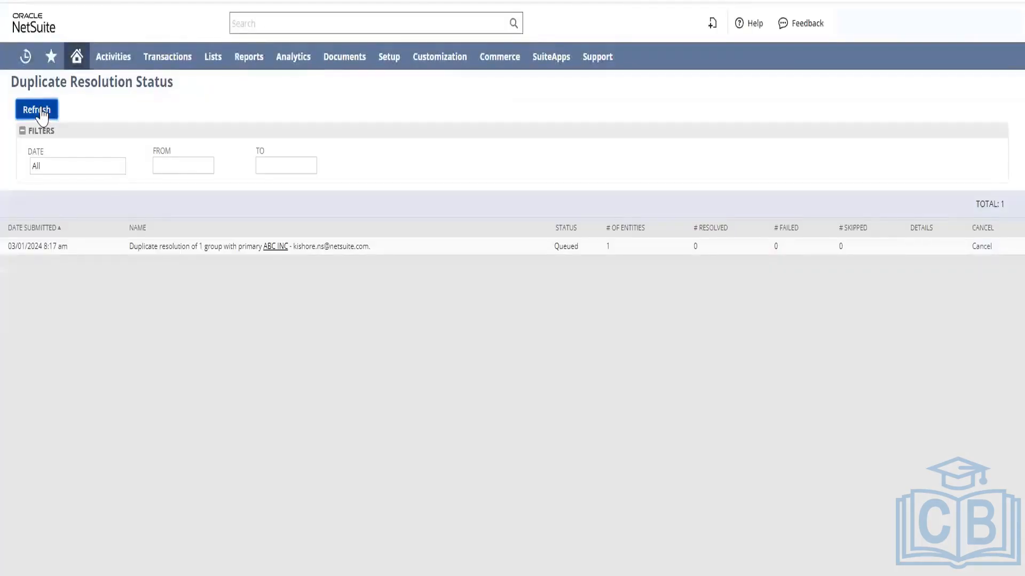
pyautogui.click(42, 113)
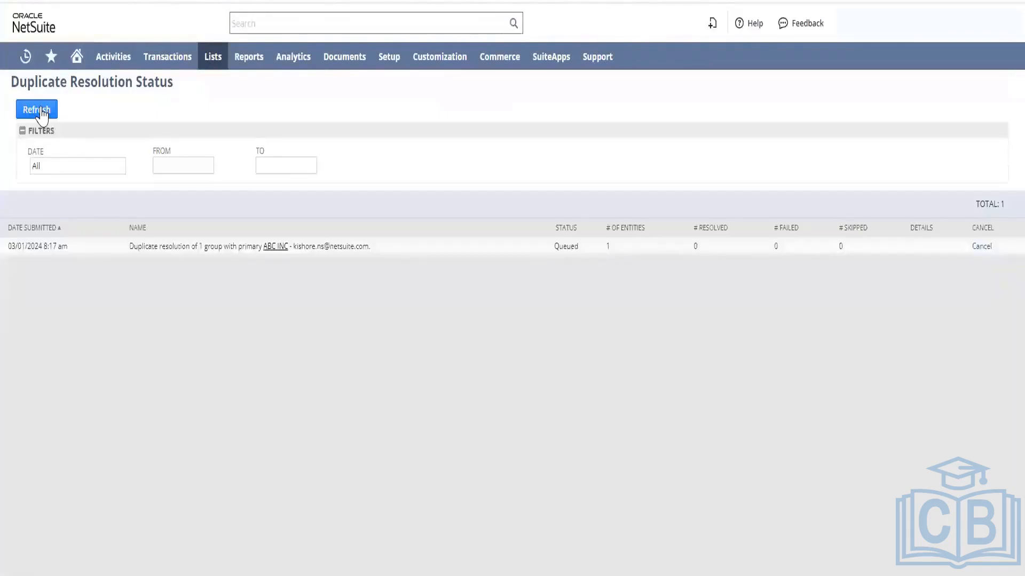
pyautogui.click(43, 113)
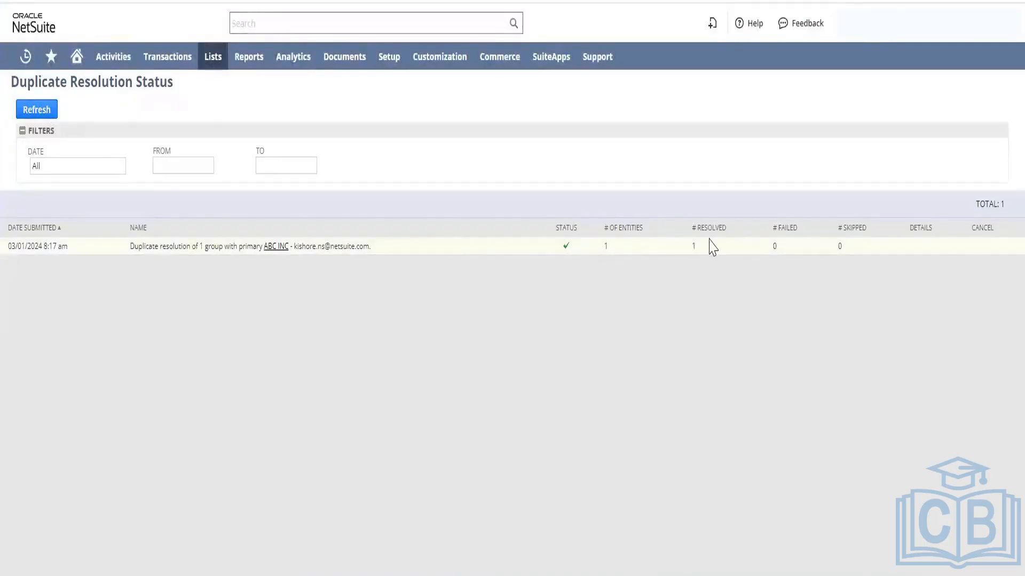
pyautogui.moveTo(699, 249); pyautogui.dragTo(602, 250)
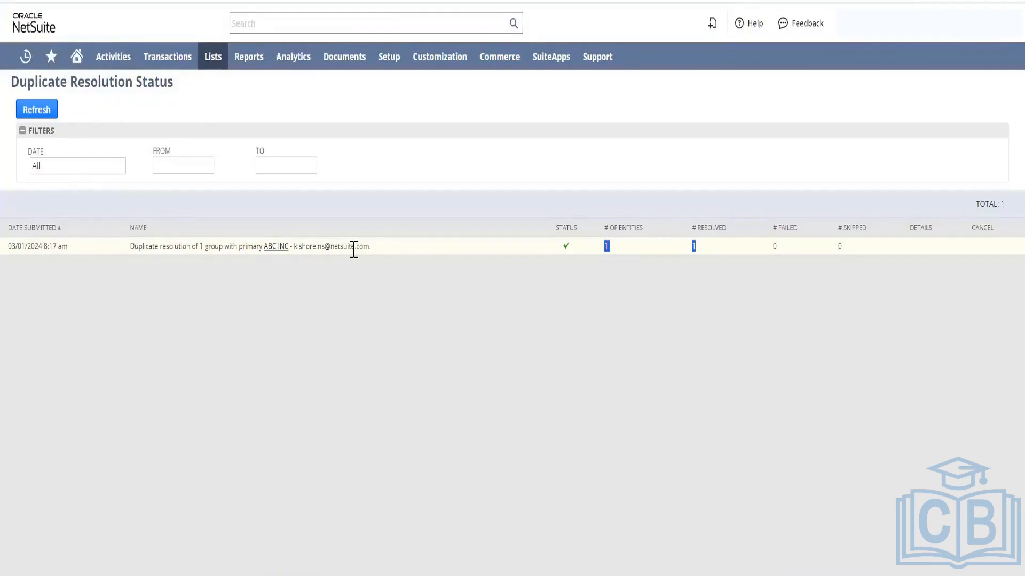
# Step: Reopen Entity Duplicate Resolution and look through the views available for the customer duplicates list
pyautogui.moveTo(211, 60)
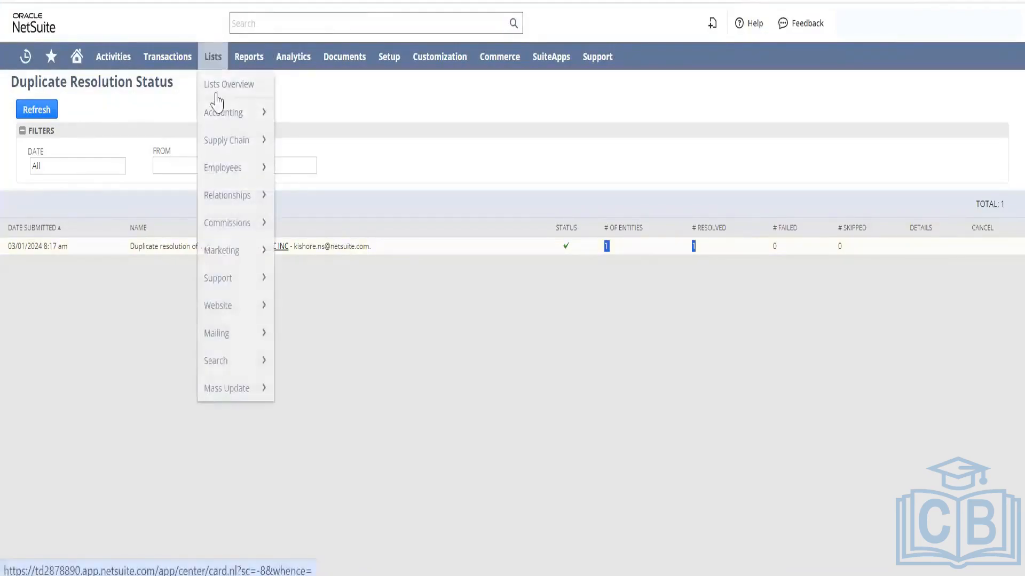
pyautogui.moveTo(251, 389)
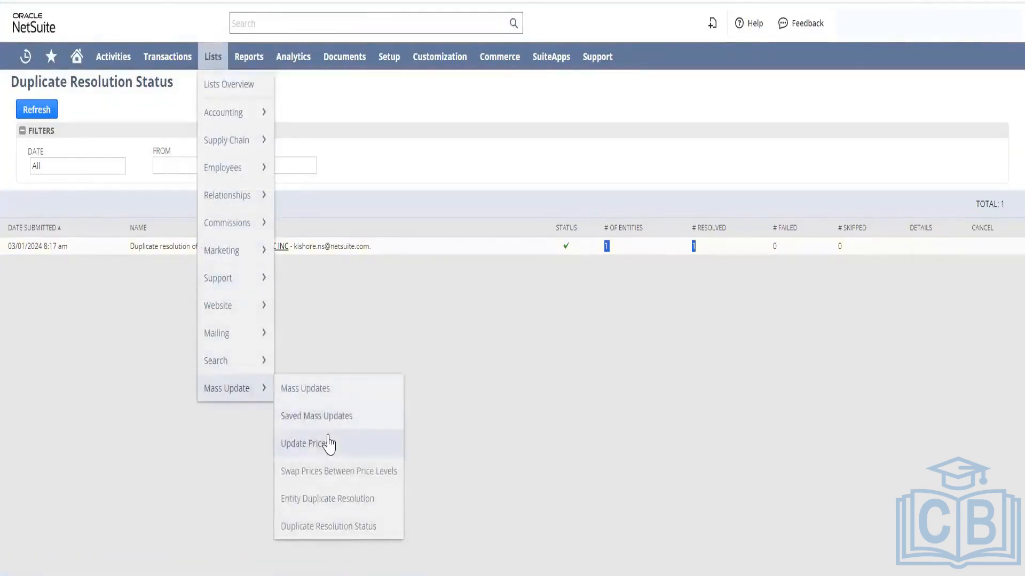
pyautogui.click(343, 500)
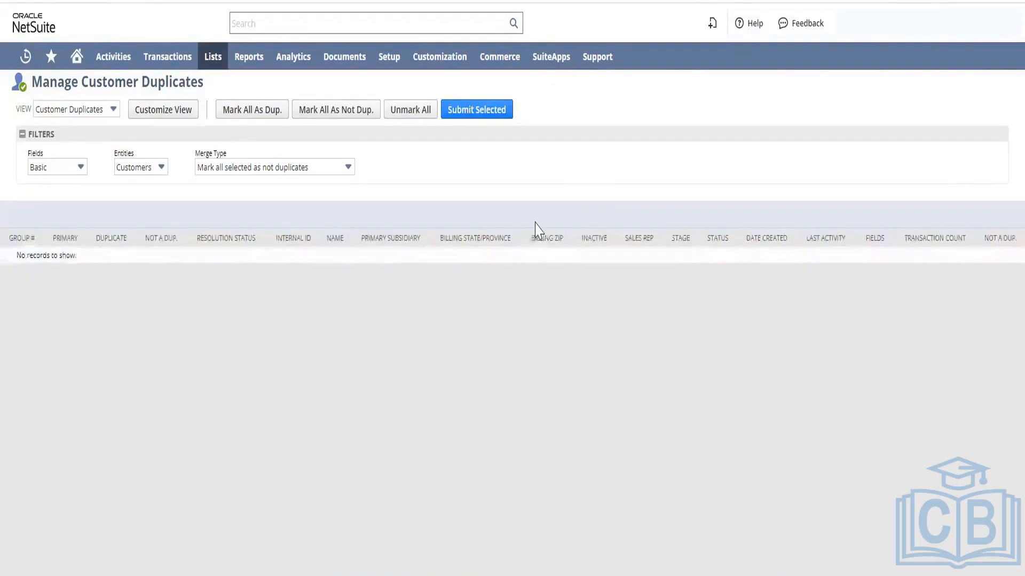
pyautogui.click(99, 119)
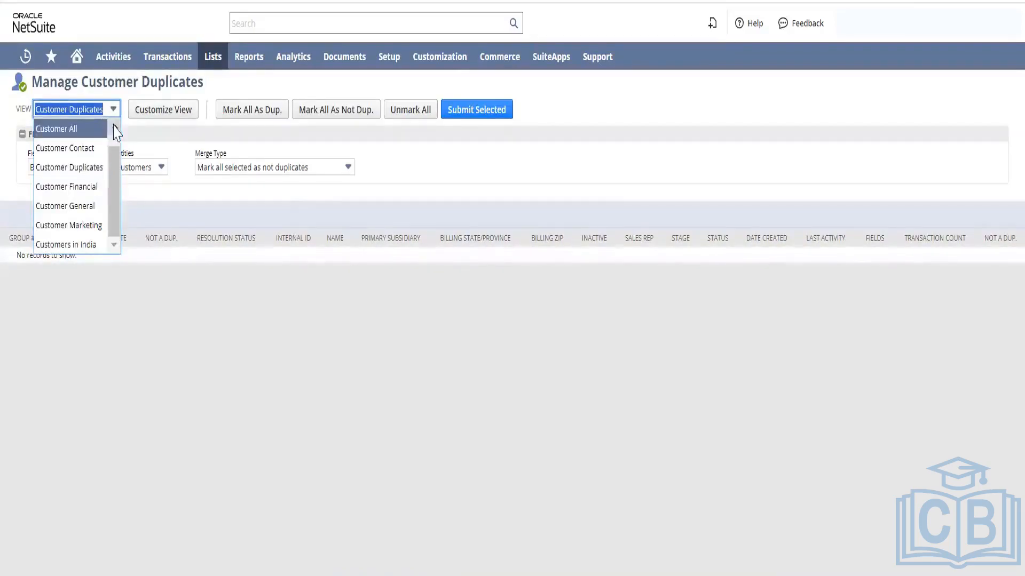
pyautogui.click(114, 128)
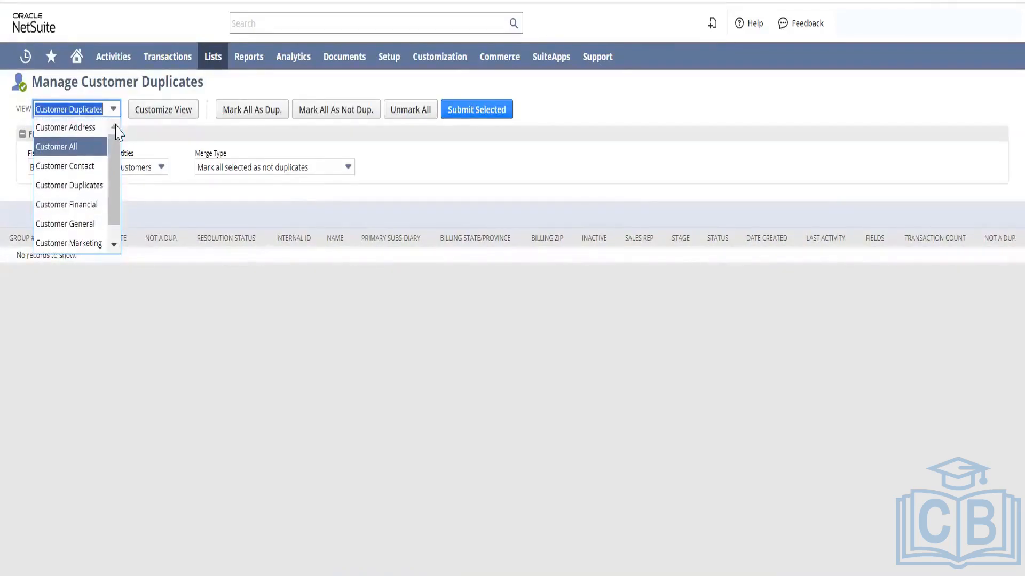
pyautogui.moveTo(115, 146); pyautogui.dragTo(117, 176)
pyautogui.click(243, 373)
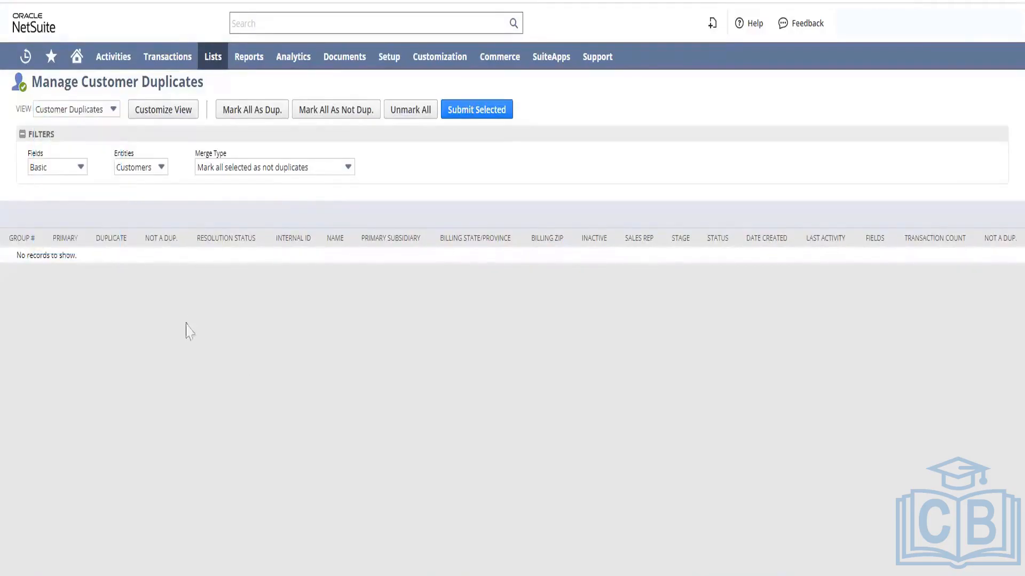
# Step: Review the entity types available for duplicate resolution and switch the Entities filter to Vendors
pyautogui.click(159, 170)
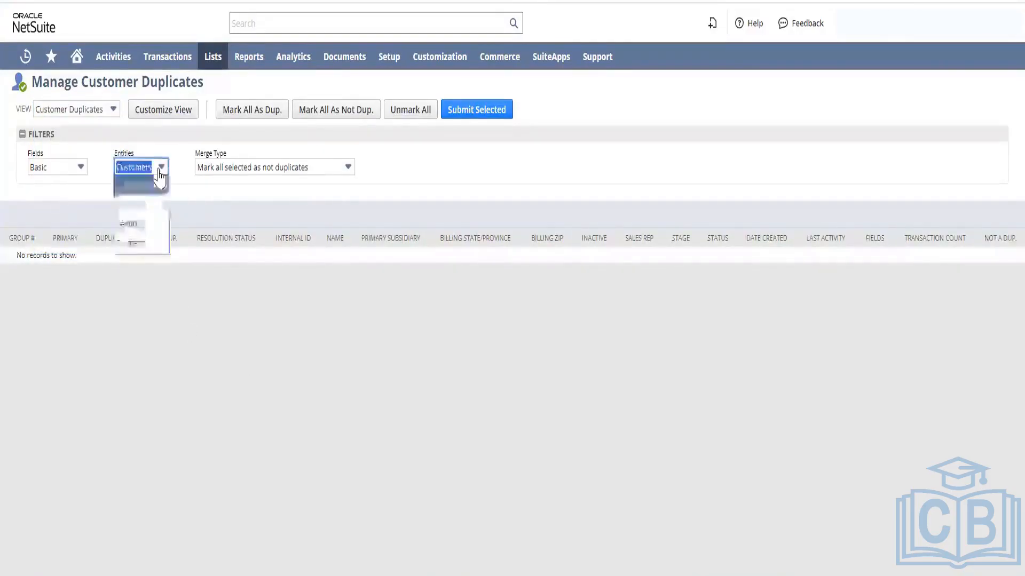
pyautogui.click(157, 172)
pyautogui.click(159, 168)
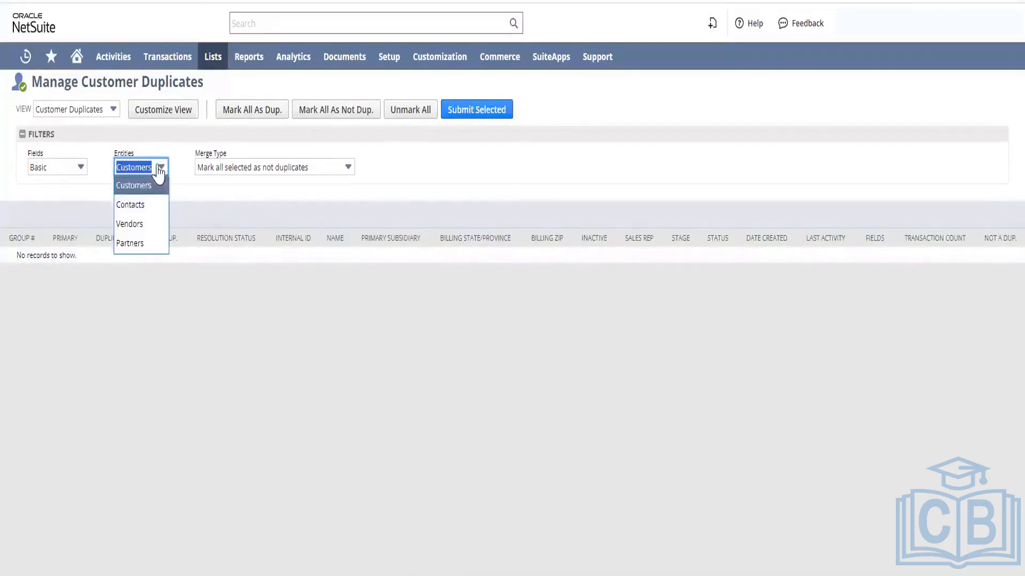
pyautogui.click(143, 222)
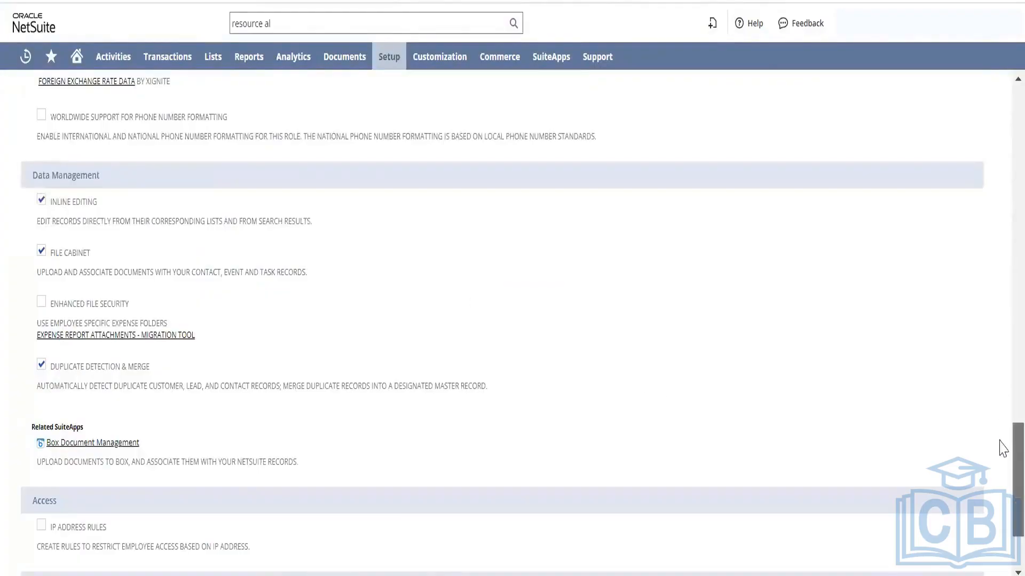
# Step: Review the remaining company features on the Enable Features page and switch to the Accounting features
pyautogui.scroll(-3, 1001, 443)
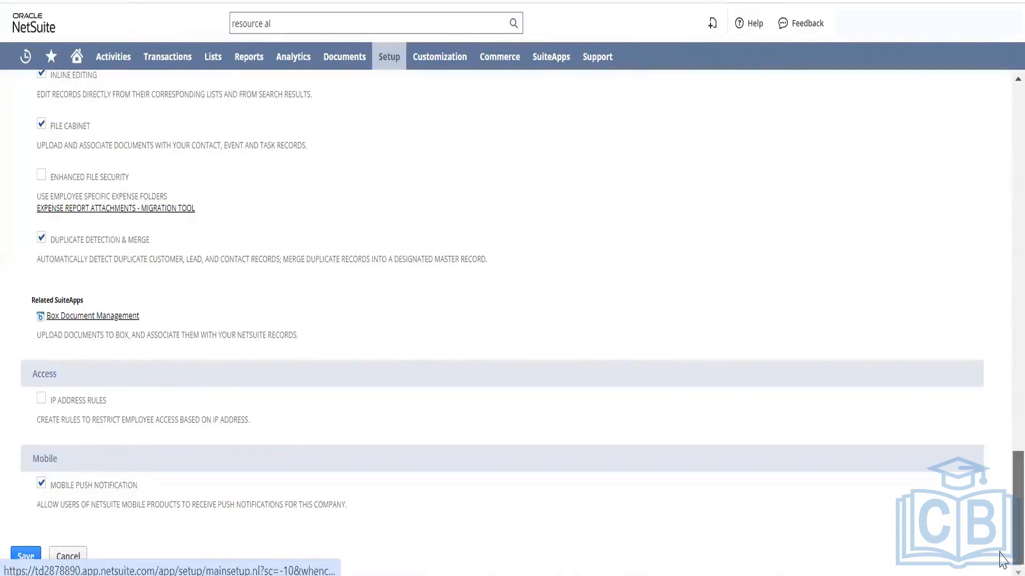
pyautogui.scroll(5, 1002, 561)
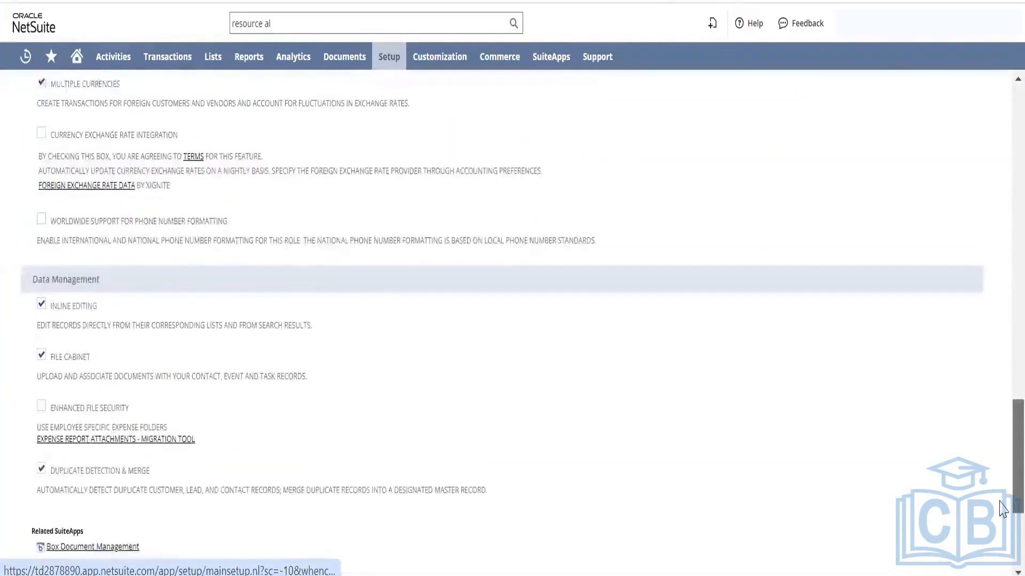
pyautogui.scroll(5, 1002, 508)
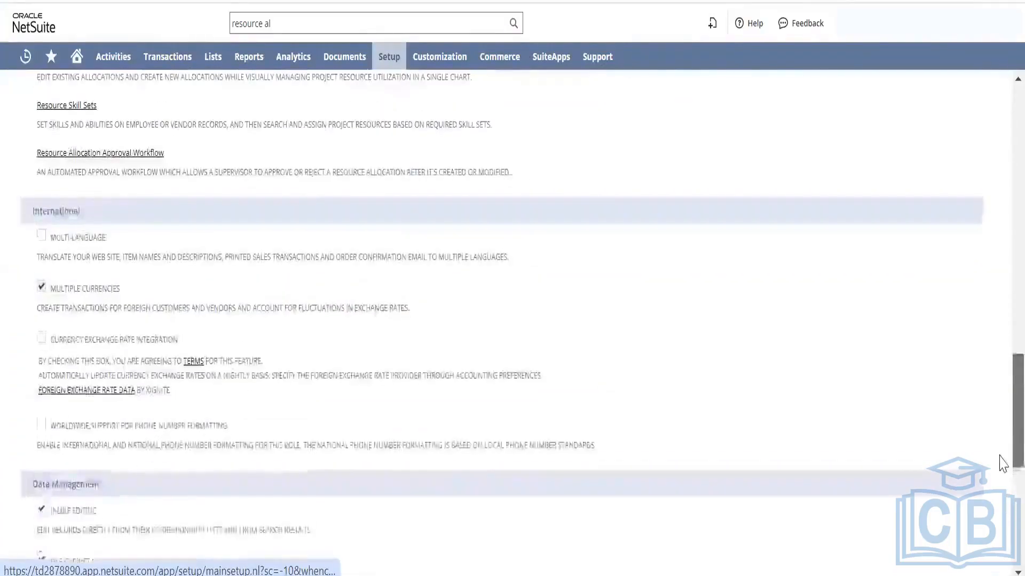
pyautogui.scroll(10, 1002, 455)
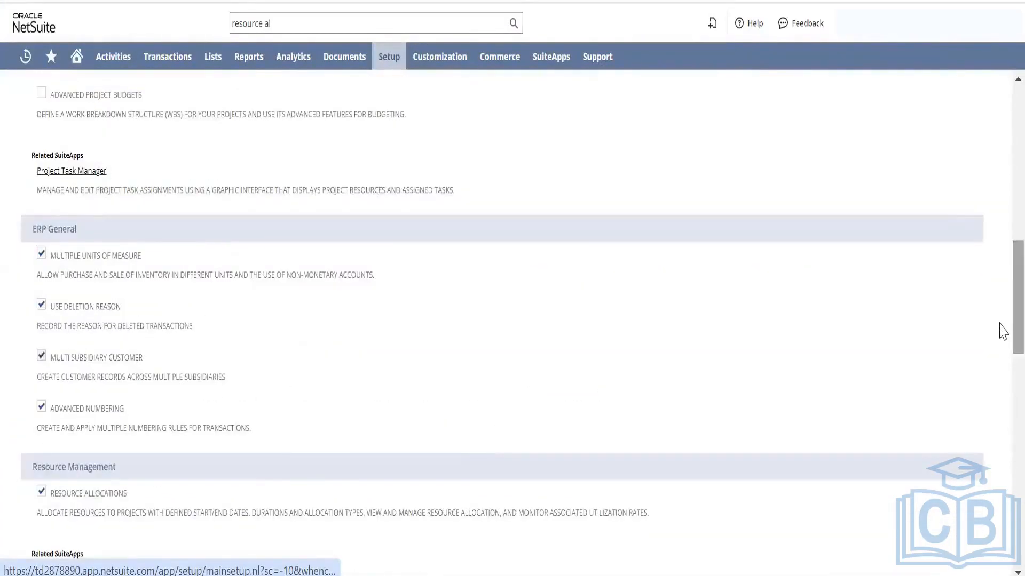
pyautogui.scroll(-10, 1003, 433)
pyautogui.scroll(-5, 1002, 432)
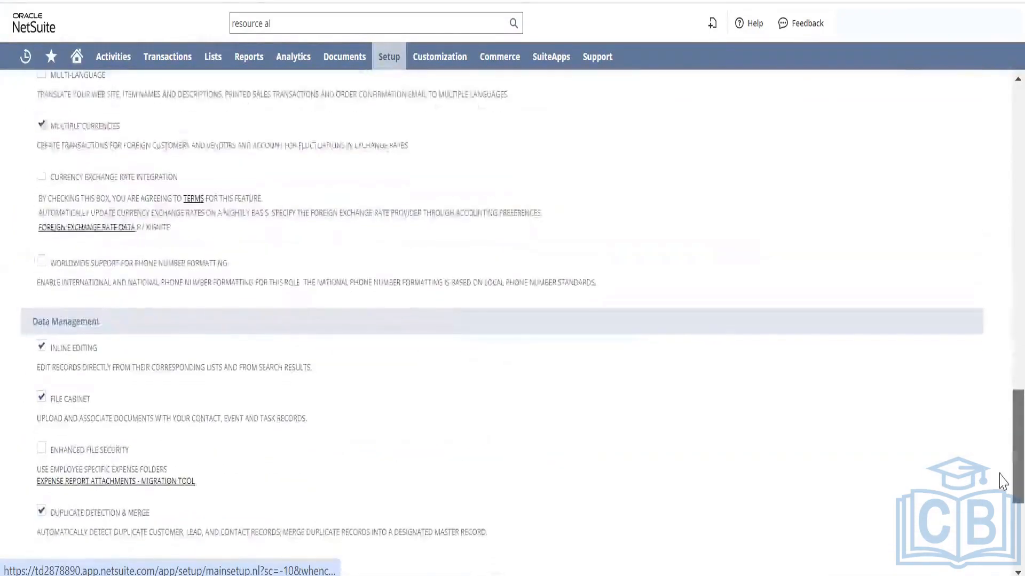
pyautogui.scroll(20, 1001, 320)
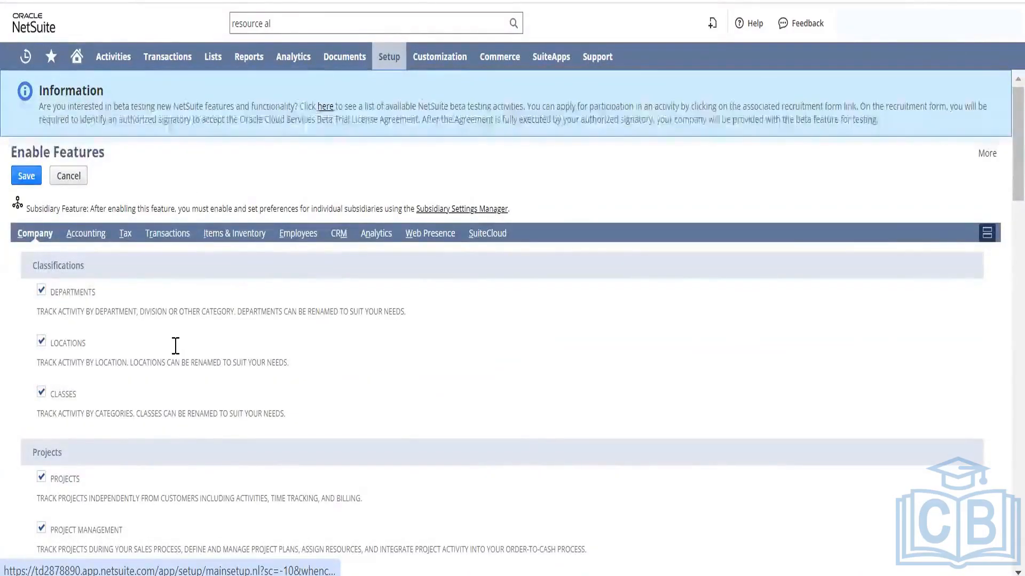
pyautogui.click(95, 236)
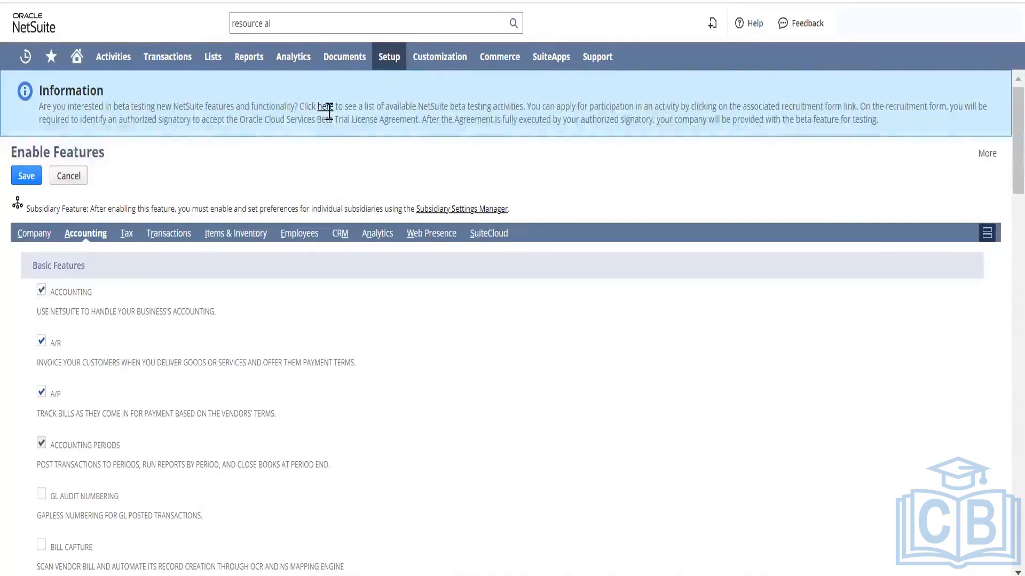
# Step: Open Manage Accounting Periods from the accounting setup in a new browser tab
pyautogui.moveTo(381, 64)
pyautogui.moveTo(398, 140)
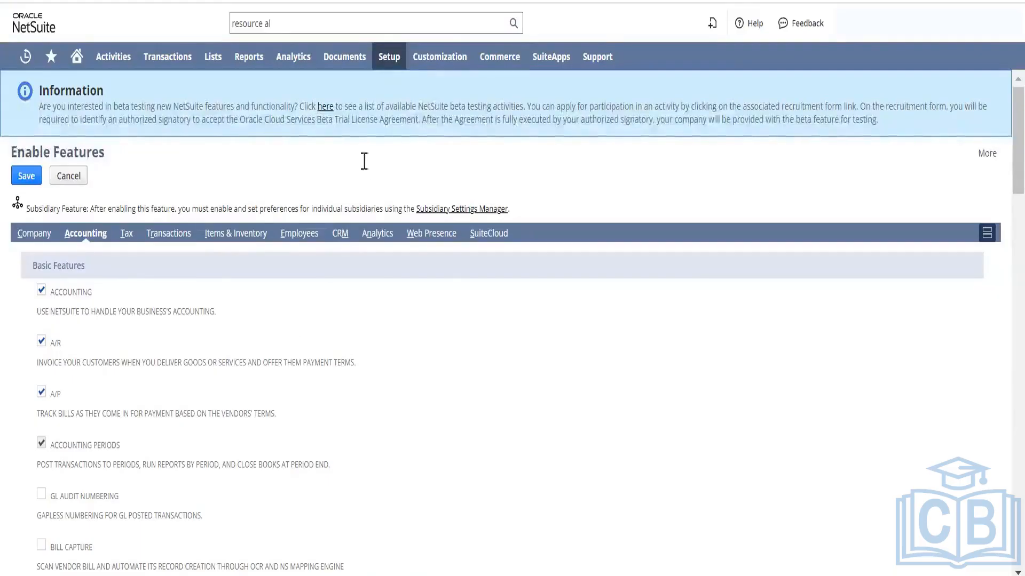
pyautogui.moveTo(389, 57)
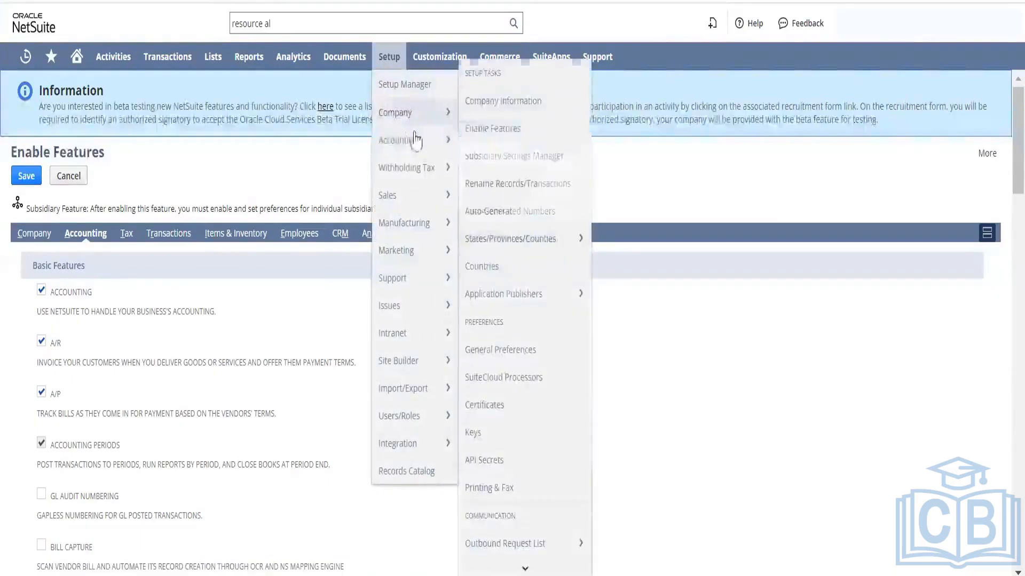
pyautogui.moveTo(405, 140)
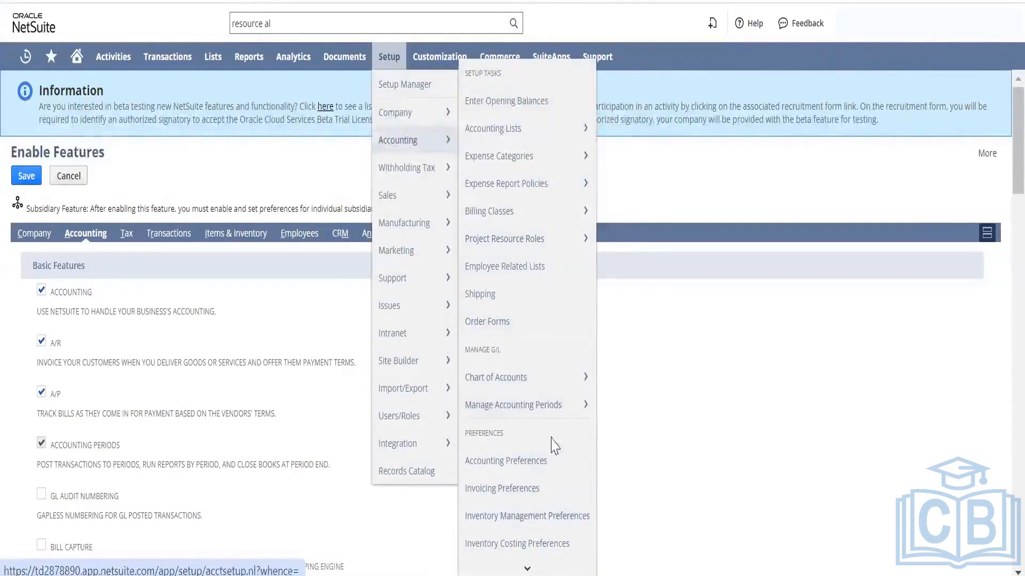
pyautogui.moveTo(555, 415)
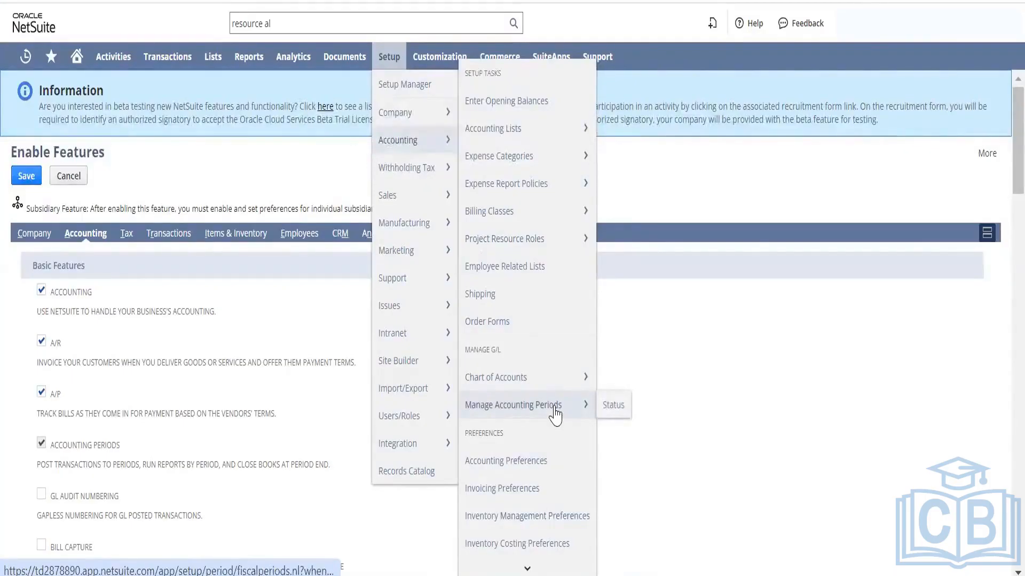
pyautogui.rightClick(555, 414)
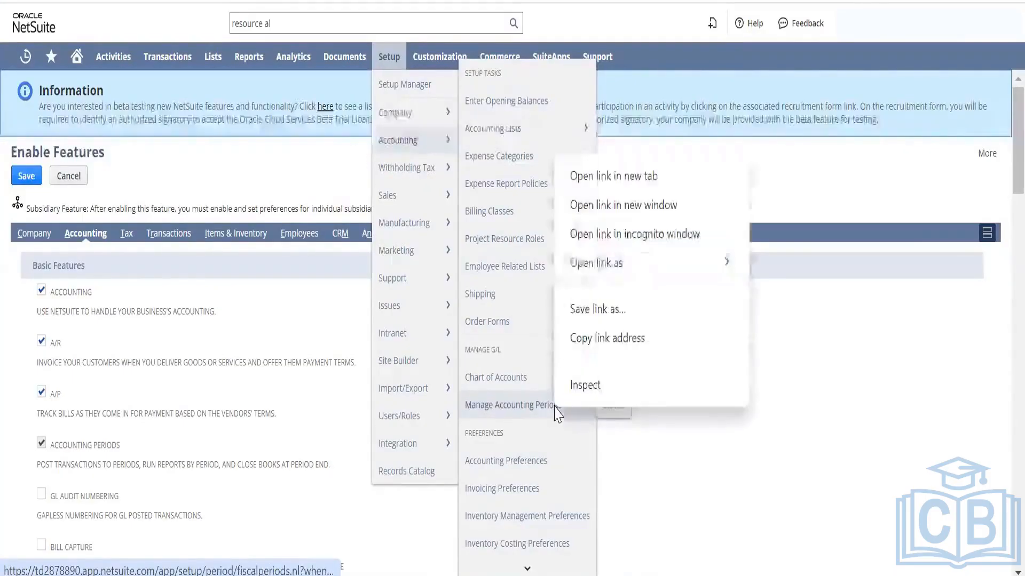
pyautogui.click(596, 181)
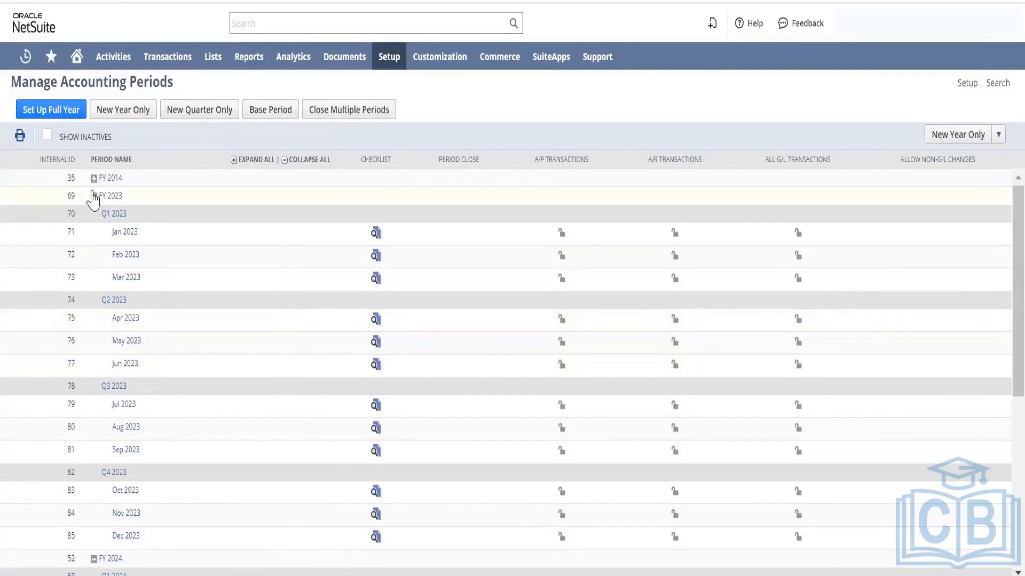
# Step: Collapse FY 2023 and FY 2024, then expand FY 2014 to examine its periods and collapse it again
pyautogui.click(94, 197)
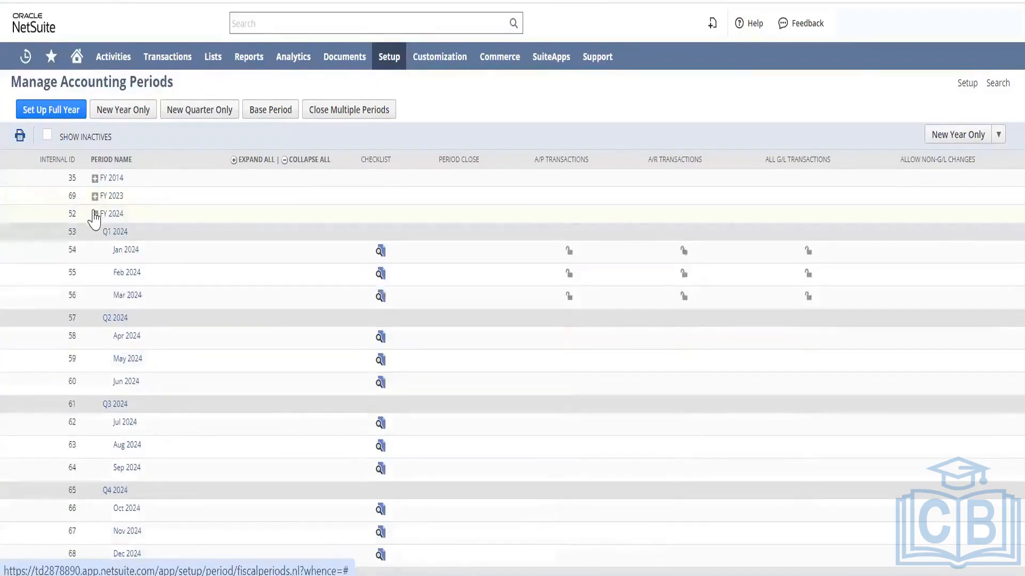
pyautogui.click(94, 215)
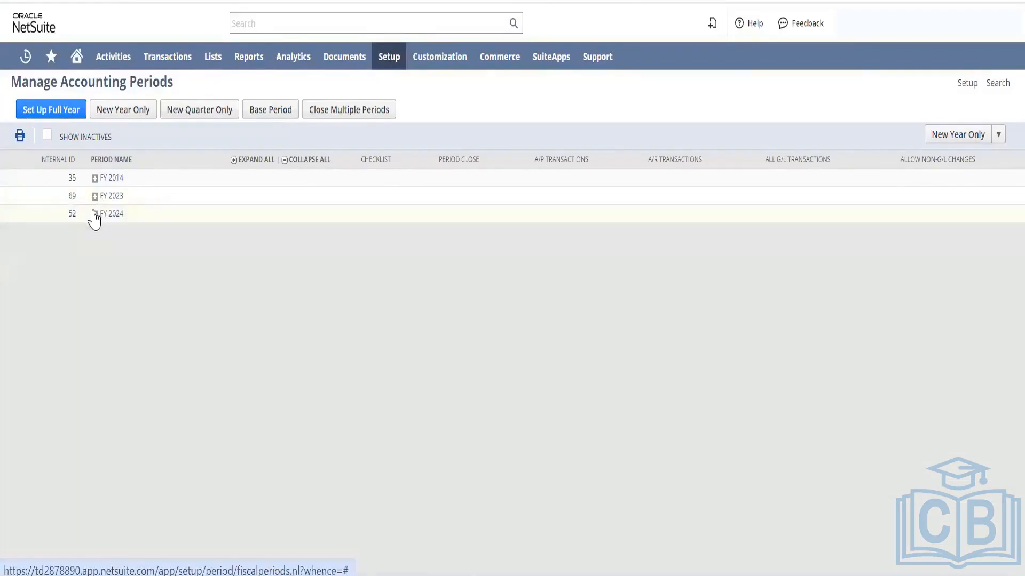
pyautogui.click(95, 179)
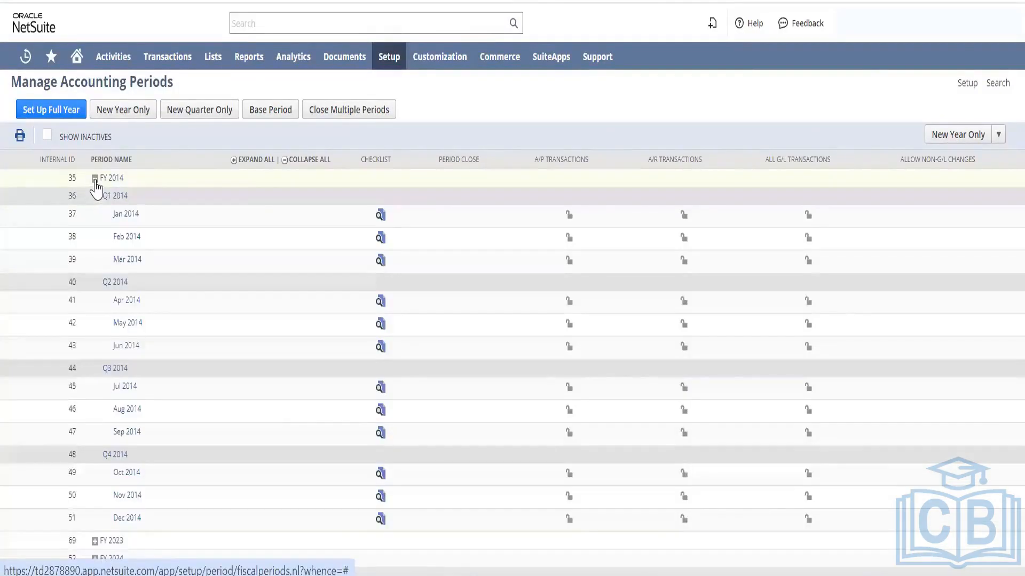
pyautogui.click(95, 179)
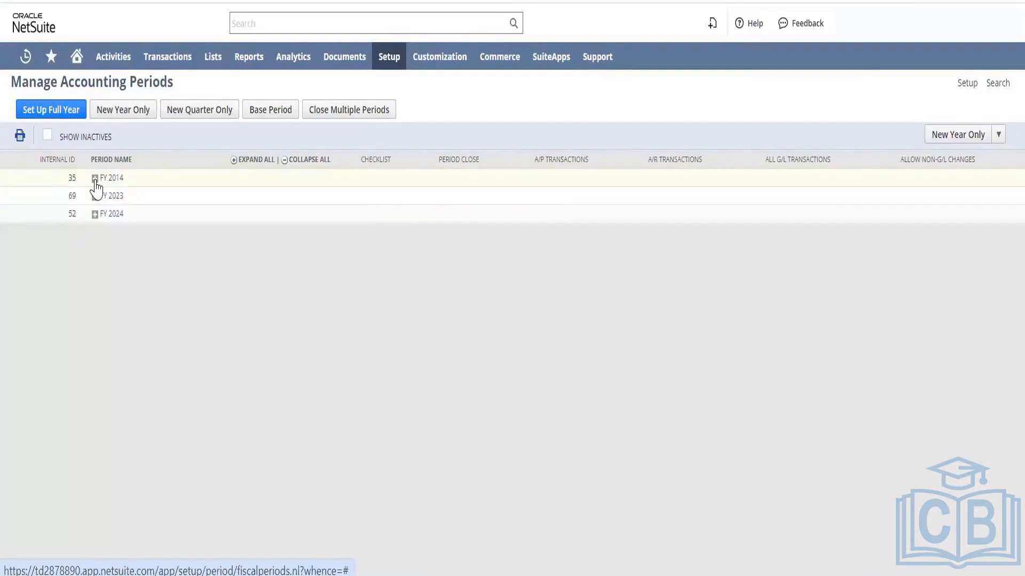
# Step: Set up and save full-year accounting periods with January as first fiscal month, fiscal year end 2015 and Calendar Months format
pyautogui.click(62, 115)
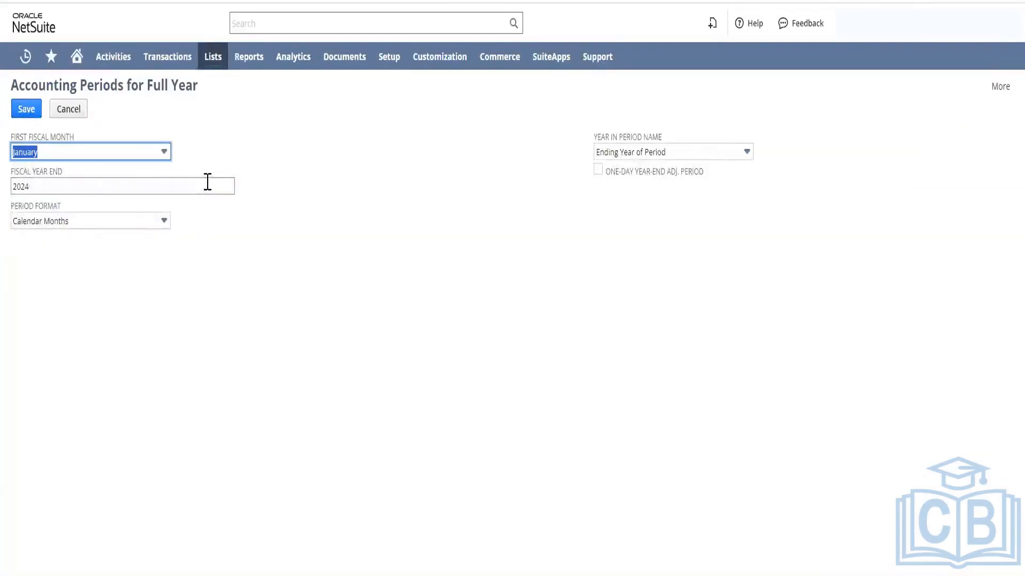
pyautogui.click(207, 182)
pyautogui.press('BackSpace')
pyautogui.press('BackSpace')
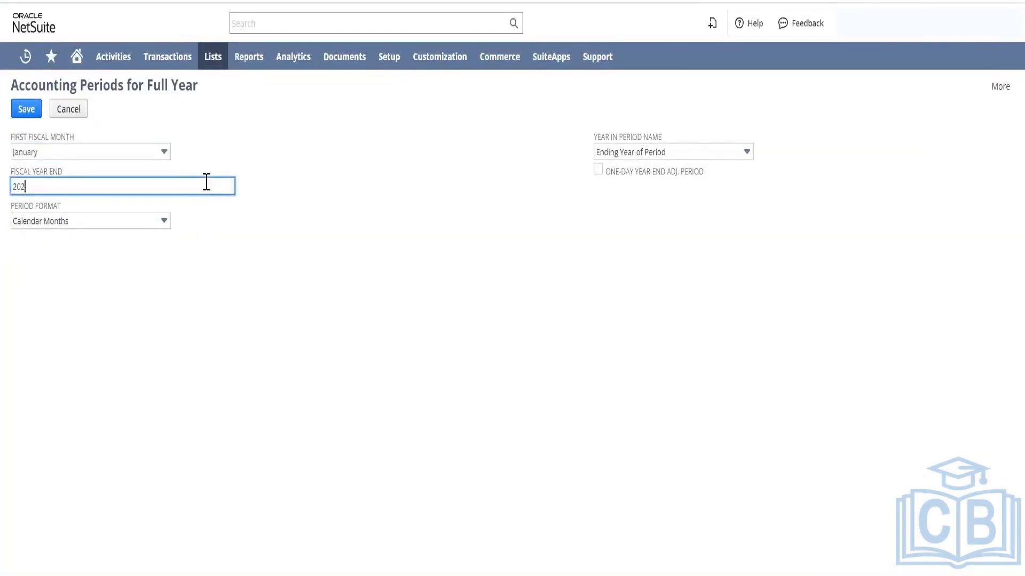
pyautogui.write('15')
pyautogui.press('Tab')
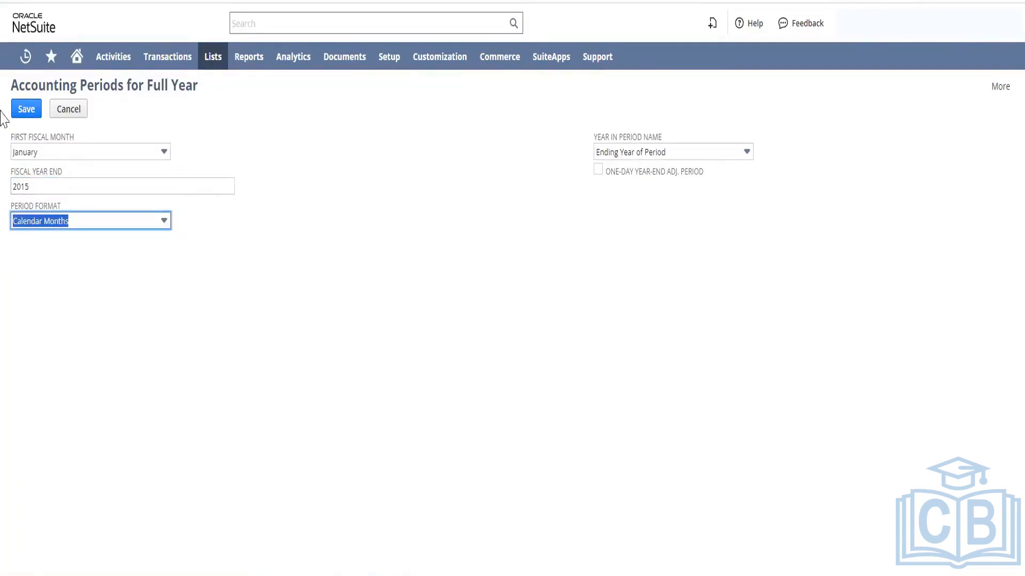
pyautogui.click(18, 111)
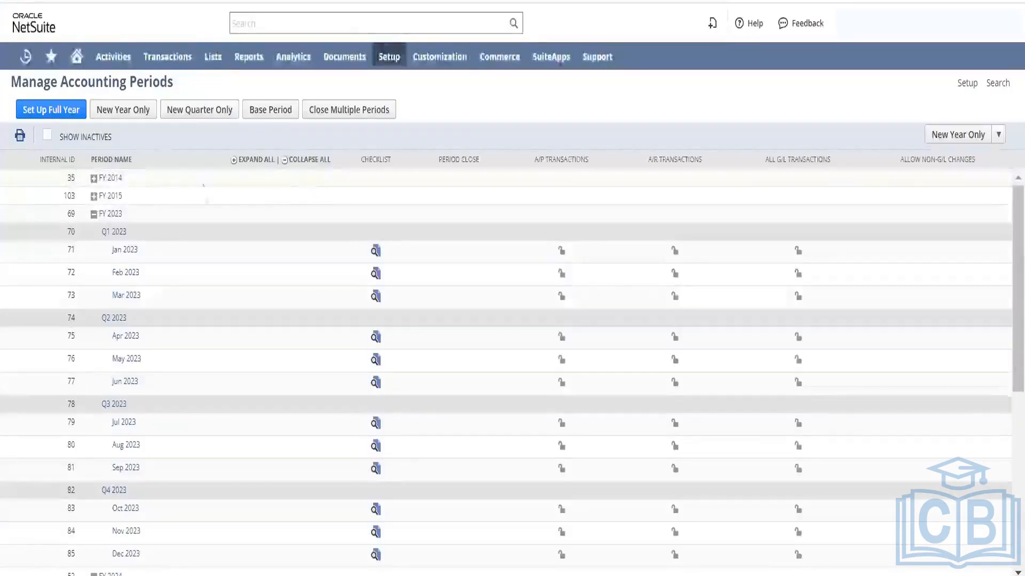
# Step: Expand FY 2015 to examine its quarters and months, then collapse it
pyautogui.click(94, 197)
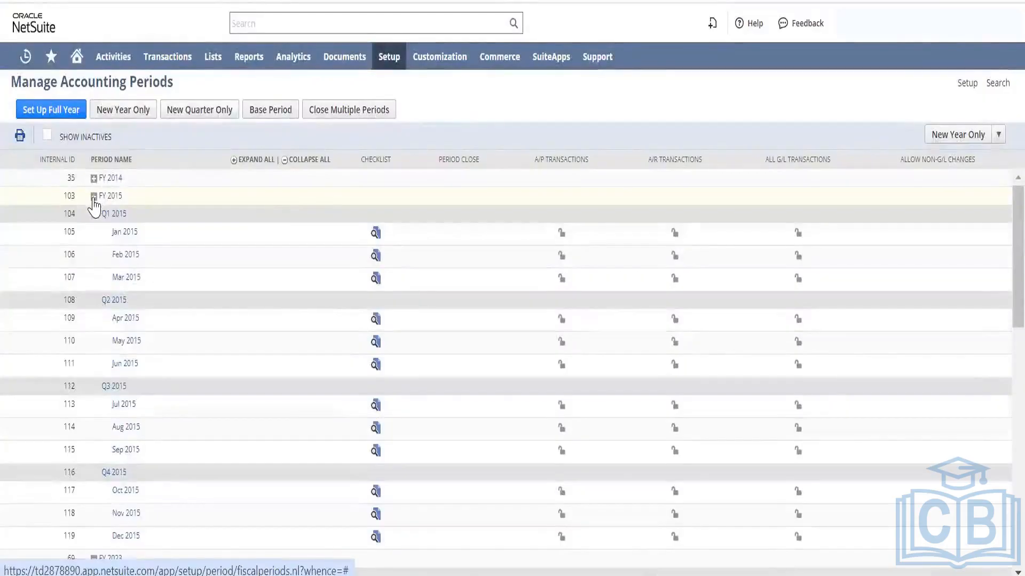
pyautogui.click(94, 197)
pyautogui.click(94, 196)
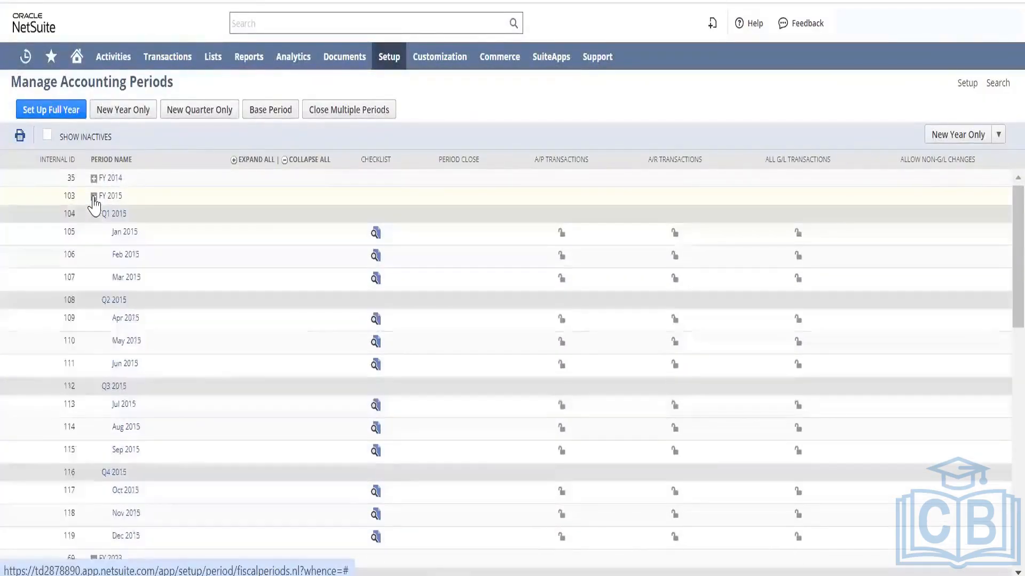
pyautogui.click(94, 196)
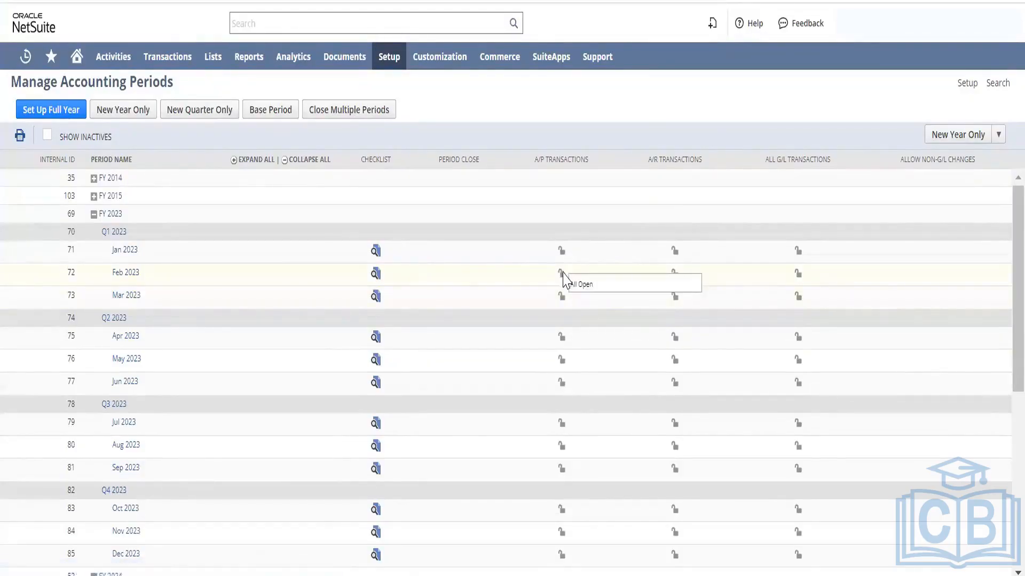
# Step: Open the period close checklist for Feb 2023 and examine its Lock A/R, Lock A/P and Lock All tasks
pyautogui.click(376, 278)
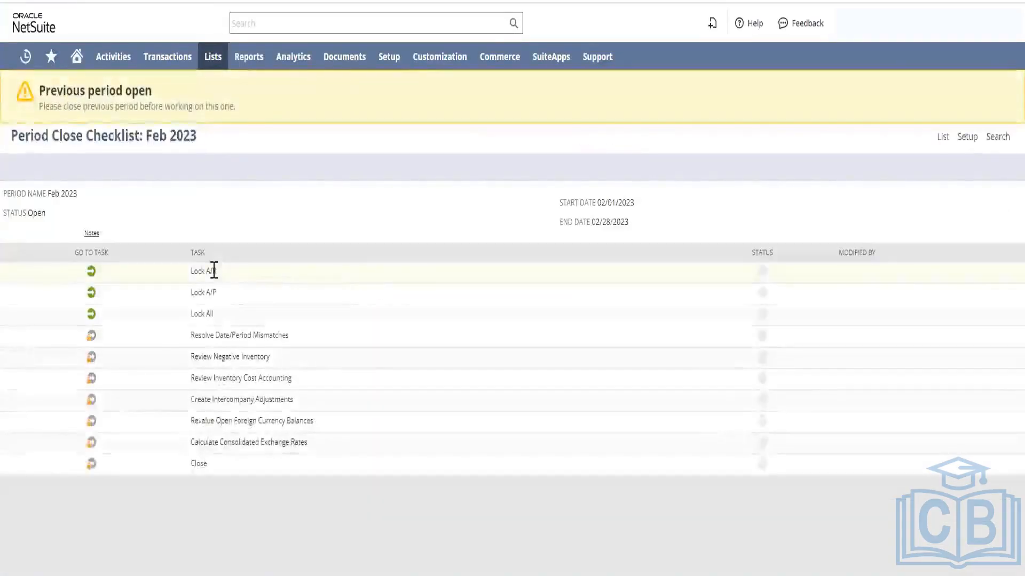
pyautogui.moveTo(188, 272); pyautogui.dragTo(189, 320)
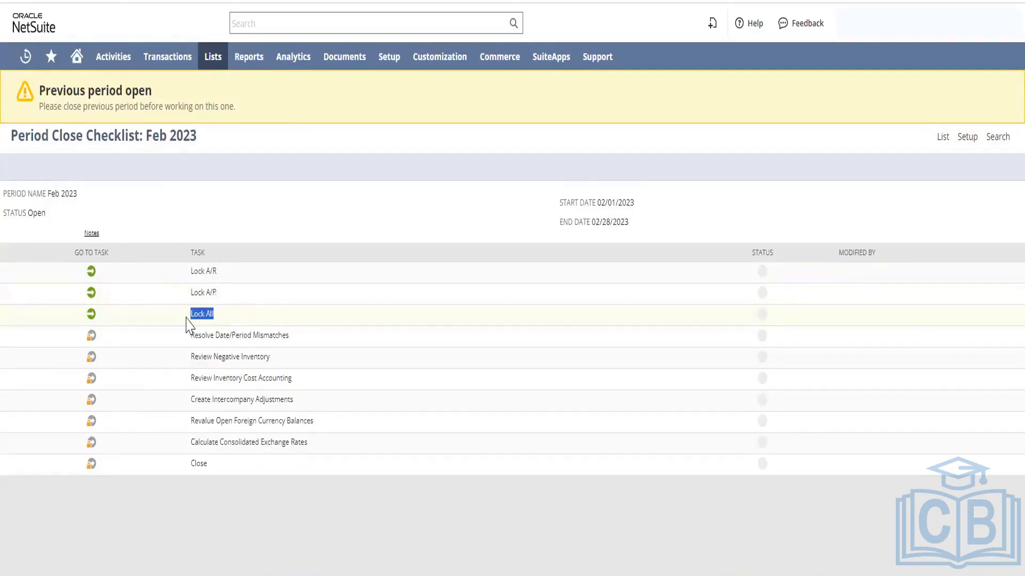
# Step: Open the Lock A/R task for Feb 2023, mark all nine subsidiaries from Parent Company to Flipkart e-commerce, and submit it
pyautogui.click(92, 276)
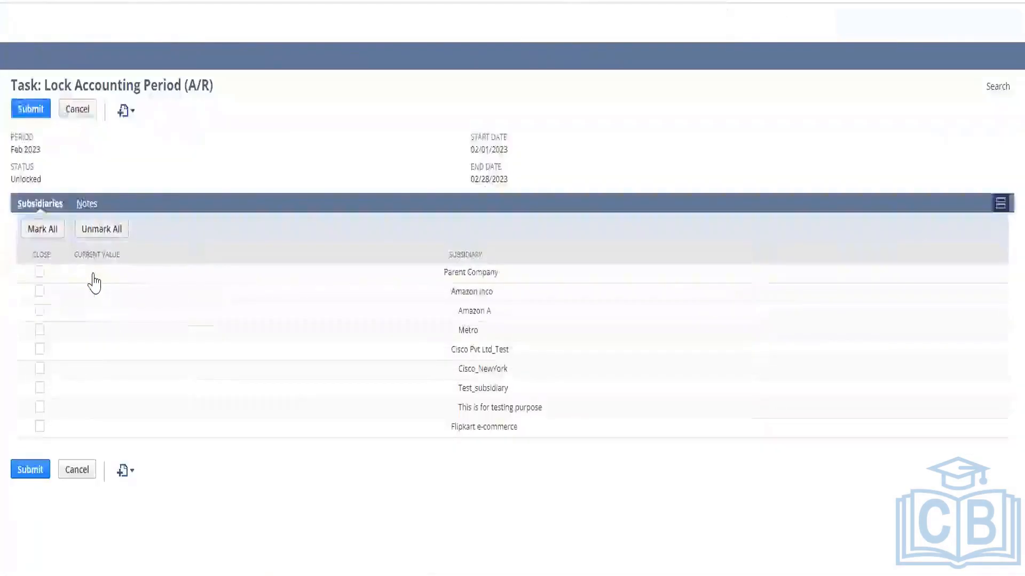
pyautogui.click(39, 292)
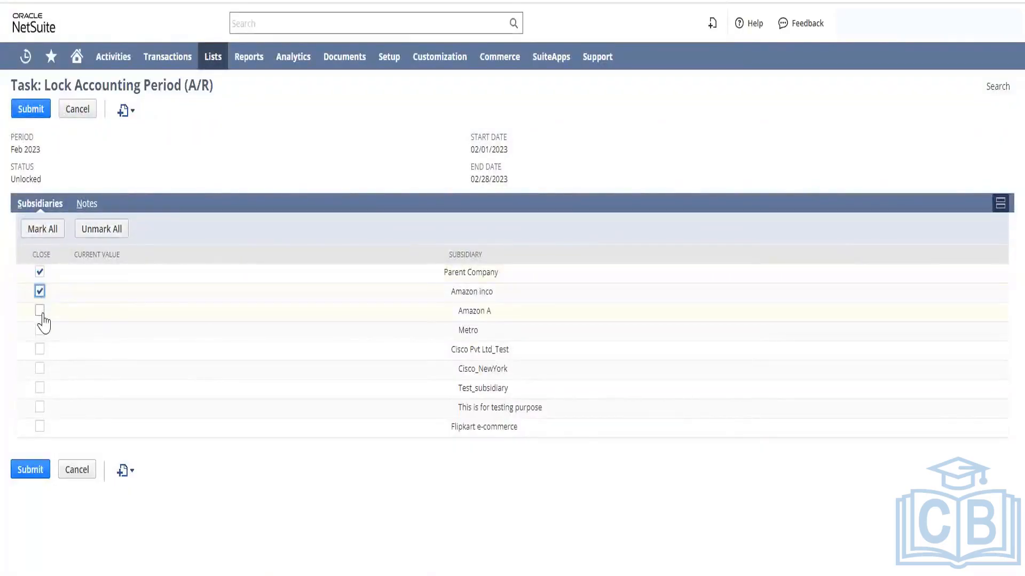
pyautogui.click(39, 310)
pyautogui.click(39, 330)
pyautogui.click(39, 349)
pyautogui.click(40, 369)
pyautogui.click(40, 387)
pyautogui.click(40, 407)
pyautogui.click(40, 426)
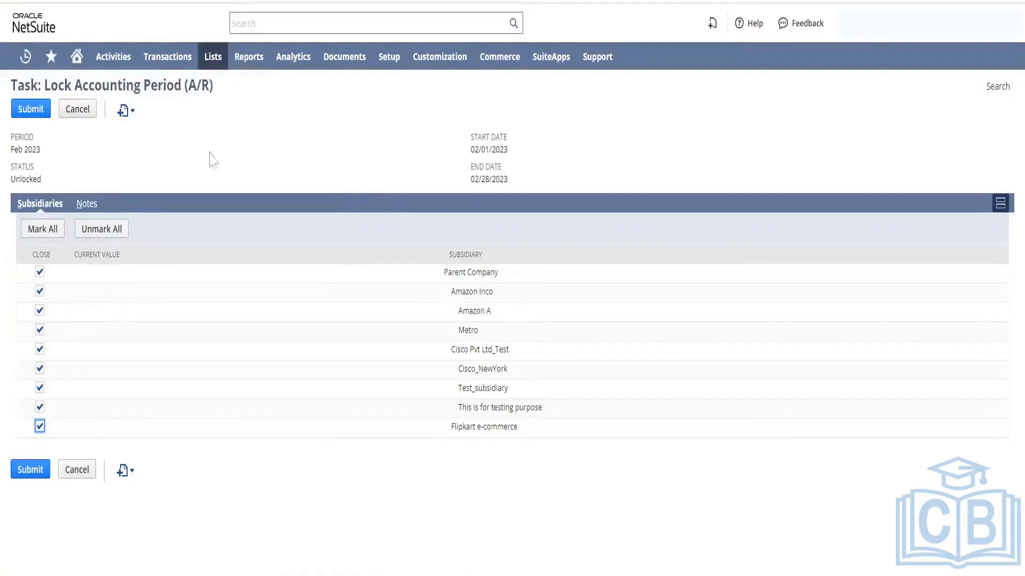
pyautogui.click(35, 470)
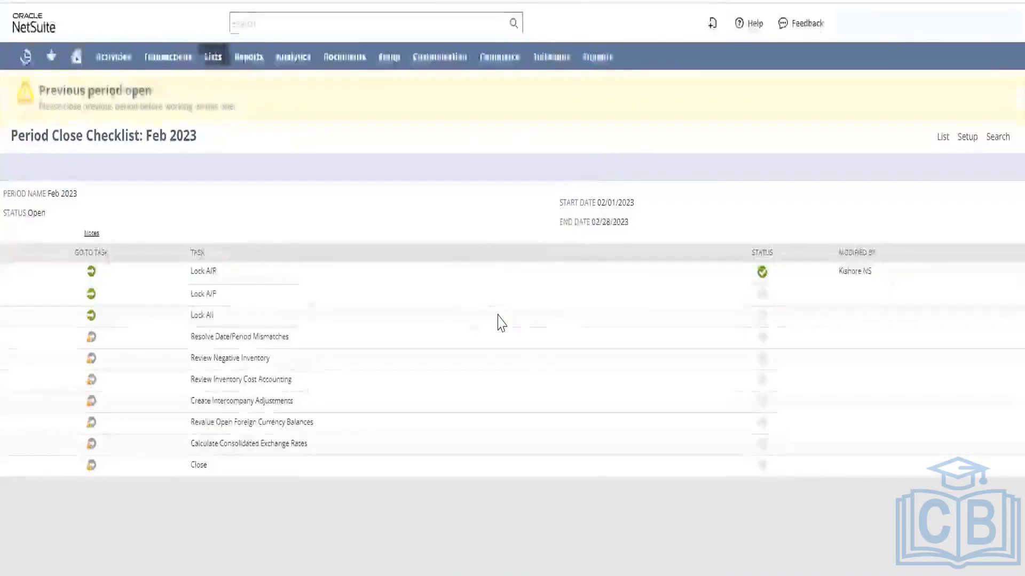
# Step: Examine the Lock A/R status and the remaining Feb 2023 checklist tasks, including Calculate Consolidated Exchange Rates and the prerequisites of Close
pyautogui.moveTo(768, 272); pyautogui.dragTo(752, 272)
pyautogui.click(774, 272)
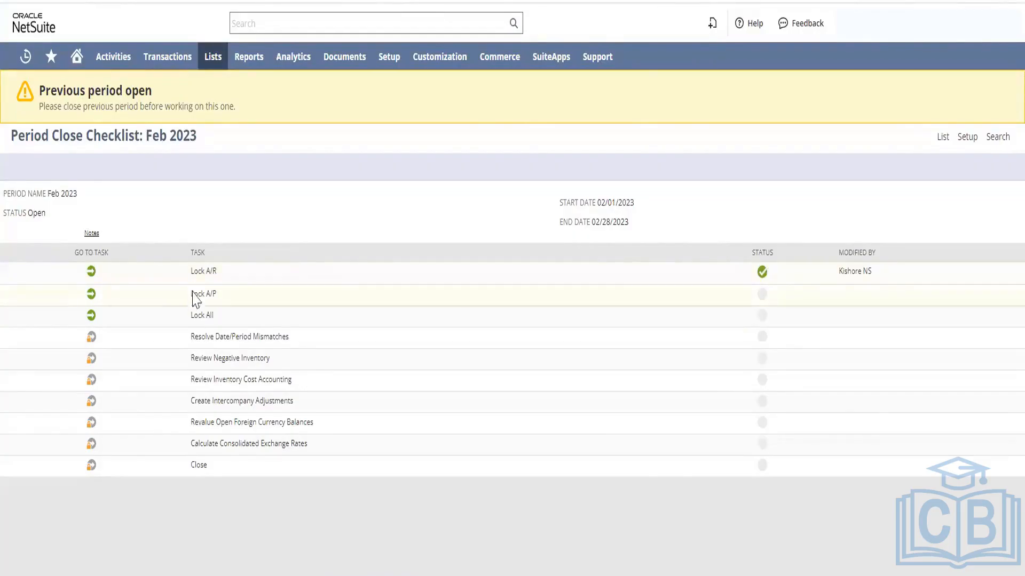
pyautogui.moveTo(217, 274); pyautogui.dragTo(189, 279)
pyautogui.moveTo(217, 293); pyautogui.dragTo(194, 315)
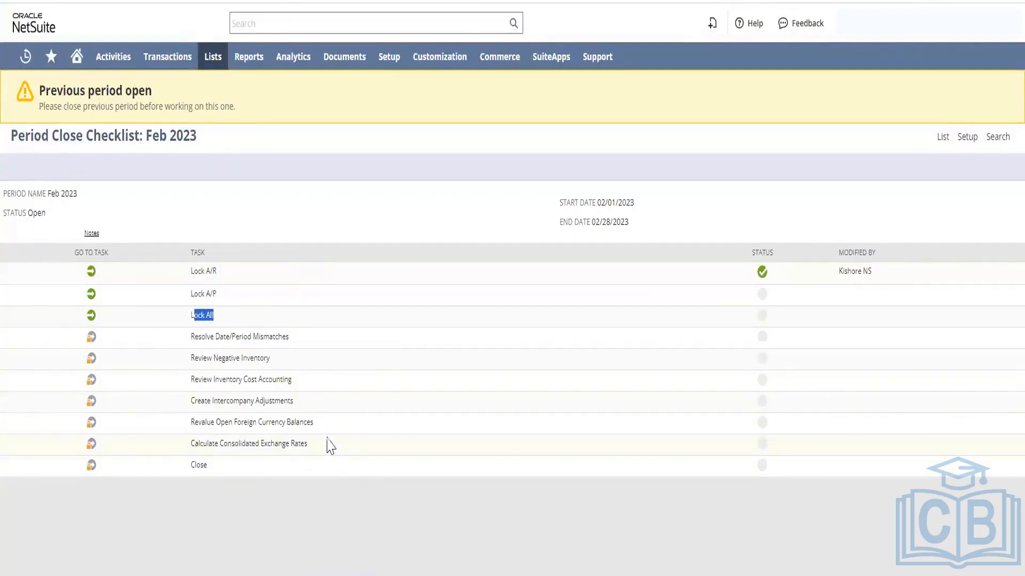
pyautogui.click(333, 493)
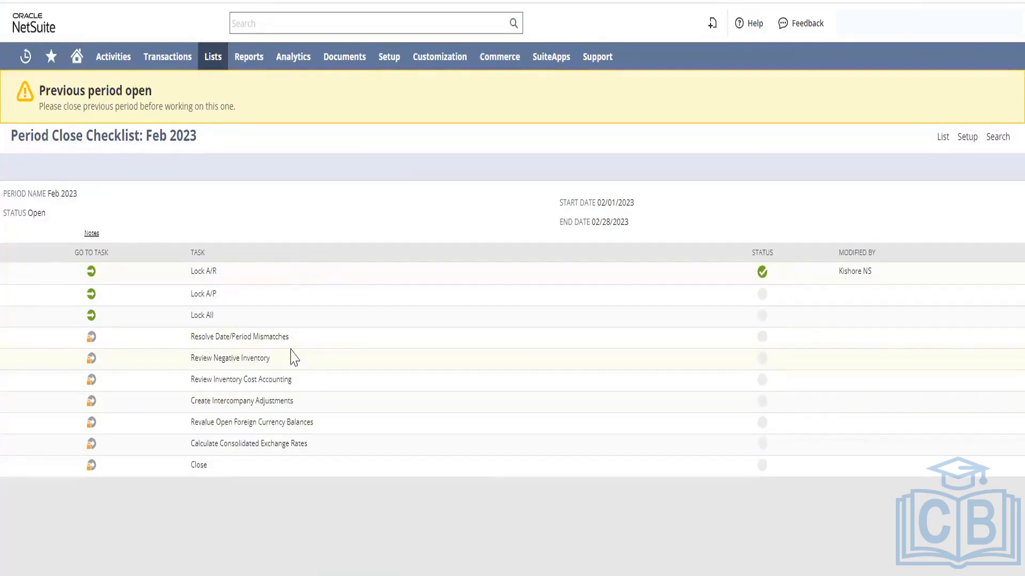
pyautogui.moveTo(297, 341); pyautogui.dragTo(181, 341)
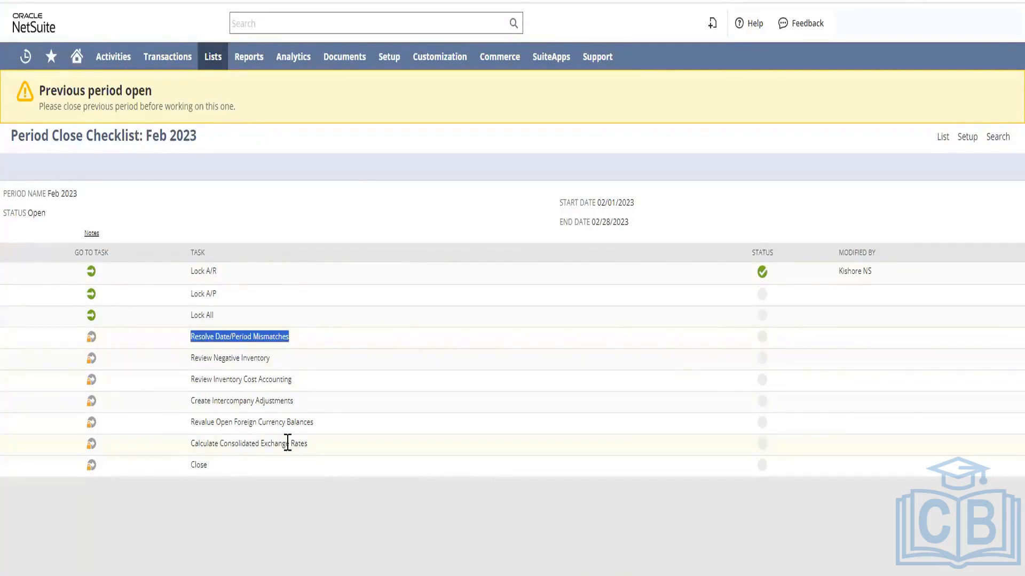
pyautogui.moveTo(304, 443); pyautogui.dragTo(191, 446)
pyautogui.moveTo(323, 455); pyautogui.dragTo(168, 454)
pyautogui.moveTo(91, 468)
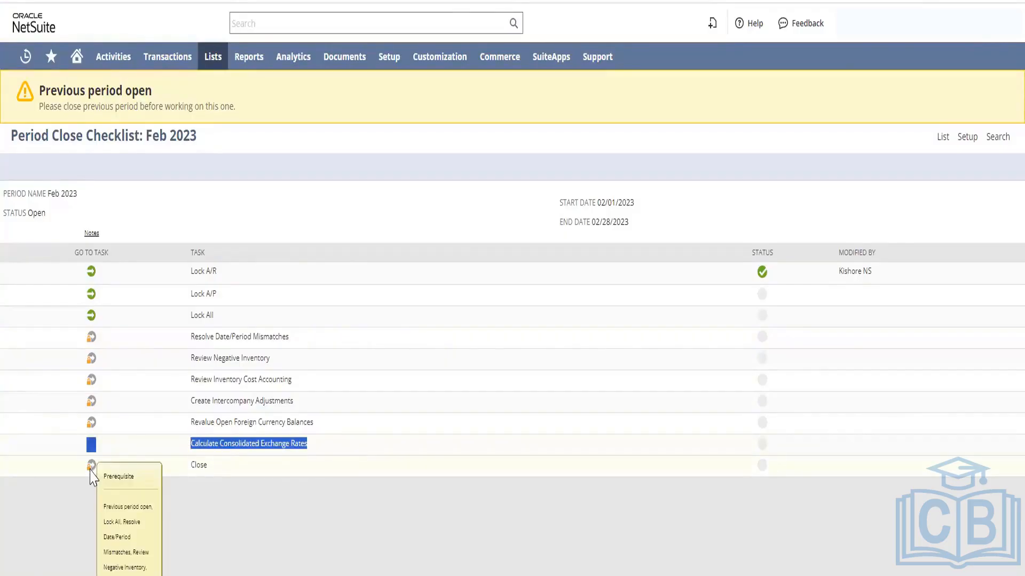
pyautogui.click(220, 502)
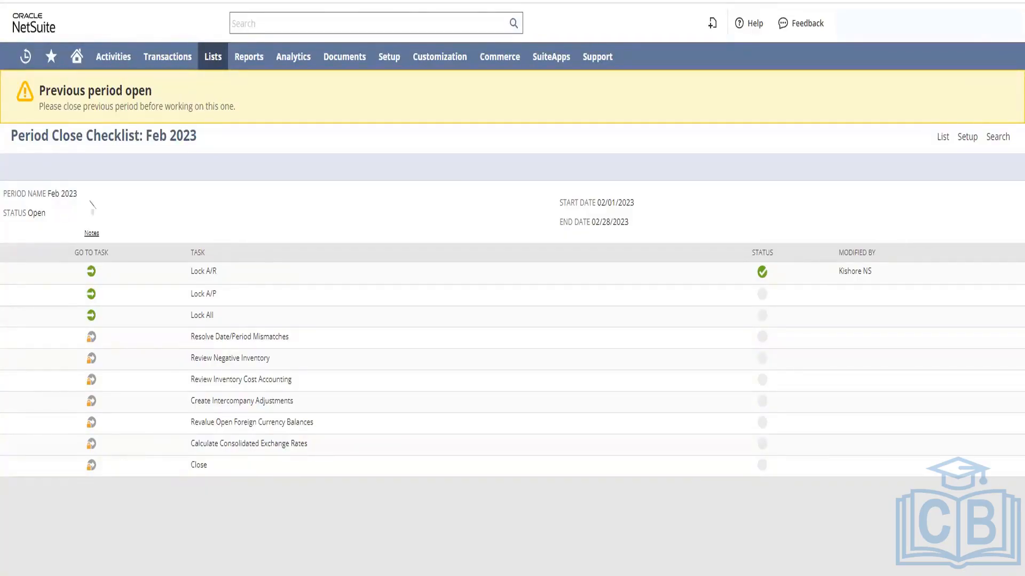
pyautogui.moveTo(92, 206); pyautogui.dragTo(44, 208)
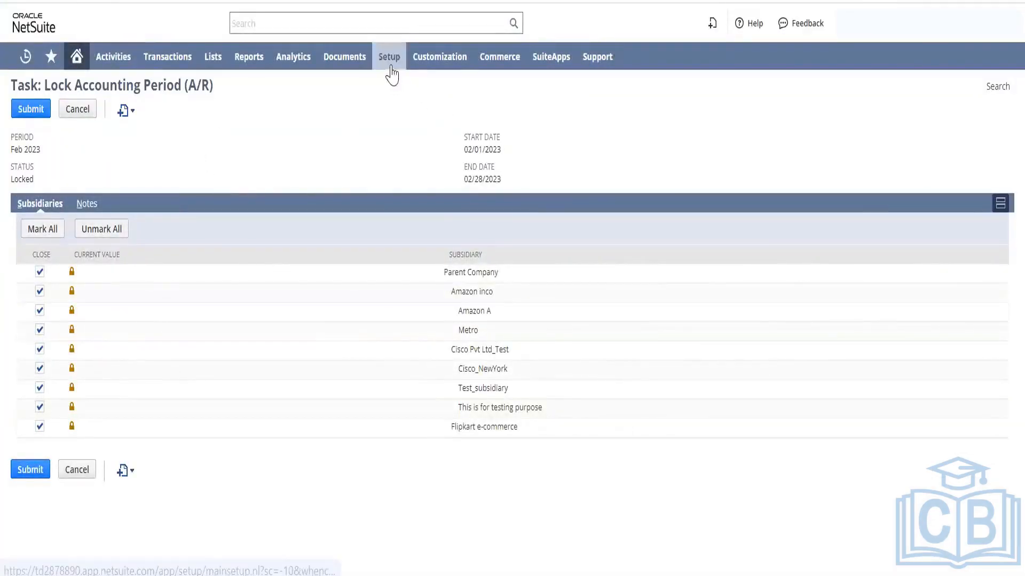
# Step: Go back from the A/R lock task to the accounting periods list and examine the lock columns for FY 2023 and FY 2024
pyautogui.moveTo(390, 63)
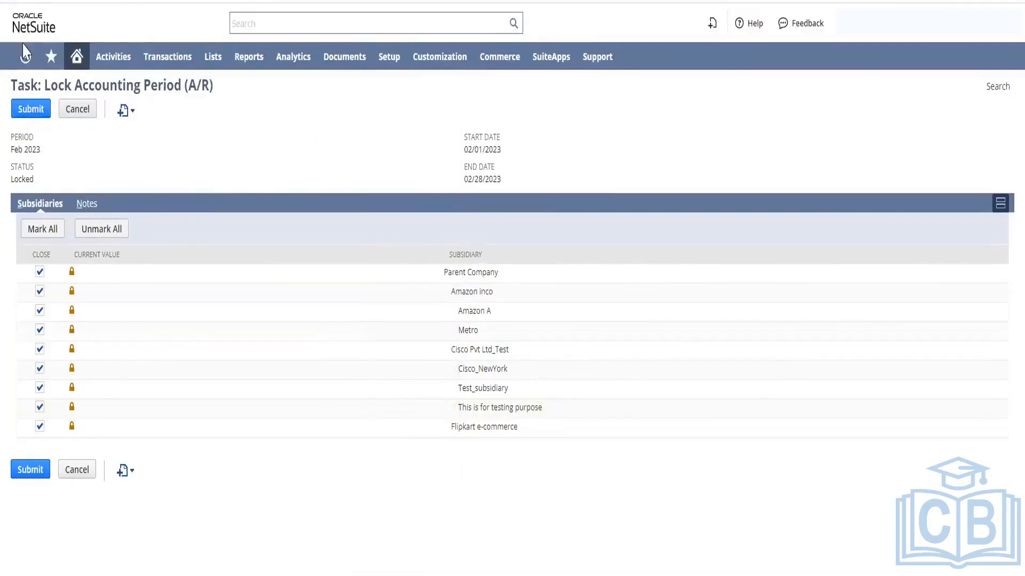
pyautogui.hotkey('alt', 'Left')
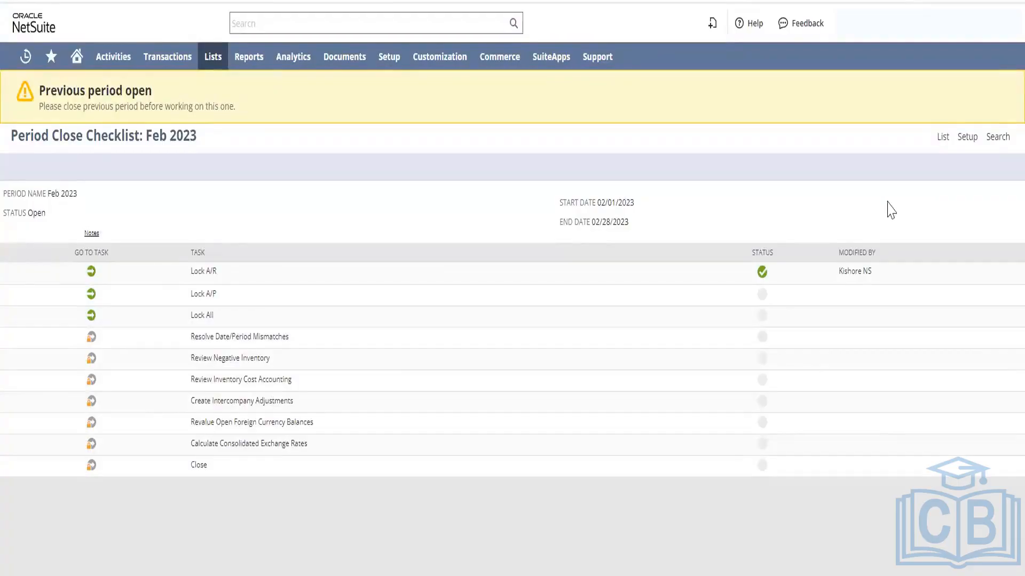
pyautogui.click(943, 140)
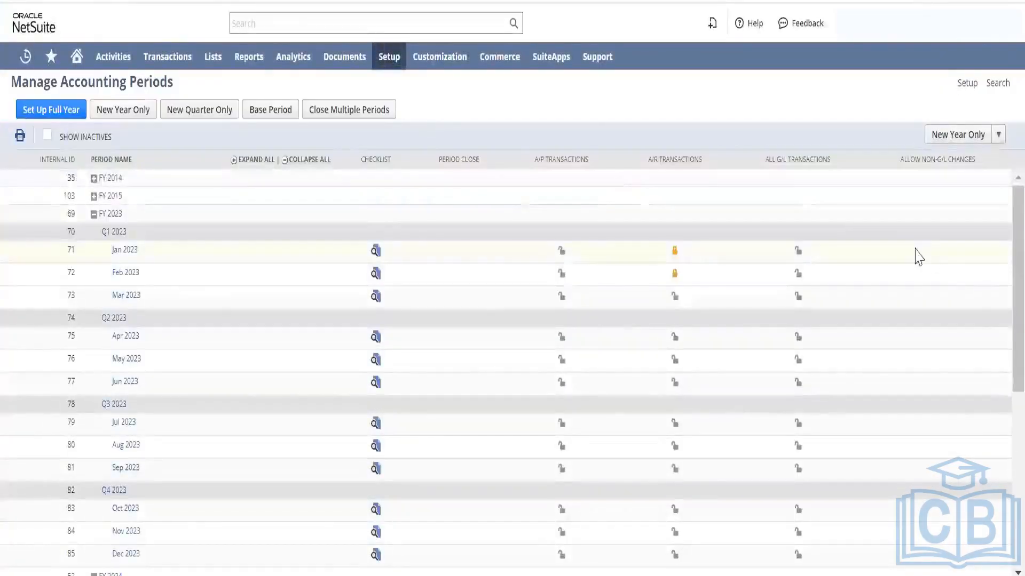
pyautogui.scroll(-6, 1003, 374)
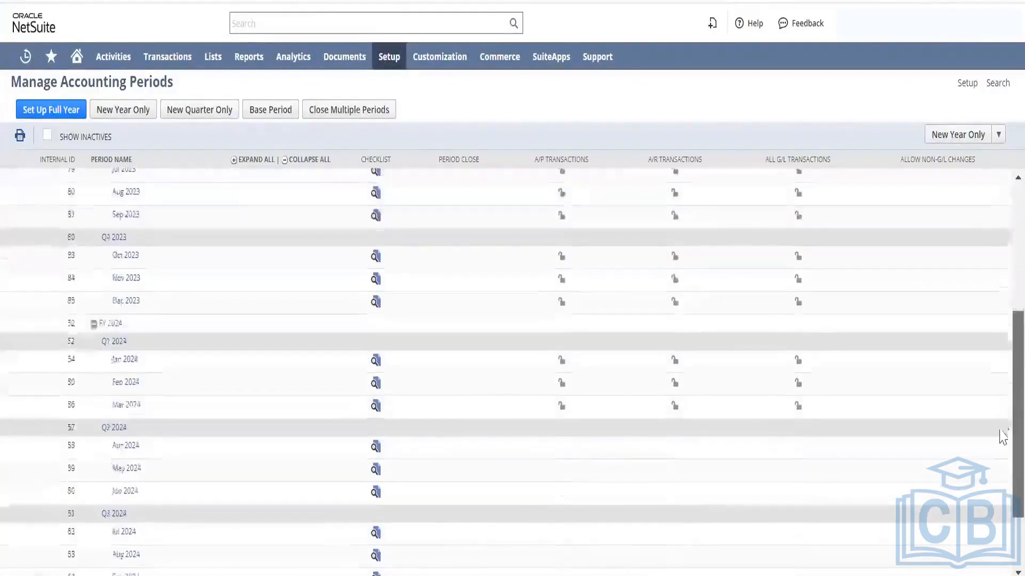
pyautogui.scroll(1, 1002, 459)
pyautogui.scroll(5, 1003, 382)
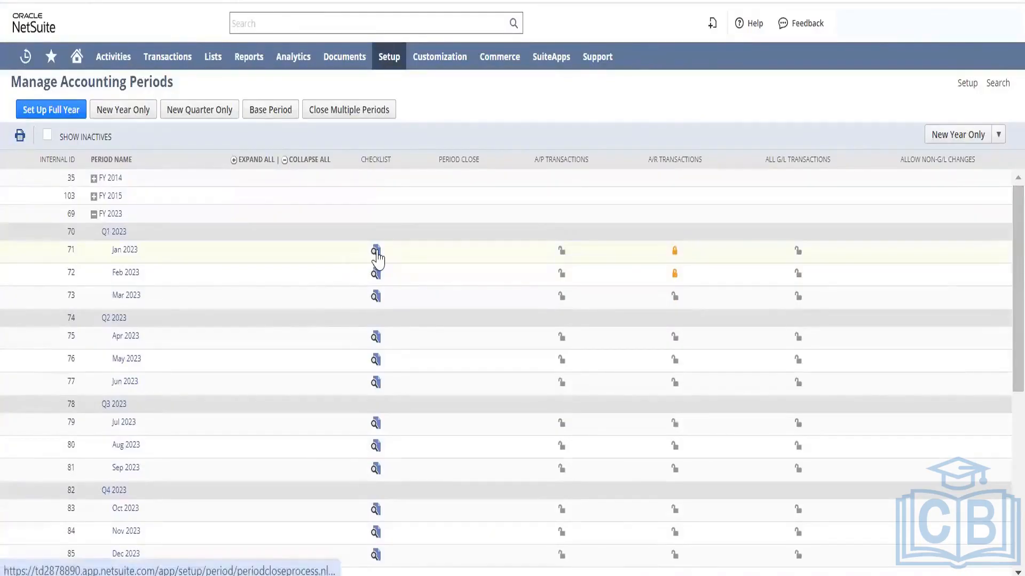
# Step: From the Jan 2023 close checklist, lock A/P for every subsidiary except Flipkart e-commerce and submit the task
pyautogui.click(376, 252)
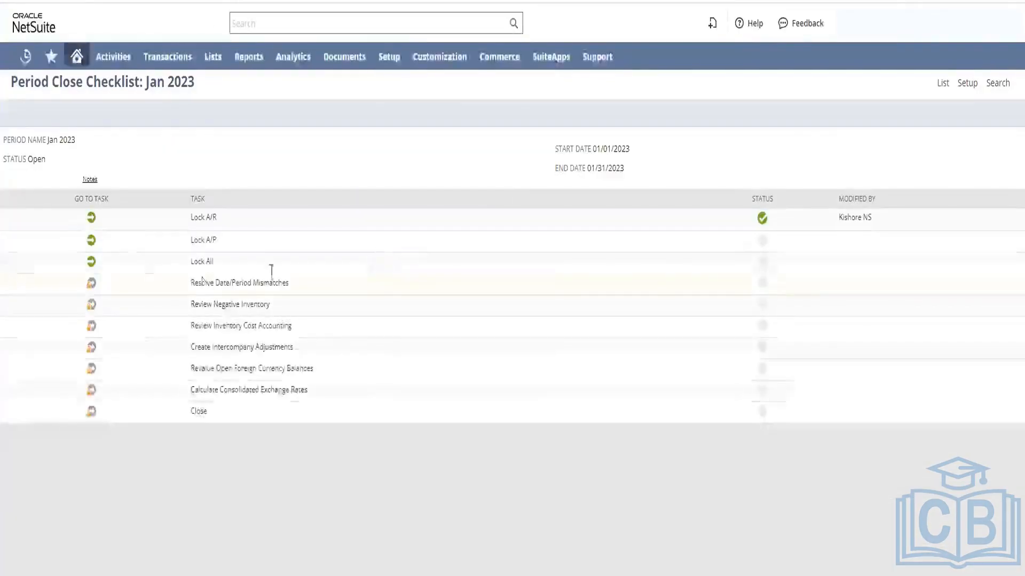
pyautogui.click(91, 247)
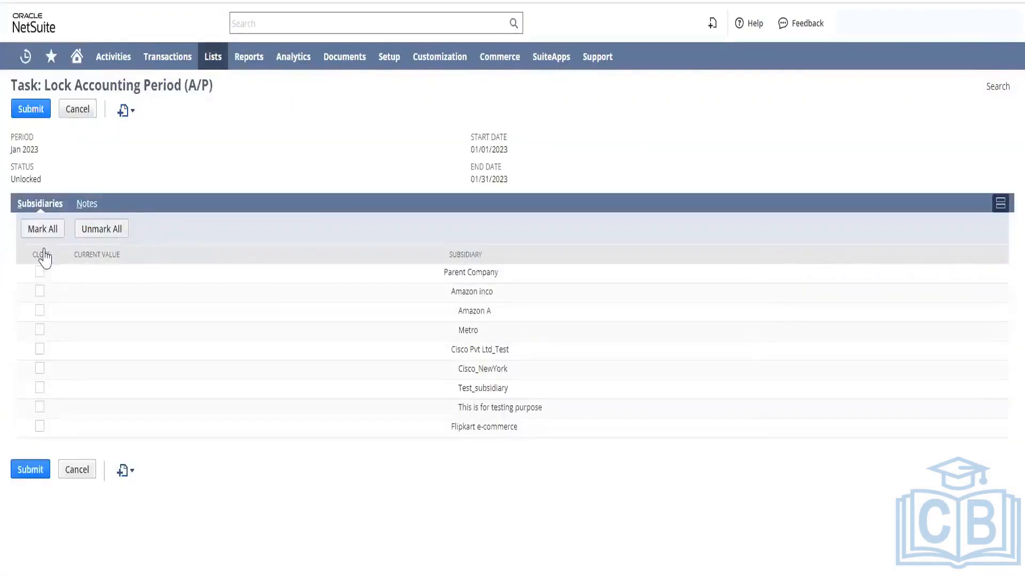
pyautogui.click(41, 273)
pyautogui.click(39, 291)
pyautogui.click(39, 310)
pyautogui.click(40, 330)
pyautogui.click(40, 349)
pyautogui.click(39, 369)
pyautogui.click(40, 387)
pyautogui.click(40, 407)
pyautogui.click(40, 426)
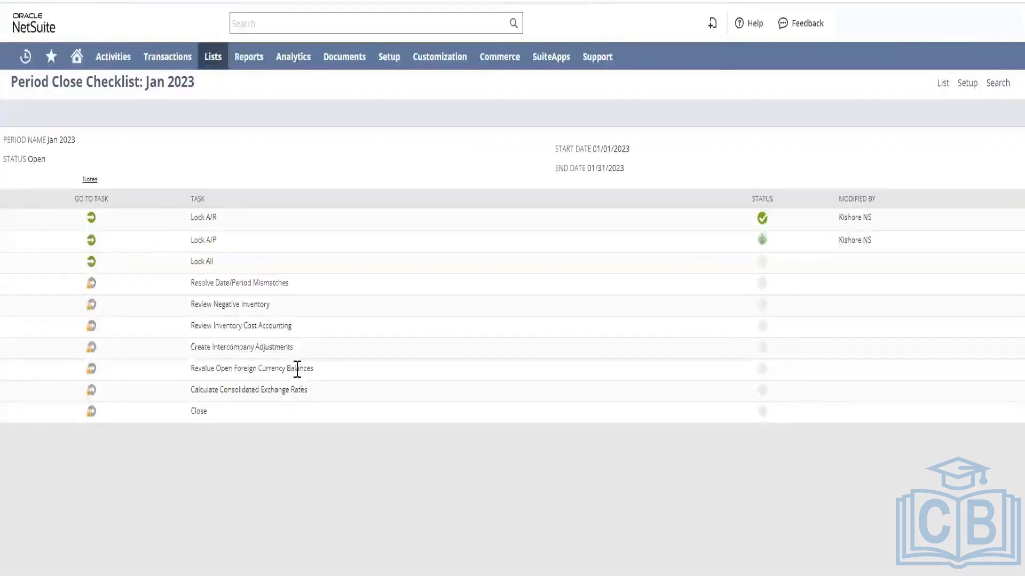
# Step: Check the Jan 2023 Lock A/P task's status, reopen it, mark Flipkart e-commerce as closed too, and submit it
pyautogui.moveTo(765, 244)
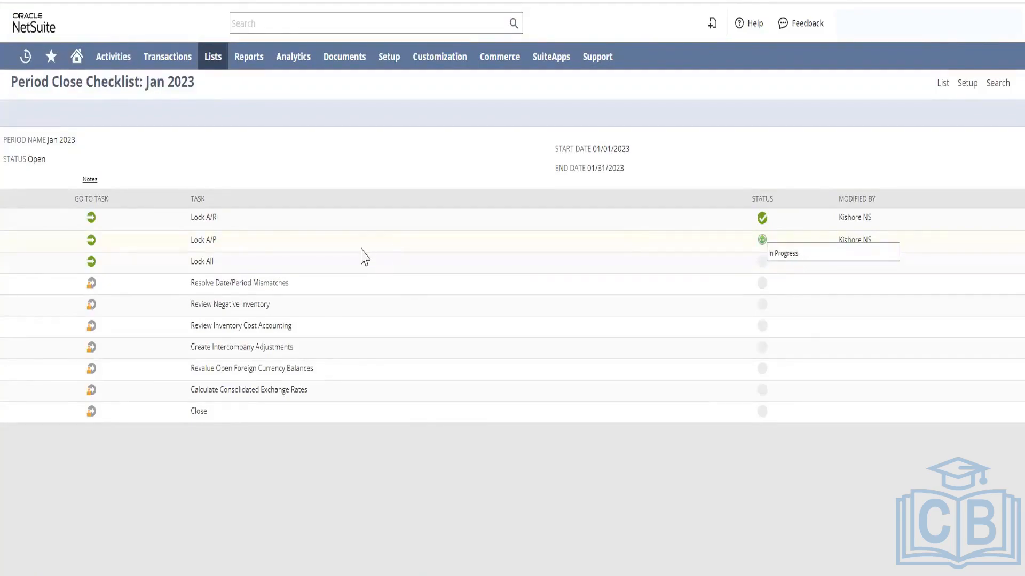
pyautogui.click(91, 241)
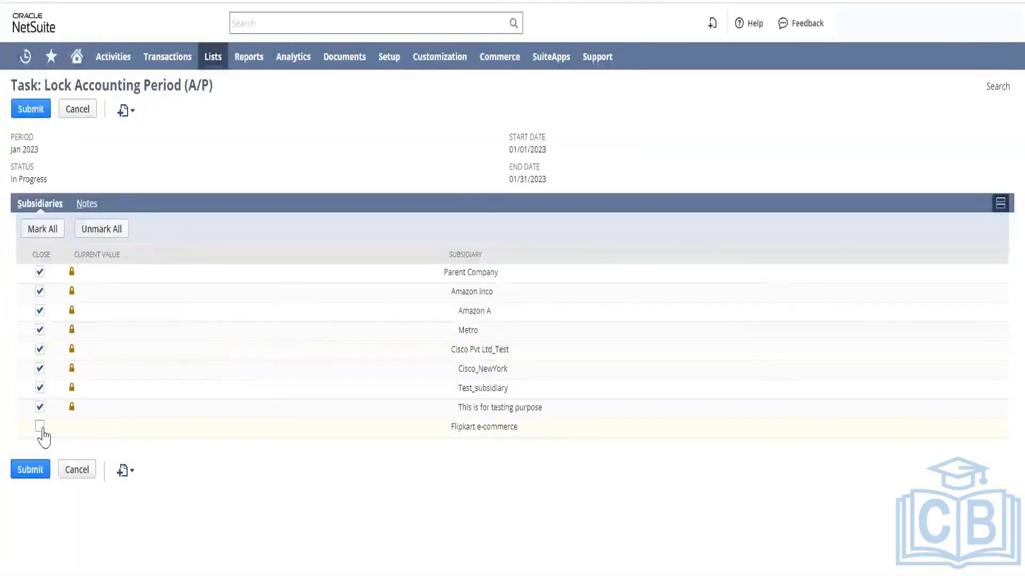
pyautogui.click(40, 426)
pyautogui.click(28, 468)
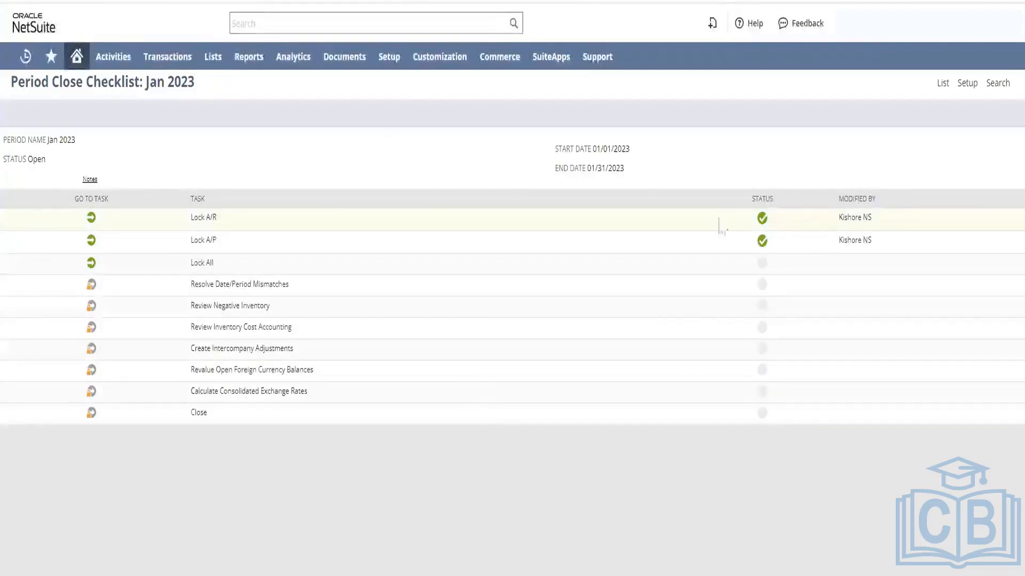
# Step: Unlock A/P for Jan 2023 by unmarking all subsidiaries in the Lock A/P task and submitting it
pyautogui.click(91, 242)
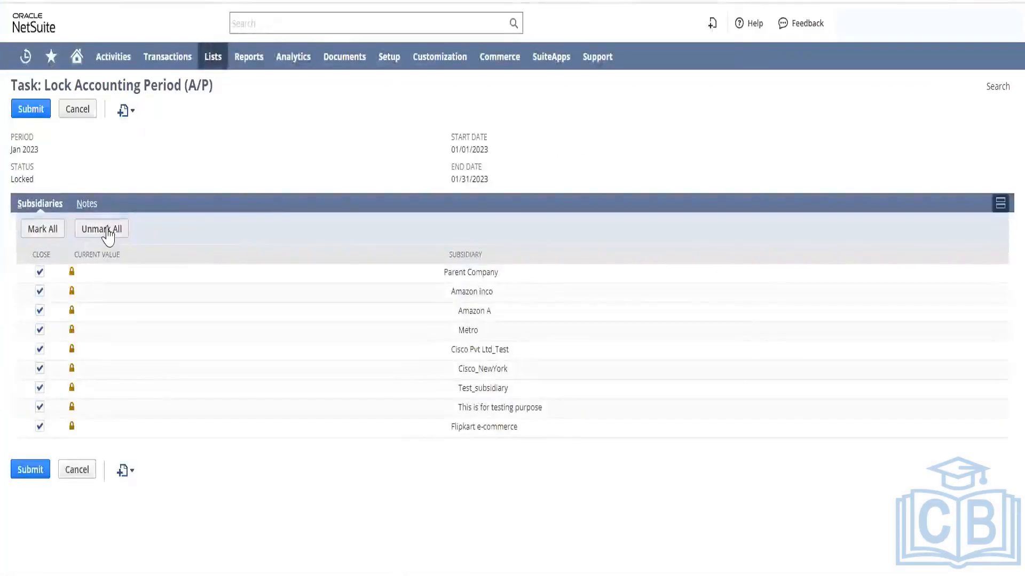
pyautogui.click(107, 233)
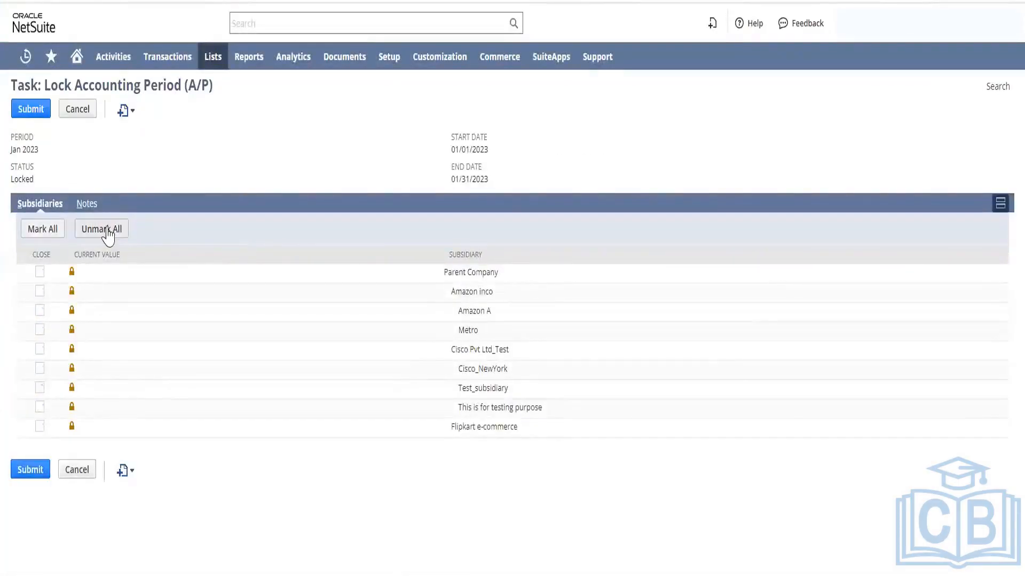
pyautogui.click(30, 473)
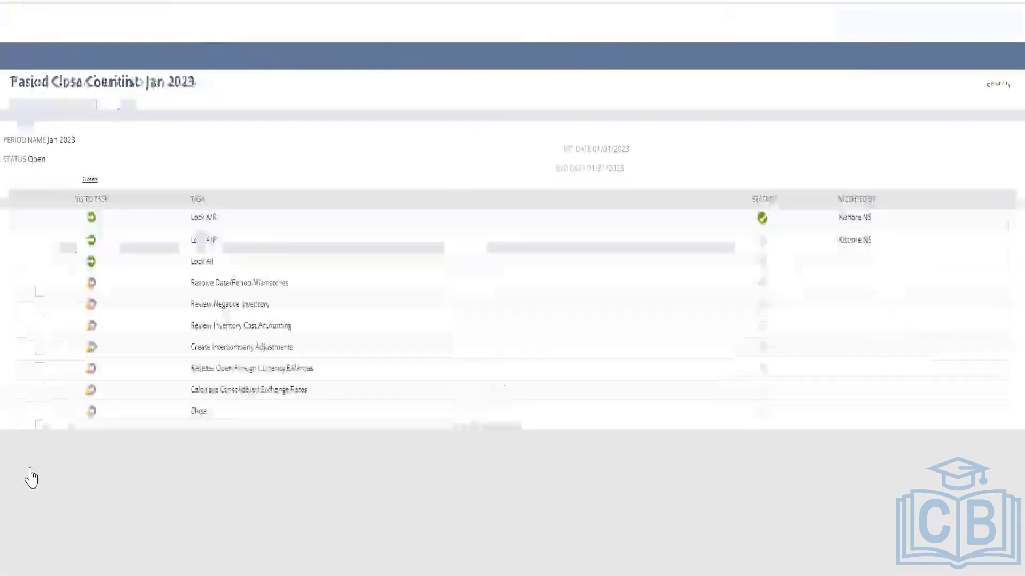
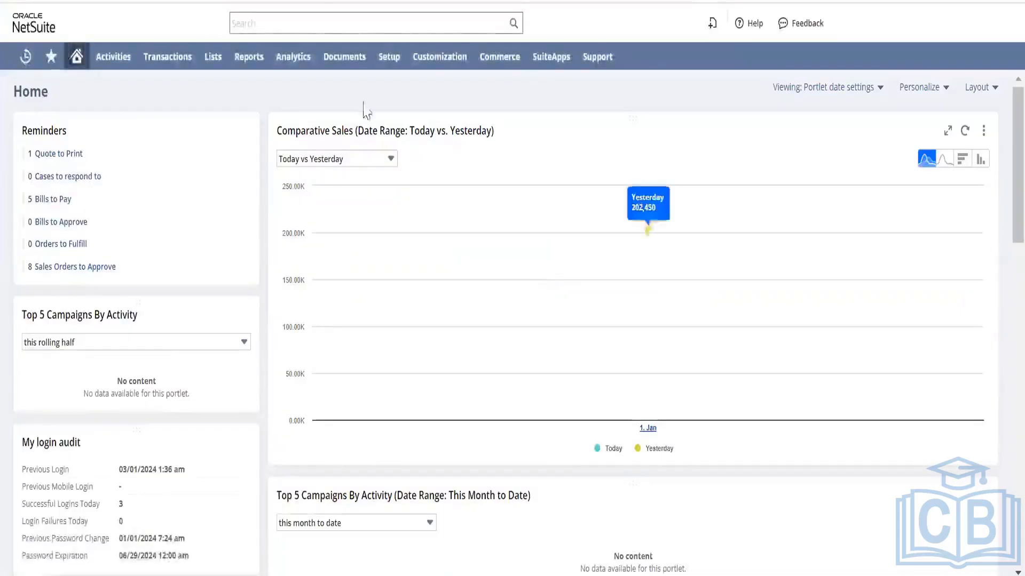
# Step: Open the company's Enable Features setup page from the home dashboard
pyautogui.moveTo(246, 58)
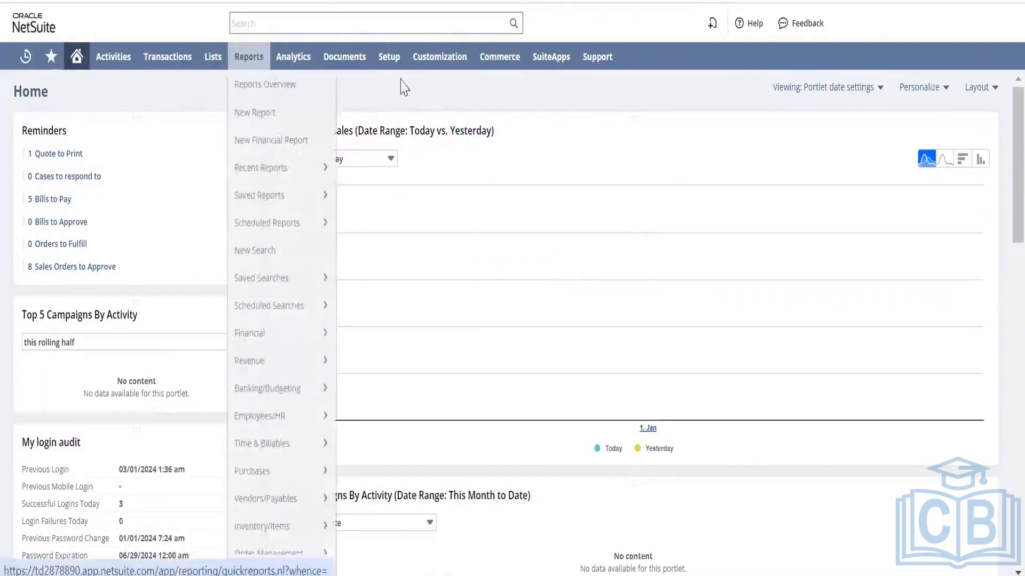
pyautogui.moveTo(389, 59)
pyautogui.moveTo(416, 112)
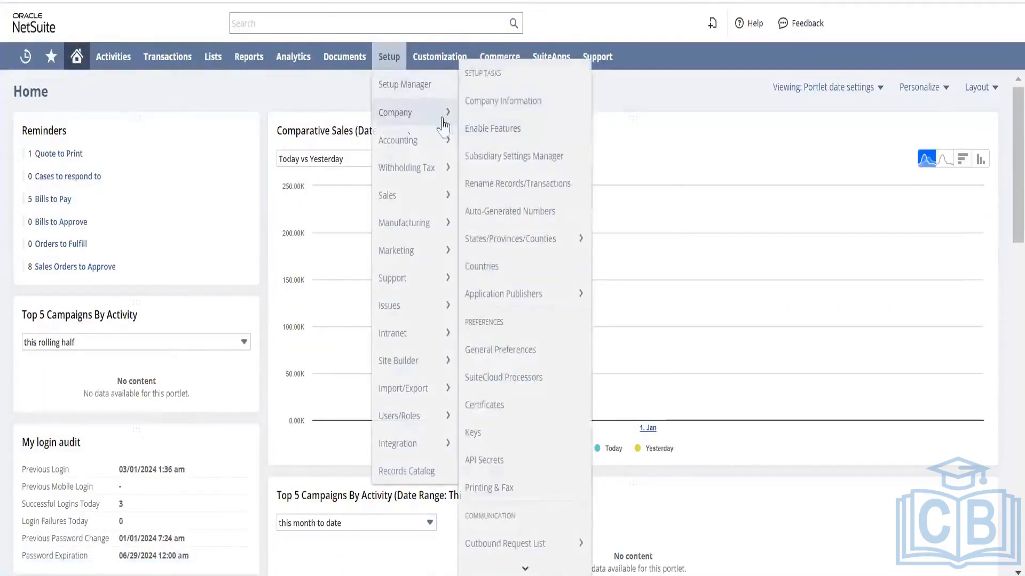
pyautogui.click(498, 139)
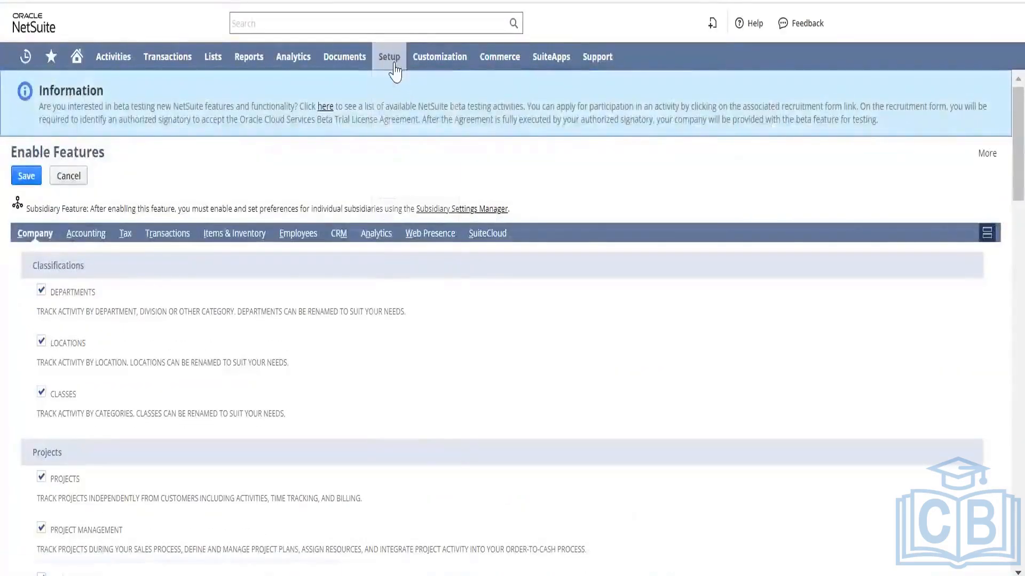
# Step: Open Manage Accounting Periods in a new browser tab and switch to it to view the period list
pyautogui.moveTo(395, 69)
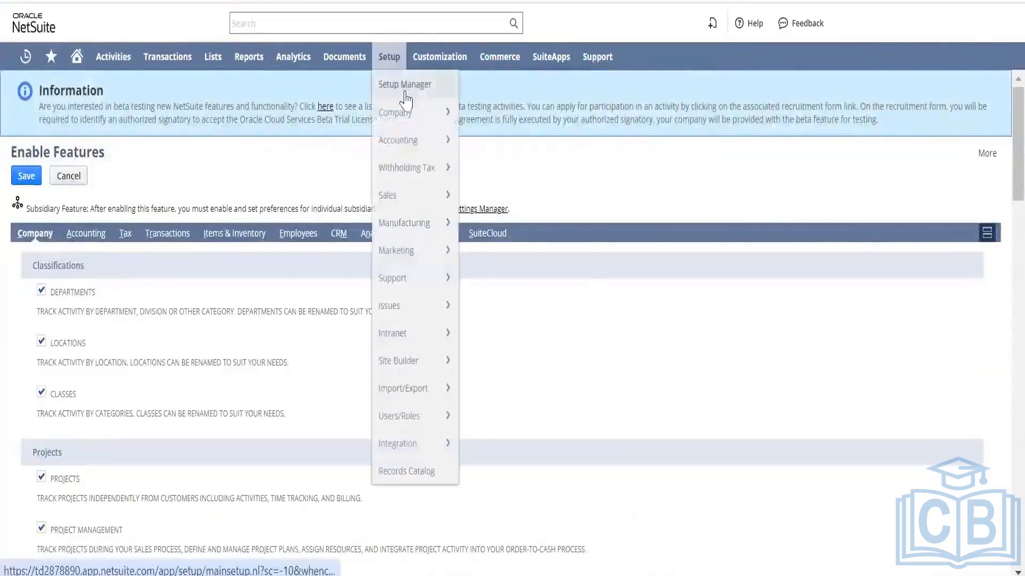
pyautogui.moveTo(406, 140)
pyautogui.moveTo(516, 216)
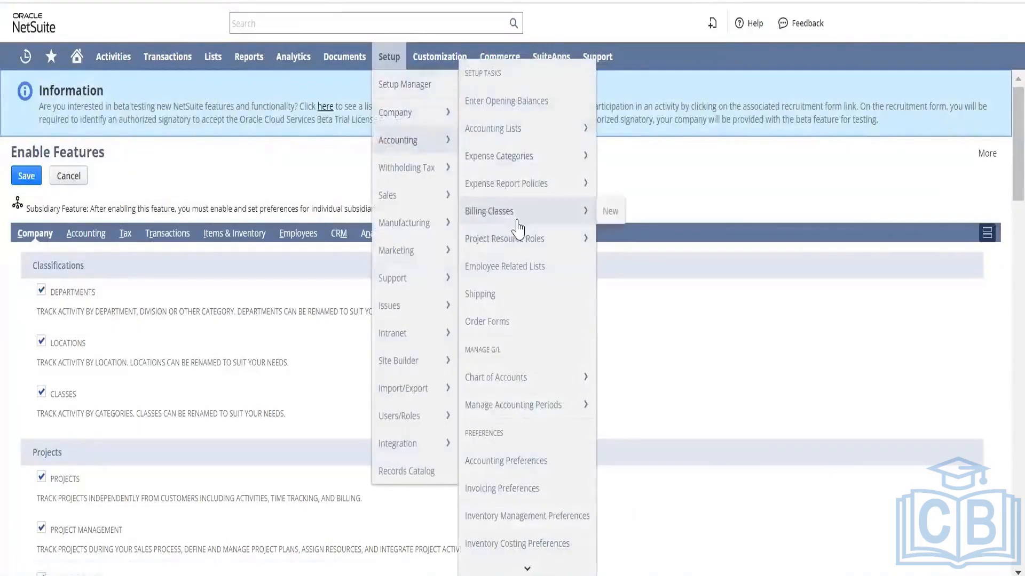
pyautogui.rightClick(544, 410)
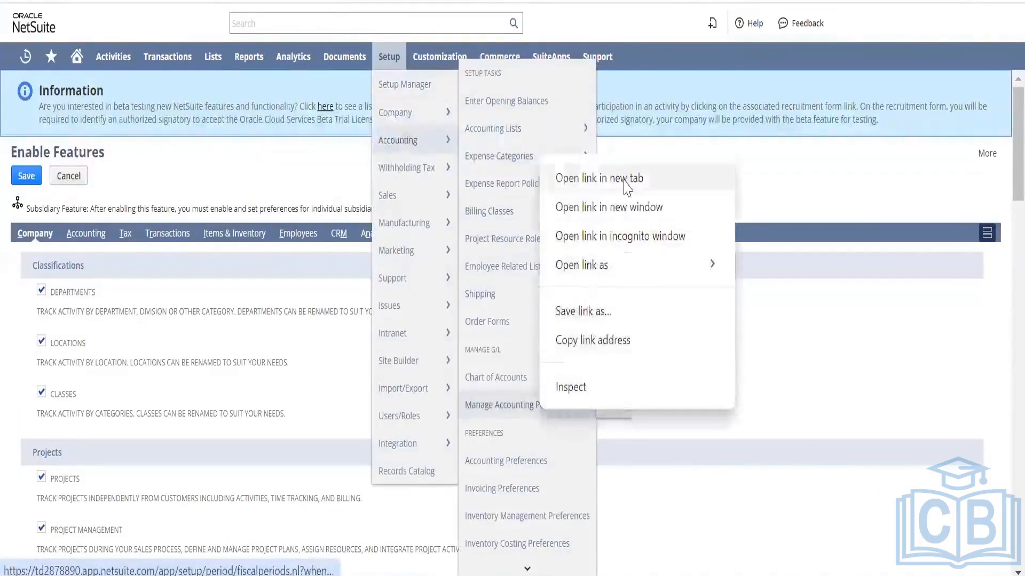
pyautogui.click(599, 179)
pyautogui.click(449, 1)
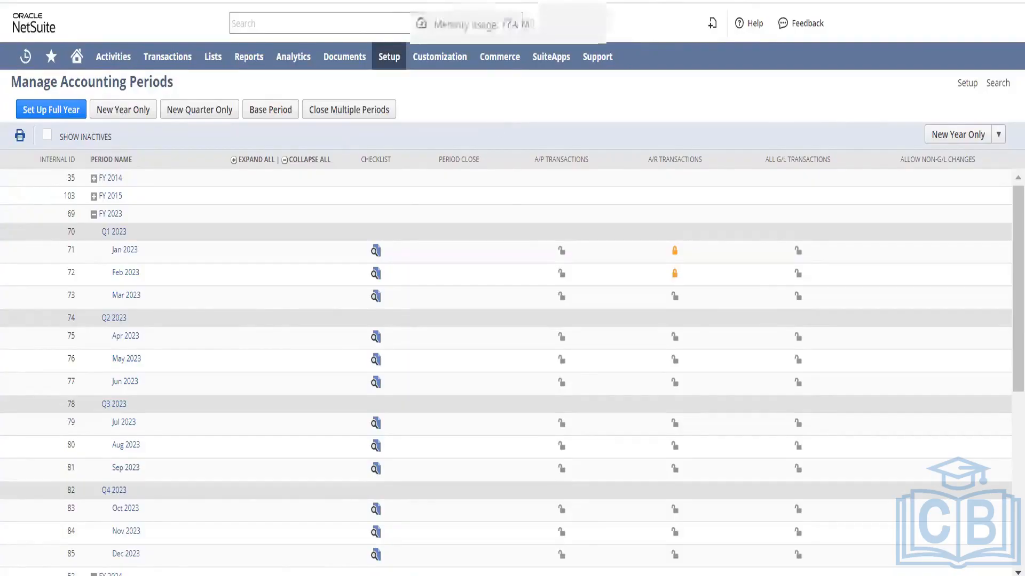
# Step: Return to the Enable Features page and examine the Accounting features, particularly Expense Allocation, Multiple Budgets and the intercompany options
pyautogui.click(454, 1)
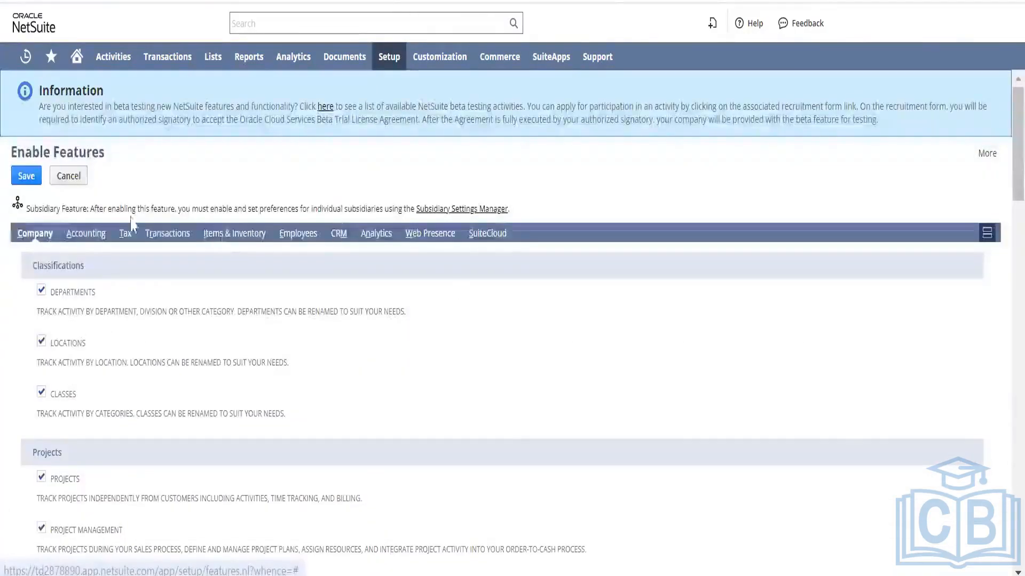
pyautogui.click(84, 235)
pyautogui.scroll(-6, 1002, 151)
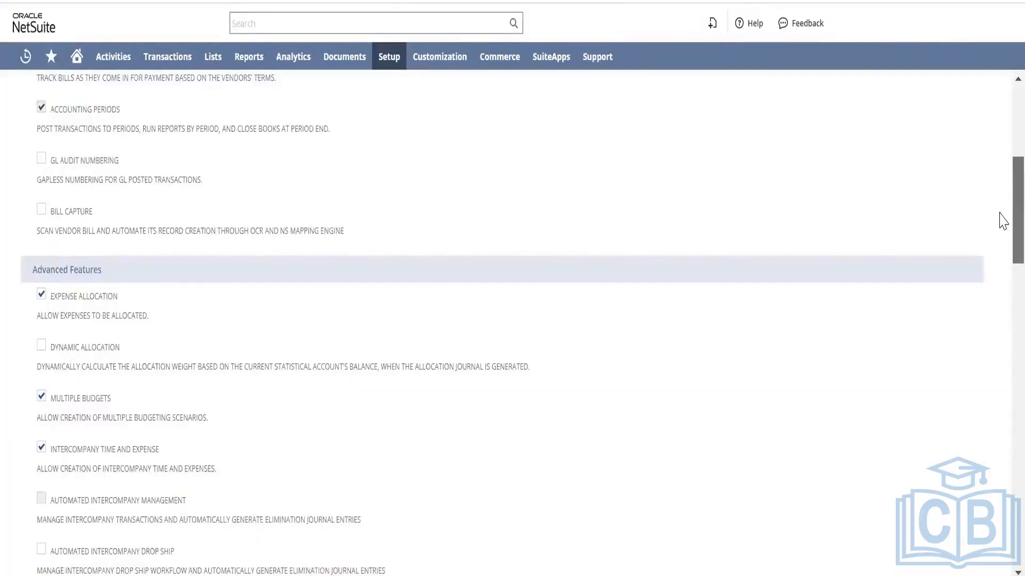
pyautogui.scroll(-1, 1002, 222)
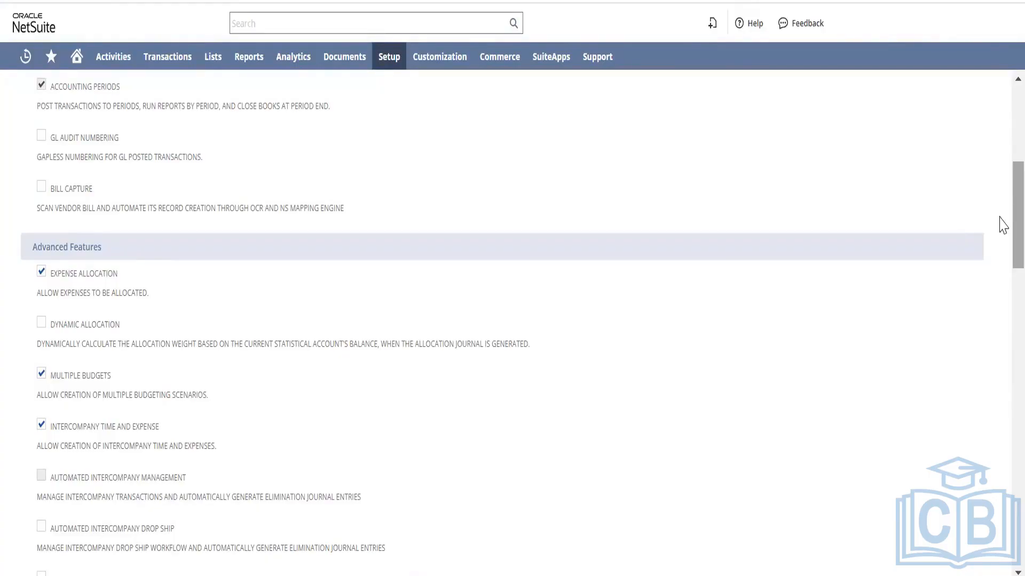
pyautogui.scroll(-2, 1003, 227)
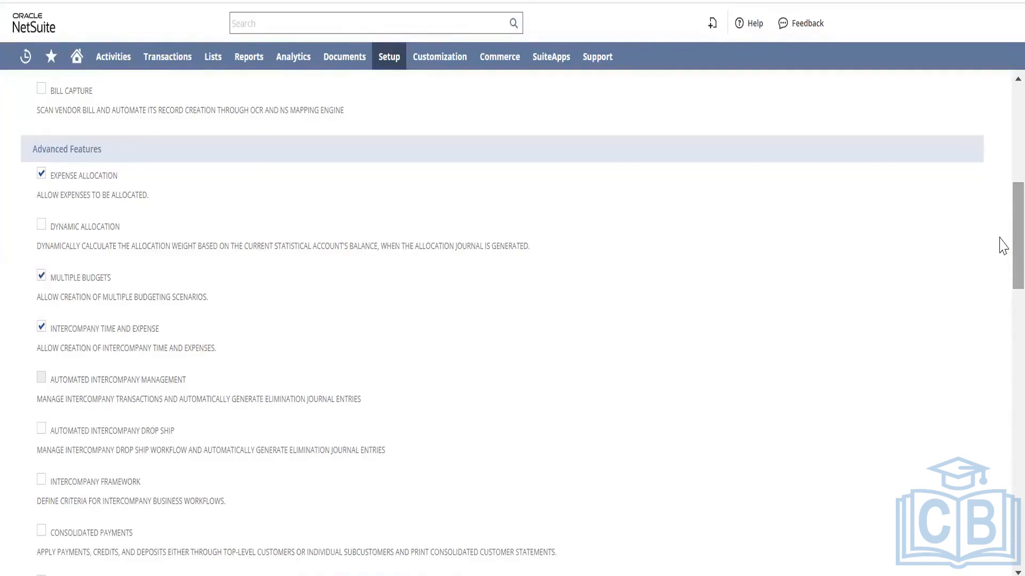
# Step: Switch to the blank Notepad document and write SUB A and SUB B on separate lines with an empty line between
pyautogui.hotkey('alt', 'Tab')
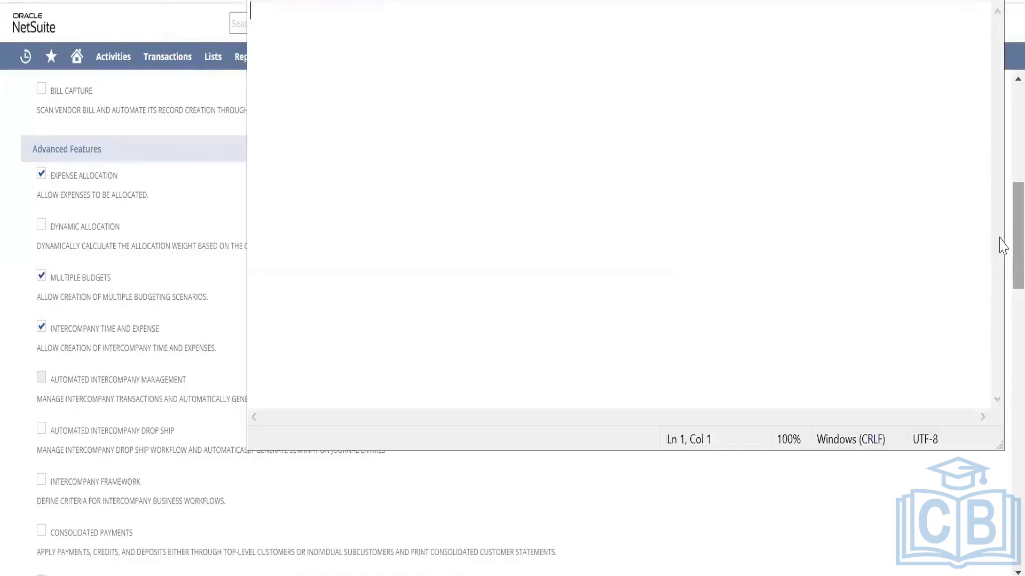
pyautogui.write('SUb')
pyautogui.press('BackSpace')
pyautogui.write('B A')
pyautogui.press('Return')
pyautogui.press('Return')
pyautogui.write('SUB B')
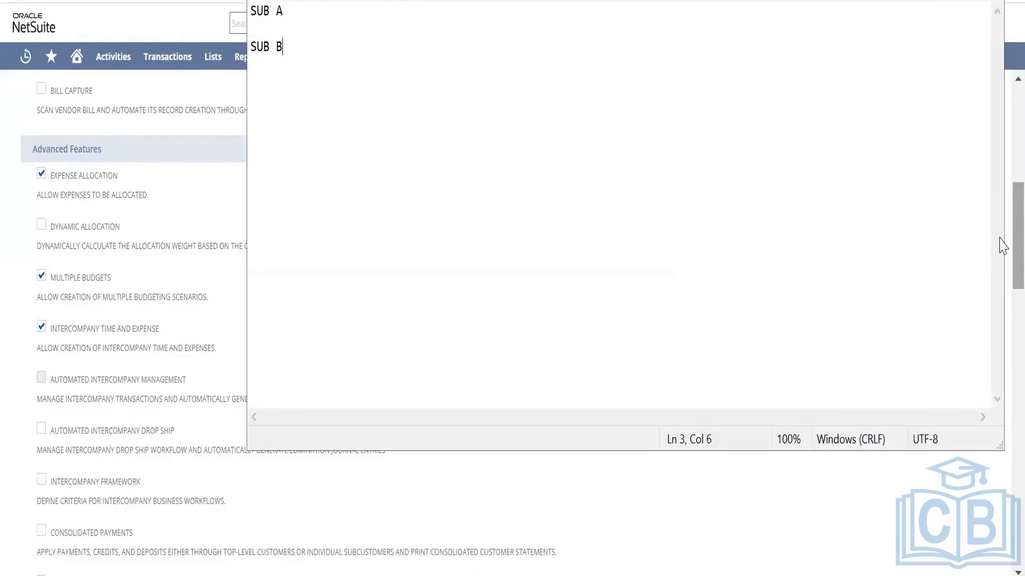
# Step: Append "- Customer" to the SUB A line
pyautogui.press('Up')
pyautogui.press('Up')
pyautogui.press('Right')
pyautogui.press('Right')
pyautogui.press('Right')
pyautogui.press('Right')
pyautogui.press('Right')
pyautogui.write('-')
pyautogui.write('Cusomer')
pyautogui.press('BackSpace')
pyautogui.press('BackSpace')
pyautogui.press('BackSpace')
pyautogui.press('BackSpace')
pyautogui.write('tomer')
# Step: Insert "Buying from" at the start of the SUB A line
pyautogui.press('Left')
pyautogui.press('Down')
pyautogui.press('Down')
pyautogui.press('Up')
pyautogui.press('Left')
pyautogui.press('Left')
pyautogui.press('Left')
pyautogui.press('Left')
pyautogui.press('Left')
pyautogui.press('Left')
pyautogui.press('Left')
pyautogui.press('Left')
pyautogui.press('Left')
pyautogui.press('Left')
pyautogui.press('Left')
pyautogui.press('Left')
pyautogui.press('Left')
pyautogui.press('Left')
pyautogui.press('Left')
pyautogui.press('Left')
pyautogui.press('Left')
pyautogui.write('B')
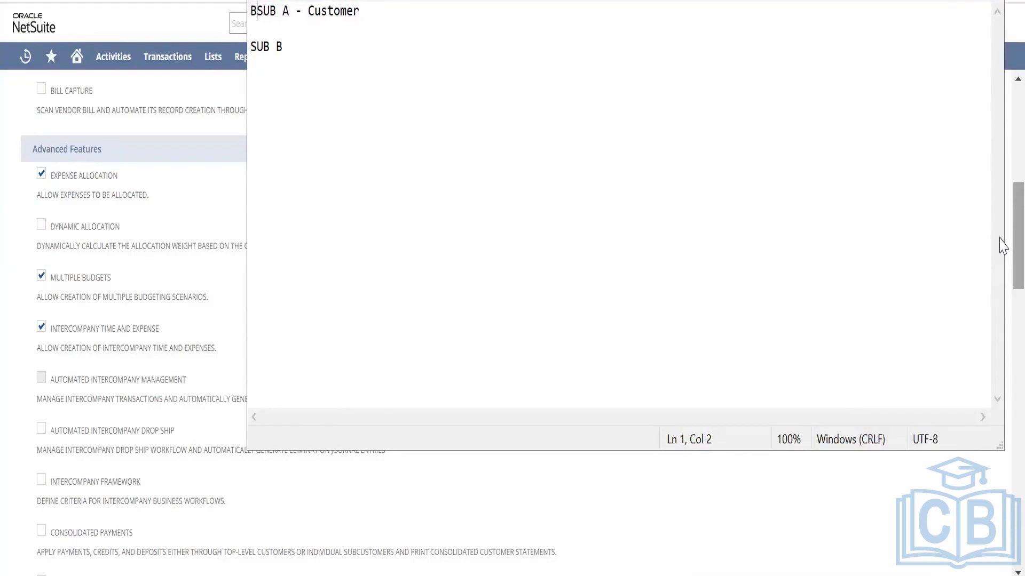
pyautogui.write('uying from')
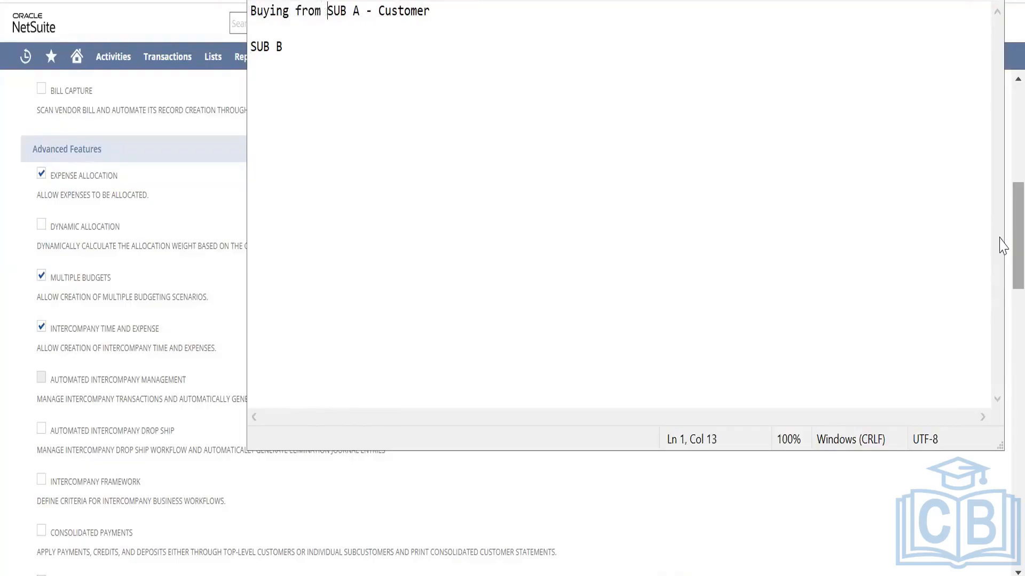
# Step: Insert "Selling from" at the start of the SUB B line
pyautogui.press('End')
pyautogui.press('Right')
pyautogui.press('Right')
pyautogui.write('Selling ')
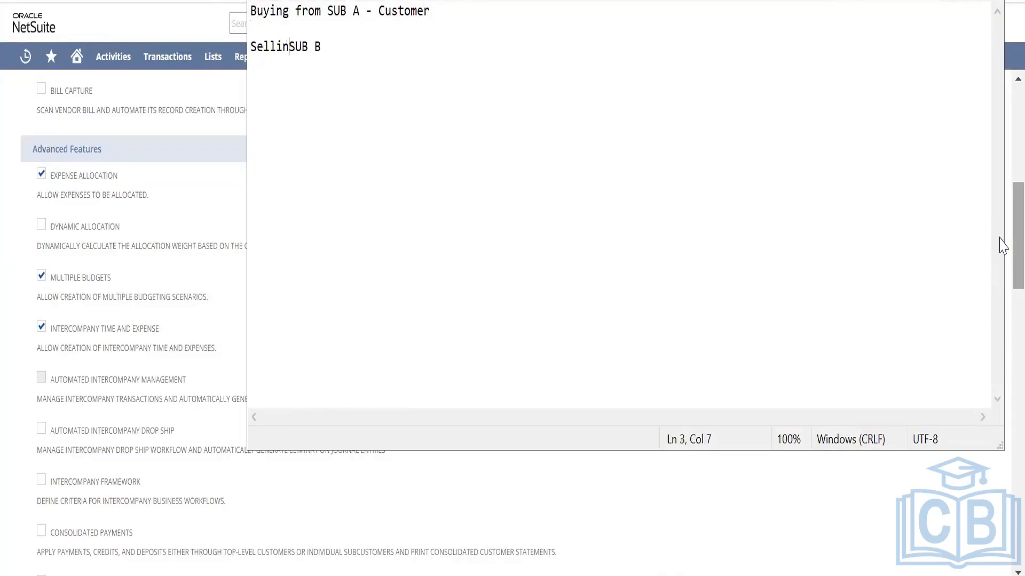
pyautogui.write('from')
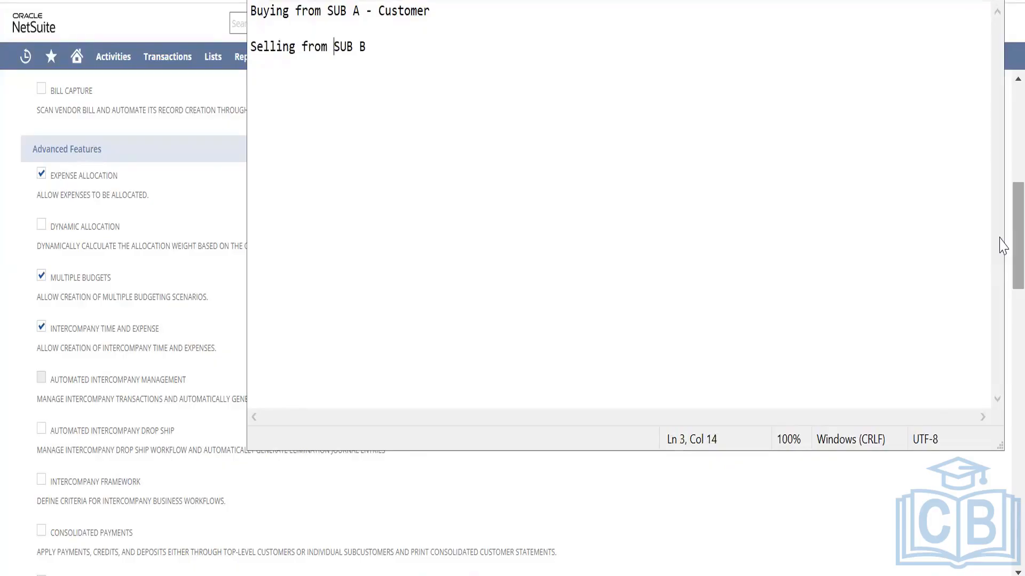
# Step: Extend the SUB A line with "for B" after Customer
pyautogui.hotkey('ctrl', 'Home')
pyautogui.press('Right')
pyautogui.press('Right')
pyautogui.press('Right')
pyautogui.press('Right')
pyautogui.press('Right')
pyautogui.press('Right')
pyautogui.press('Right')
pyautogui.press('Right')
pyautogui.press('Right')
pyautogui.press('Right')
pyautogui.press('Right')
pyautogui.press('Right')
pyautogui.press('Right')
pyautogui.press('Right')
pyautogui.press('Right')
pyautogui.press('Right')
pyautogui.press('Right')
pyautogui.press('Right')
pyautogui.press('Right')
pyautogui.press('Right')
pyautogui.press('Right')
pyautogui.press('Left')
pyautogui.press('Left')
pyautogui.press('Right')
pyautogui.press('Right')
pyautogui.press('Right')
pyautogui.press('Right')
pyautogui.press('Right')
pyautogui.press('Right')
pyautogui.press('Right')
pyautogui.press('Right')
pyautogui.press('Right')
pyautogui.press('Right')
pyautogui.write('for B')
# Step: Append "- Vendor for A" to the SUB B line
pyautogui.press('Down')
pyautogui.press('Down')
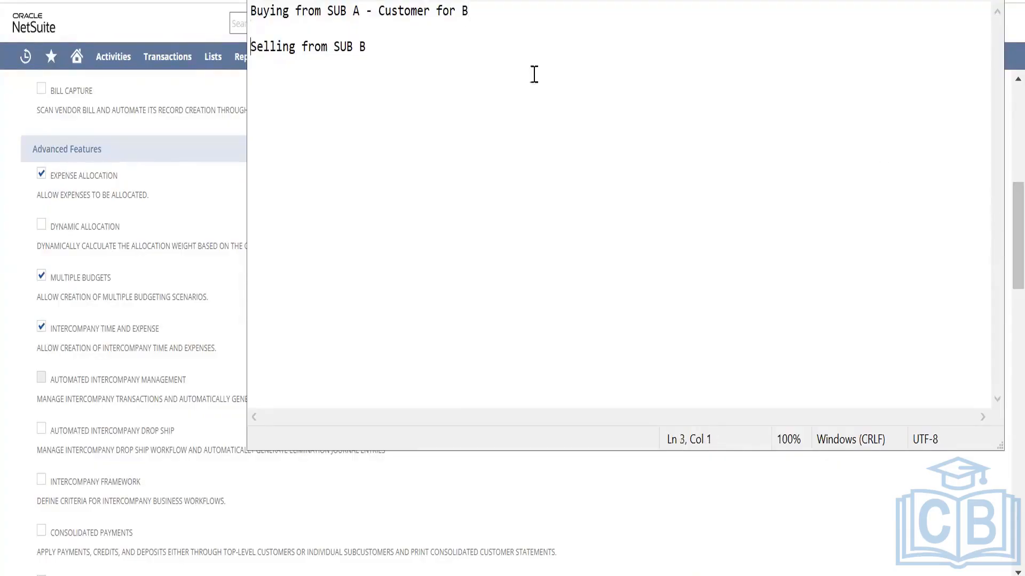
pyautogui.click(398, 44)
pyautogui.write('- Vendor for A')
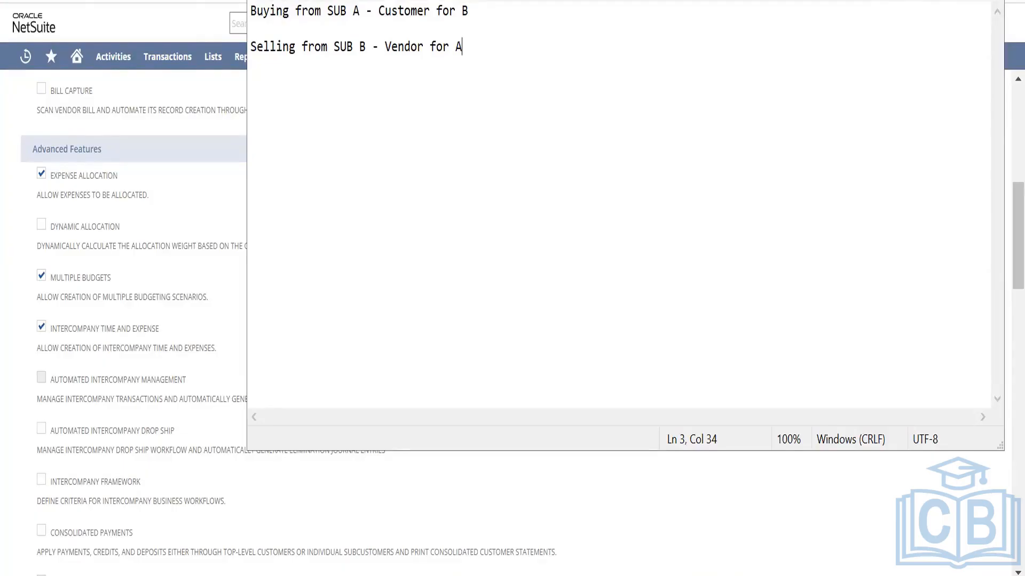
# Step: Append "Sales Order Against SUB B" to the end of the Buying from SUB A line
pyautogui.press('Up')
pyautogui.press('Up')
pyautogui.press('End')
pyautogui.write('SAle')
pyautogui.press('BackSpace')
pyautogui.press('BackSpace')
pyautogui.press('BackSpace')
pyautogui.write('ales Order ')
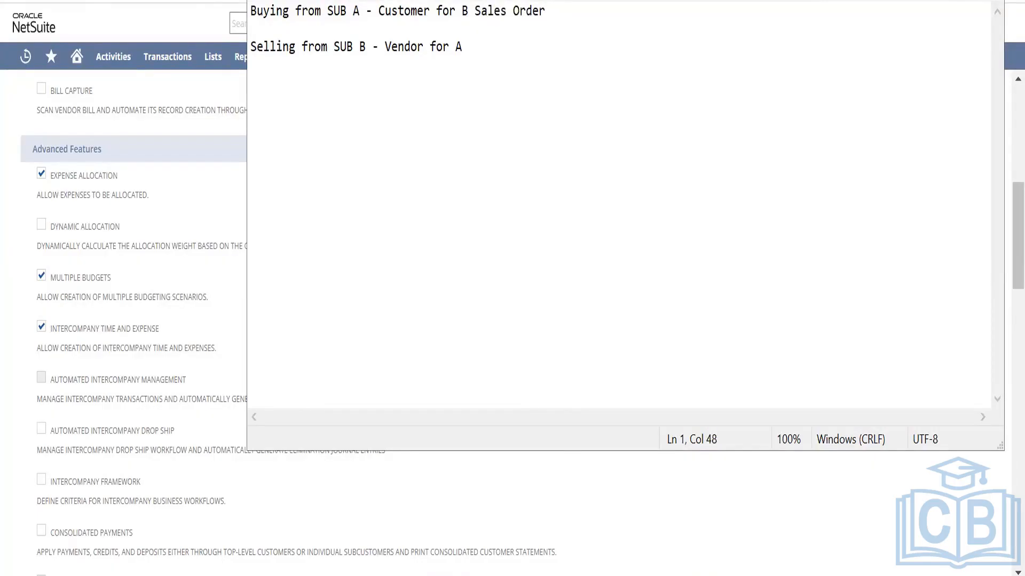
pyautogui.write('Against B')
pyautogui.press('Left')
pyautogui.write('SUB')
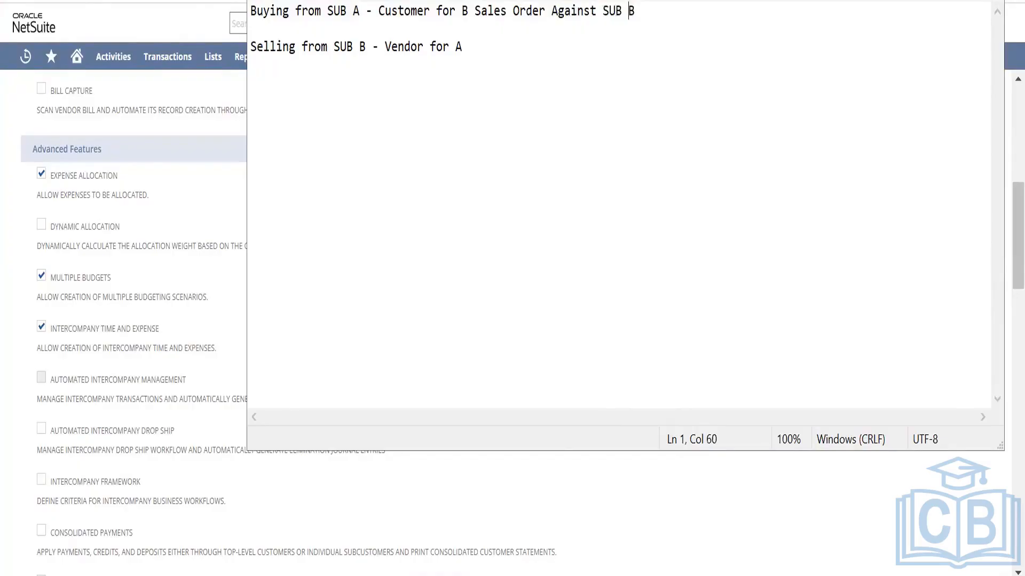
# Step: Append "Purchase Order against Sub A" to the end of the Selling from SUB B line
pyautogui.press('Down')
pyautogui.press('Down')
pyautogui.press('Right')
pyautogui.press('Right')
pyautogui.press('Right')
pyautogui.press('Right')
pyautogui.press('Right')
pyautogui.press('Right')
pyautogui.press('Right')
pyautogui.press('Right')
pyautogui.press('Right')
pyautogui.press('Right')
pyautogui.press('Right')
pyautogui.press('Right')
pyautogui.press('Right')
pyautogui.press('Right')
pyautogui.press('Right')
pyautogui.press('Right')
pyautogui.press('Right')
pyautogui.press('Right')
pyautogui.press('Right')
pyautogui.press('Right')
pyautogui.write('Purchase Order aga')
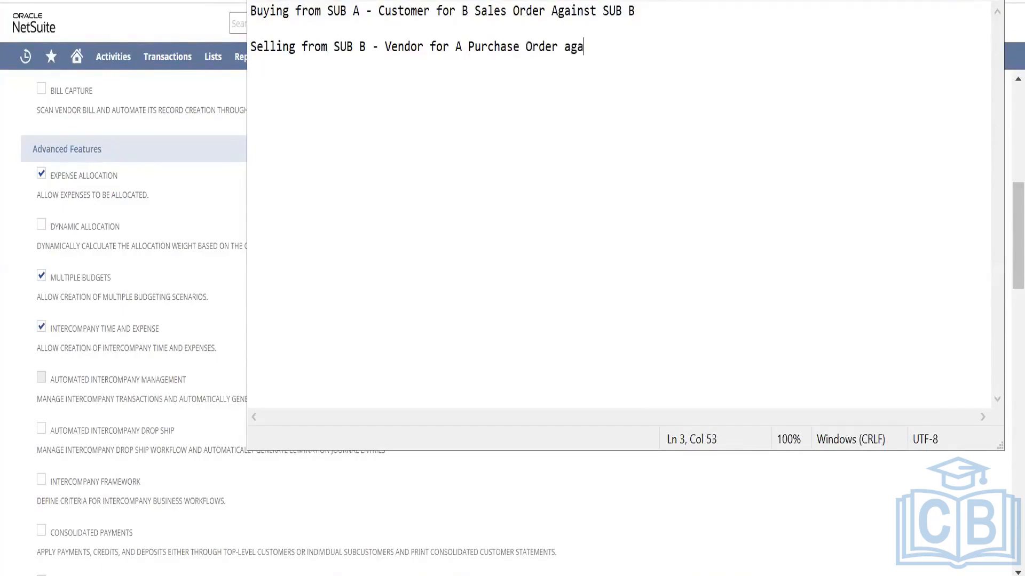
pyautogui.write('inst Sub A')
pyautogui.press('Return')
# Step: Append "Item Fulfilment" to the end of the Selling from SUB B line
pyautogui.click(690, 42)
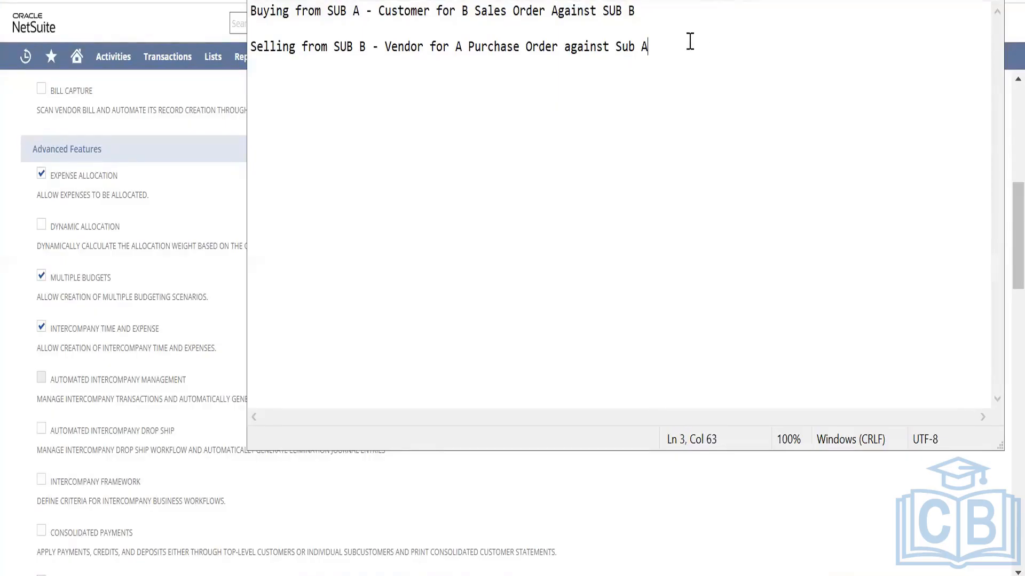
pyautogui.click(647, 10)
pyautogui.click(665, 44)
pyautogui.write('Item F')
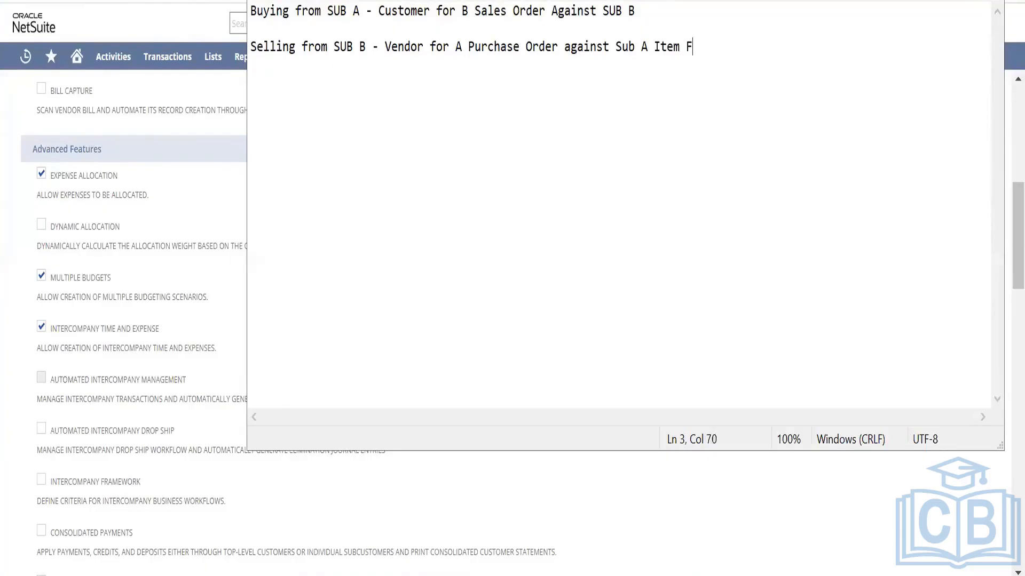
pyautogui.write('ulfilment')
# Step: Append "Item Receipt" to the Buying from SUB A line and briefly highlight both lines for review
pyautogui.click(647, 6)
pyautogui.moveTo(756, 47); pyautogui.dragTo(657, 46)
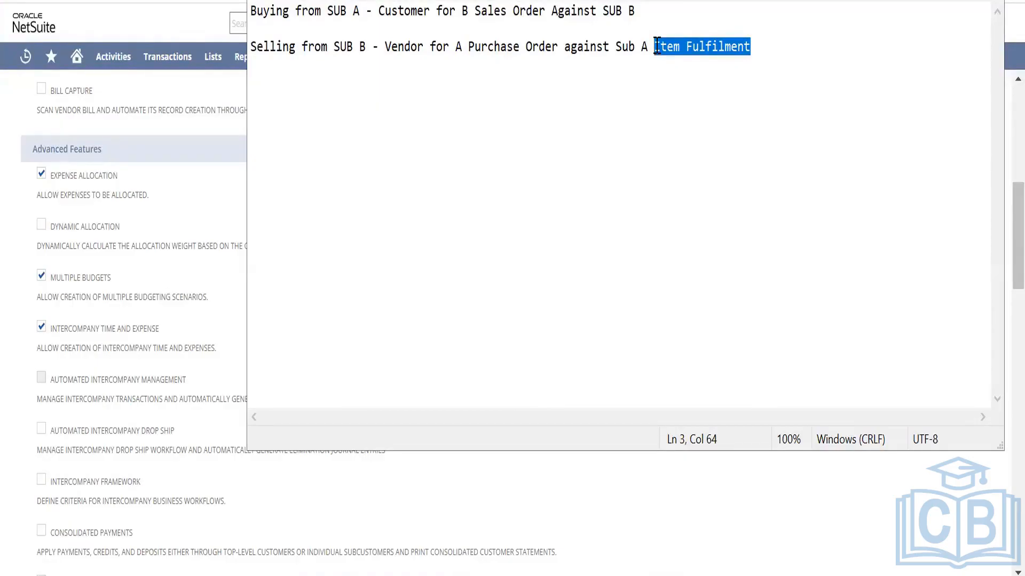
pyautogui.click(652, 13)
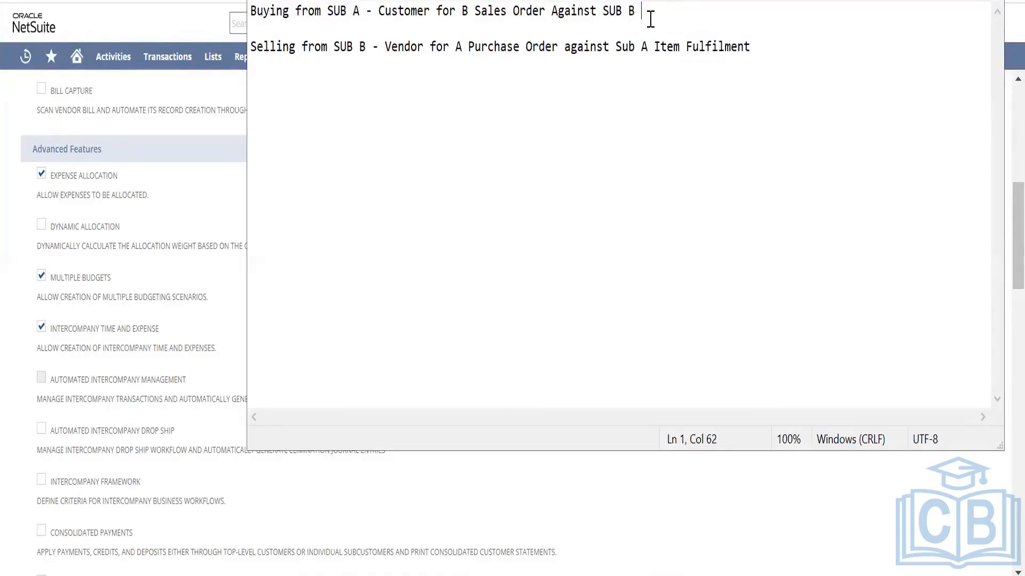
pyautogui.write('Item Receipt')
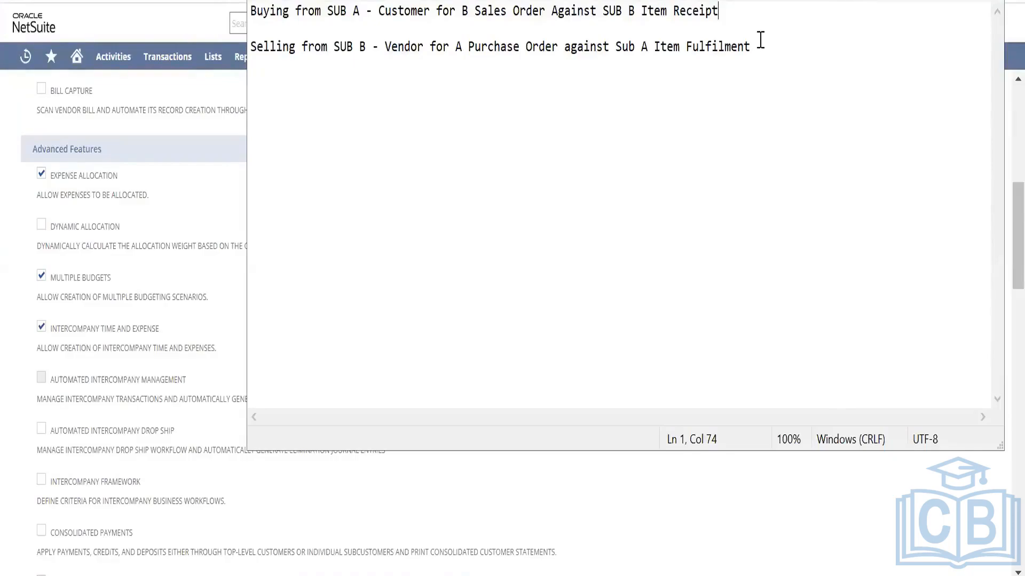
pyautogui.moveTo(759, 42); pyautogui.dragTo(250, 11)
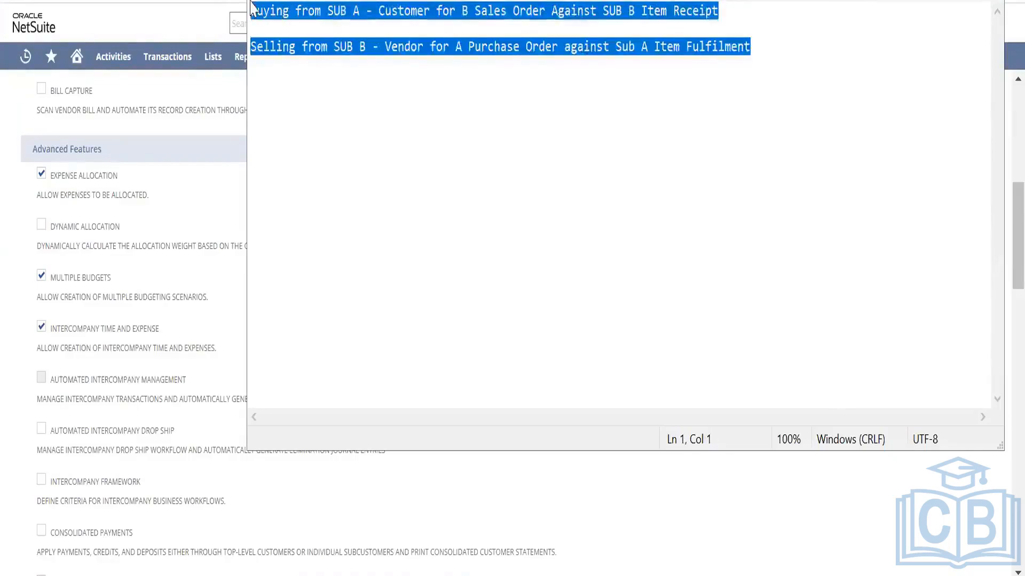
pyautogui.click(530, 146)
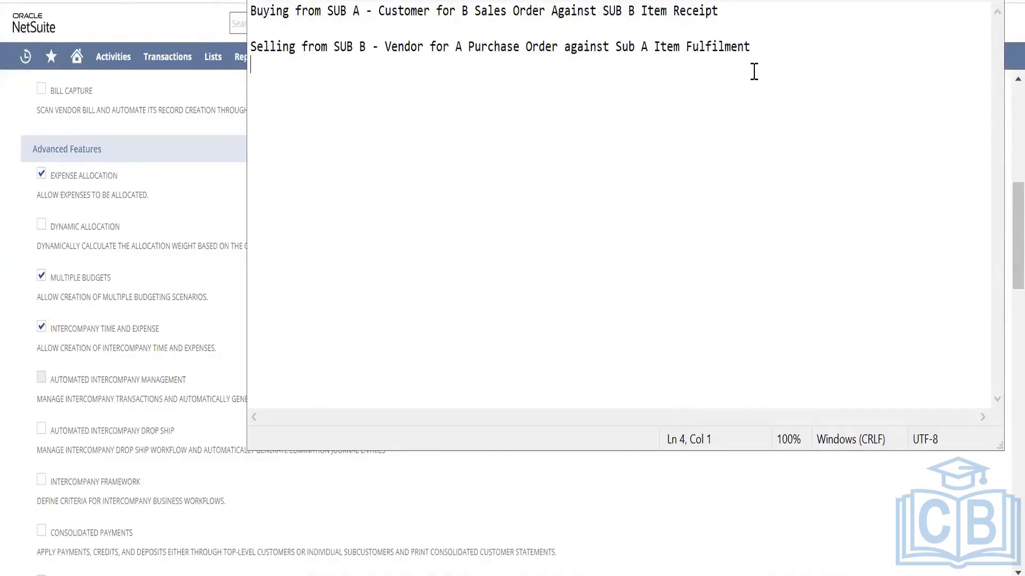
# Step: Create a blank Excel workbook and enter SUB A in A1 and SUB B in A2
pyautogui.click(581, 574)
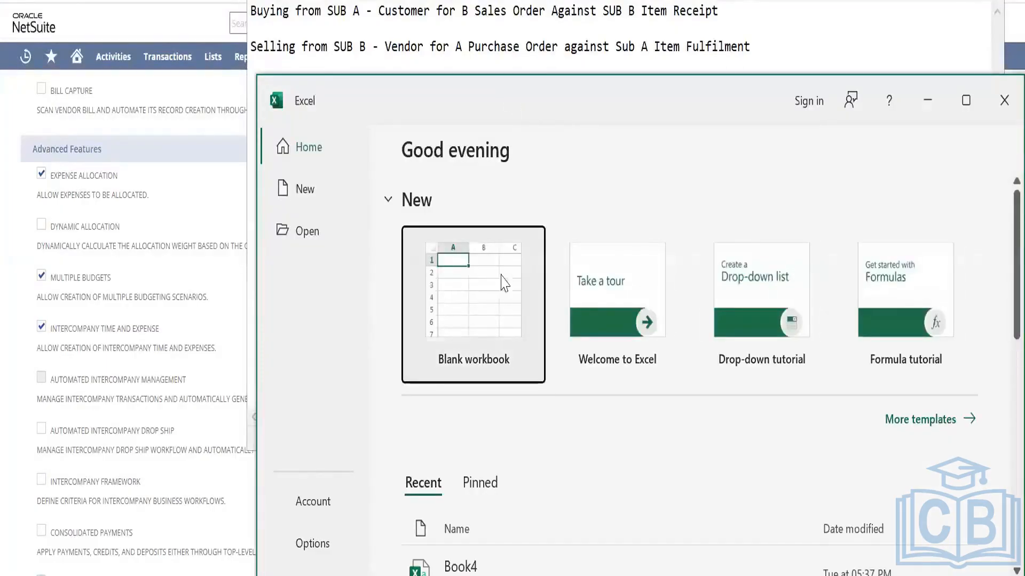
pyautogui.click(501, 274)
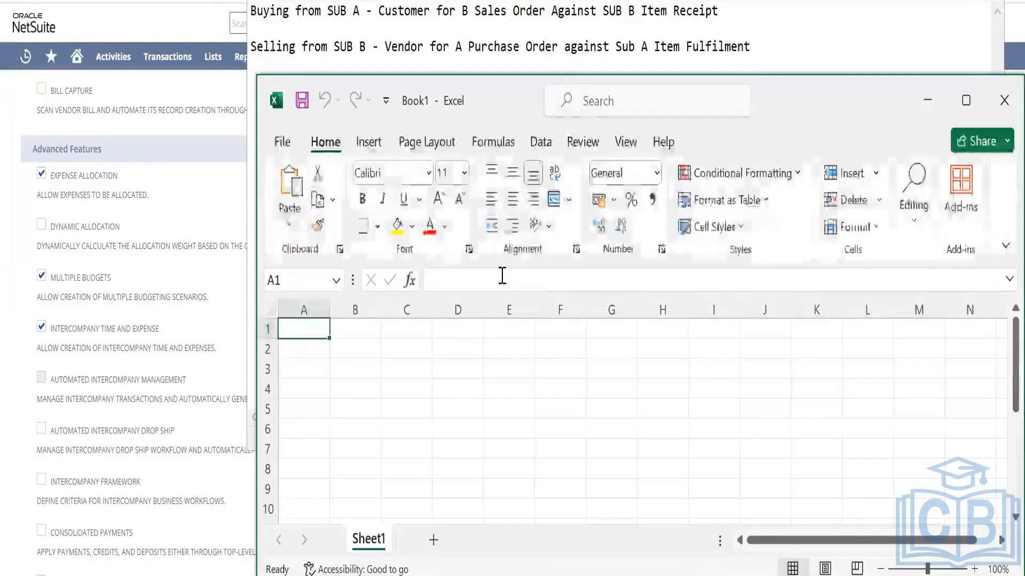
pyautogui.write('SUB Q')
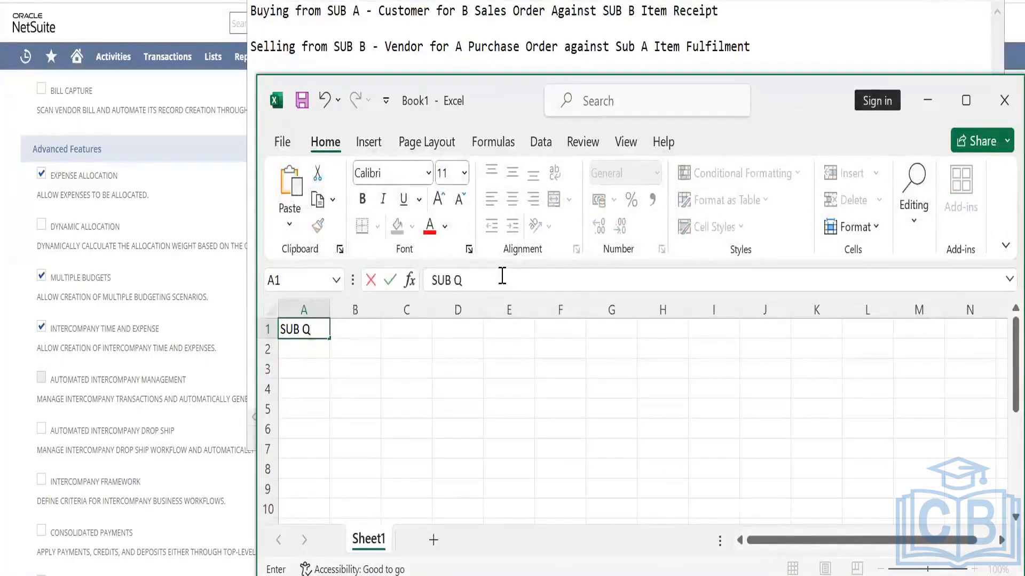
pyautogui.press('BackSpace')
pyautogui.write('A')
pyautogui.press('Return')
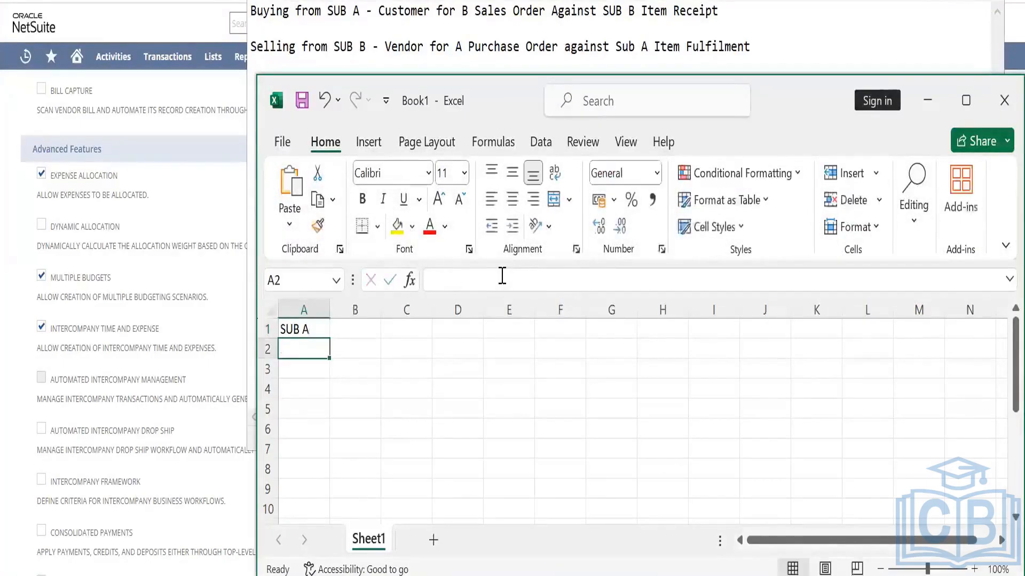
pyautogui.write('SUB B')
pyautogui.press('Tab')
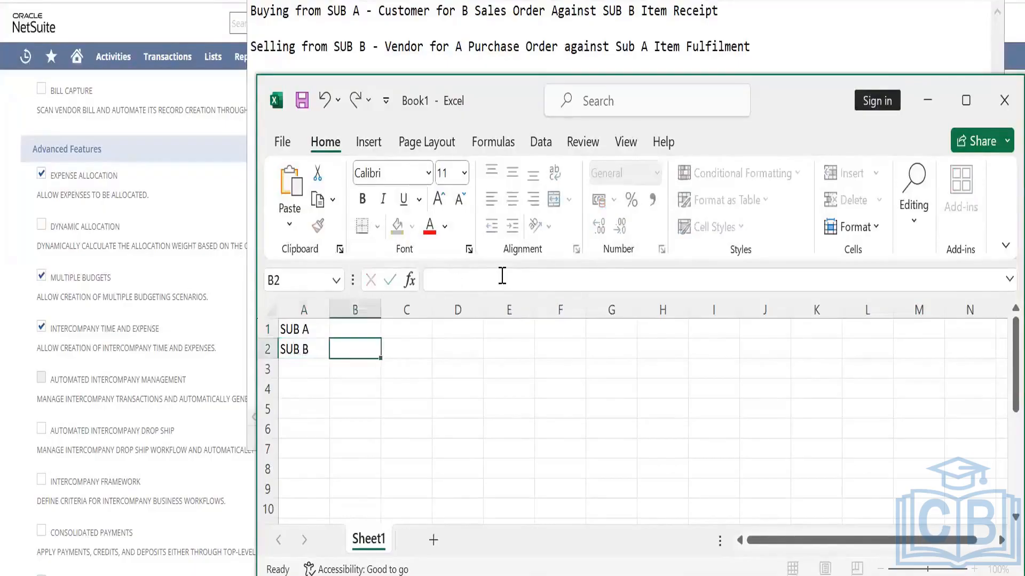
# Step: Enter Customer in B1 beside SUB A and Vendor in B2 beside SUB B
pyautogui.press('Up')
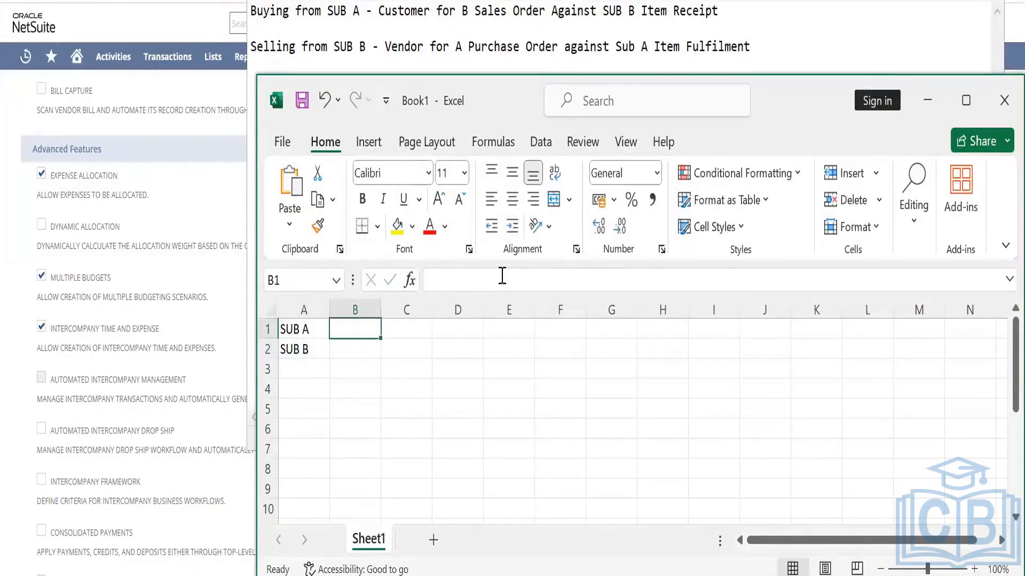
pyautogui.write('Cusom')
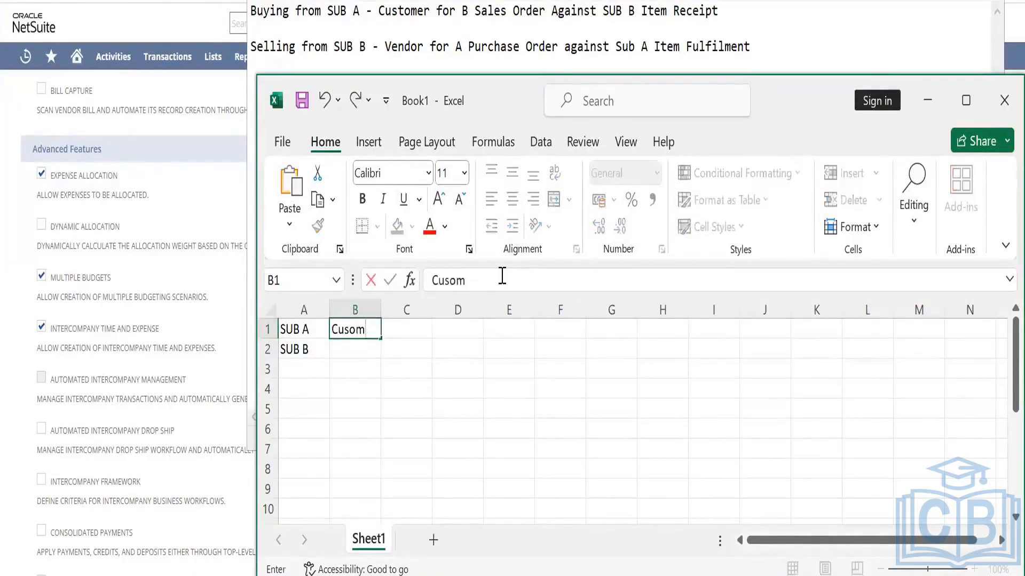
pyautogui.press('BackSpace')
pyautogui.press('BackSpace')
pyautogui.press('BackSpace')
pyautogui.write('stomer')
pyautogui.press('Return')
pyautogui.write('Vendor')
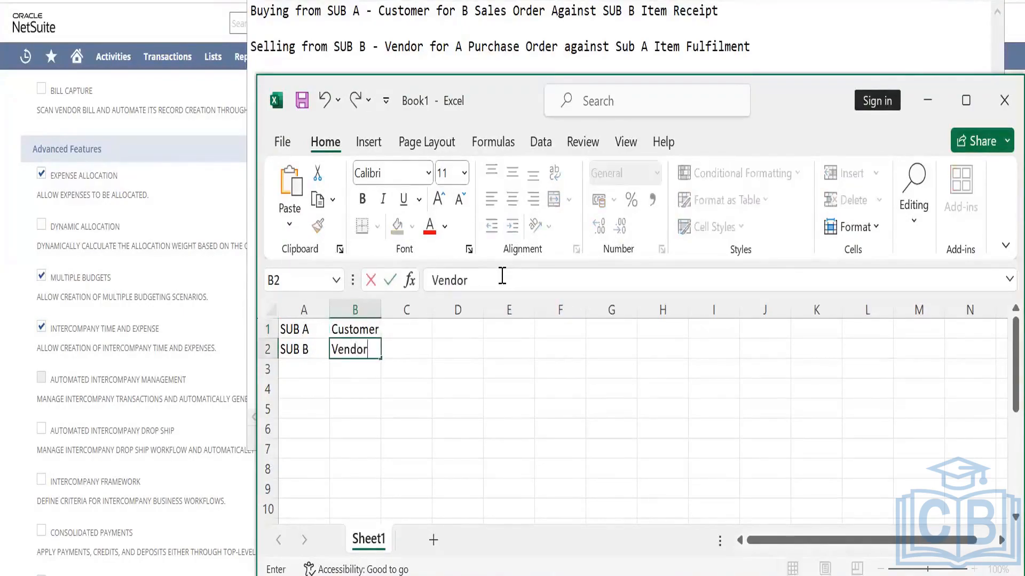
pyautogui.press('Up')
# Step: Enter Purchase order in C1 of the SUB A row and fit column C's width to the text
pyautogui.press('Right')
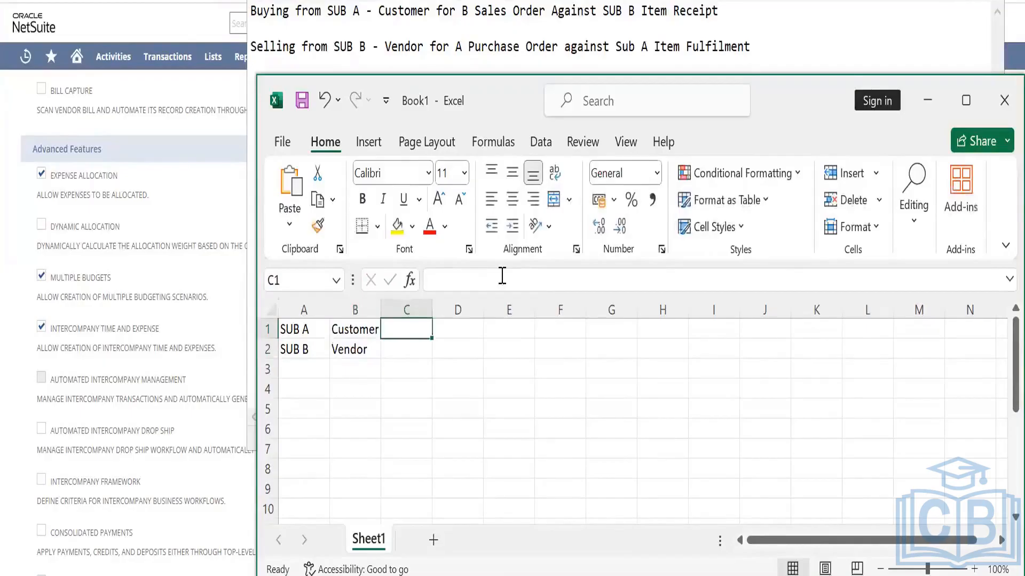
pyautogui.write('Purcahs')
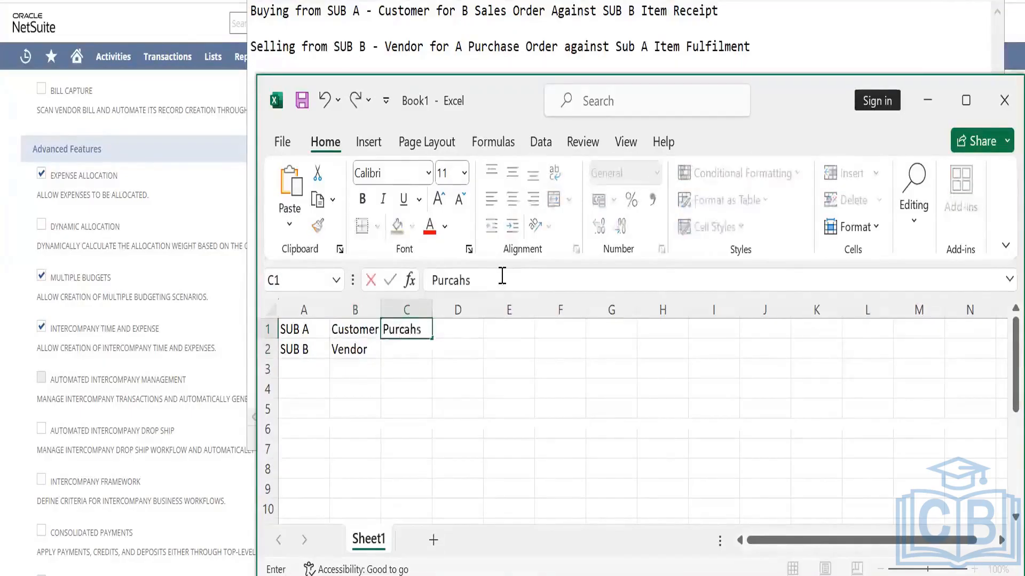
pyautogui.press('BackSpace')
pyautogui.press('BackSpace')
pyautogui.press('BackSpace')
pyautogui.write('hase order')
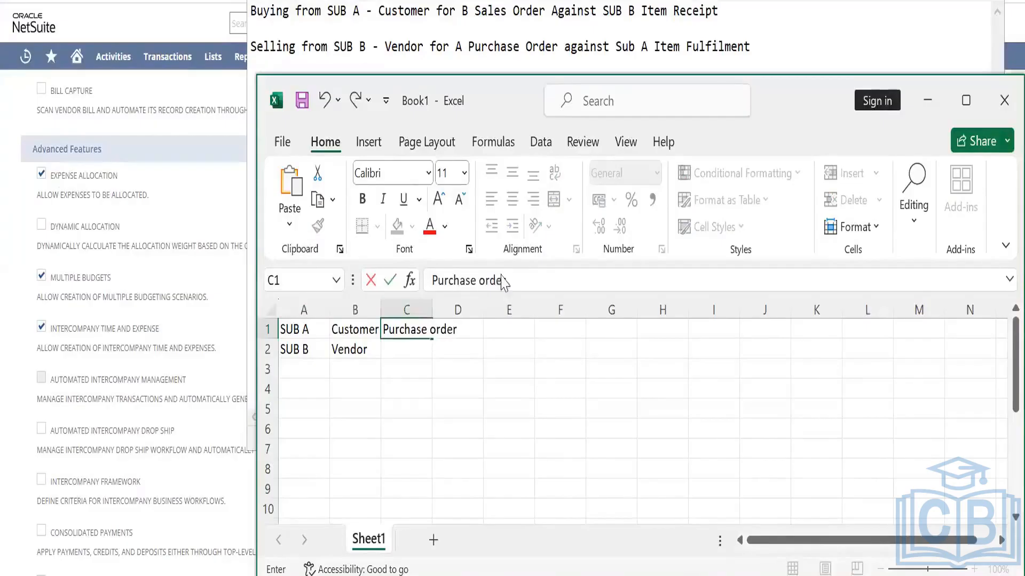
pyautogui.click(430, 305)
pyautogui.doubleClick(433, 305)
# Step: Enter Sales Order in C2 of the SUB B row
pyautogui.press('Down')
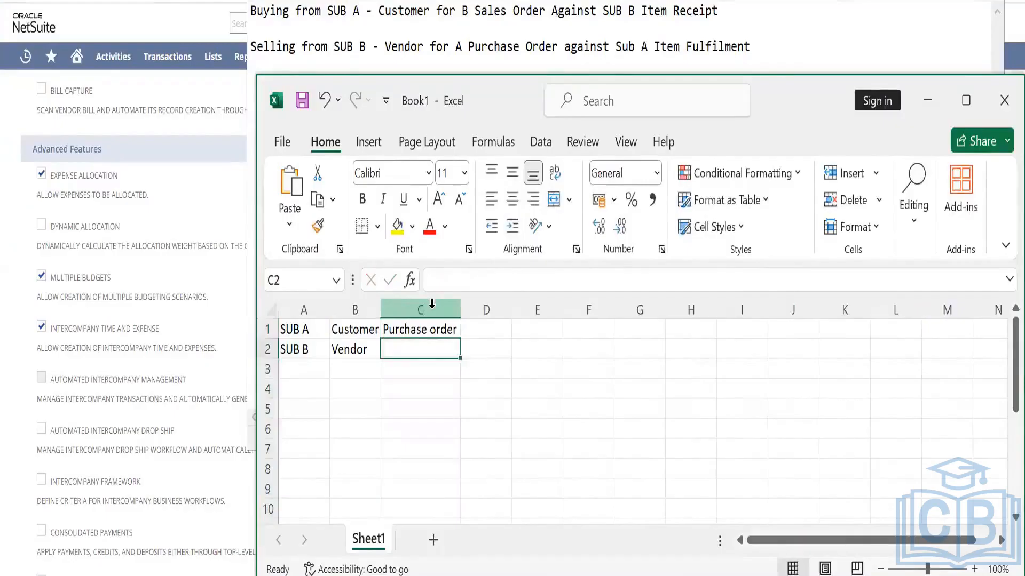
pyautogui.press('Up')
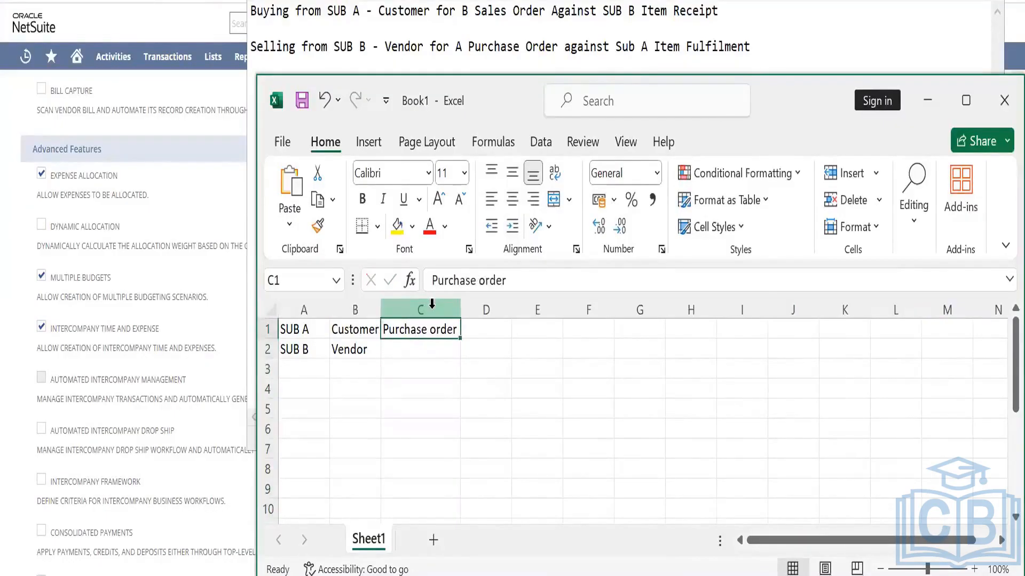
pyautogui.press('Down')
pyautogui.write('Sales Ord')
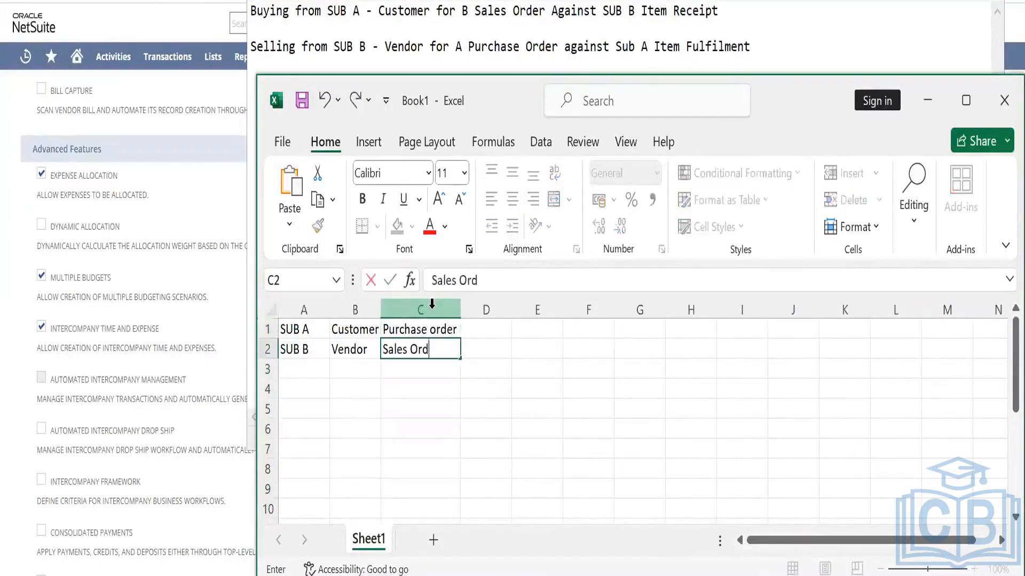
pyautogui.write('er')
pyautogui.press('Up')
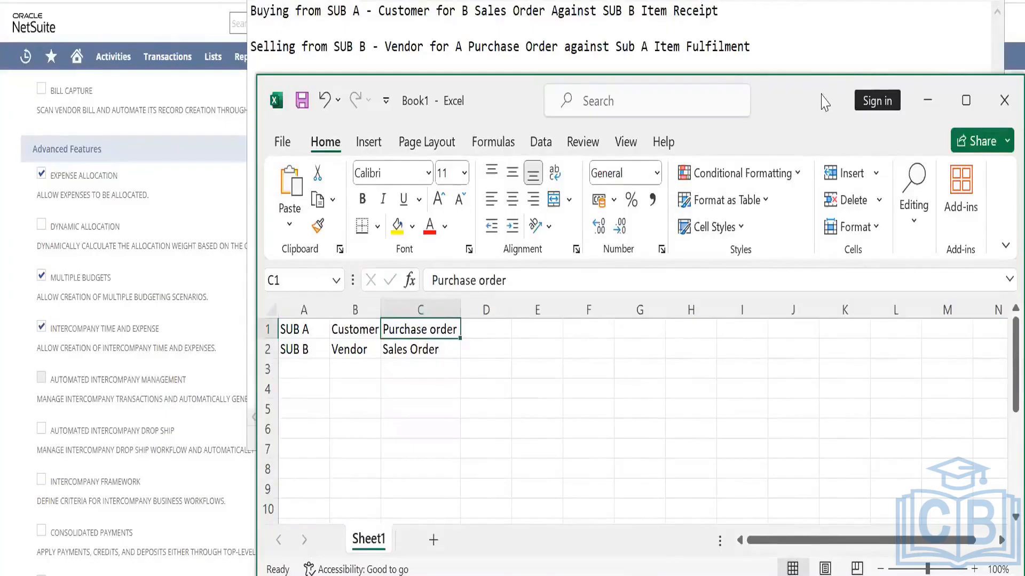
# Step: Move the workbook window higher and enter Item Fulfillment in D2 of the SUB B row
pyautogui.moveTo(824, 102); pyautogui.dragTo(802, 0)
pyautogui.click(462, 234)
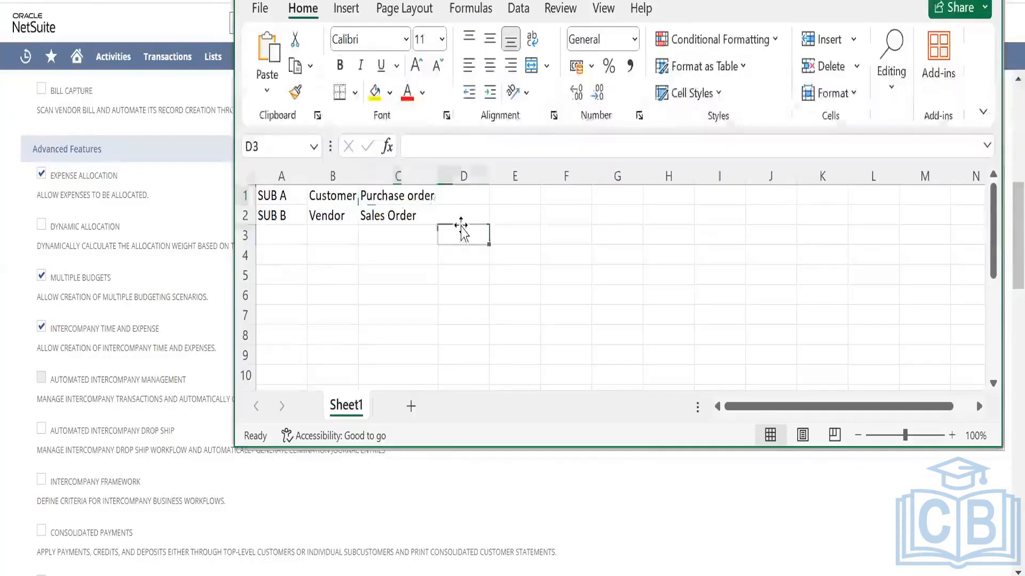
pyautogui.press('Up')
pyautogui.write('I')
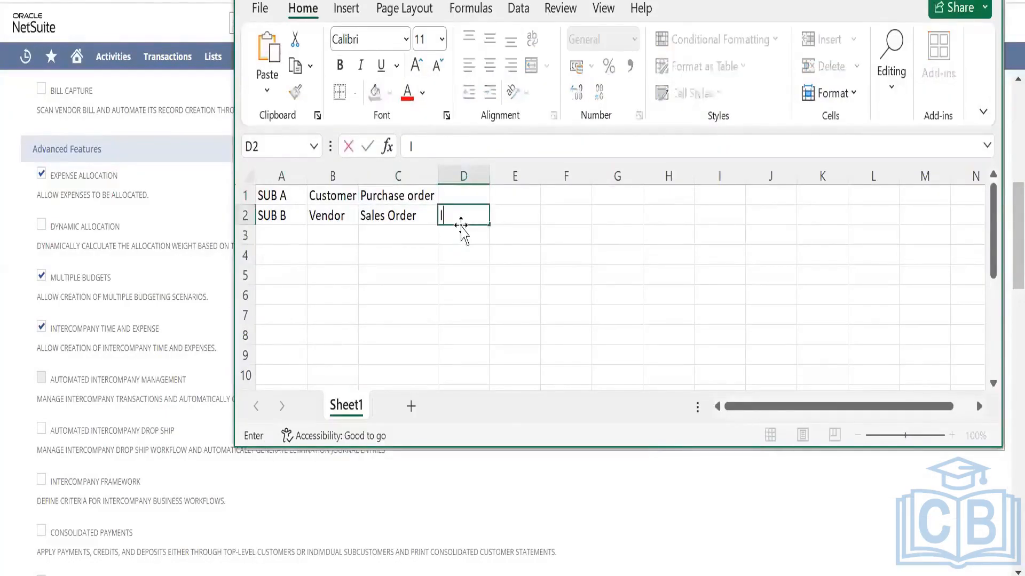
pyautogui.write('tem Fulfillmet')
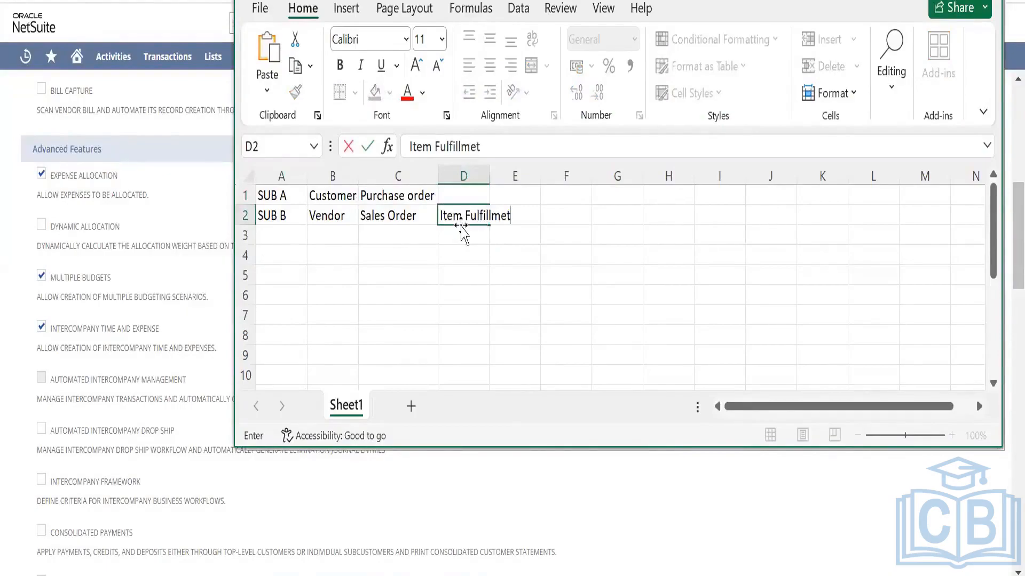
pyautogui.press('BackSpace')
pyautogui.write('nt')
pyautogui.press('Up')
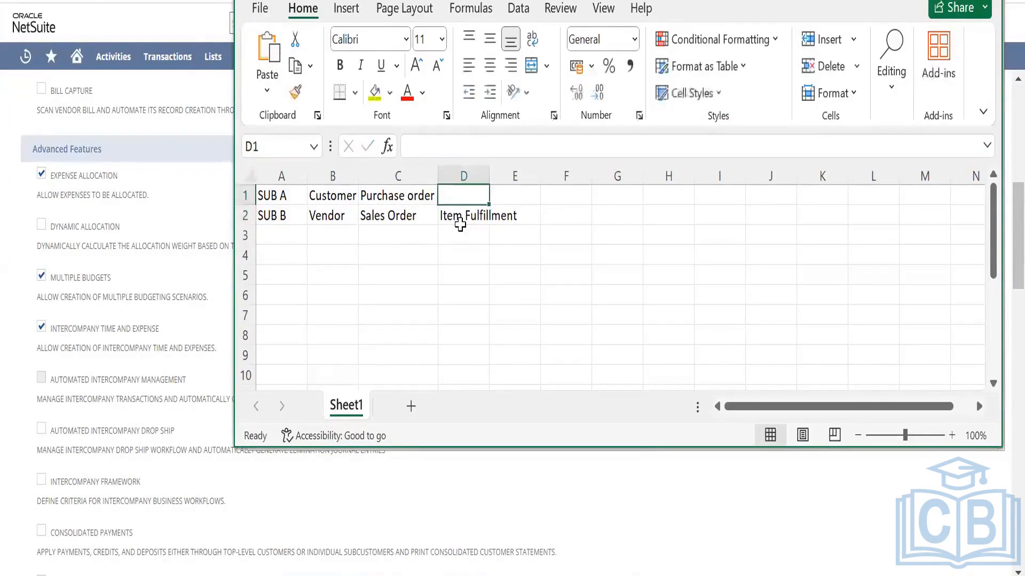
# Step: Enter Item Receipt in D1 of the SUB A row and fit column D's width to the text
pyautogui.write('Item Receip')
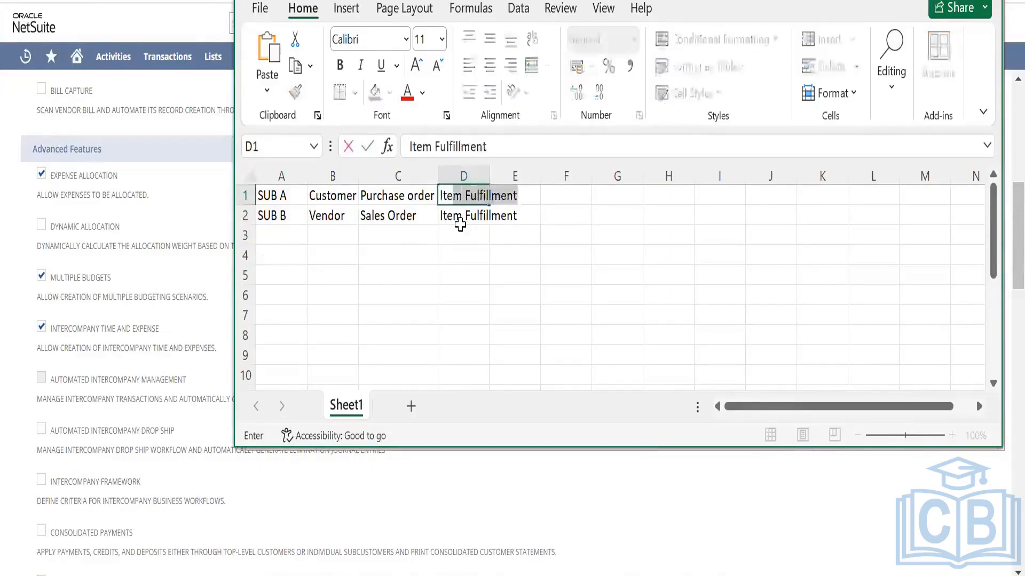
pyautogui.write('t')
pyautogui.press('Tab')
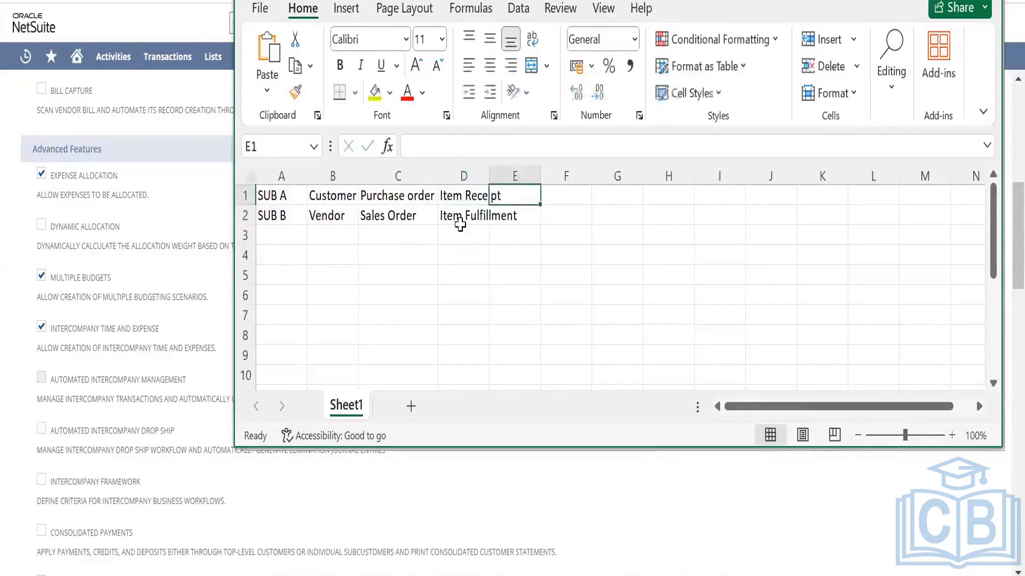
pyautogui.doubleClick(489, 166)
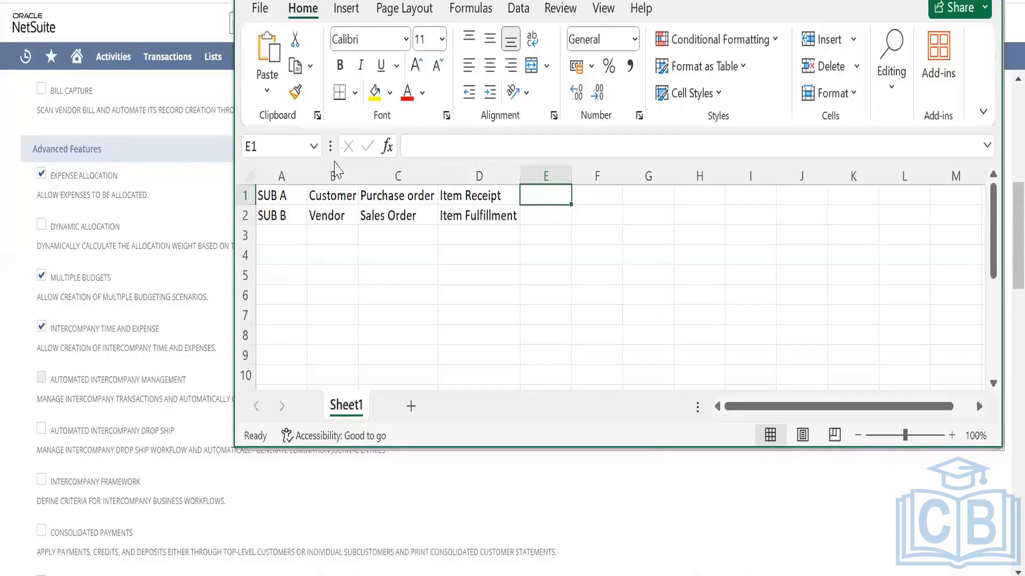
# Step: Examine how the Customer and Vendor entries relate to the purchase and sales order cells of SUB A and SUB B
pyautogui.click(335, 202)
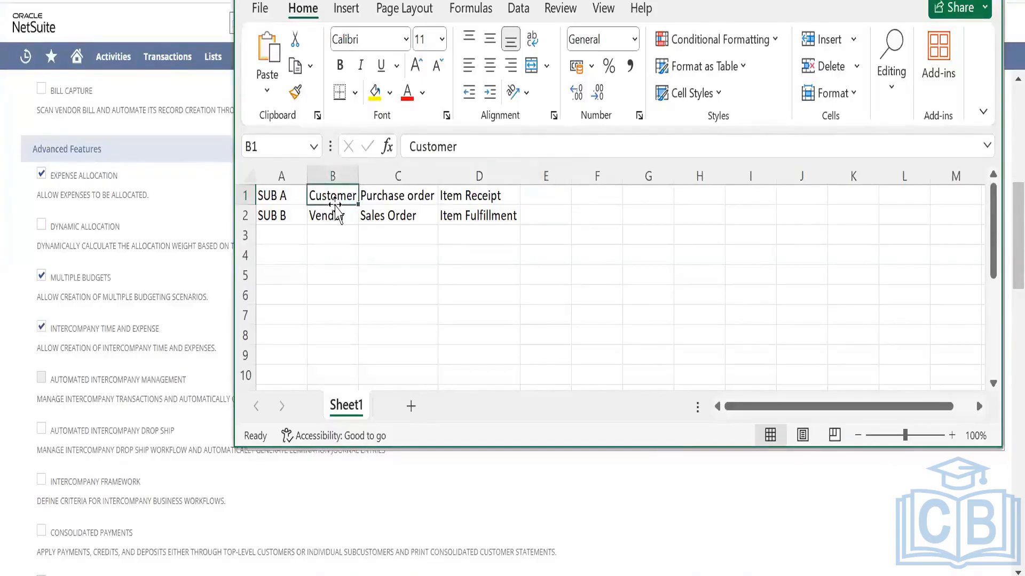
pyautogui.click(336, 216)
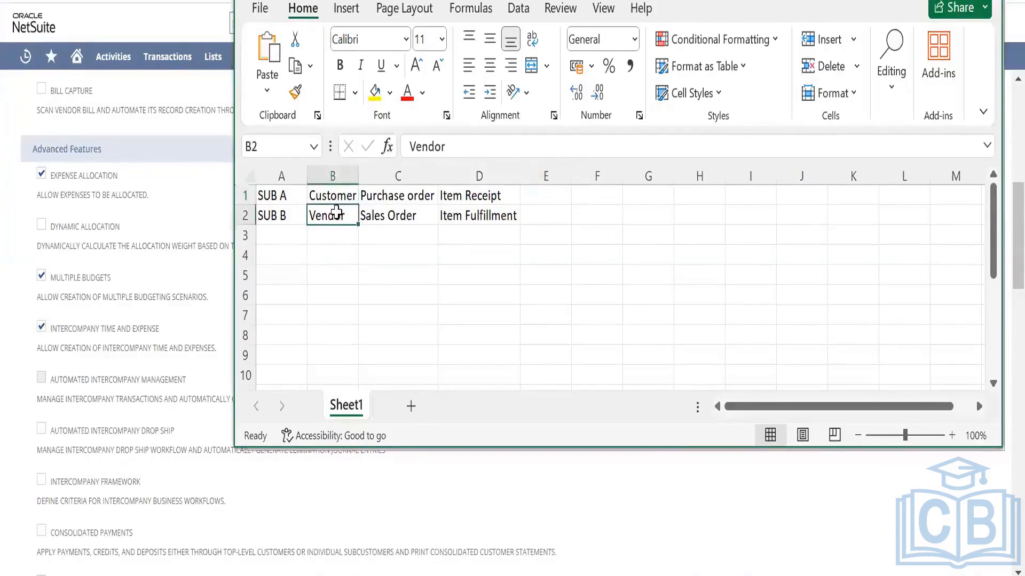
pyautogui.click(382, 199)
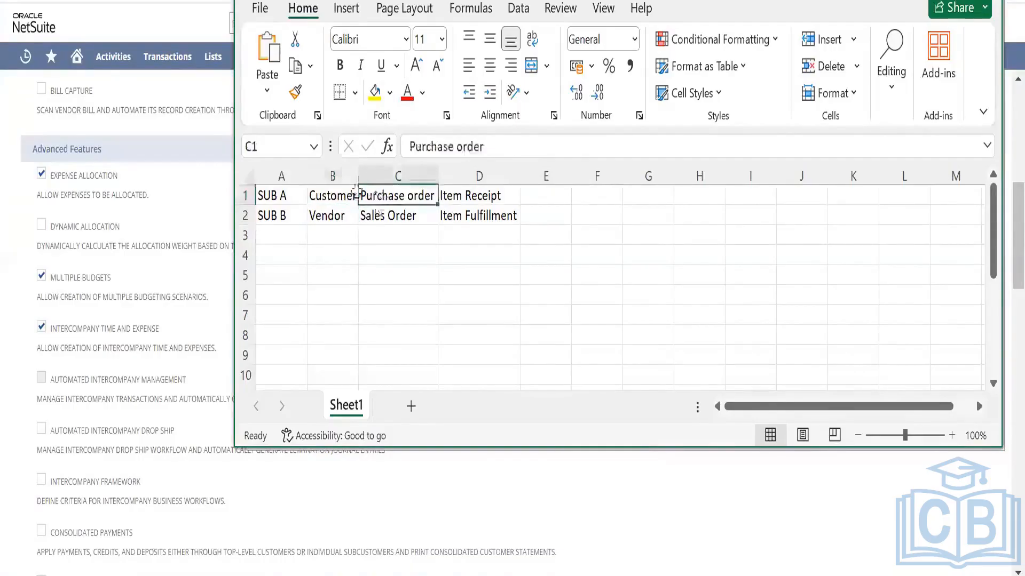
pyautogui.click(338, 195)
pyautogui.click(385, 215)
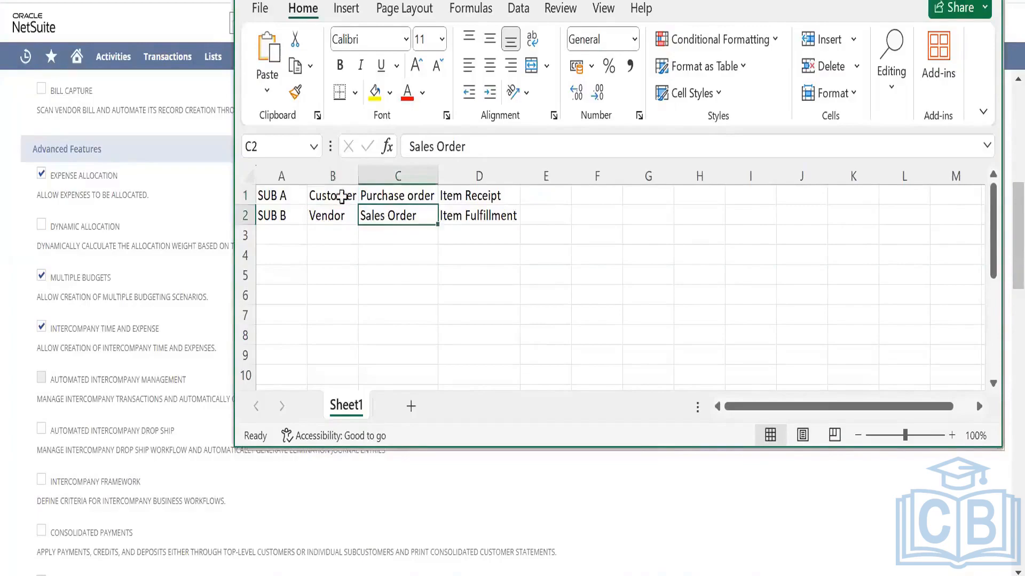
pyautogui.click(339, 195)
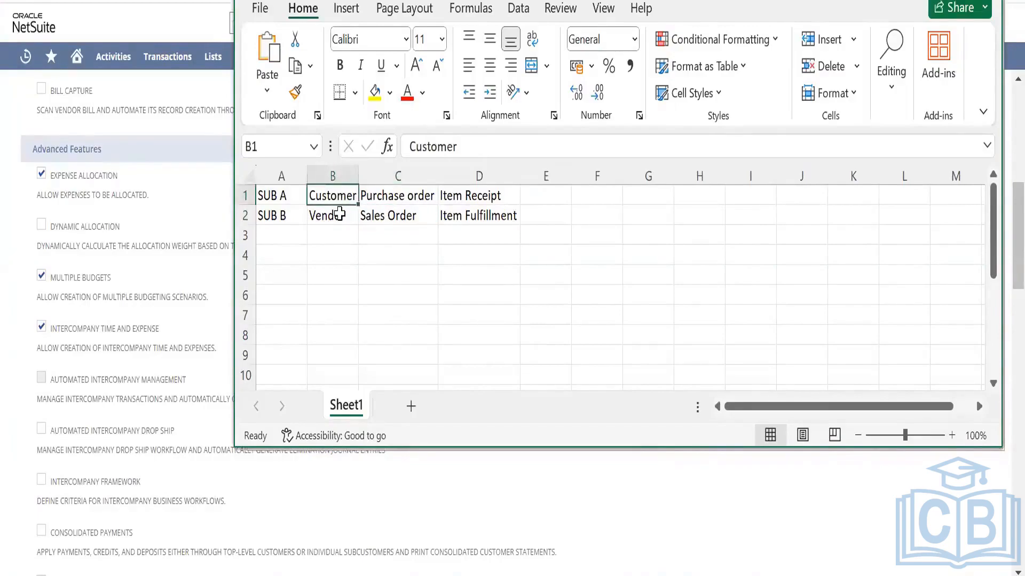
pyautogui.click(339, 214)
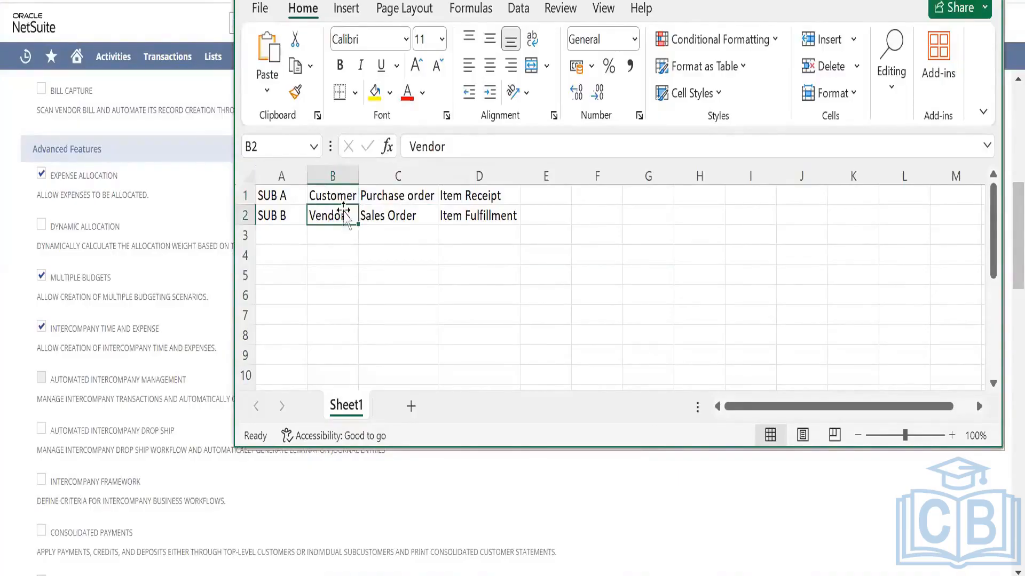
pyautogui.click(345, 199)
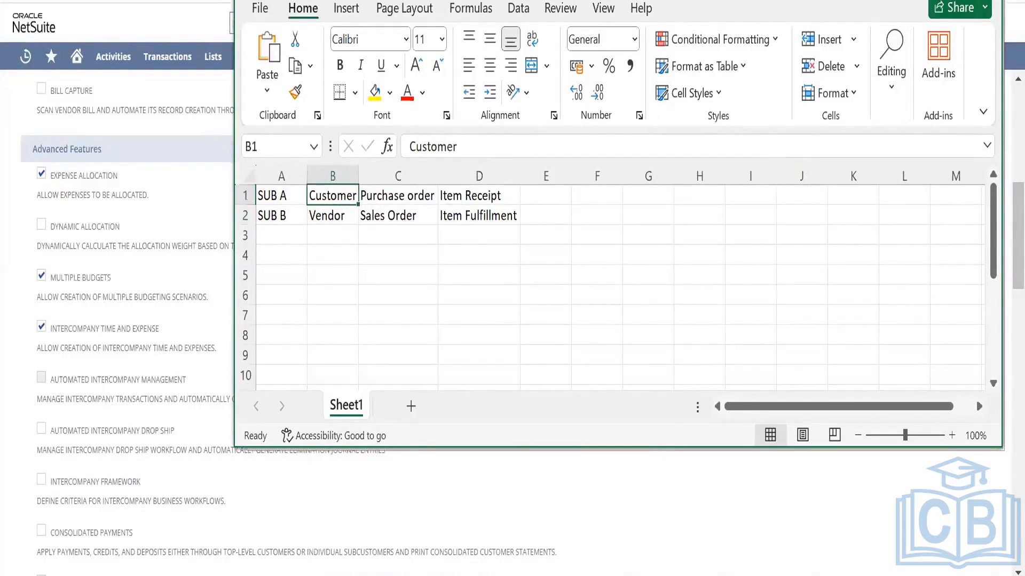
# Step: Close the Book1 workbook without saving the changes
pyautogui.hotkey('alt', 'F4')
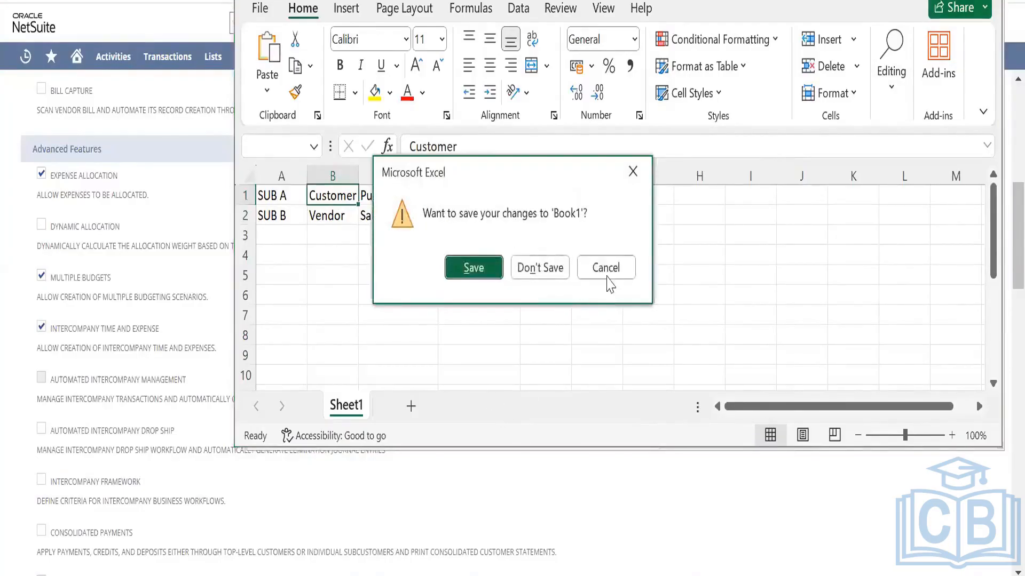
pyautogui.click(608, 269)
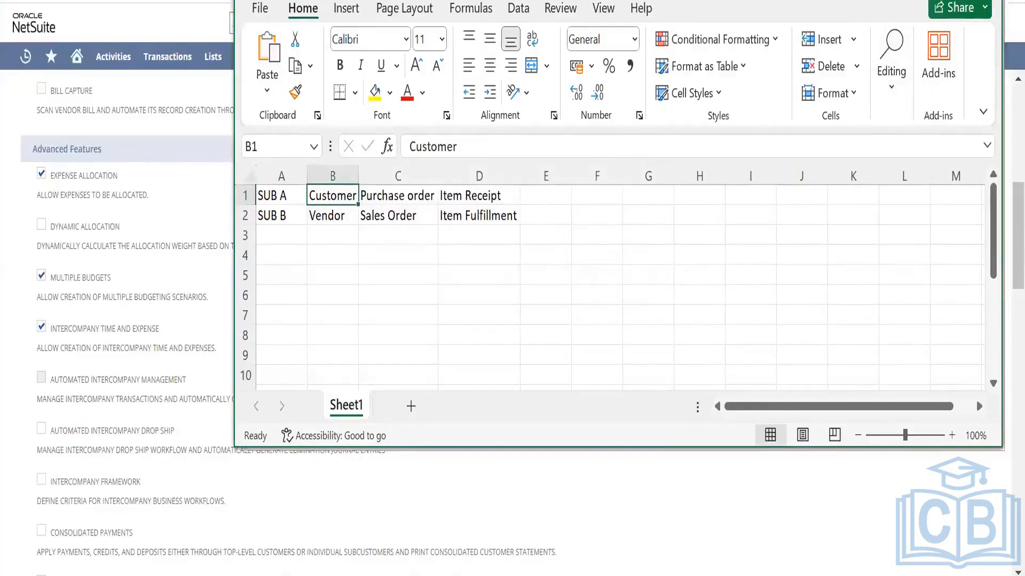
pyautogui.hotkey('alt', 'F4')
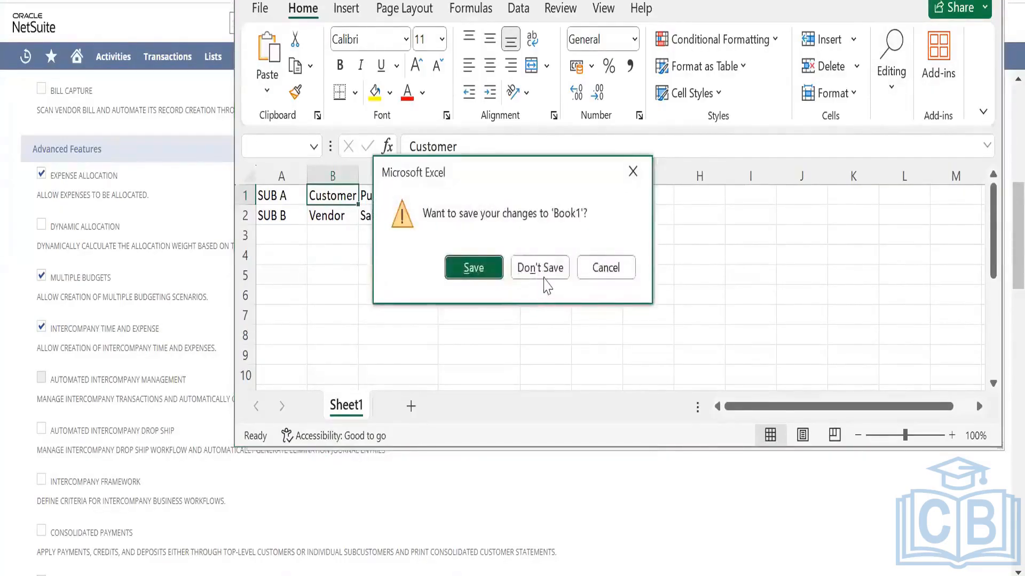
pyautogui.click(545, 275)
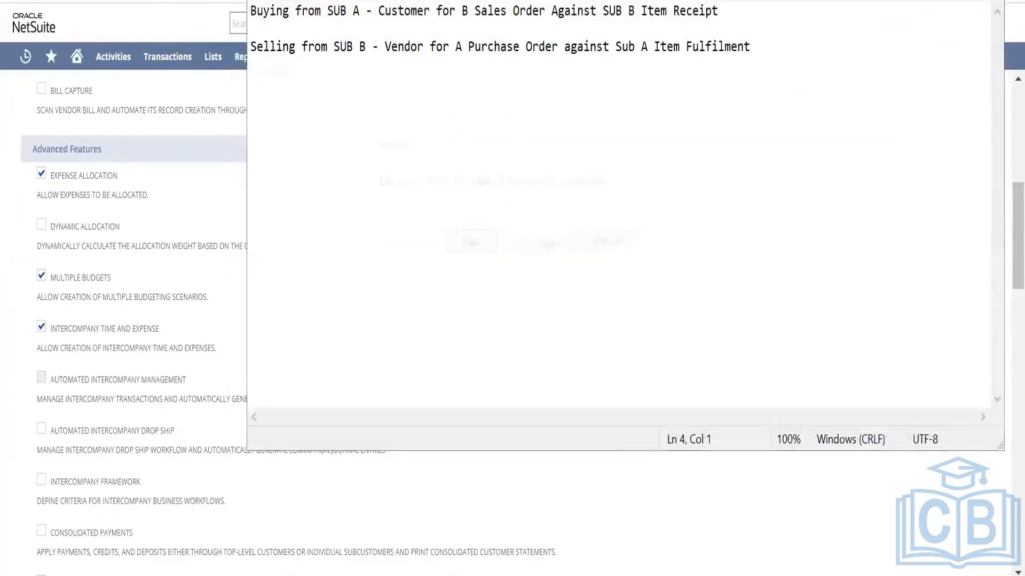